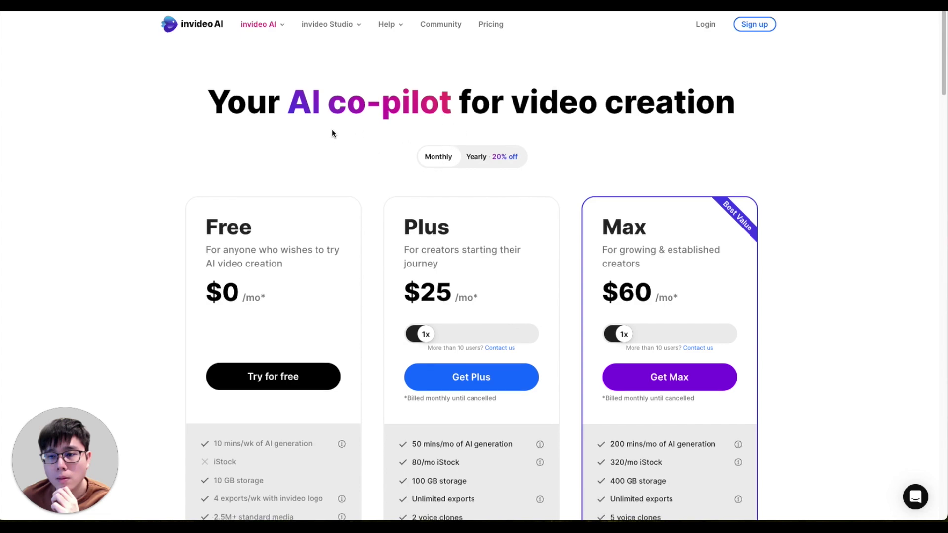
Compare the Free, Plus and Max plan prices under yearly and monthly billing
scroll(332, 132, "down", 2)
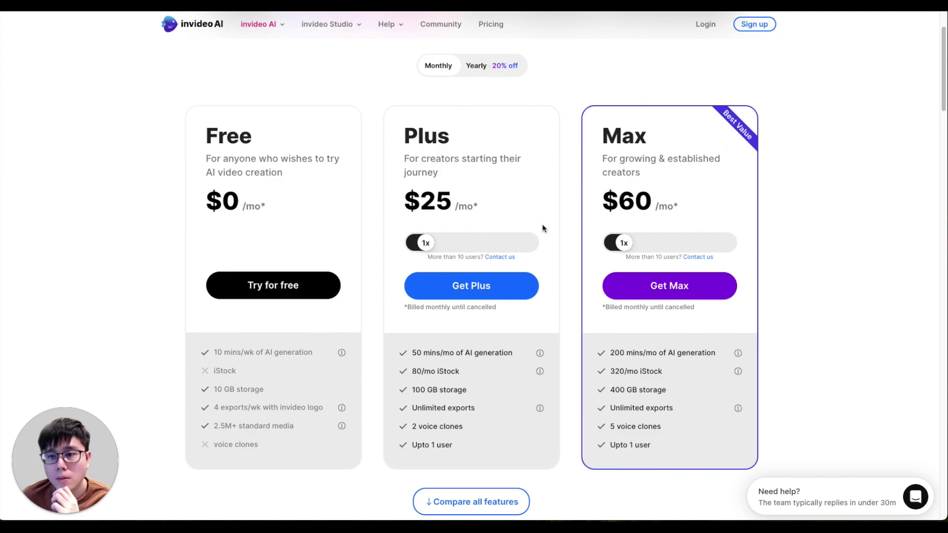
scroll(271, 205, "down", 1)
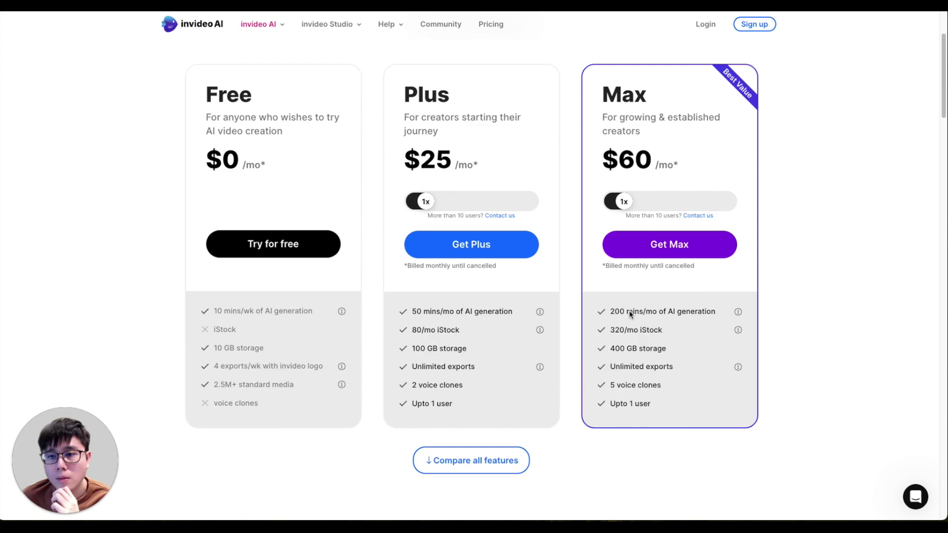
scroll(459, 159, "up", 2)
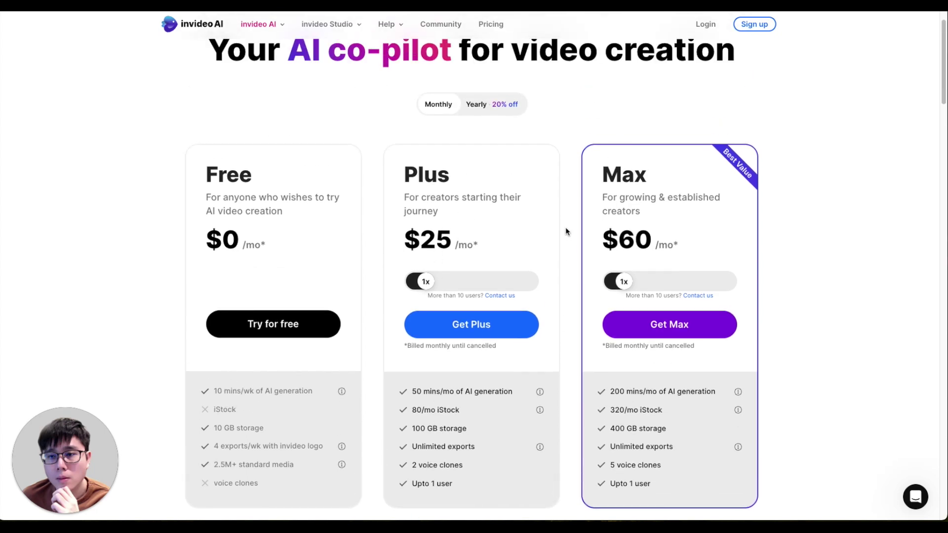
left_click(492, 108)
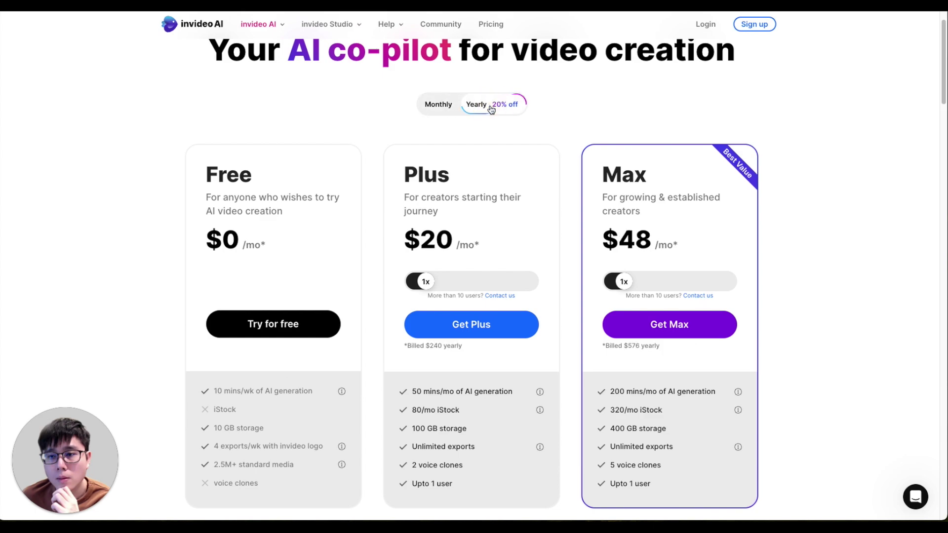
left_click(447, 106)
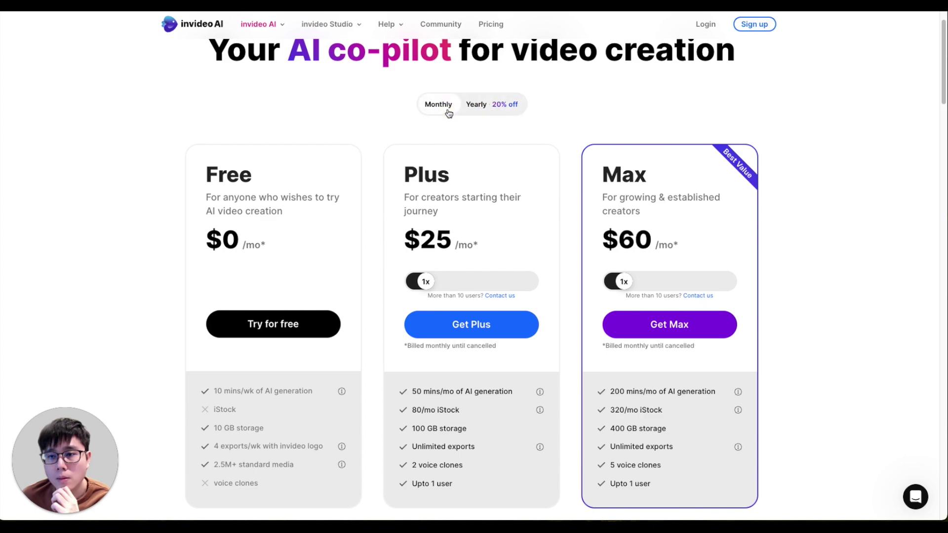
scroll(478, 184, "down", 1)
scroll(478, 188, "down", 1)
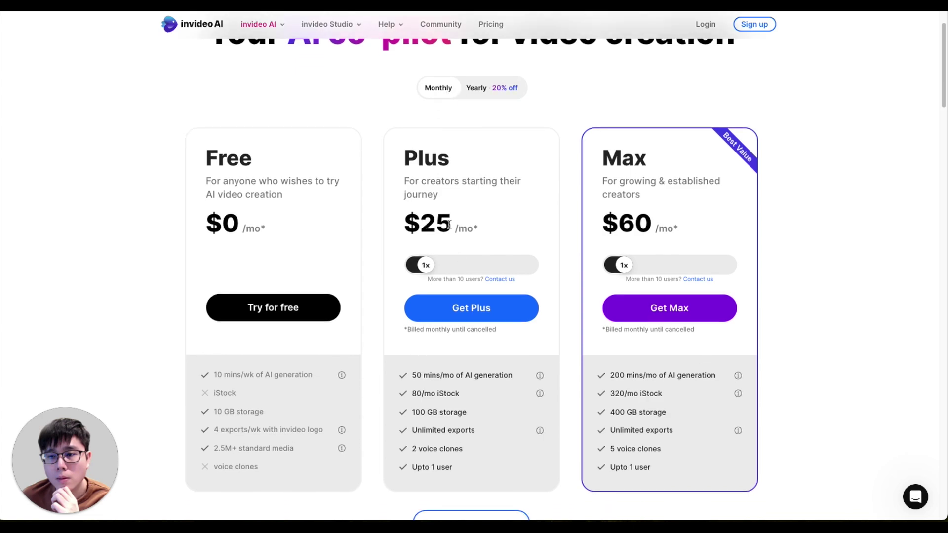
Compare the AI generation minutes and monthly prices of the Plus and Max plans
left_click_drag(412, 375, 440, 375)
left_click(616, 376)
left_click_drag(616, 375, 646, 375)
left_click_drag(423, 221, 436, 223)
left_click_drag(598, 222, 652, 222)
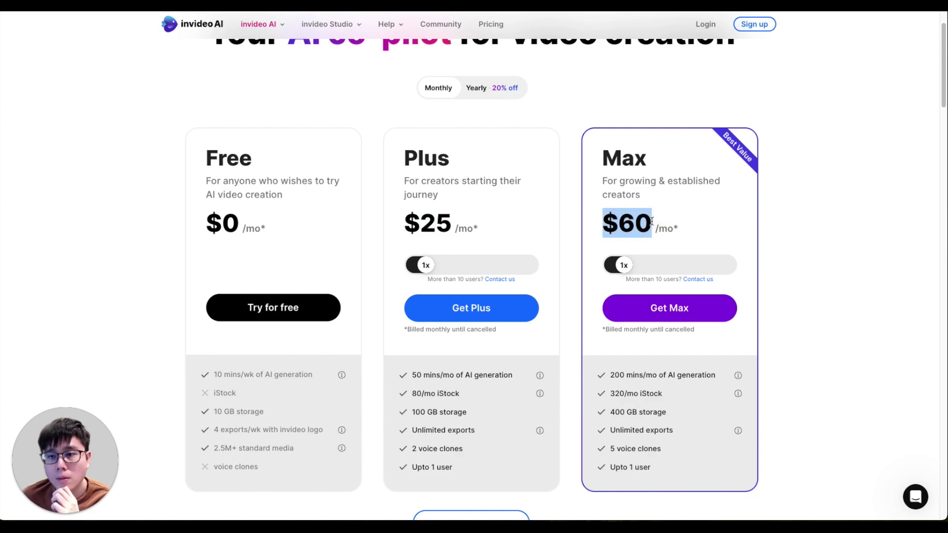
left_click_drag(611, 376, 624, 375)
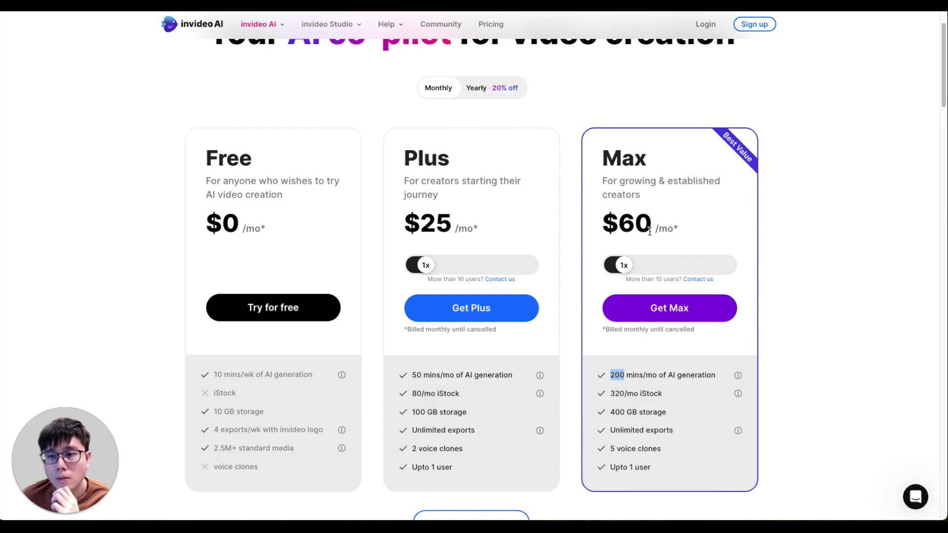
scroll(650, 231, "up", 3)
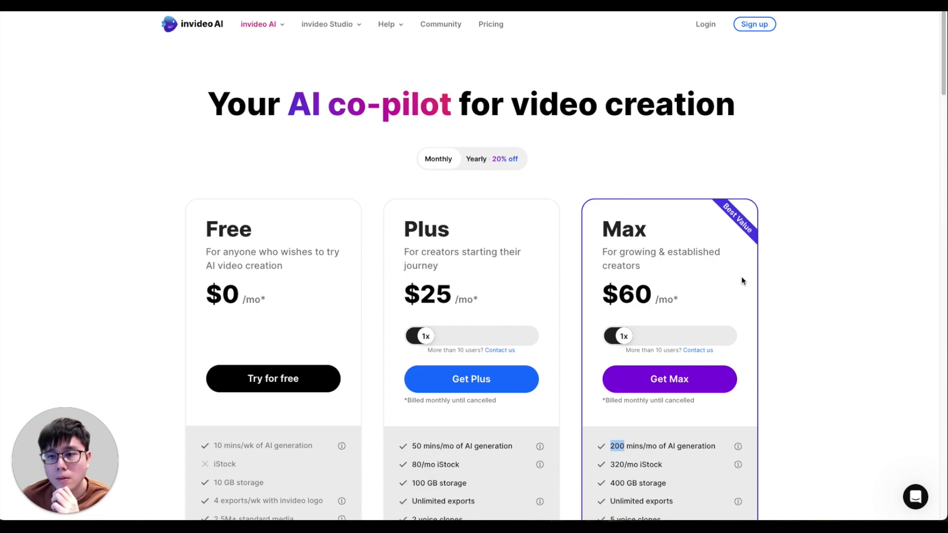
scroll(740, 279, "down", 2)
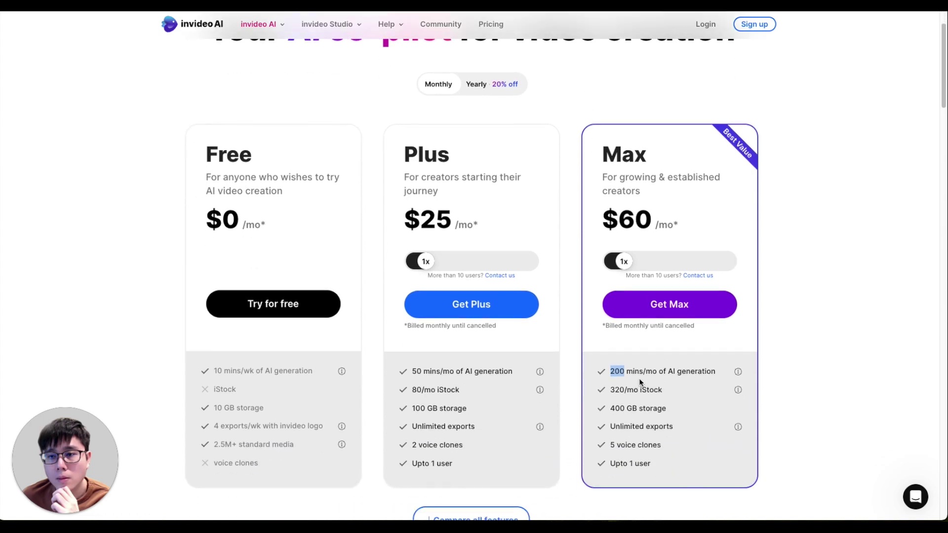
scroll(641, 321, "up", 1)
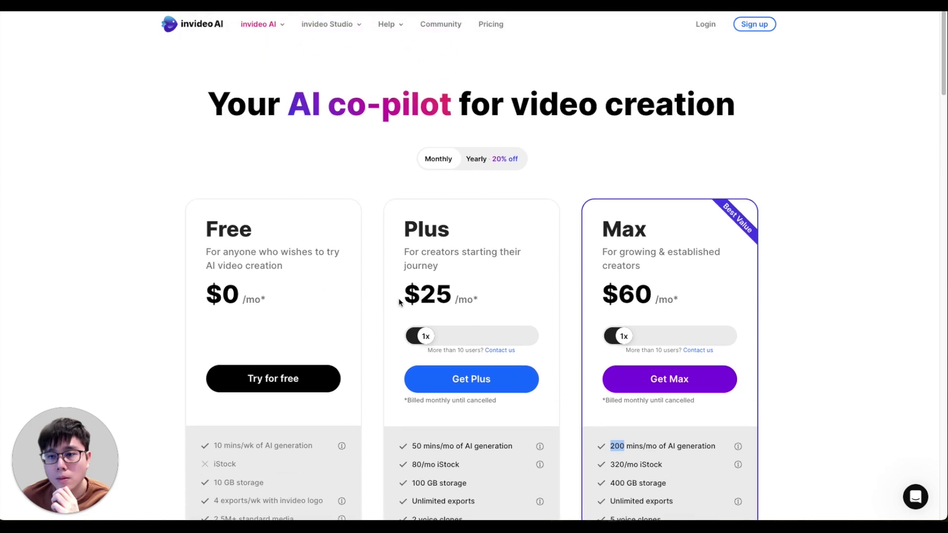
scroll(616, 275, "down", 1)
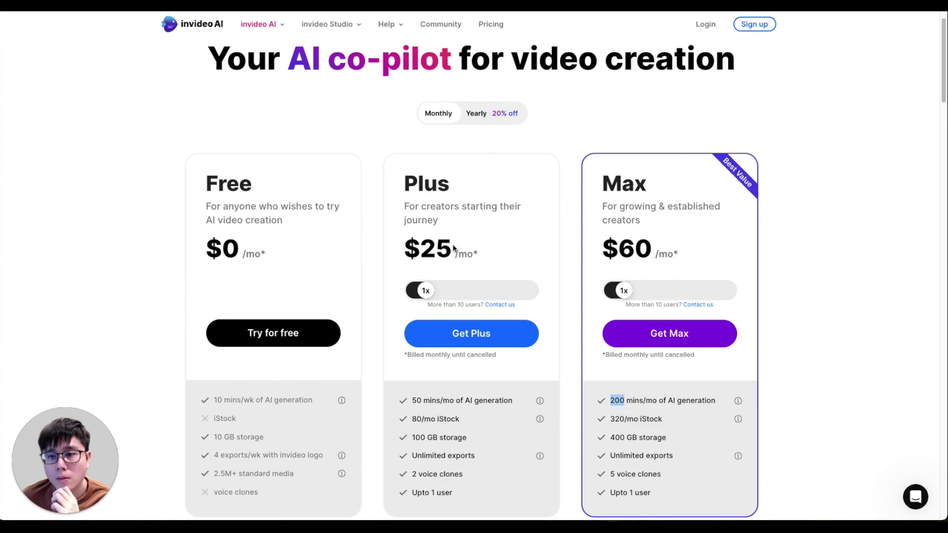
Check the Max plan's price under yearly billing and return the pricing display to monthly
left_click(408, 399)
left_click(494, 114)
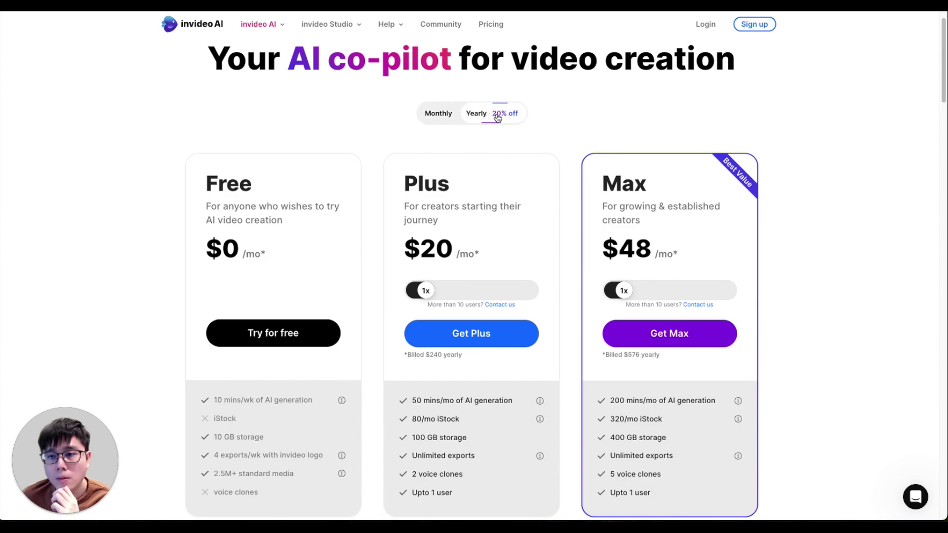
left_click_drag(609, 239, 653, 245)
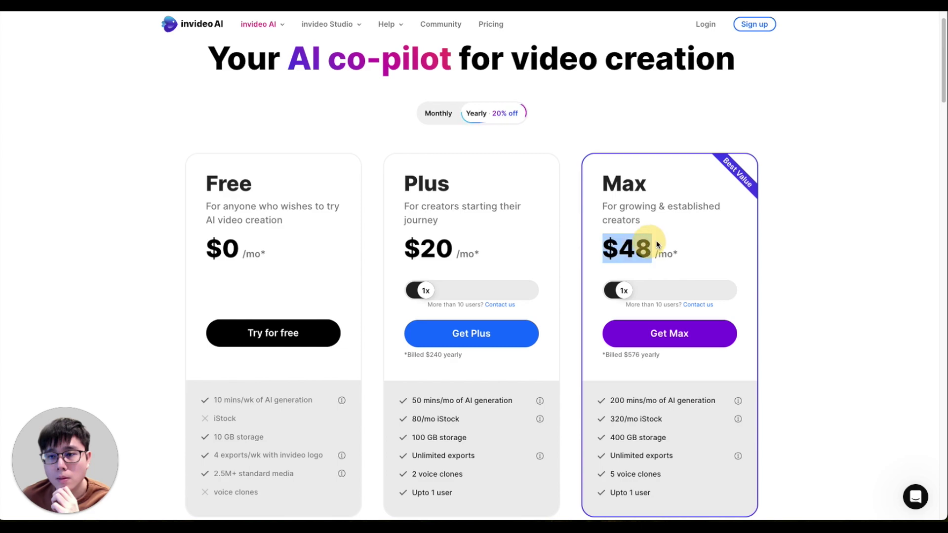
left_click(438, 120)
left_click(622, 252)
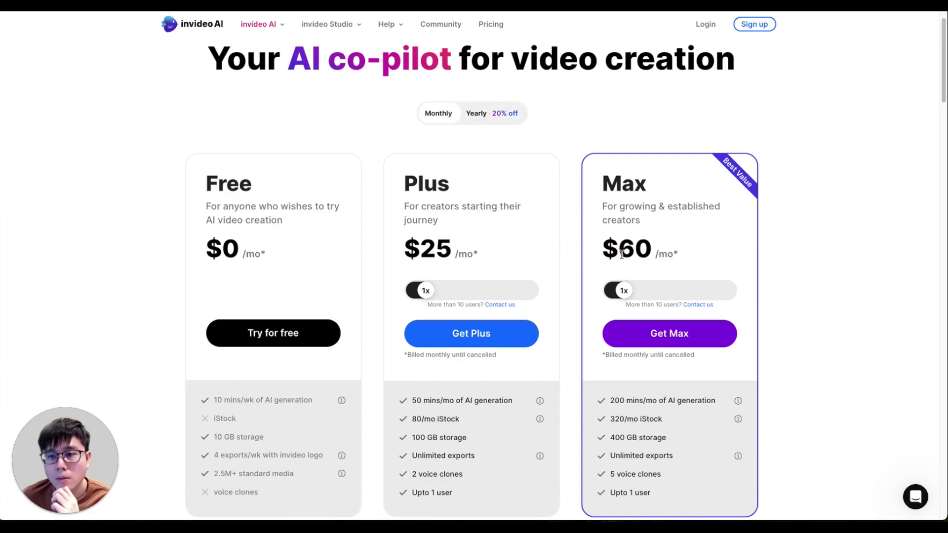
scroll(623, 250, "down", 1)
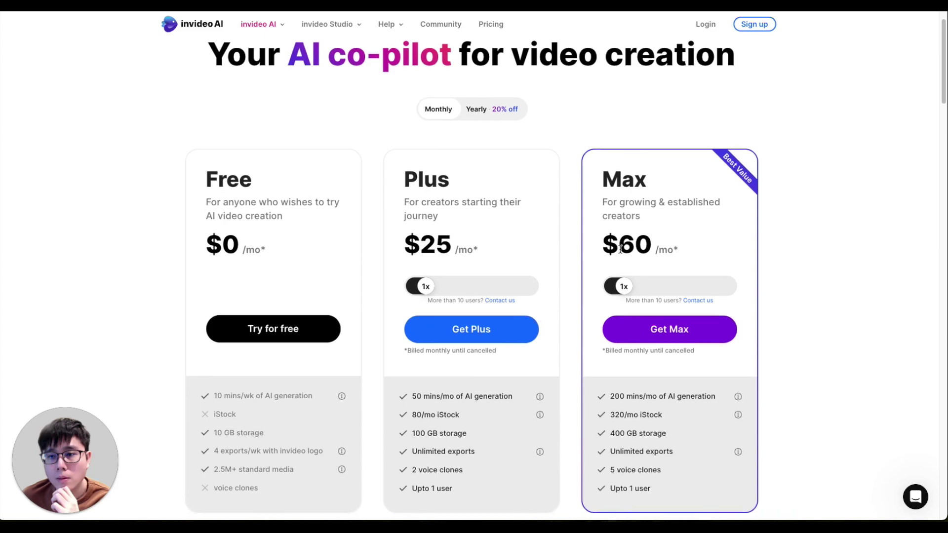
scroll(571, 275, "down", 1)
scroll(572, 283, "down", 1)
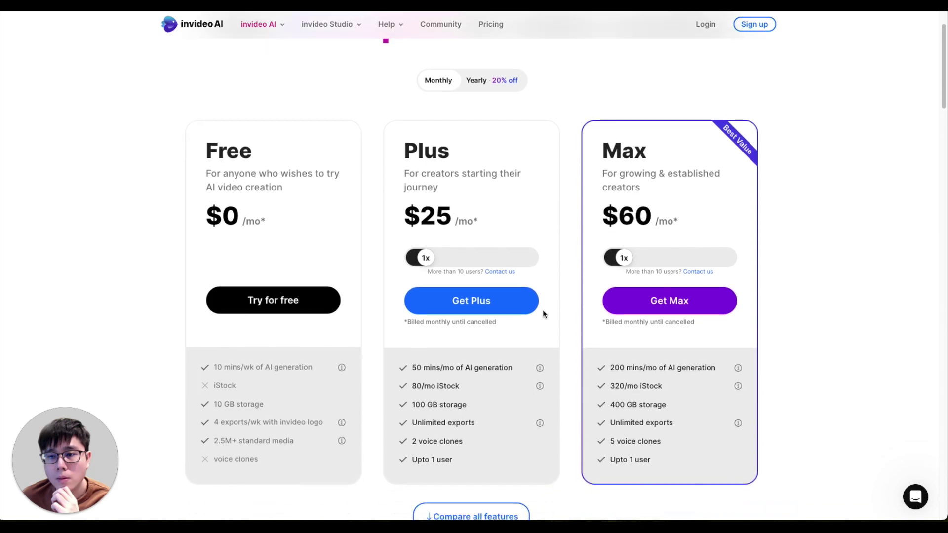
Examine the monthly AI generation minutes included in the Plus plan
left_click_drag(416, 367, 499, 363)
left_click(499, 364)
left_click_drag(414, 368, 428, 368)
left_click(446, 385)
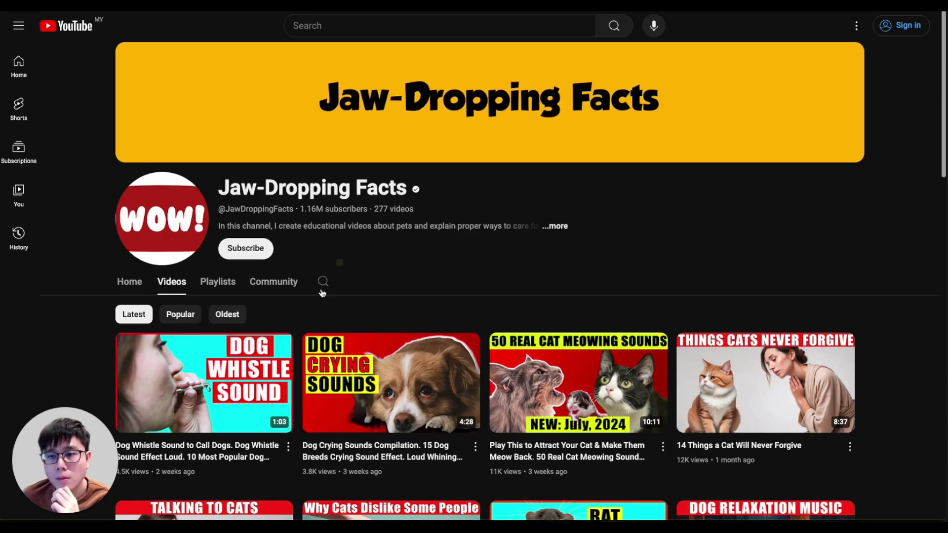
Browse the latest videos on the Jaw-Dropping Facts YouTube channel
scroll(226, 350, "down", 1)
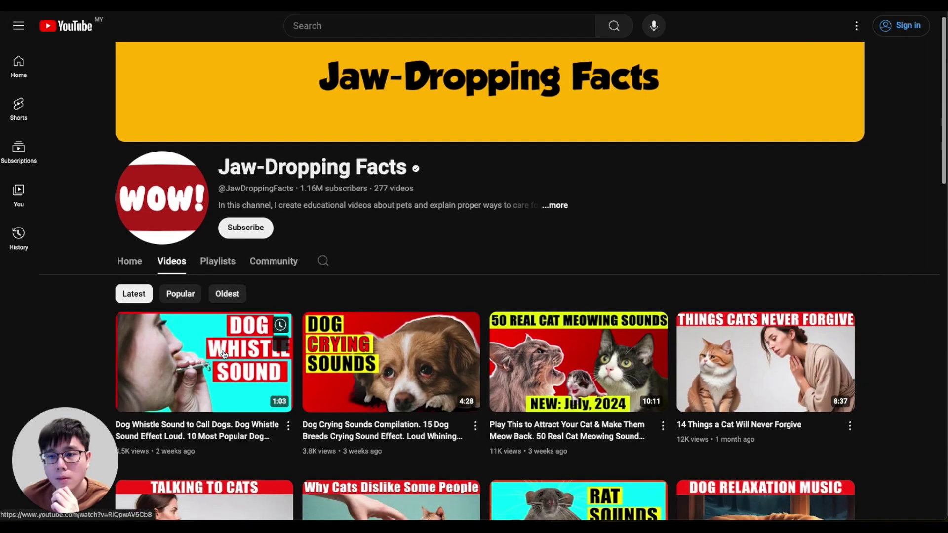
scroll(234, 343, "down", 2)
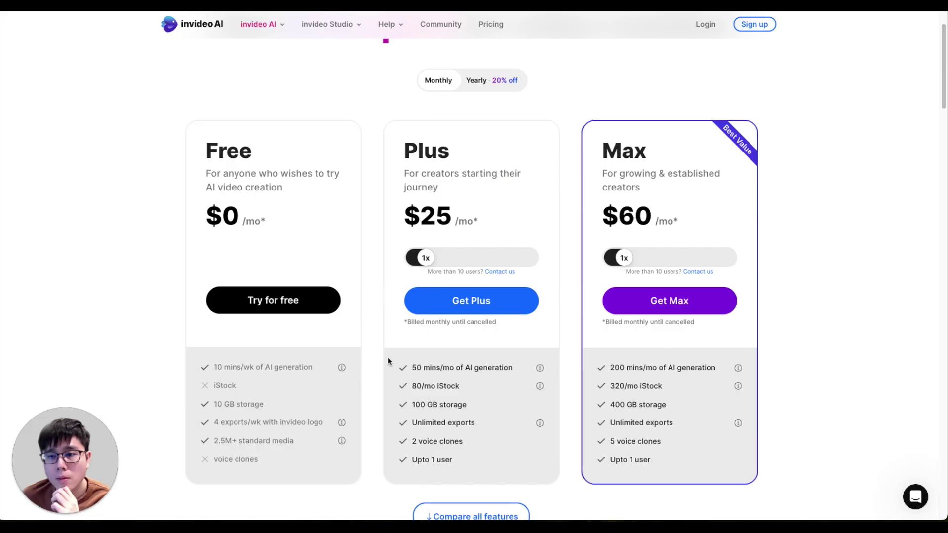
On the invideo AI pricing page, review the Plus plan's monthly iStock and AI generation allowances
left_click(442, 388)
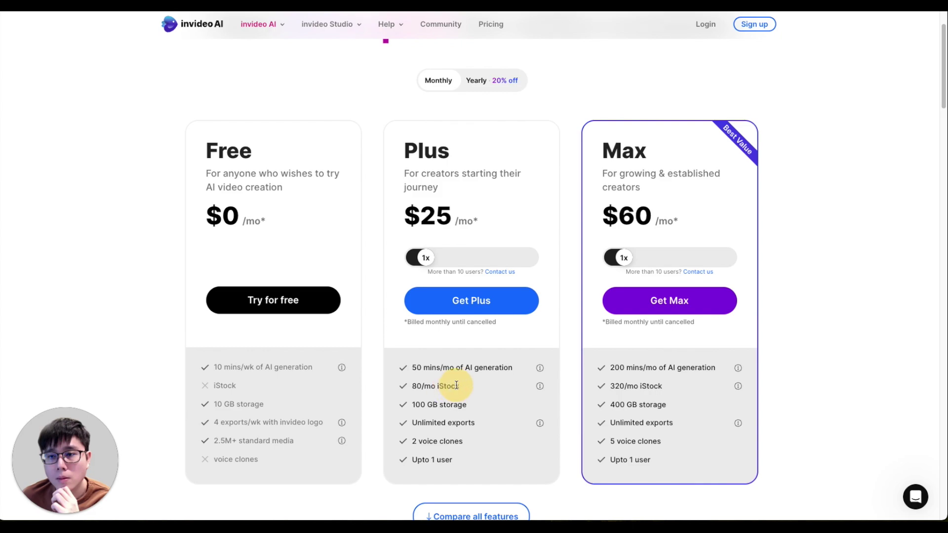
double_click(438, 386)
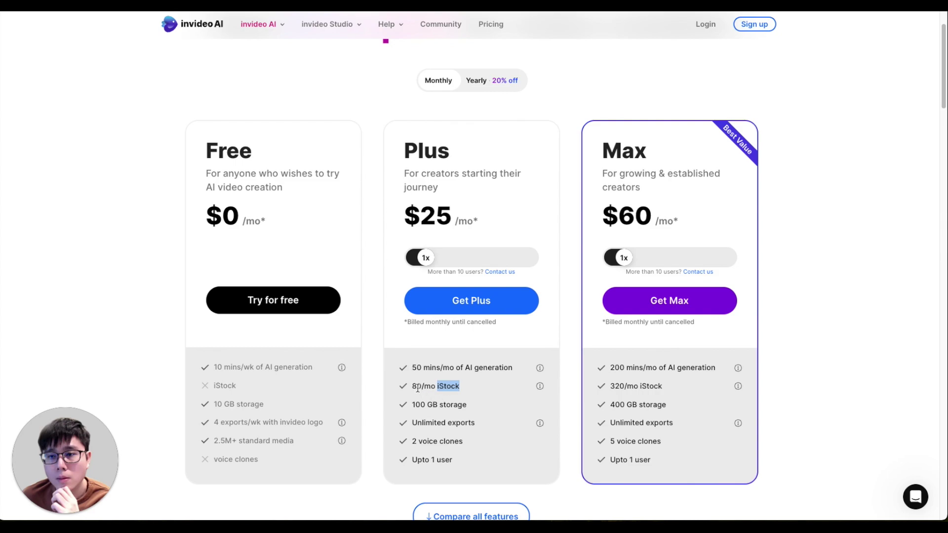
left_click_drag(414, 386, 448, 383)
left_click(415, 385)
left_click(414, 366)
left_click_drag(412, 367, 466, 399)
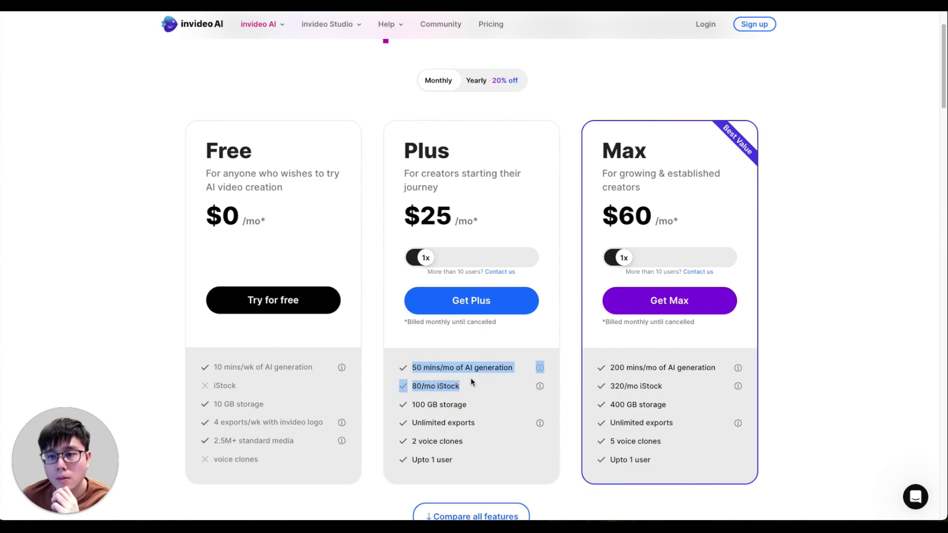
left_click(451, 378)
left_click_drag(412, 368, 466, 365)
left_click_drag(417, 386, 455, 383)
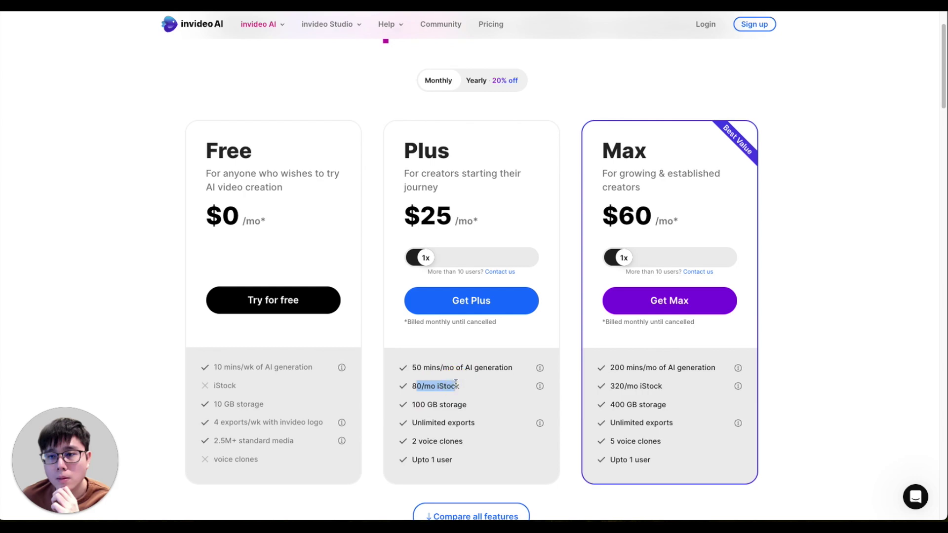
Compare the iStock allowances of the Free, Plus and Max plans
left_click(327, 403)
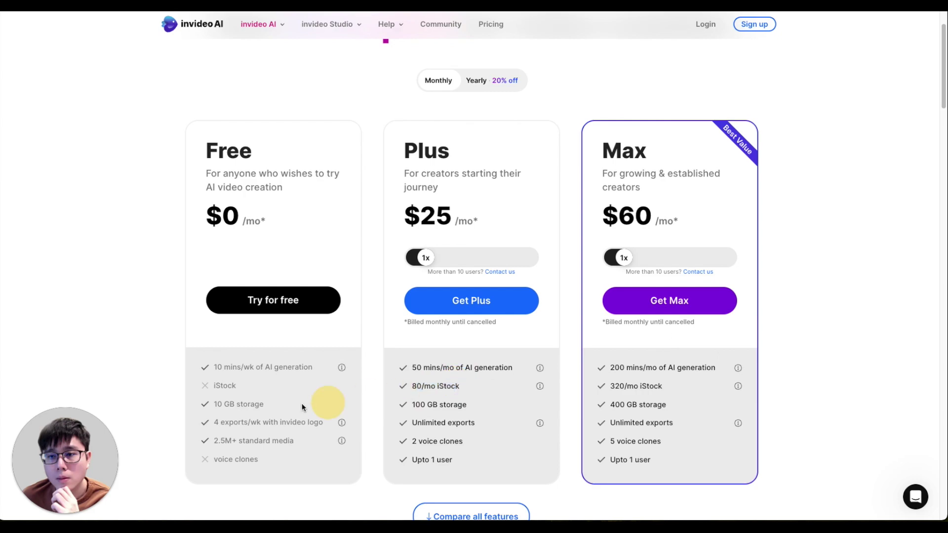
left_click(233, 383)
left_click_drag(237, 386, 237, 386)
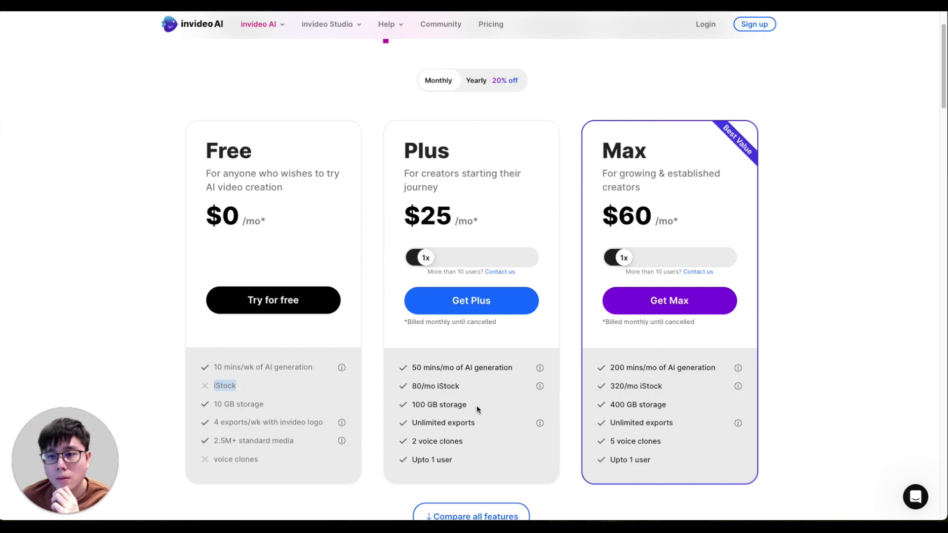
mouse_move(435, 386)
left_mouse_down()
mouse_move(476, 386)
mouse_move(424, 386)
left_mouse_up()
left_click_drag(610, 386, 626, 386)
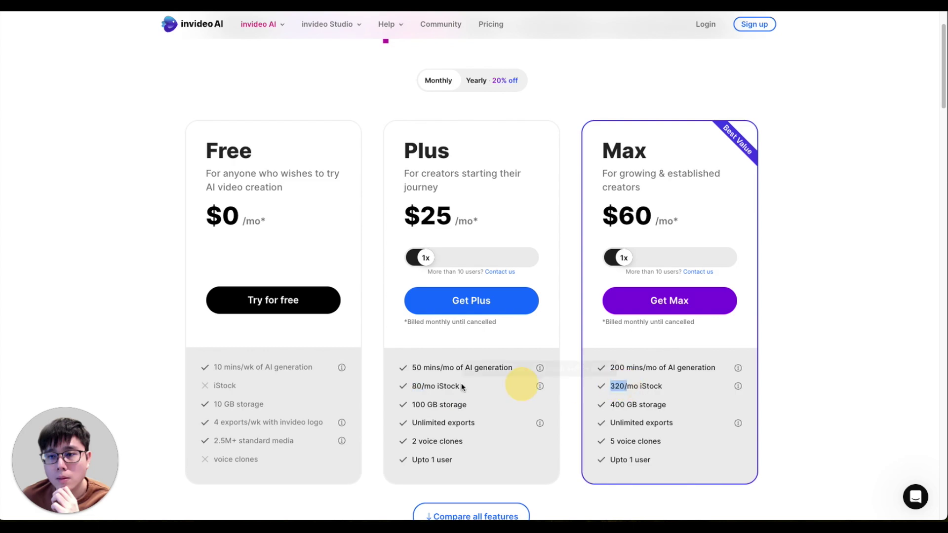
left_click(637, 386)
left_click_drag(637, 386, 668, 387)
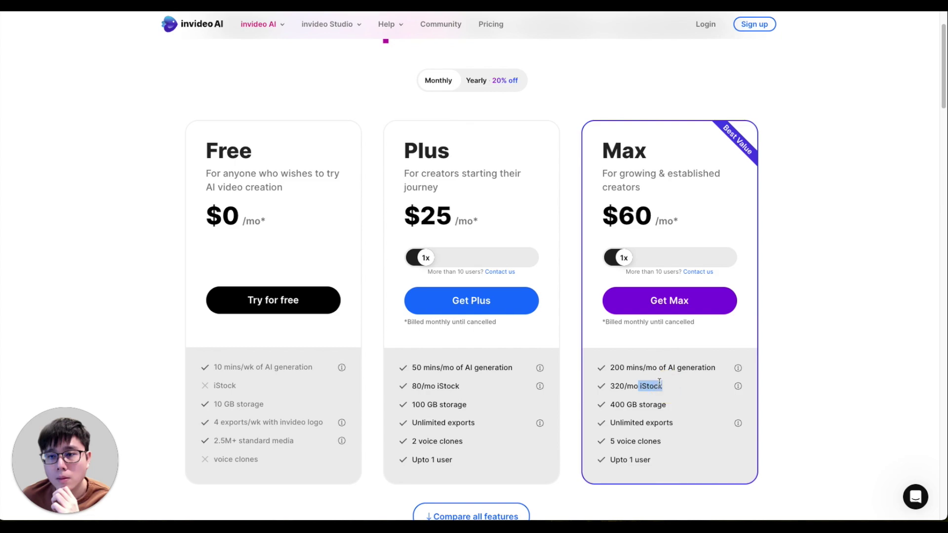
Review the Max plan's AI generation and iStock allowances together with its other included features
left_click_drag(612, 367, 694, 370)
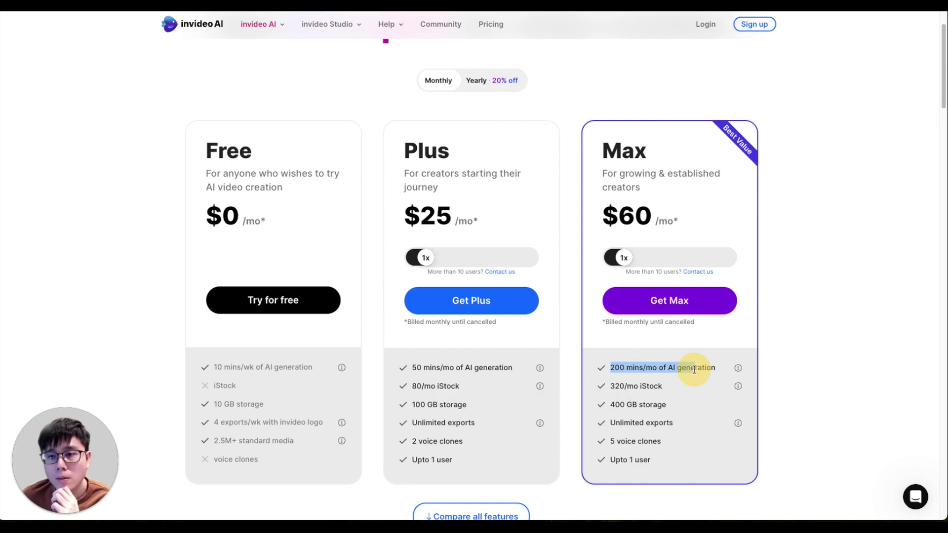
left_click_drag(616, 386, 664, 390)
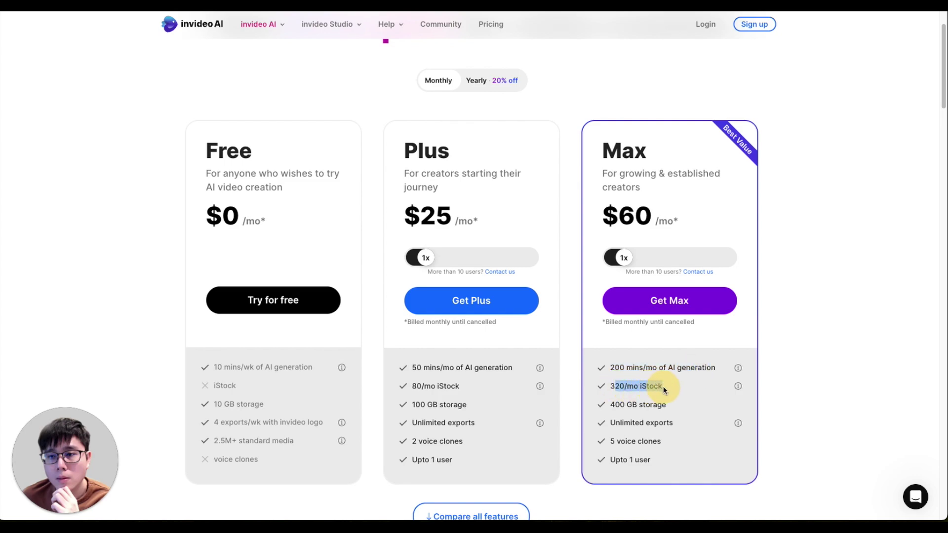
left_click_drag(619, 368, 654, 459)
left_click_drag(615, 365, 680, 387)
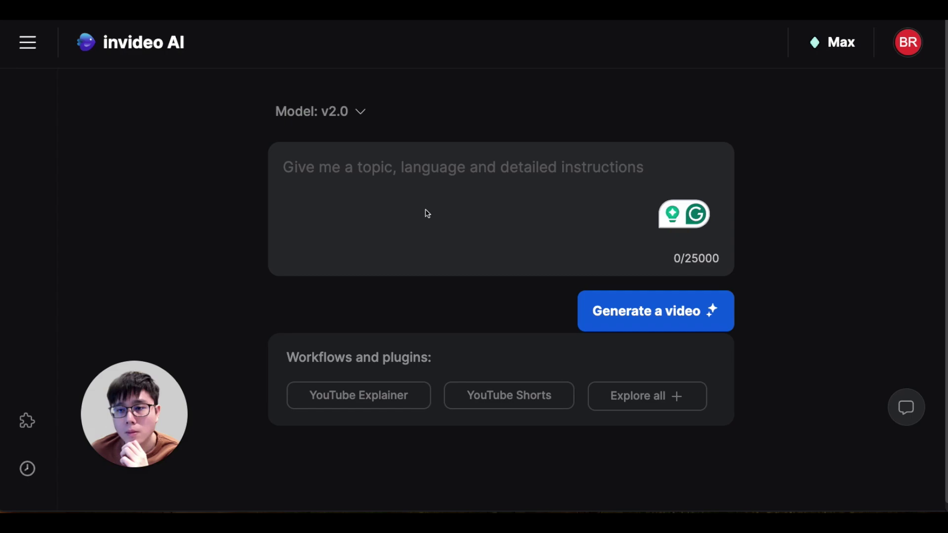
Review the available invideo AI model versions, keep v2.0, and place the cursor in the video prompt box
left_click(360, 118)
left_click(310, 117)
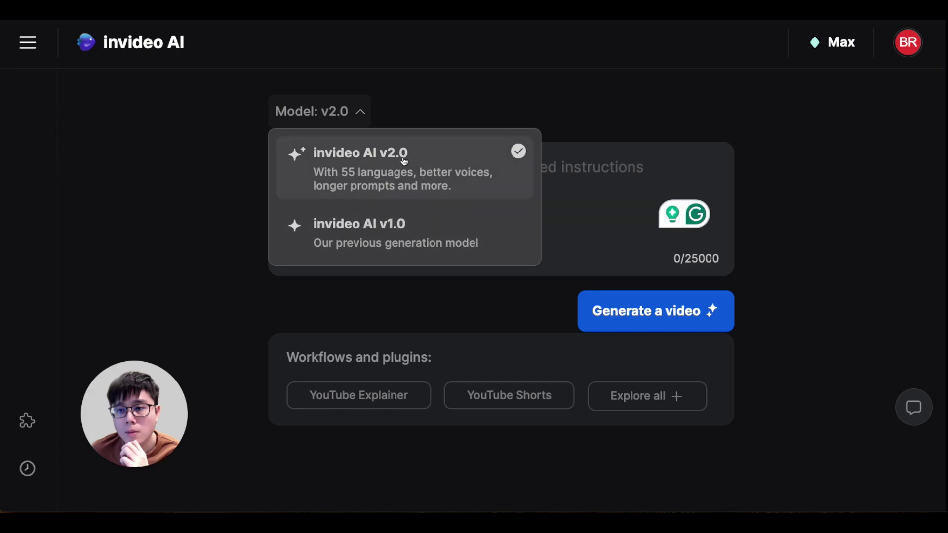
left_click(445, 105)
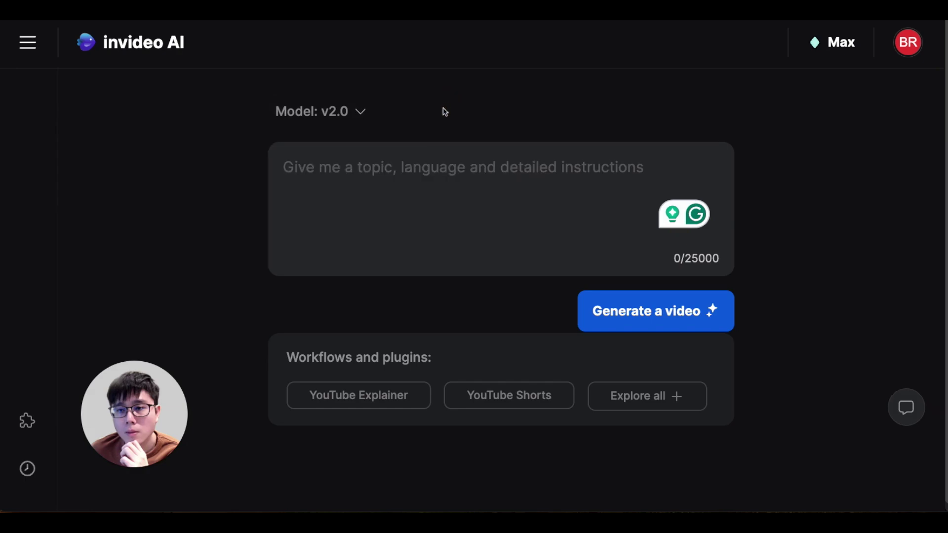
left_click(395, 167)
left_click(361, 114)
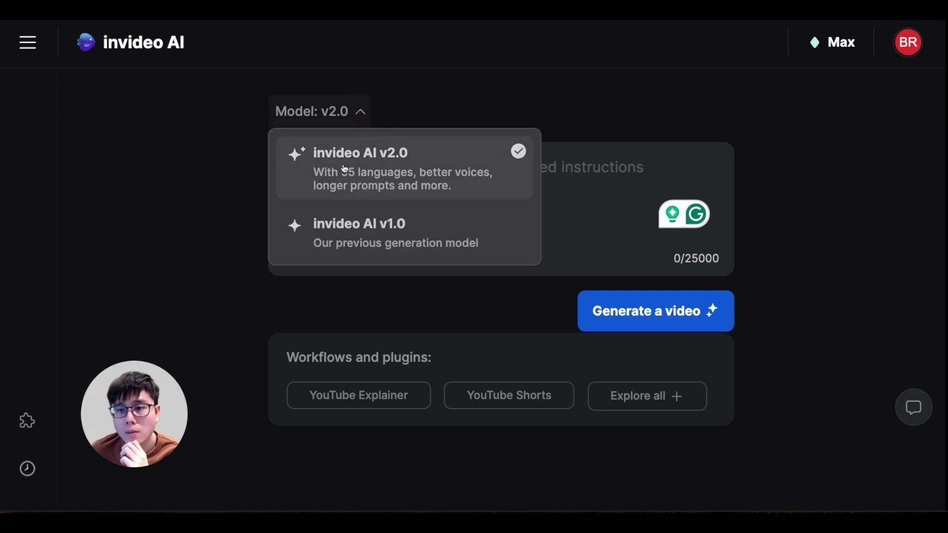
left_click(545, 169)
left_click(531, 173)
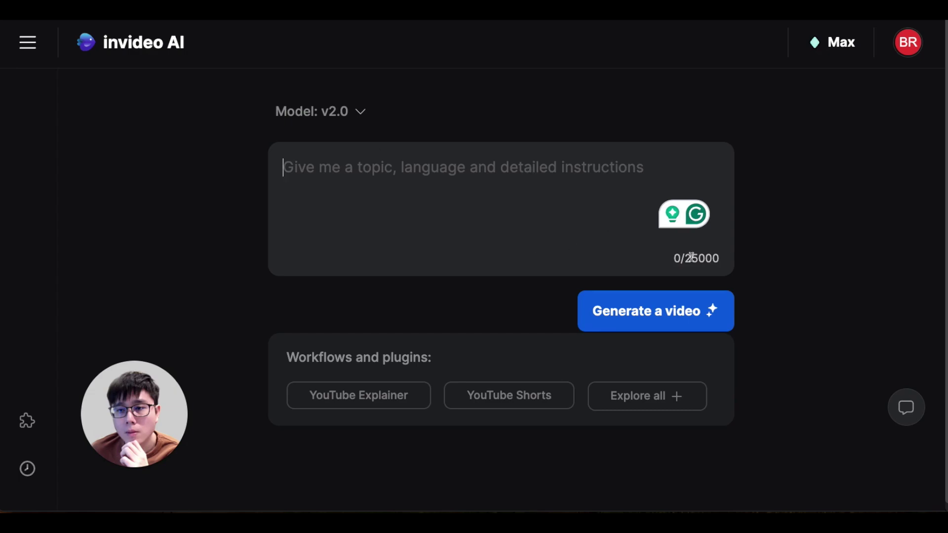
Enter "6 Best RED WINE For Diabetics To Drink" as the video prompt
left_click_drag(687, 258, 713, 258)
left_click_drag(387, 180, 546, 201)
type("6 Best RED WINE For Diabetics To Drink")
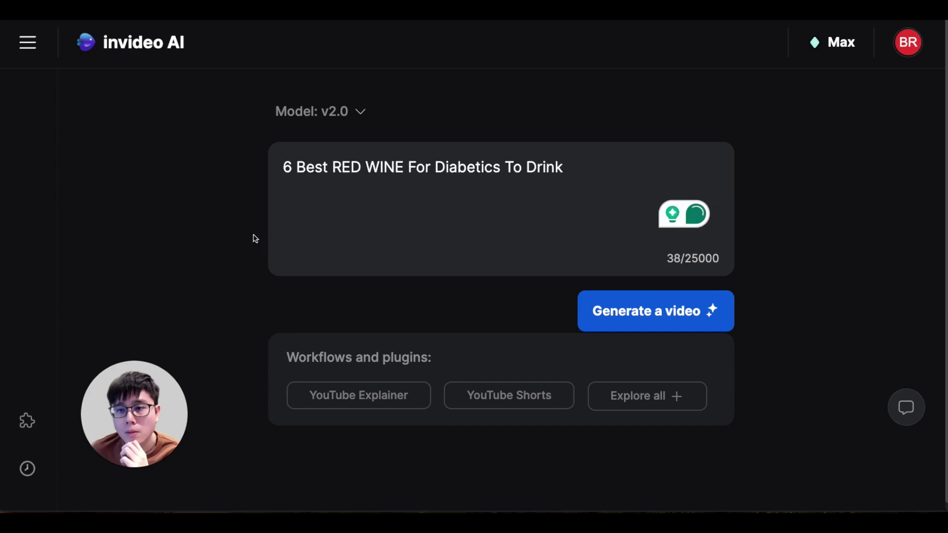
left_click(402, 174)
left_click_drag(279, 163, 564, 166)
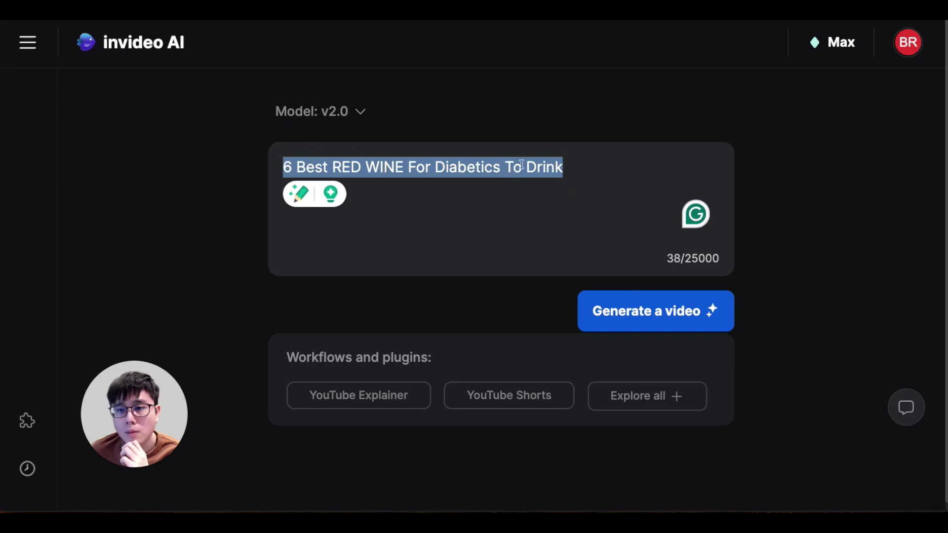
left_click(492, 169)
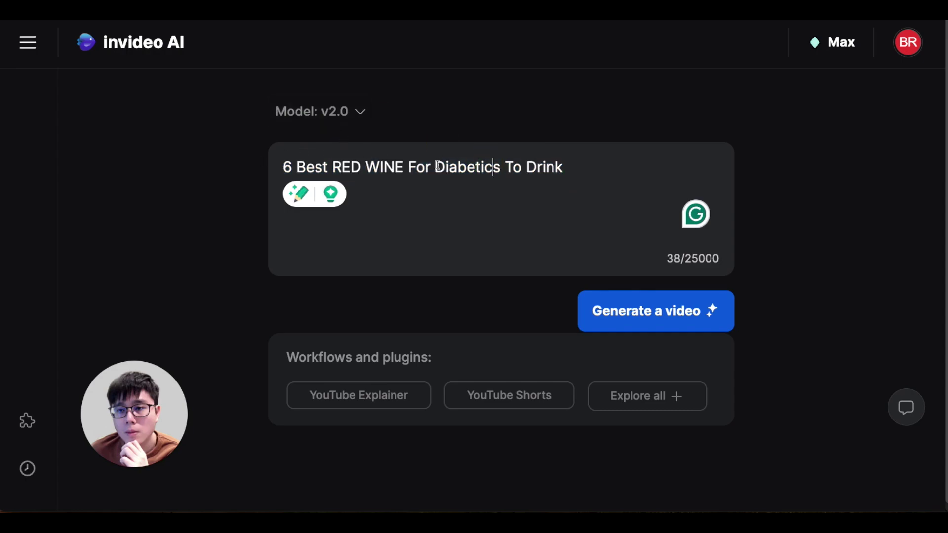
Append a period and filler text to the wine prompt, and clear the whole prompt box
left_click(586, 174)
type(". sdfsd")
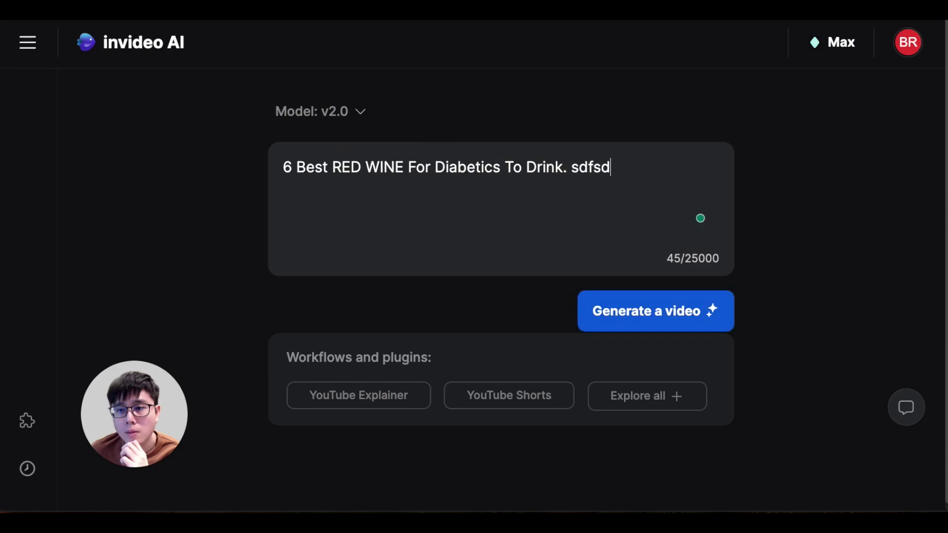
key("BackSpace")
key("ctrl+a")
key("ctrl+c")
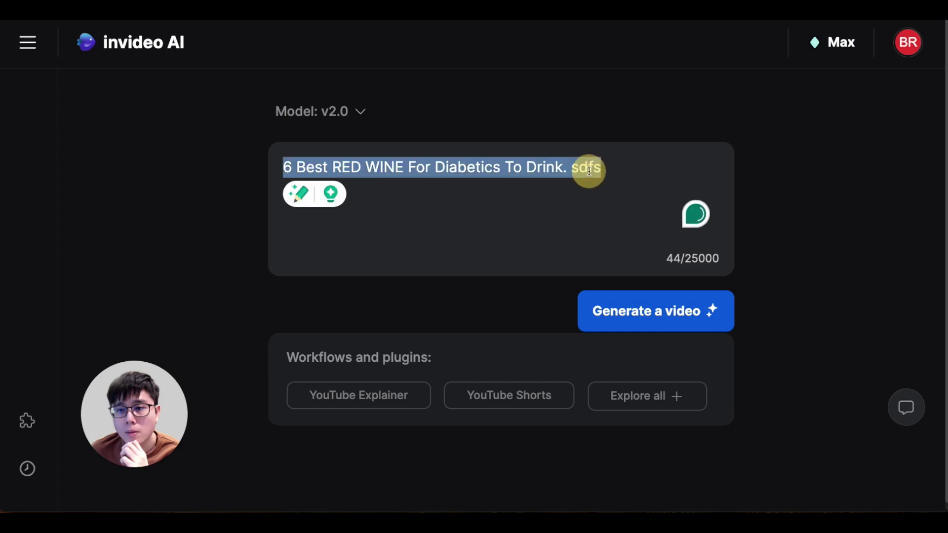
key("BackSpace")
Open the YouTube Explainer workflow and set the video length to 10 minutes
left_click_drag(287, 356, 421, 363)
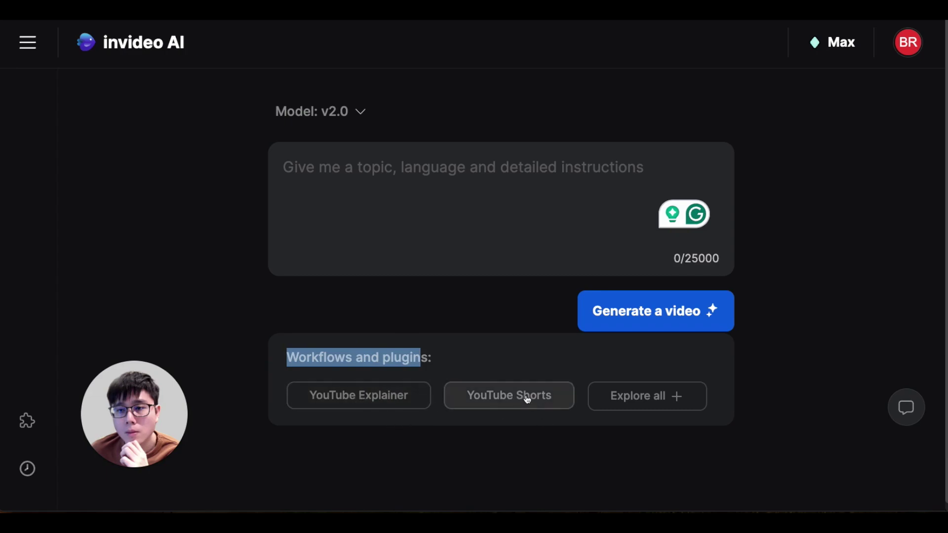
left_click(406, 365)
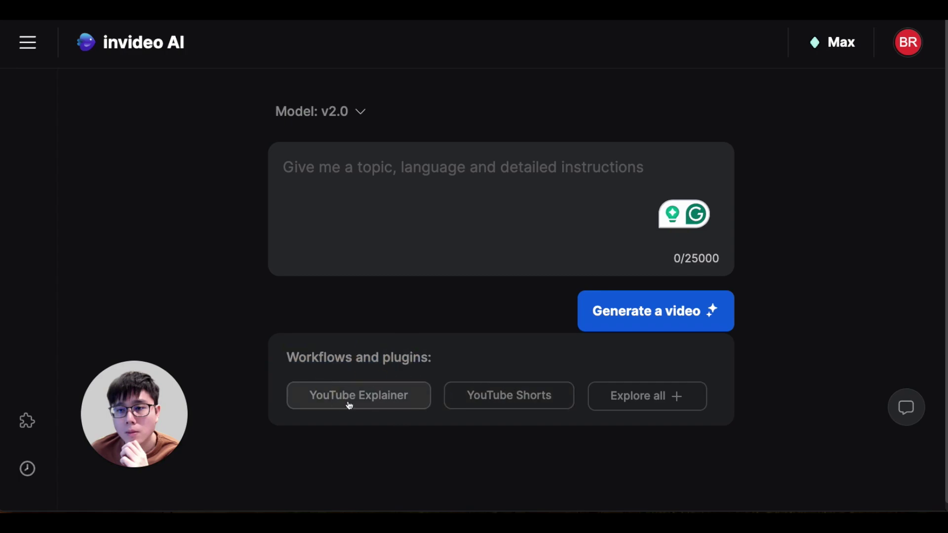
left_click(404, 404)
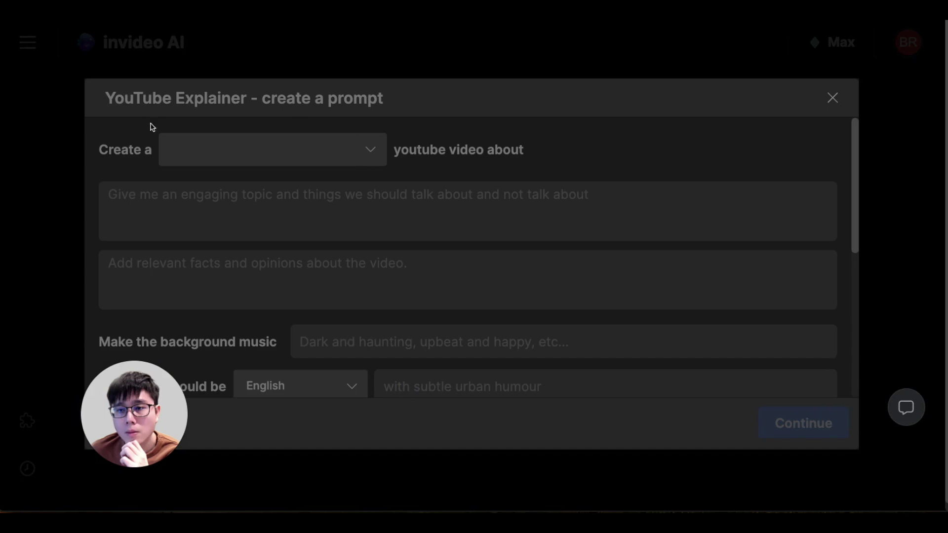
left_click(298, 156)
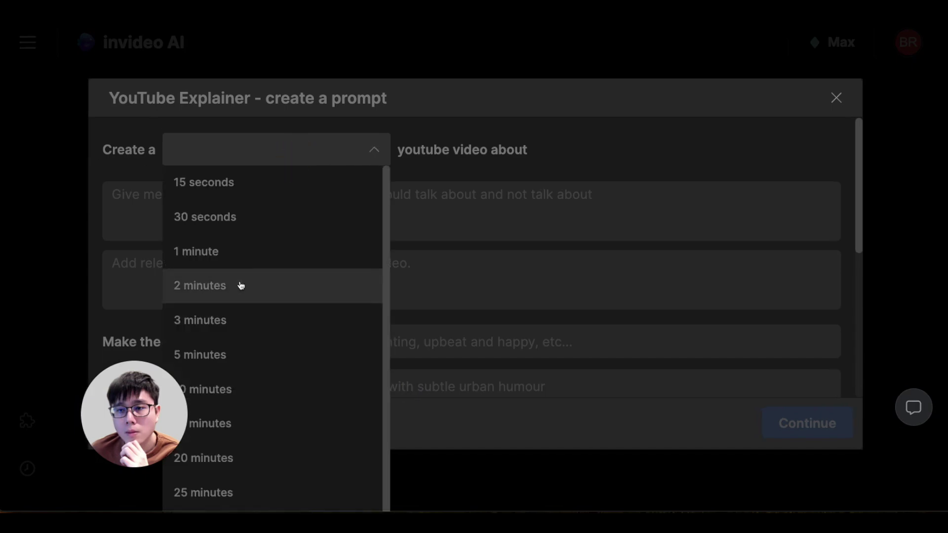
scroll(295, 301, "down", 1)
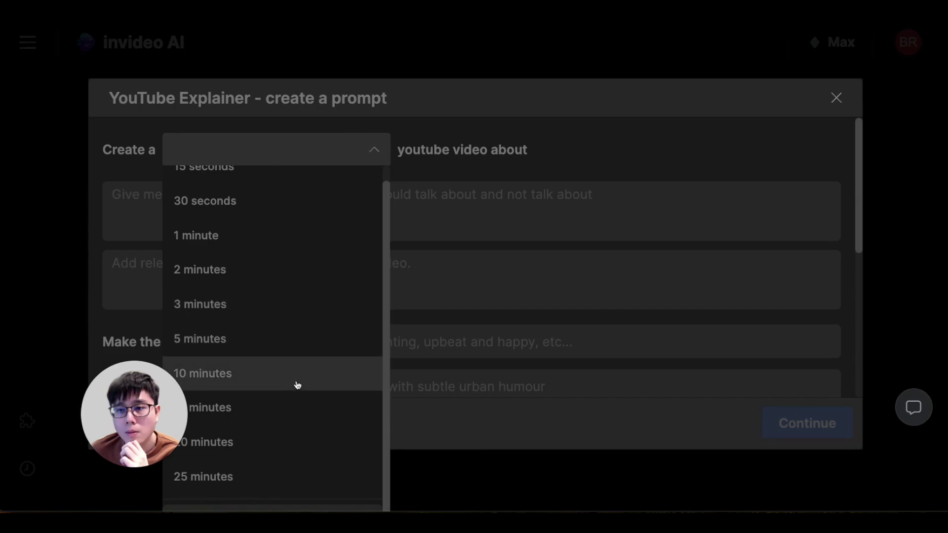
left_click_drag(129, 403, 85, 414)
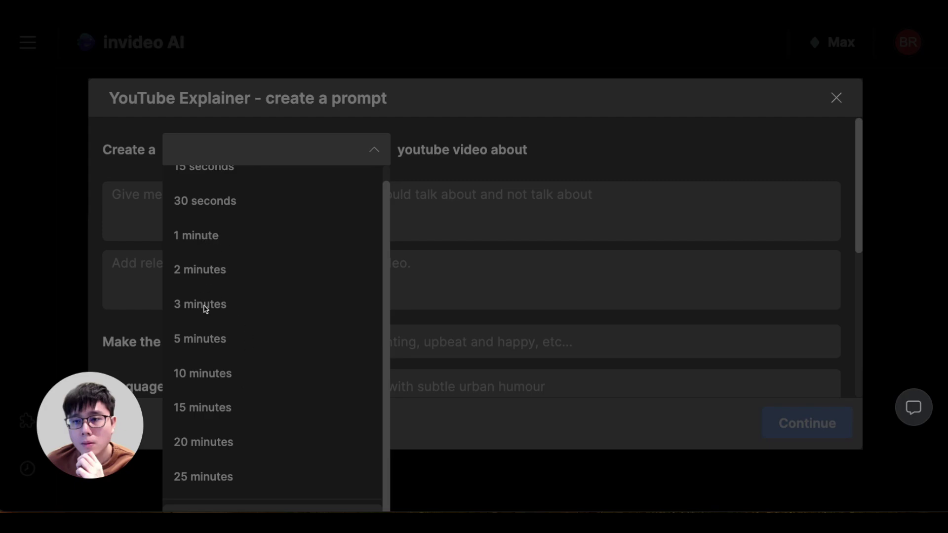
left_click(214, 377)
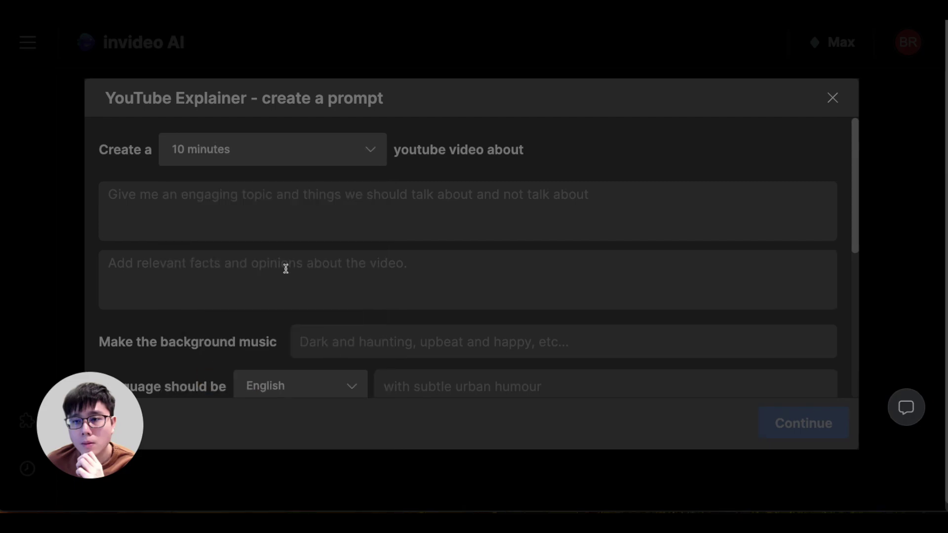
Enter "6 Best RED WINE For Diabetics To Drink" as the YouTube Explainer topic
left_click(232, 205)
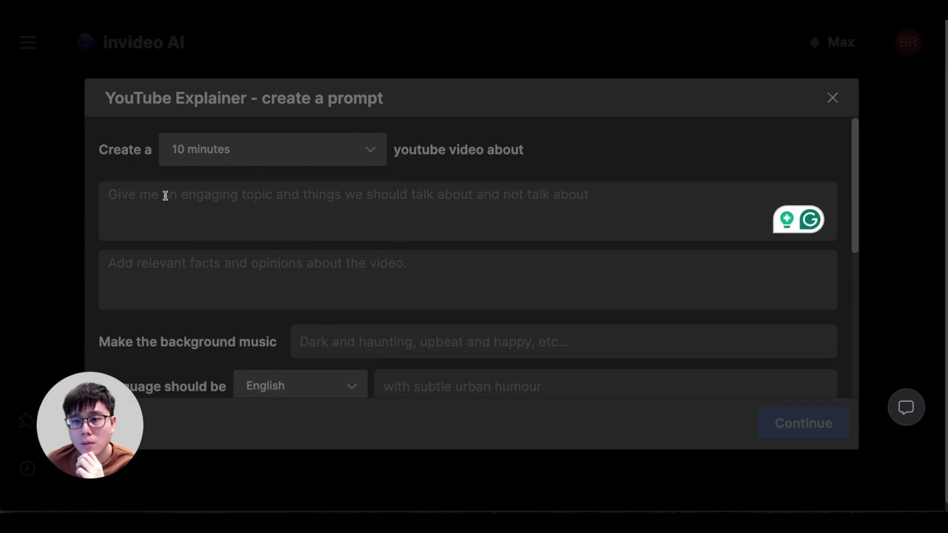
key("ctrl+v")
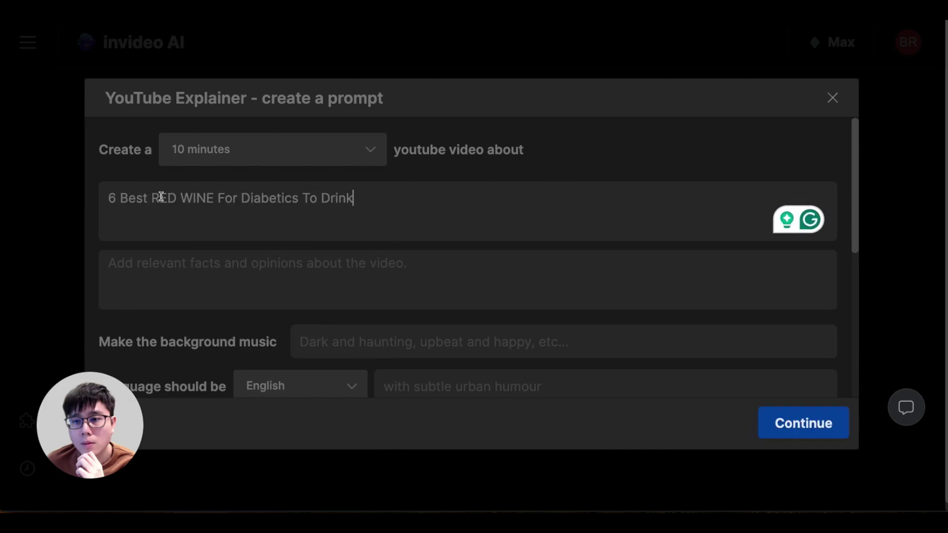
left_click_drag(110, 197, 372, 199)
left_click(375, 199)
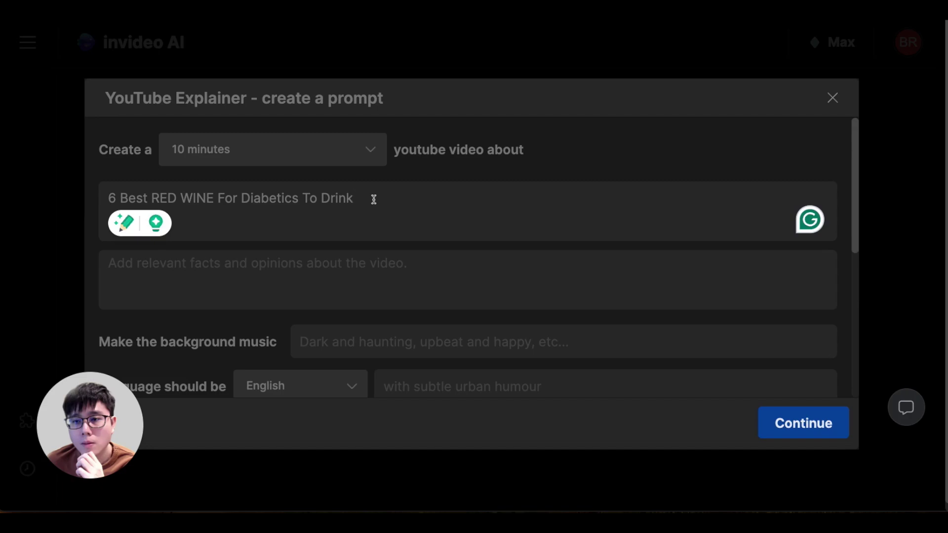
End the topic with a period and add the instruction "Do not use any persona or character for entire video."
type(".")
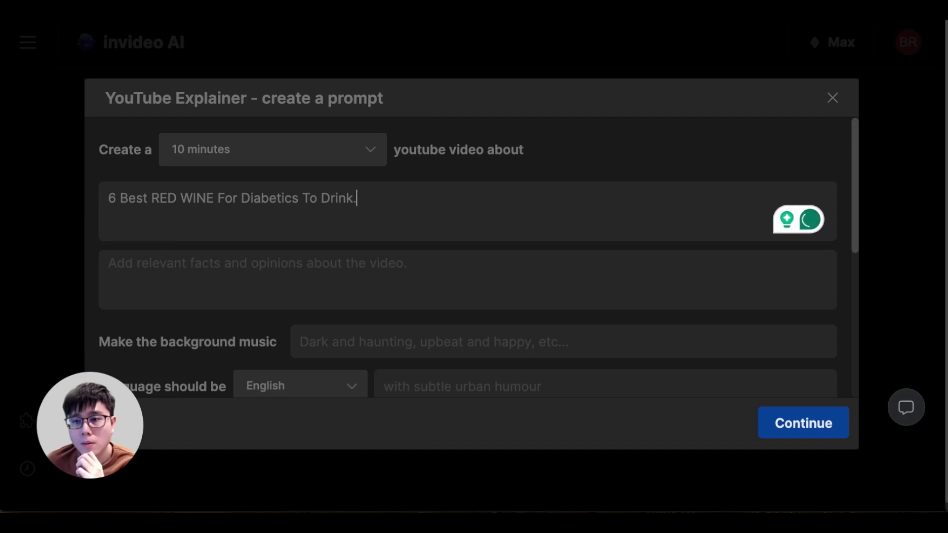
type(" Do not use any persona or charad")
type("ter for entire video.")
mouse_move(364, 199)
left_mouse_down()
mouse_move(688, 196)
mouse_move(360, 199)
left_mouse_up()
left_click(690, 197)
left_click(398, 198)
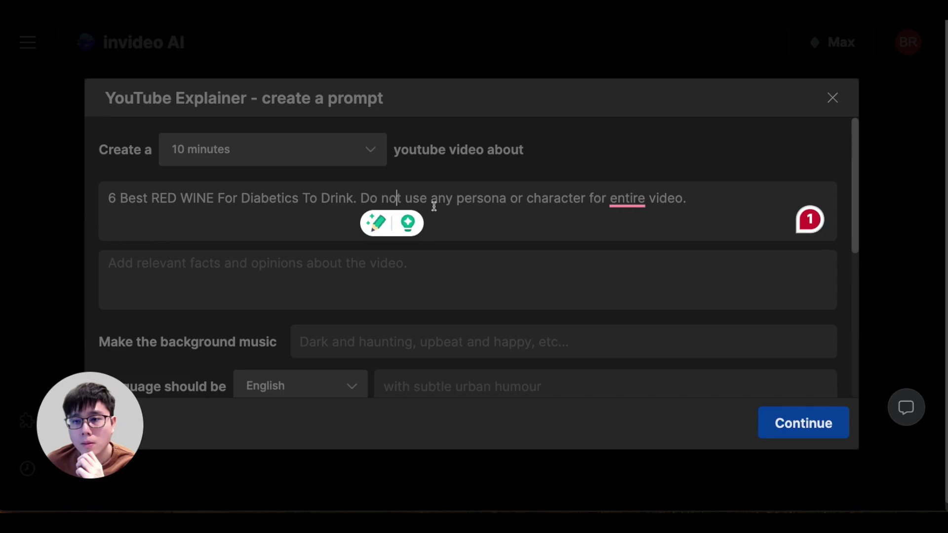
Review the wording of the instruction against personas and characters in the topic field
left_click_drag(452, 202, 518, 193)
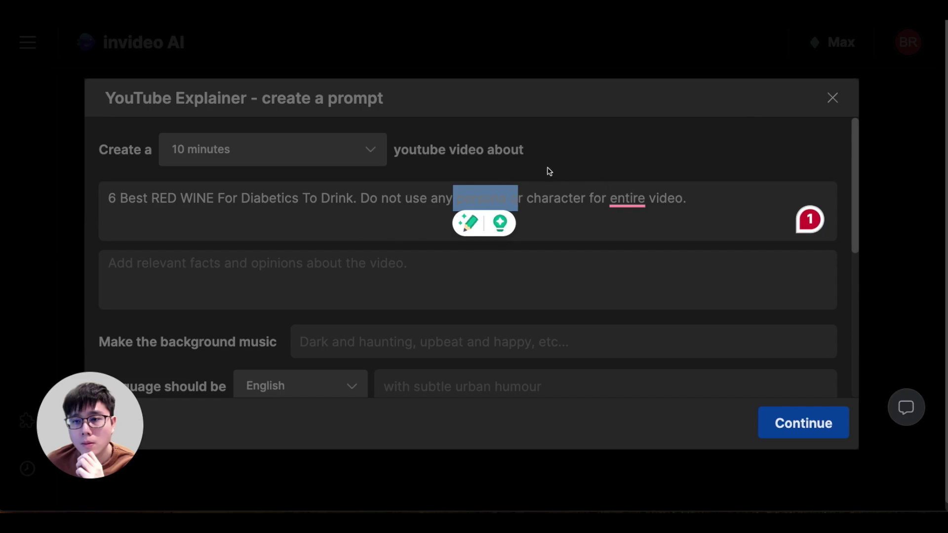
left_click_drag(693, 200, 357, 198)
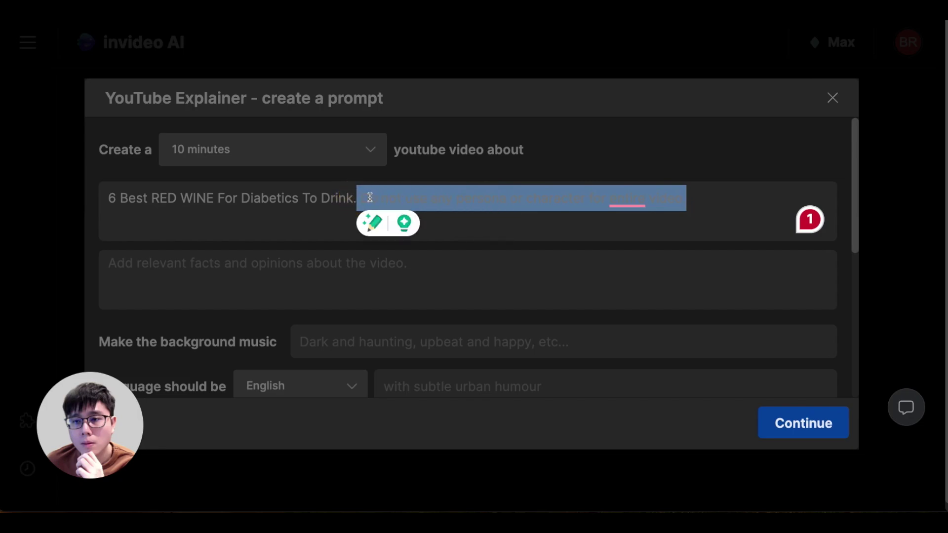
left_click(370, 198)
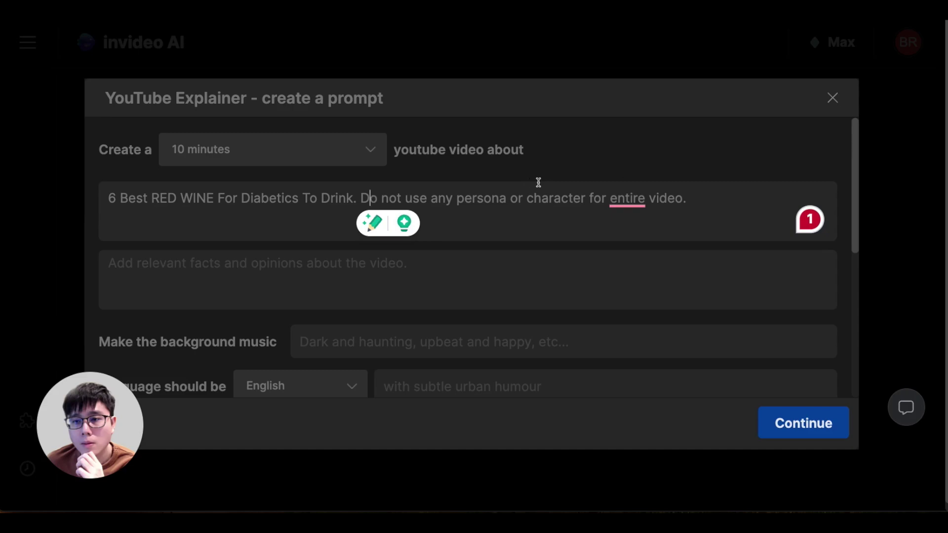
left_click_drag(360, 197, 719, 211)
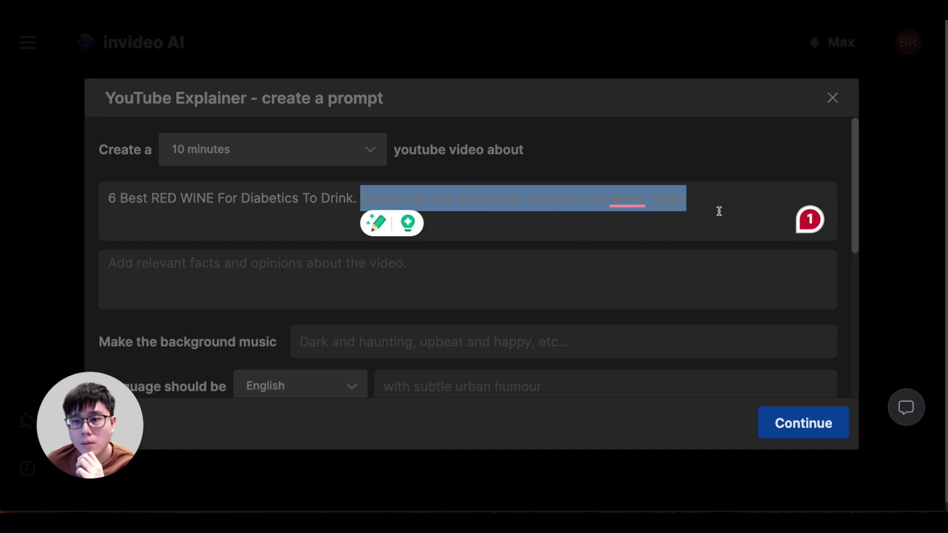
left_click(704, 211)
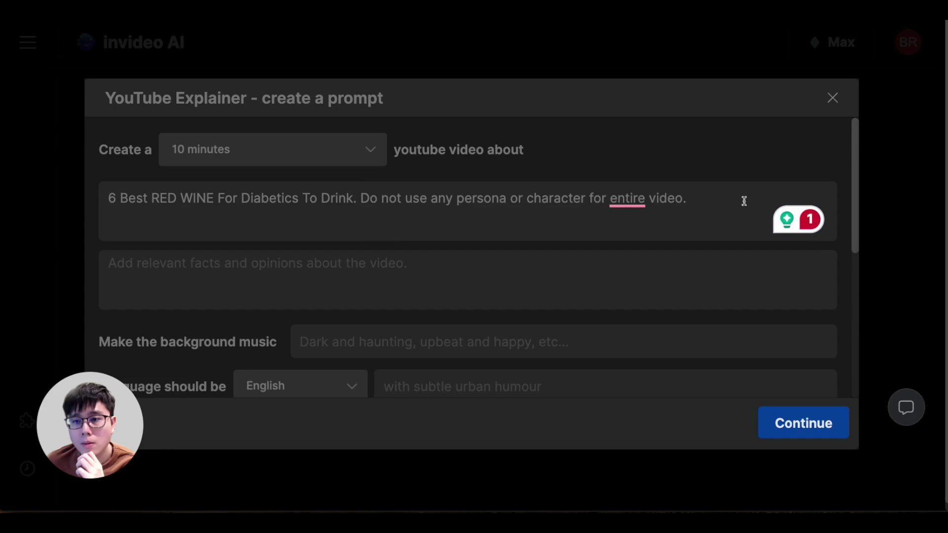
left_click(709, 198)
Look over the workflow form's background music, language, voice, subtitle and watermark settings
scroll(424, 190, "down", 2)
scroll(267, 237, "down", 3)
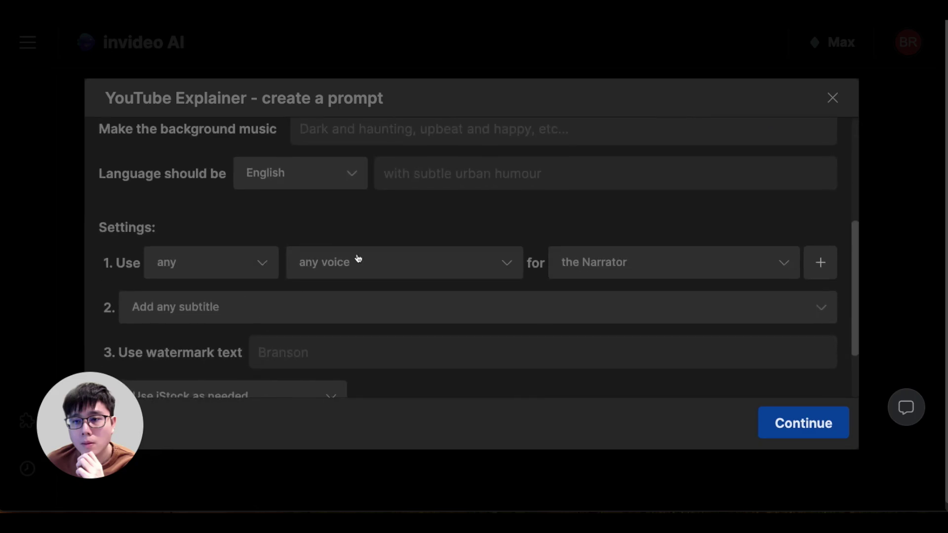
scroll(358, 259, "up", 3)
scroll(357, 258, "down", 3)
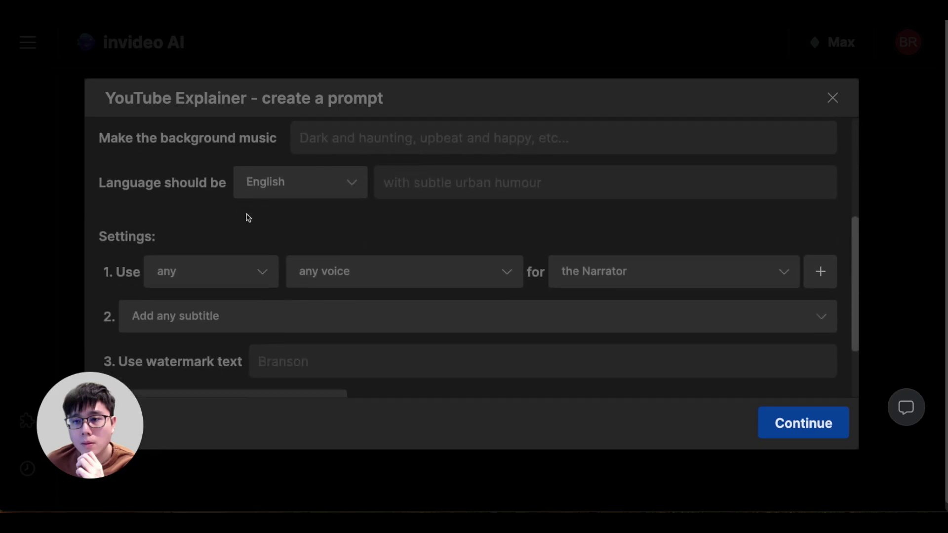
scroll(469, 291, "down", 1)
scroll(470, 316, "up", 5)
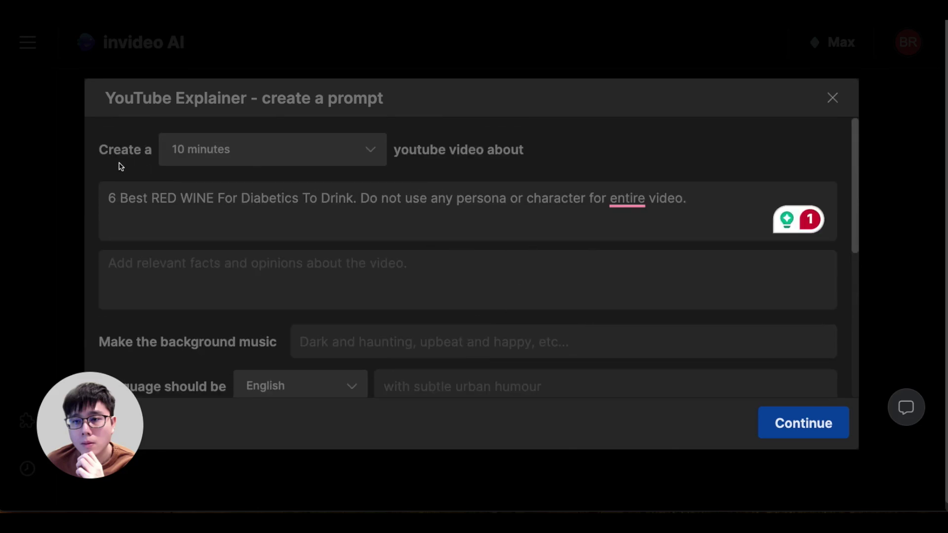
Recheck the video length and topic text, examining the "for entire video" part of the persona instruction
left_click(235, 150)
left_click(384, 129)
left_click(115, 200)
double_click(115, 200)
left_click(347, 218)
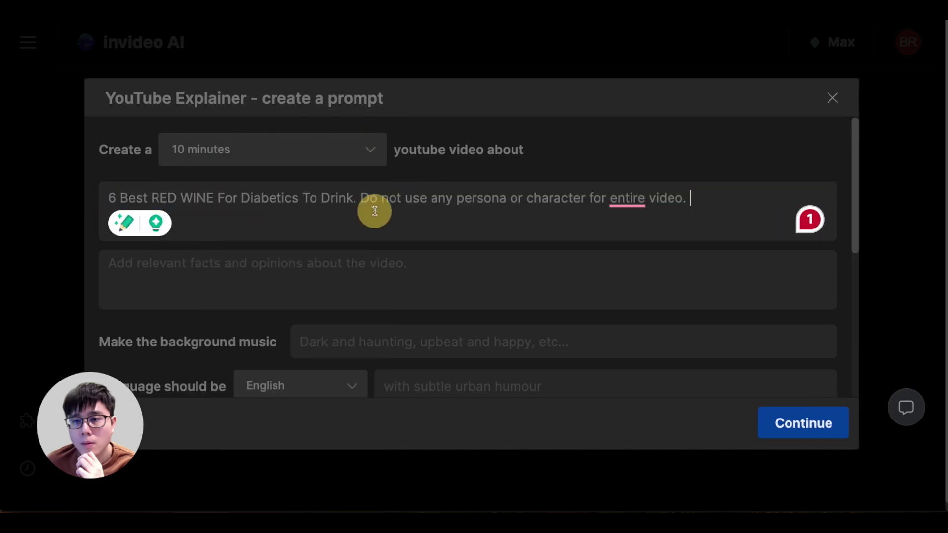
left_click_drag(360, 198, 691, 197)
left_click(674, 198)
left_click_drag(589, 198, 700, 197)
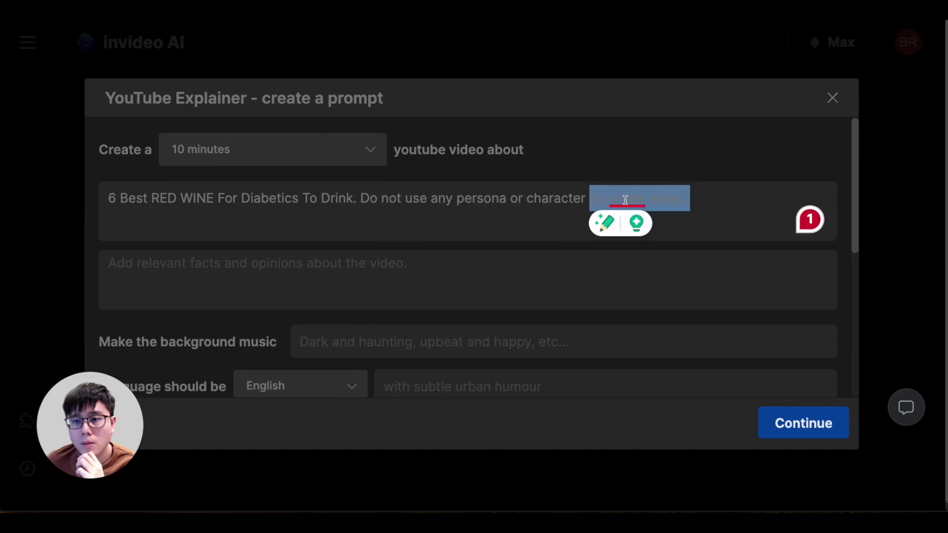
left_click(584, 197)
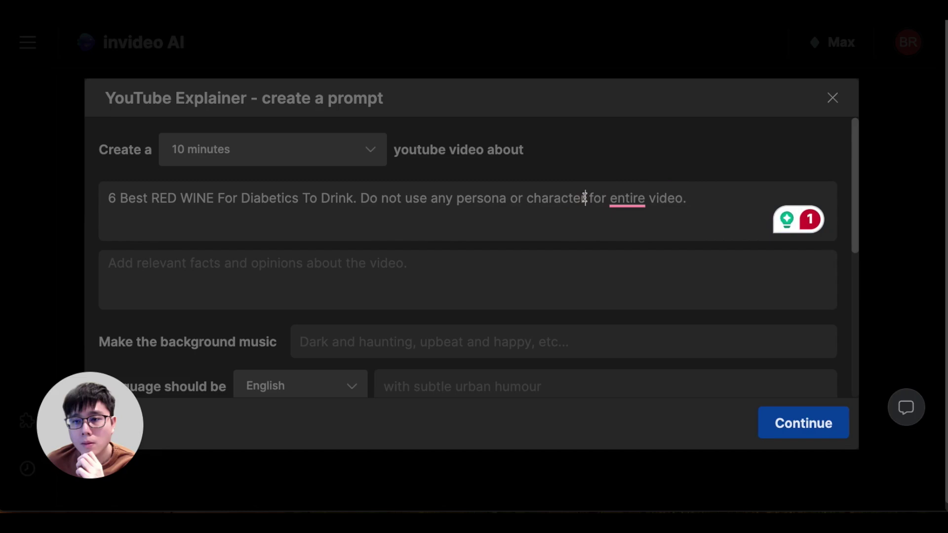
left_click_drag(588, 197, 687, 199)
left_click(578, 196)
left_click_drag(700, 200, 588, 199)
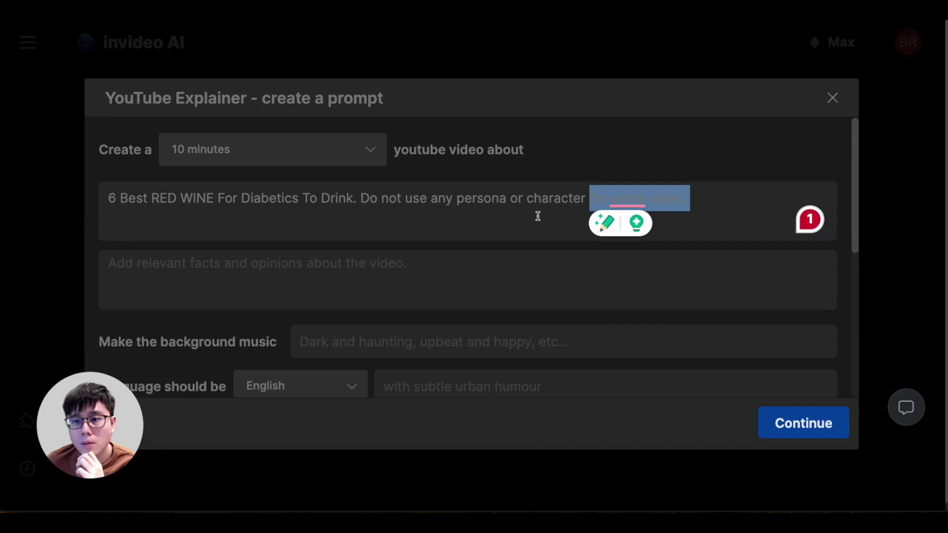
left_click(686, 197)
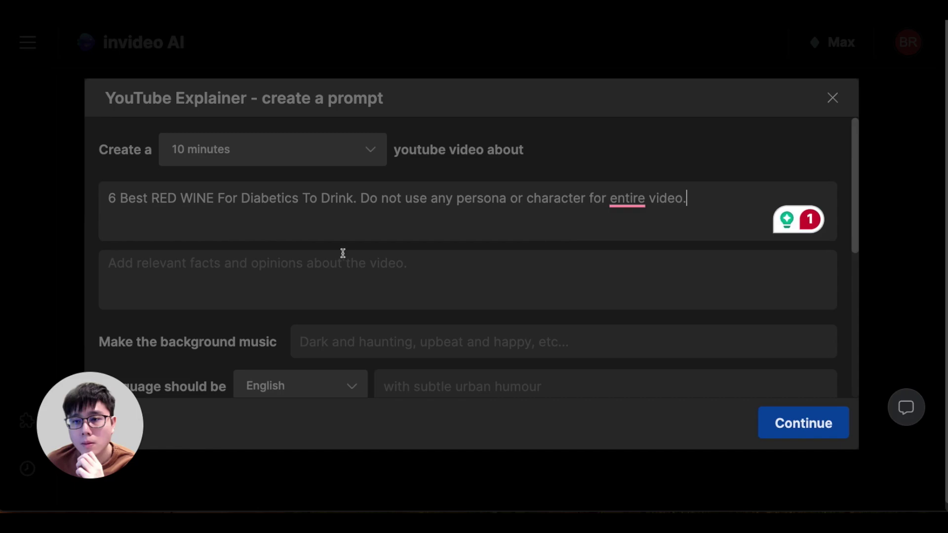
Look through the languages offered for the video, leaving the language on English
scroll(341, 254, "down", 1)
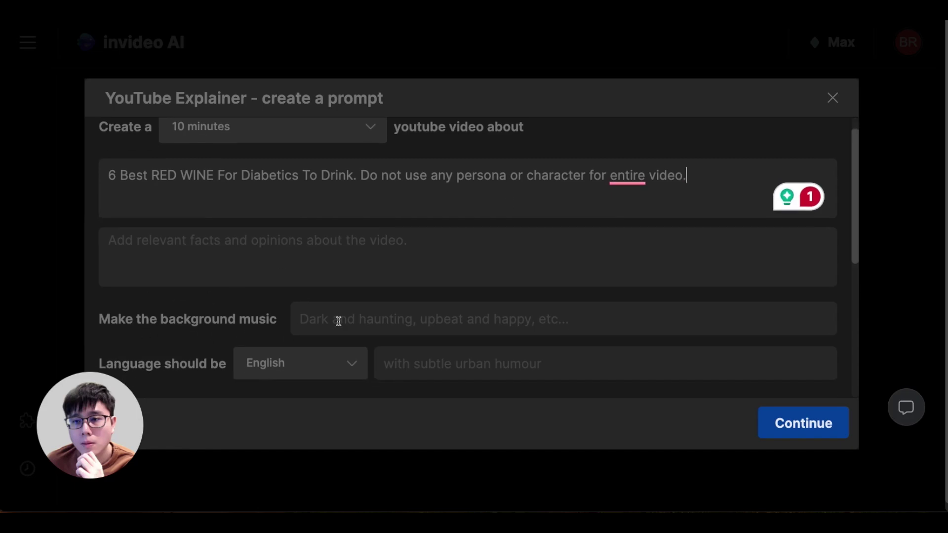
scroll(339, 321, "down", 1)
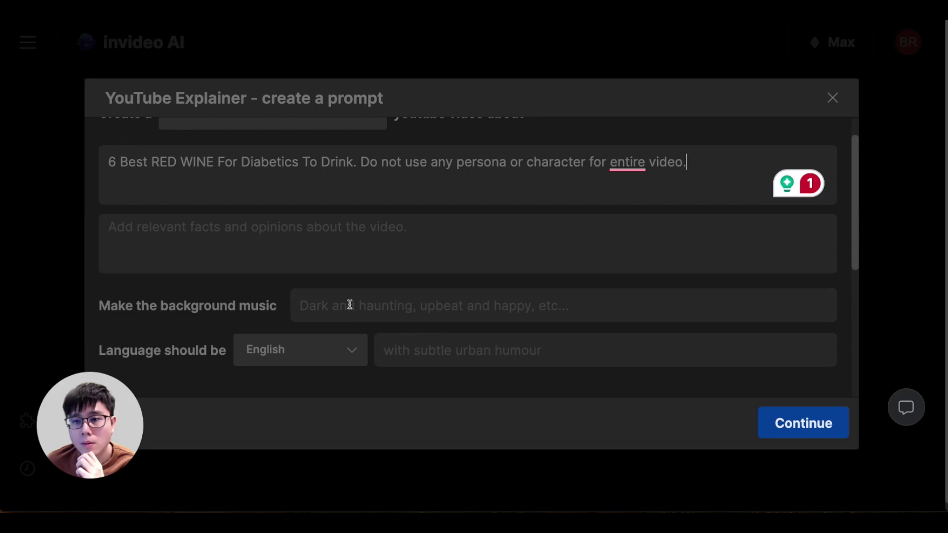
scroll(201, 340, "down", 1)
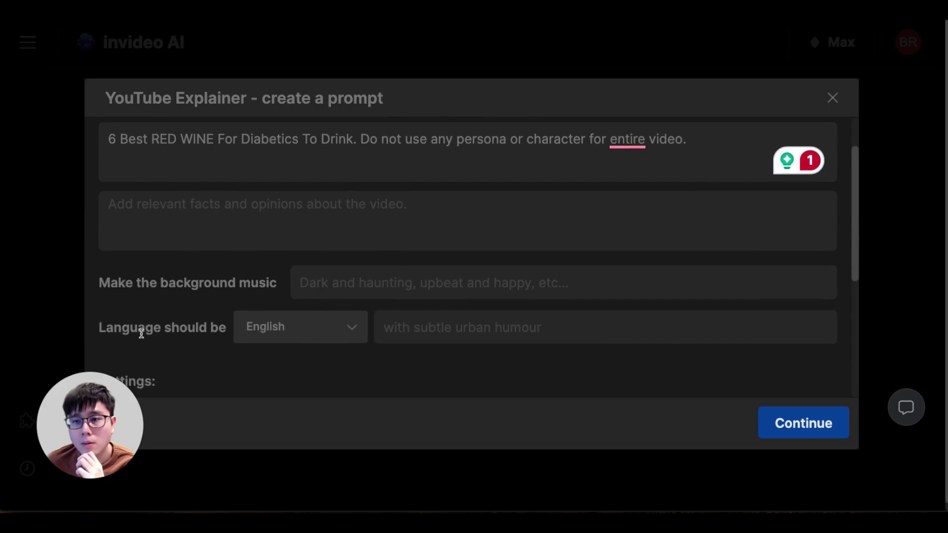
left_click(313, 334)
scroll(329, 257, "down", 1)
scroll(332, 252, "down", 2)
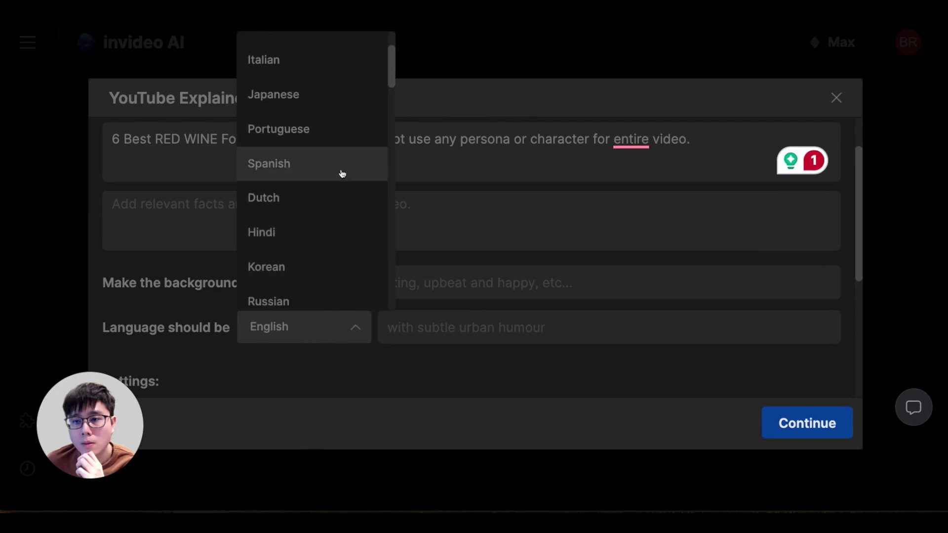
scroll(336, 207, "down", 1)
scroll(325, 206, "down", 5)
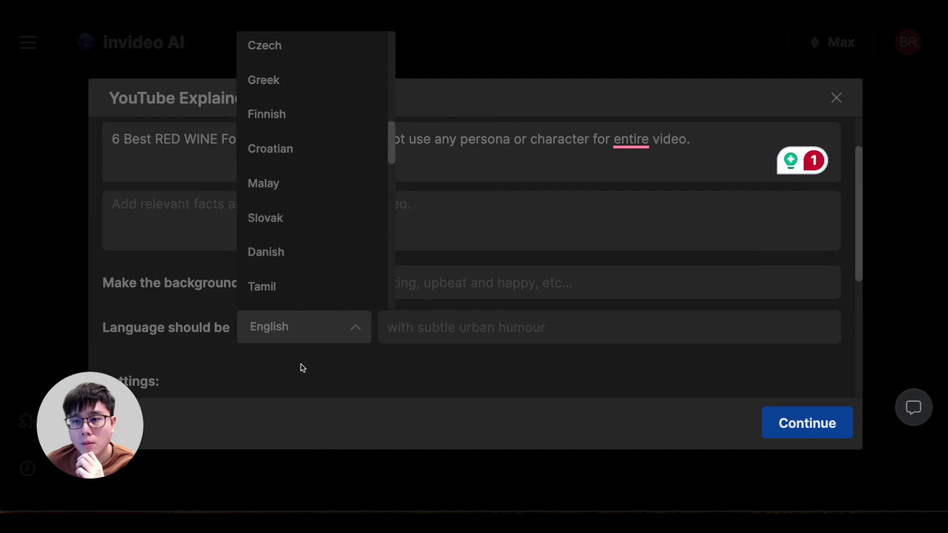
left_click(296, 382)
Set the Narrator's voice to a male with a clear American voice
scroll(341, 331, "down", 3)
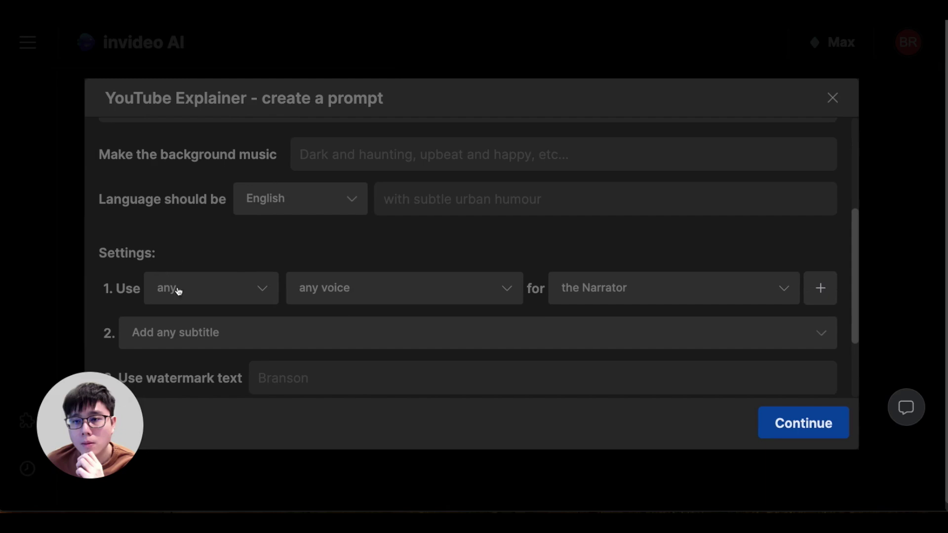
left_click(214, 287)
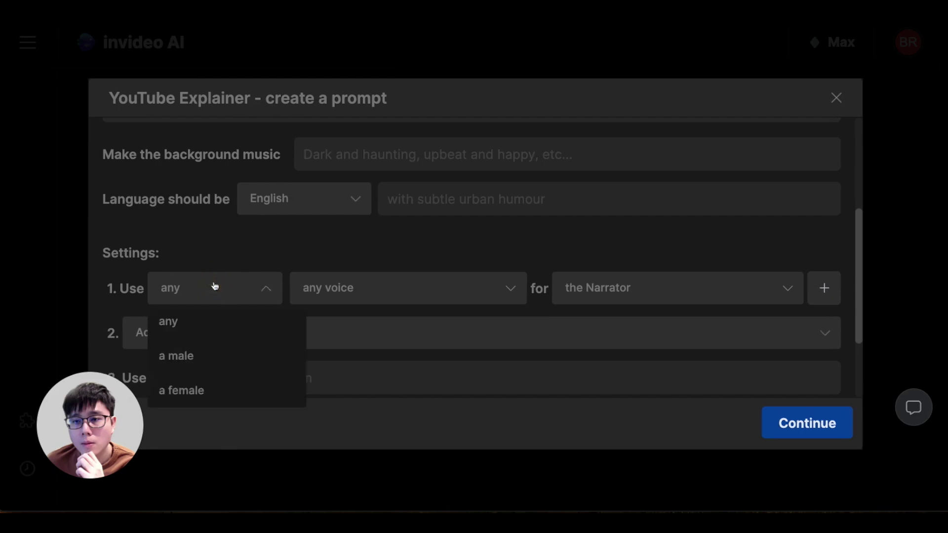
left_click(226, 358)
left_click(391, 303)
left_click(391, 352)
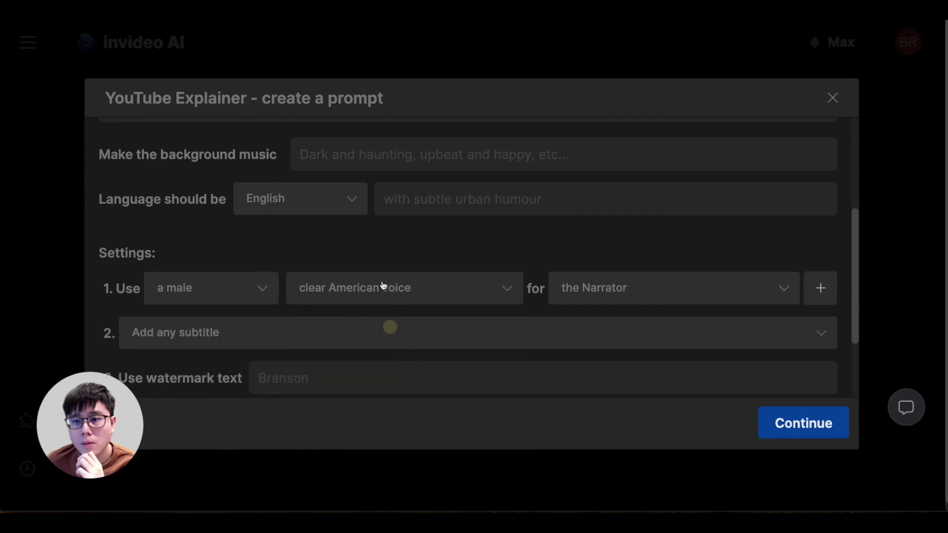
Review the Narrator's gender and accent options and pick the clear American voice again
left_click(217, 284)
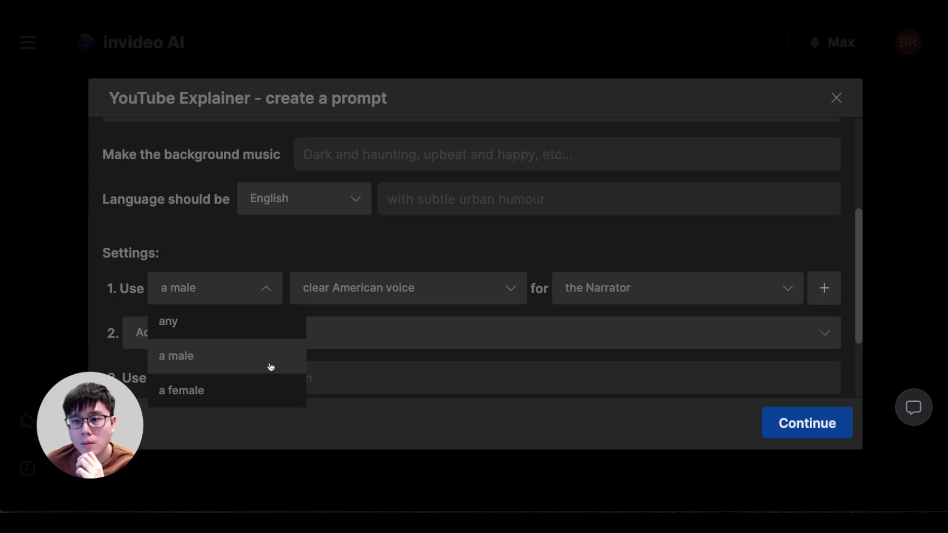
left_click(408, 280)
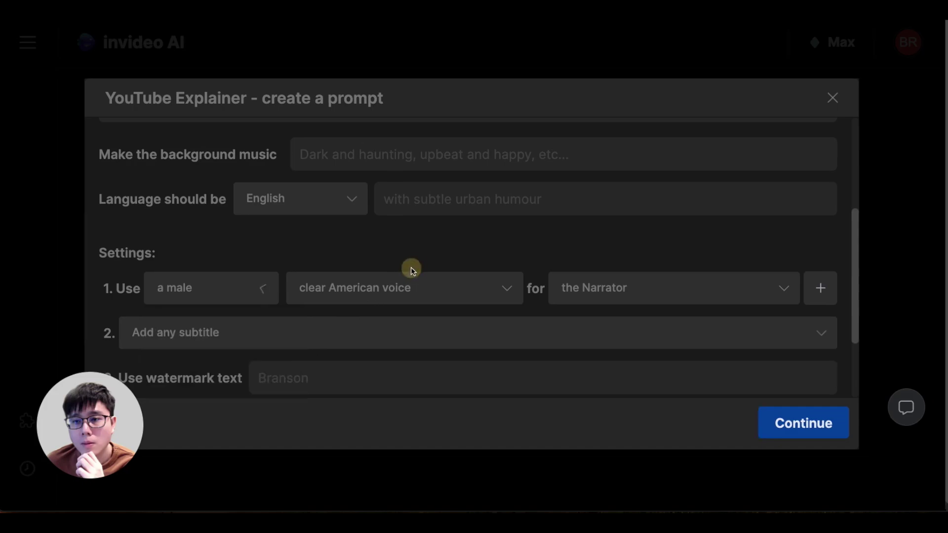
left_click(427, 295)
scroll(370, 356, "down", 1)
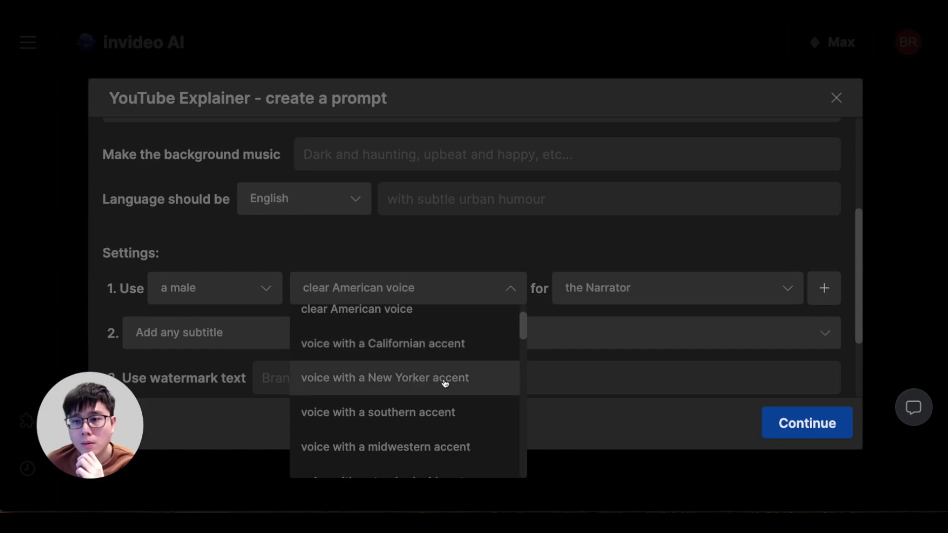
scroll(446, 383, "down", 1)
scroll(442, 384, "up", 2)
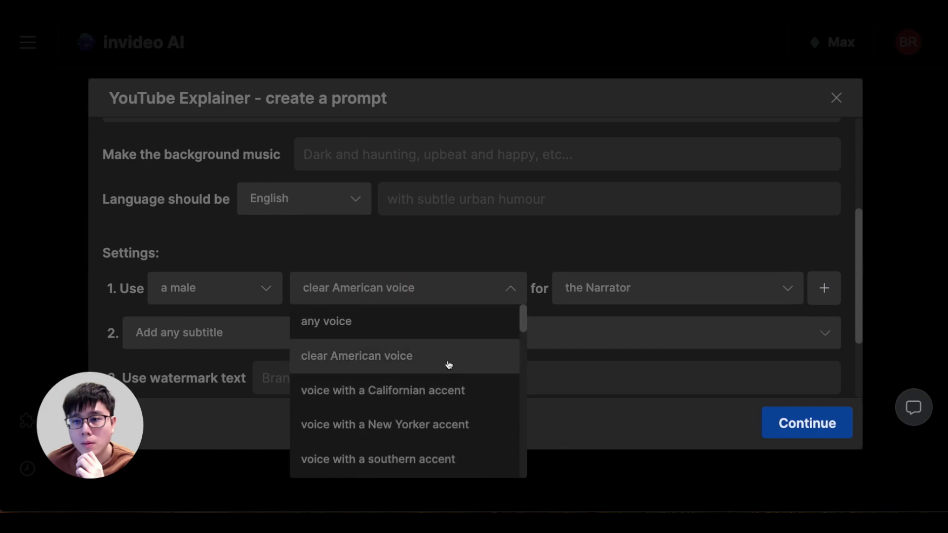
left_click(449, 362)
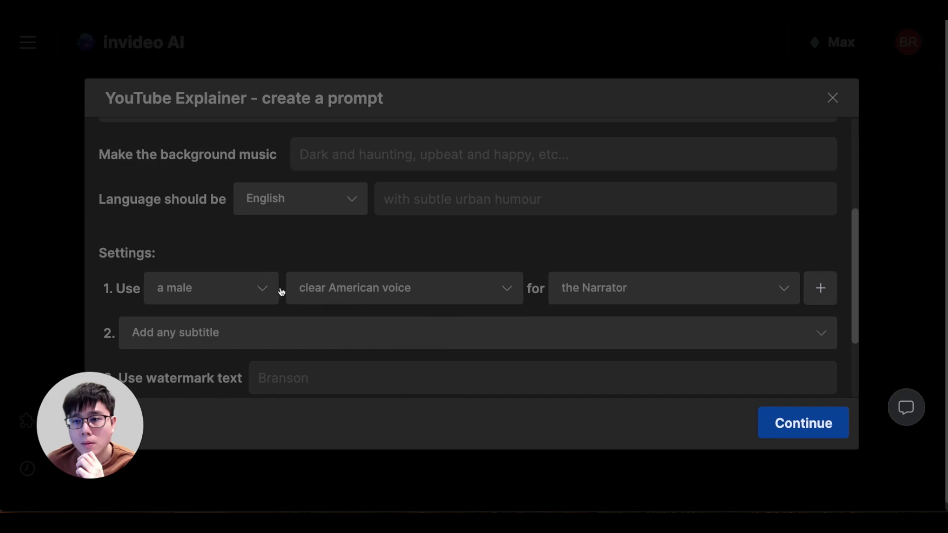
Look through the available subtitle styles, leaving the choice on "Add any subtitle"
scroll(499, 325, "down", 1)
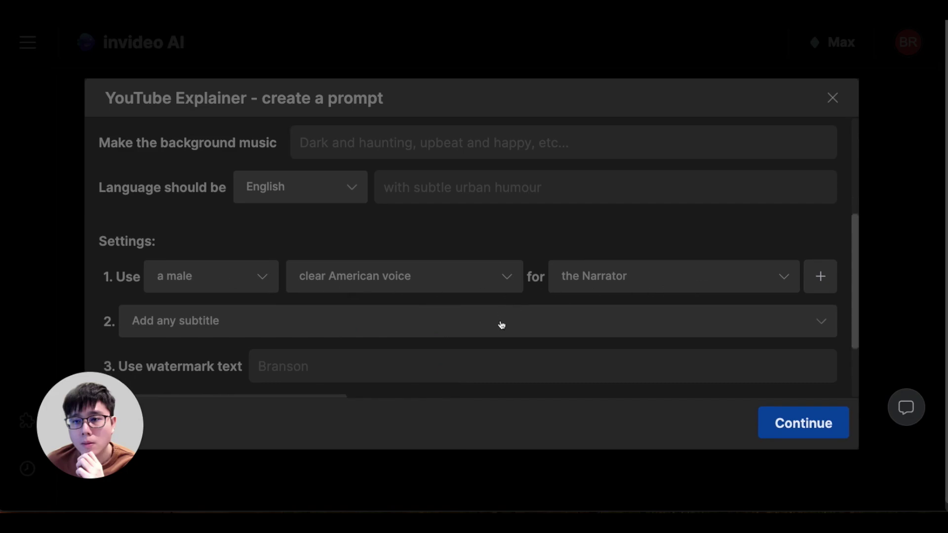
left_click(247, 319)
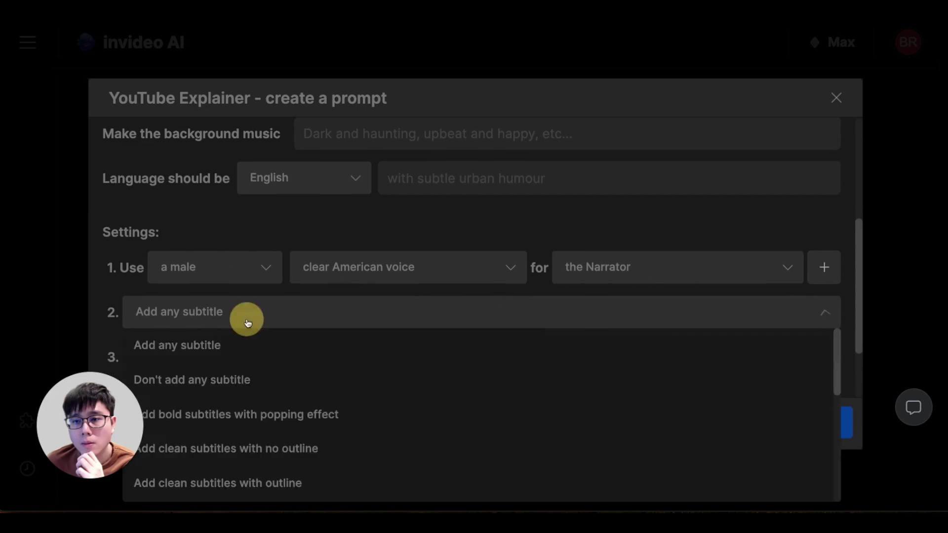
scroll(349, 363, "down", 3)
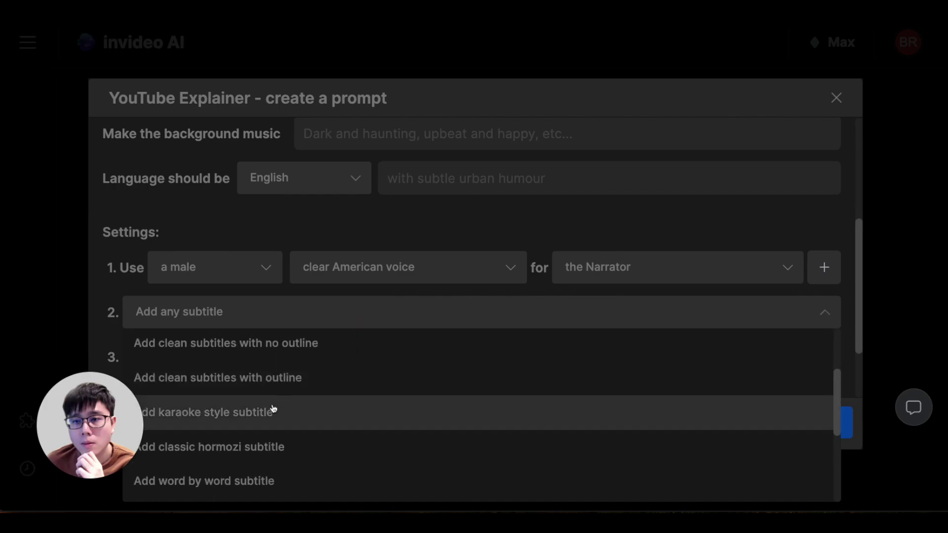
left_click(350, 233)
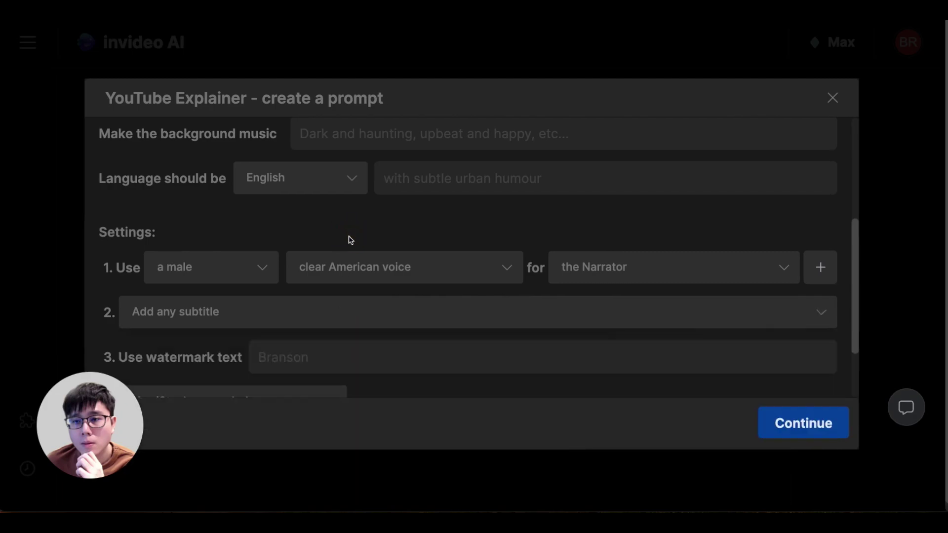
Examine the watermark and iStock usage settings, keeping "Use iStock as needed" for the stock media
scroll(350, 239, "down", 2)
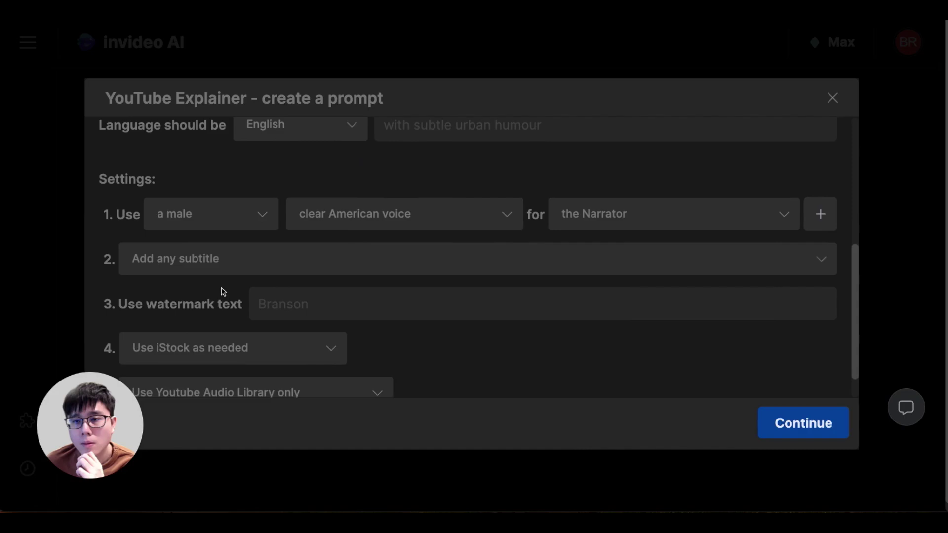
scroll(234, 294, "down", 1)
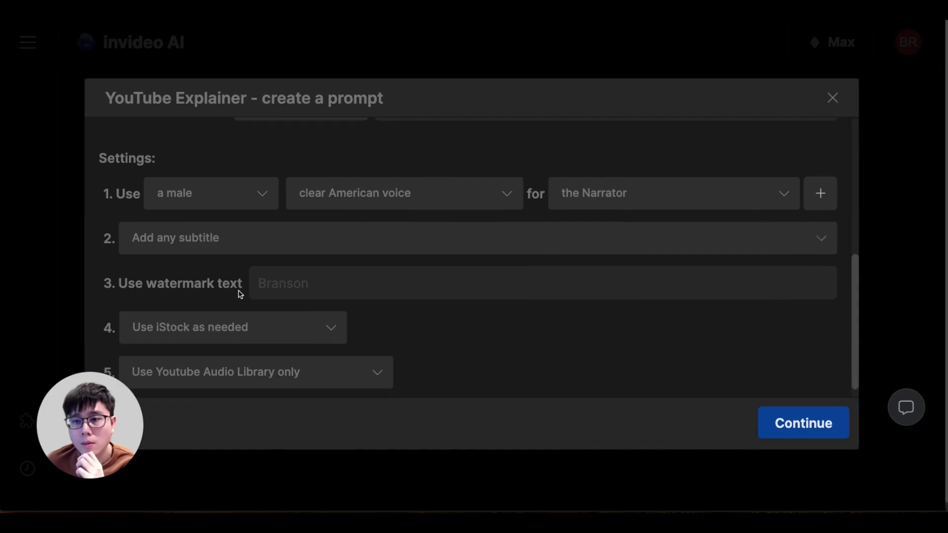
left_click(171, 311)
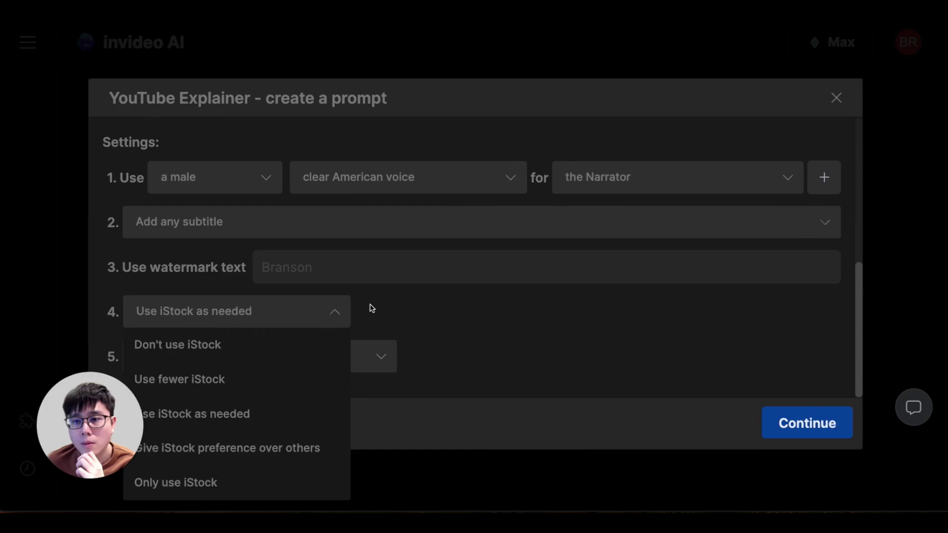
left_click(392, 307)
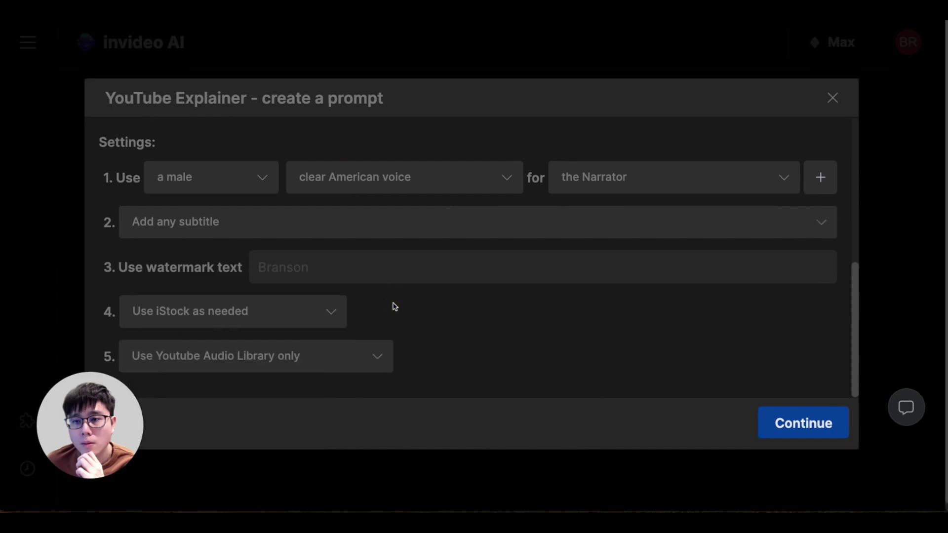
left_click(340, 320)
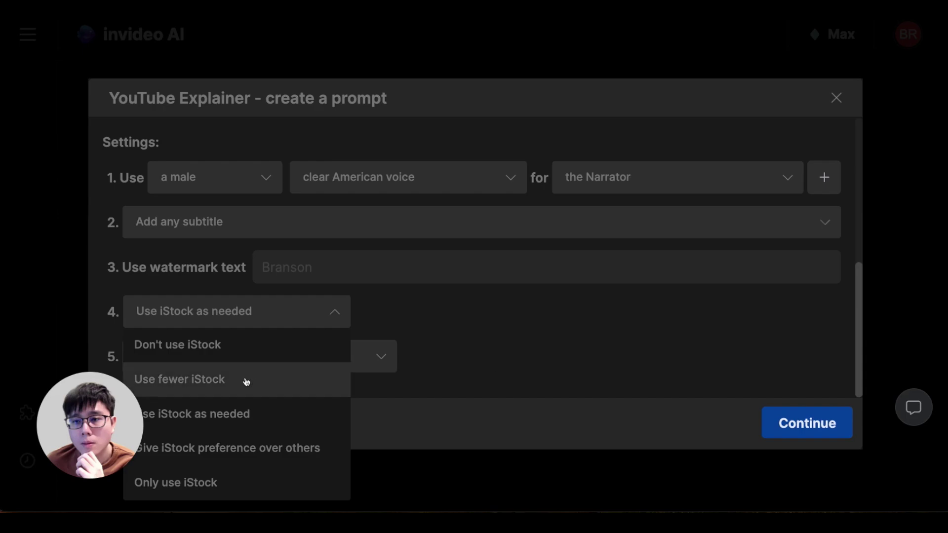
left_click(244, 404)
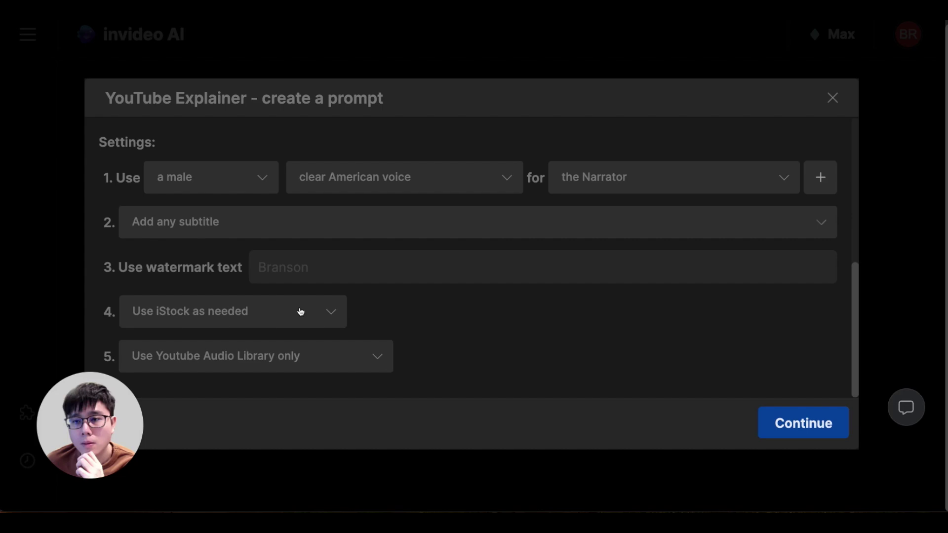
Recheck the full topic text with its persona instruction against the settings at the end of the form
scroll(500, 298, "up", 10)
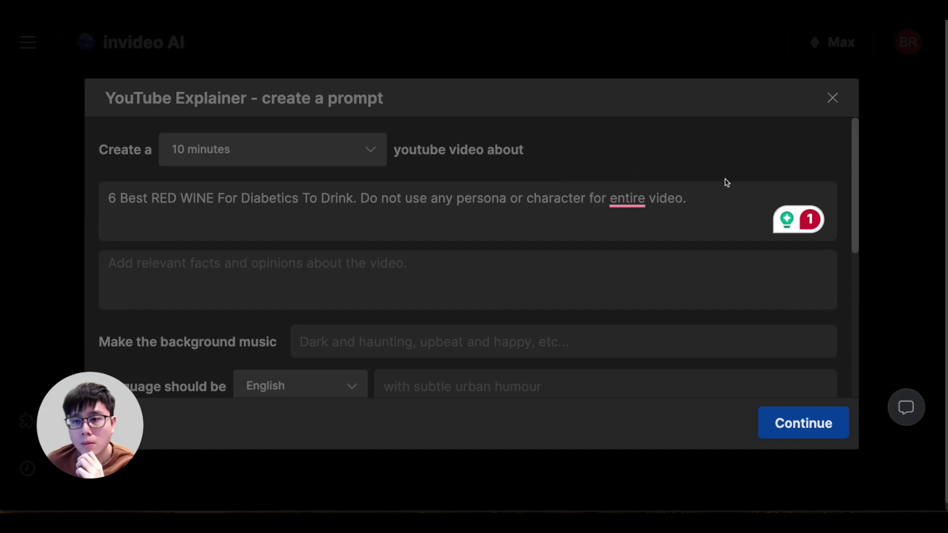
left_click(711, 193)
scroll(671, 212, "down", 10)
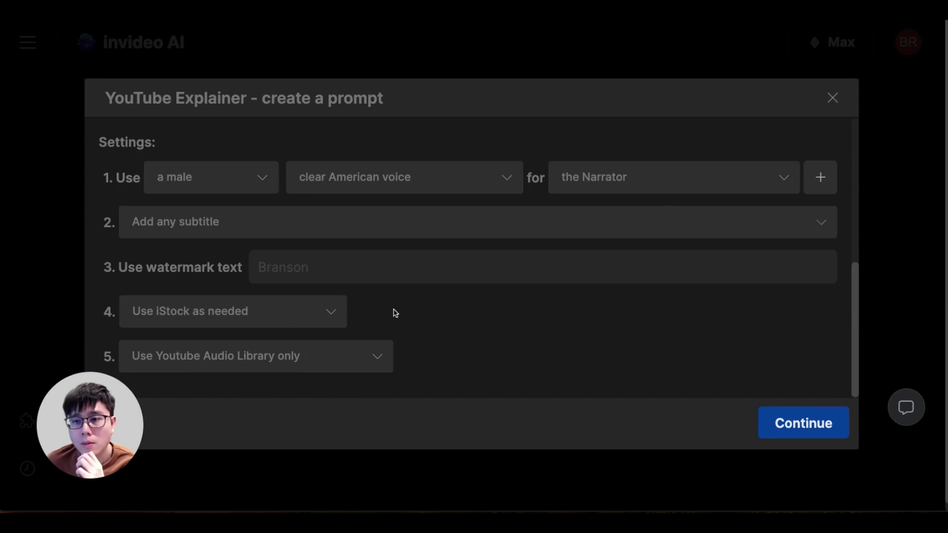
scroll(394, 313, "up", 10)
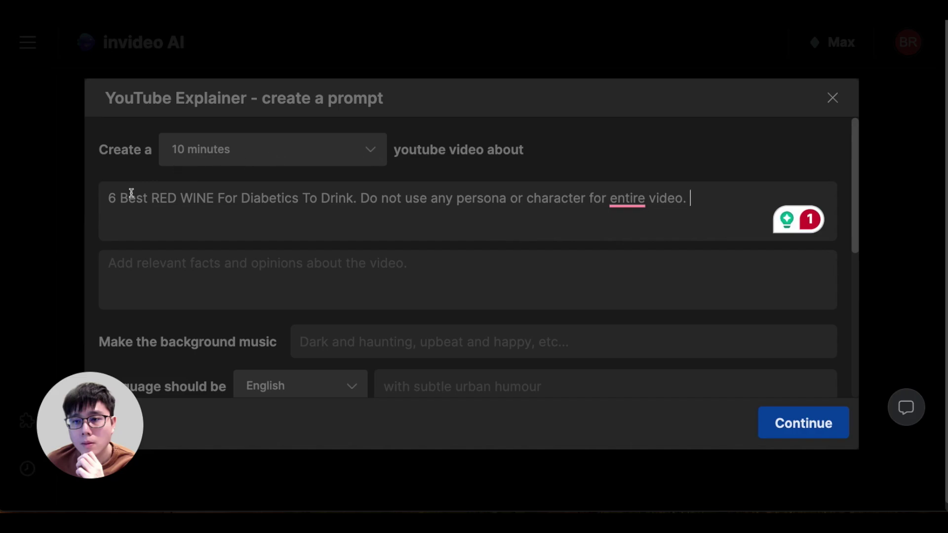
left_click_drag(110, 198, 709, 197)
left_click(365, 200)
Review the voice and media settings and compare the audio source options, leaving "Use Youtube Audio Library only" selected
scroll(216, 123, "down", 3)
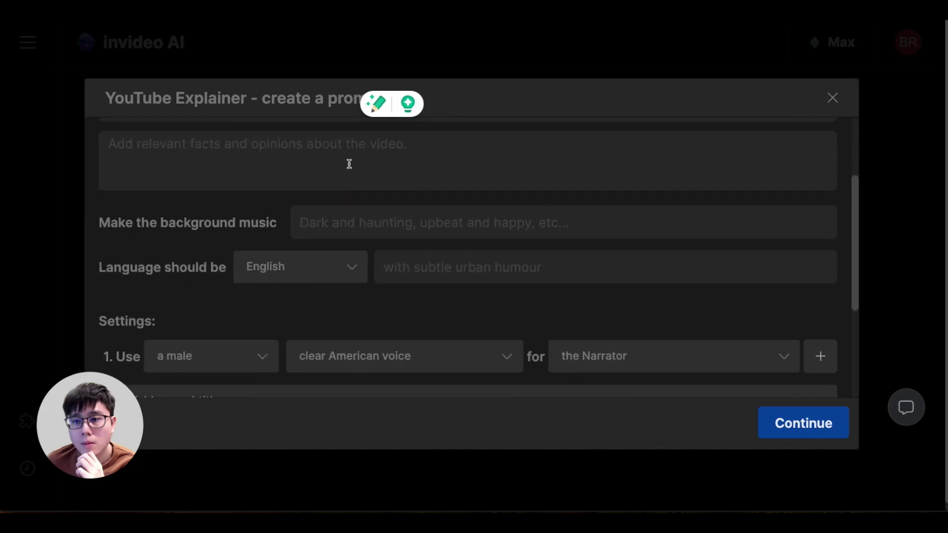
scroll(365, 169, "down", 3)
scroll(334, 203, "down", 1)
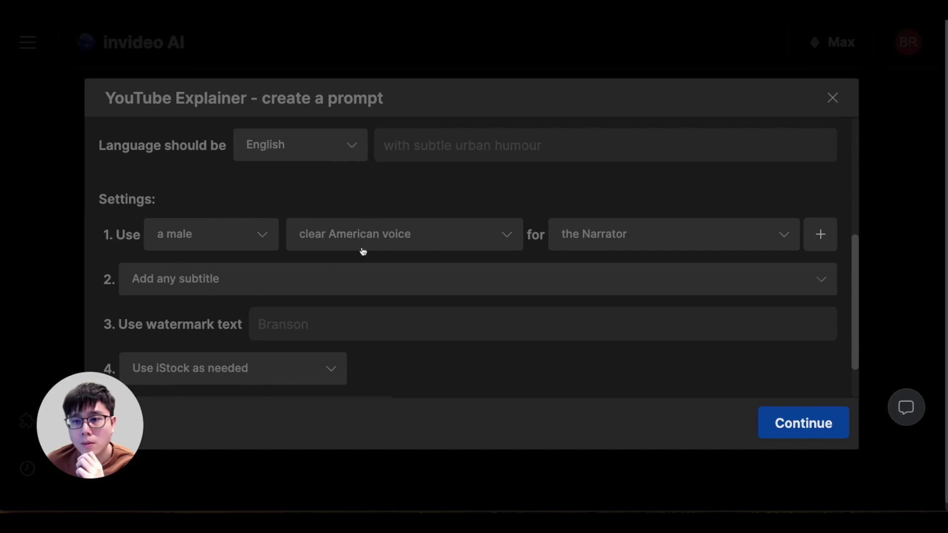
scroll(190, 325, "down", 1)
scroll(217, 373, "down", 2)
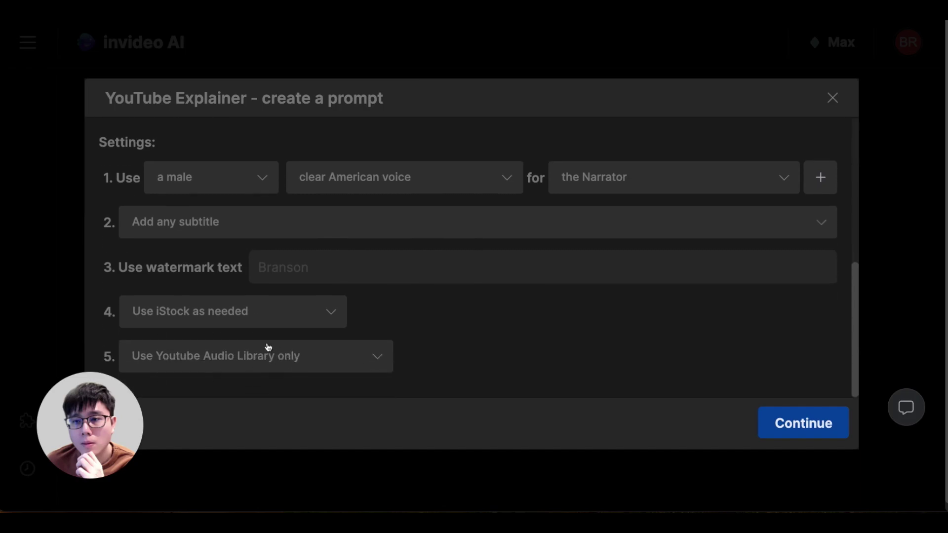
left_click(295, 358)
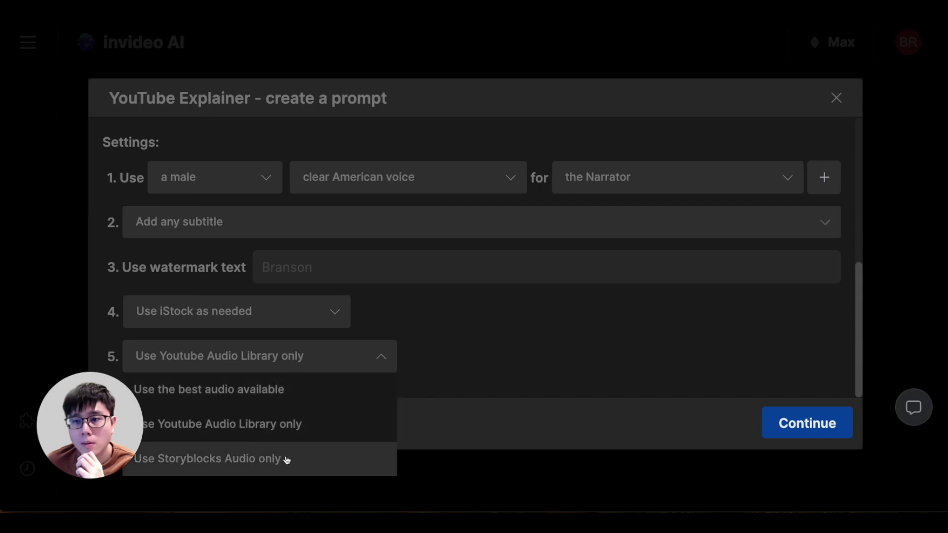
left_click(457, 316)
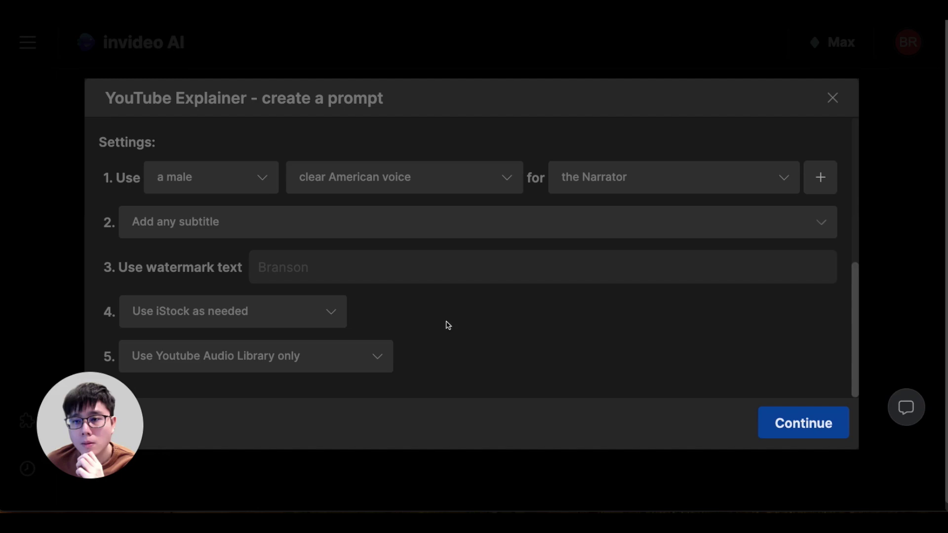
left_click(368, 351)
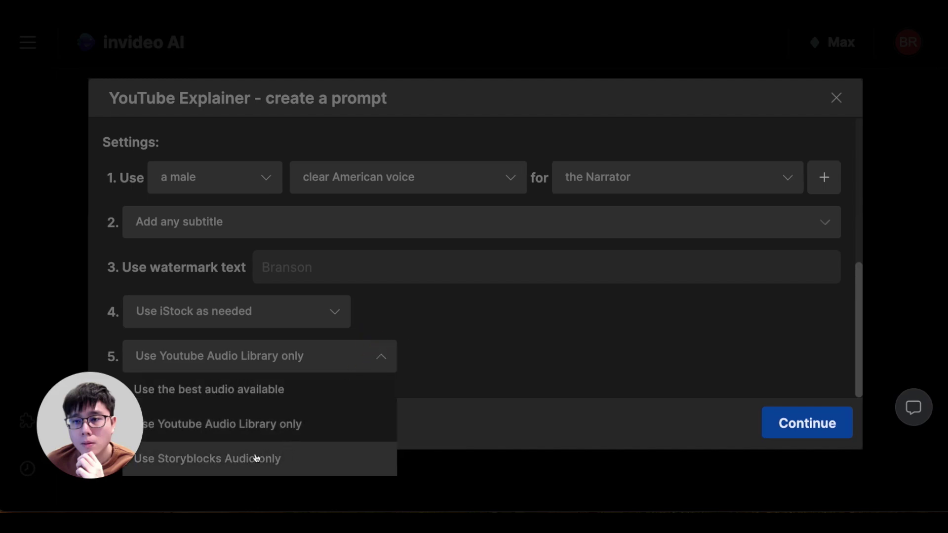
left_click(446, 352)
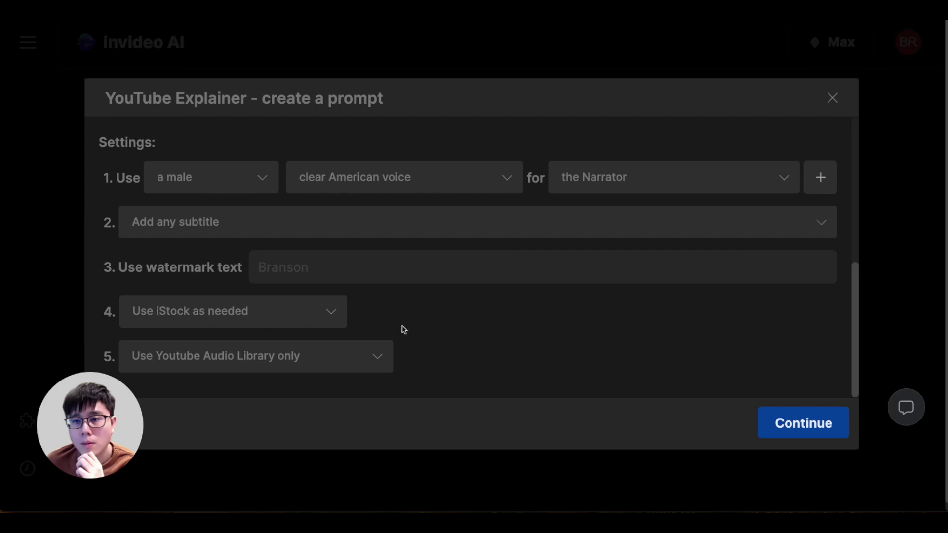
left_click(269, 362)
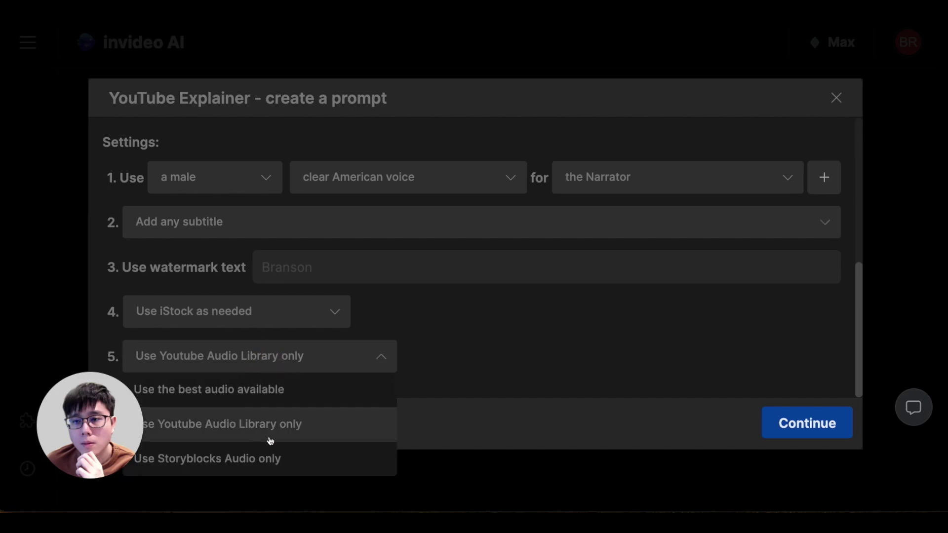
left_click(472, 361)
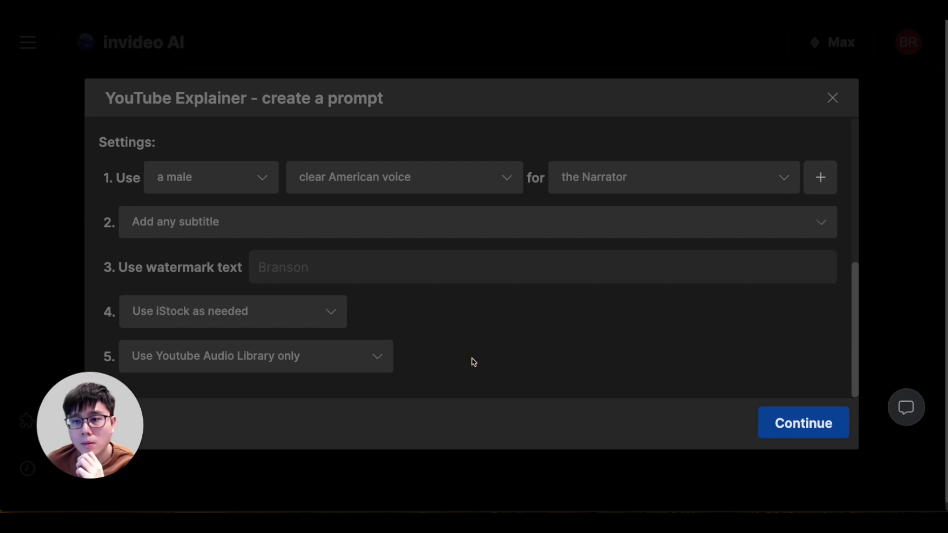
Recheck the YouTube Explainer topic and settings, and continue to the composed prompt
scroll(444, 316, "up", 5)
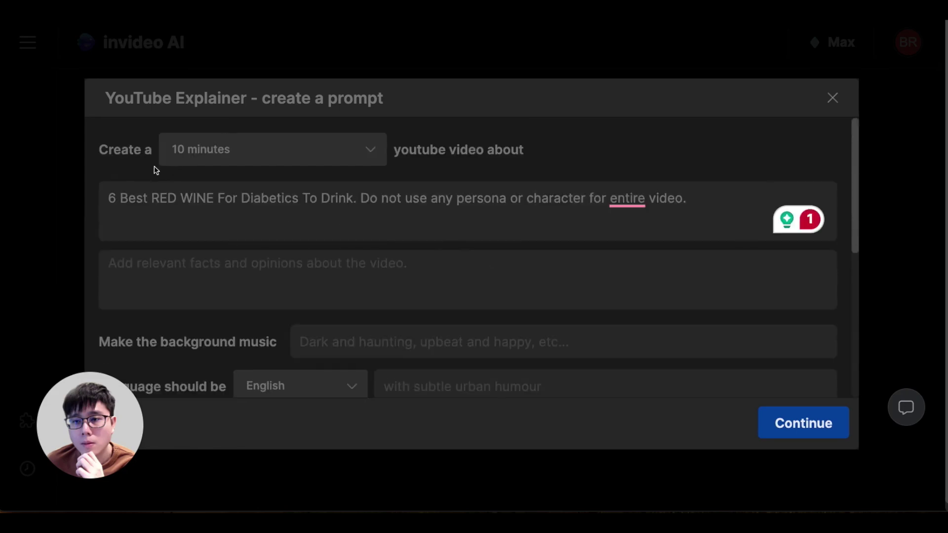
scroll(444, 266, "down", 5)
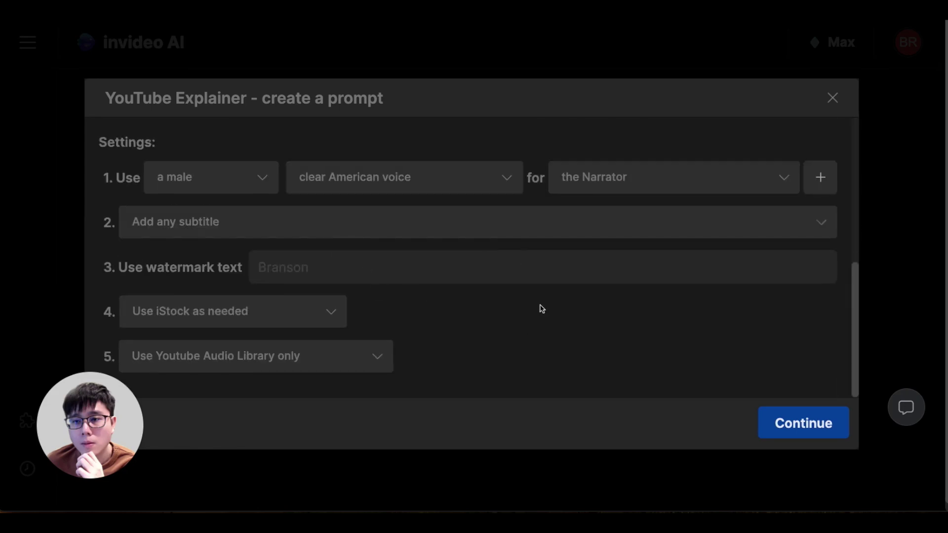
left_click(800, 423)
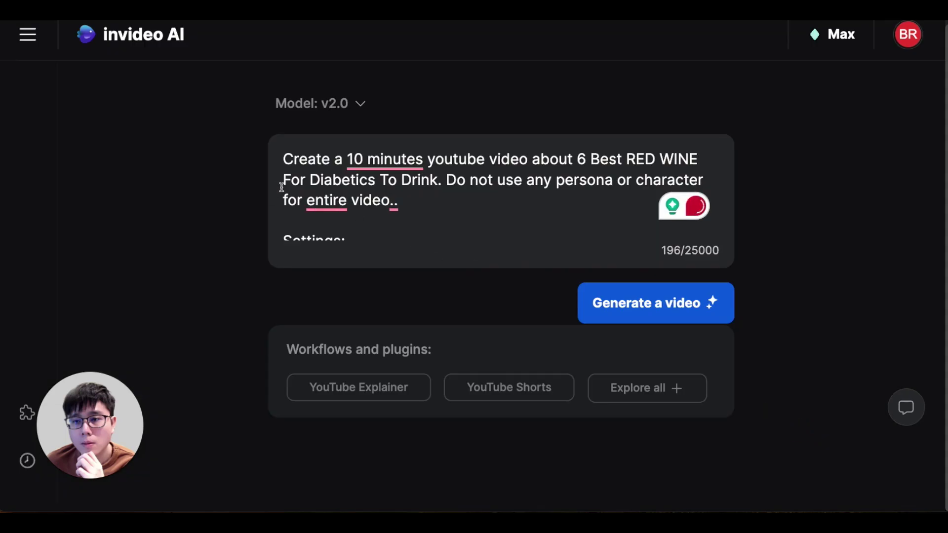
Read through the composed prompt and delete the extra period after "for entire video"
left_click_drag(283, 159, 468, 187)
scroll(469, 187, "down", 1)
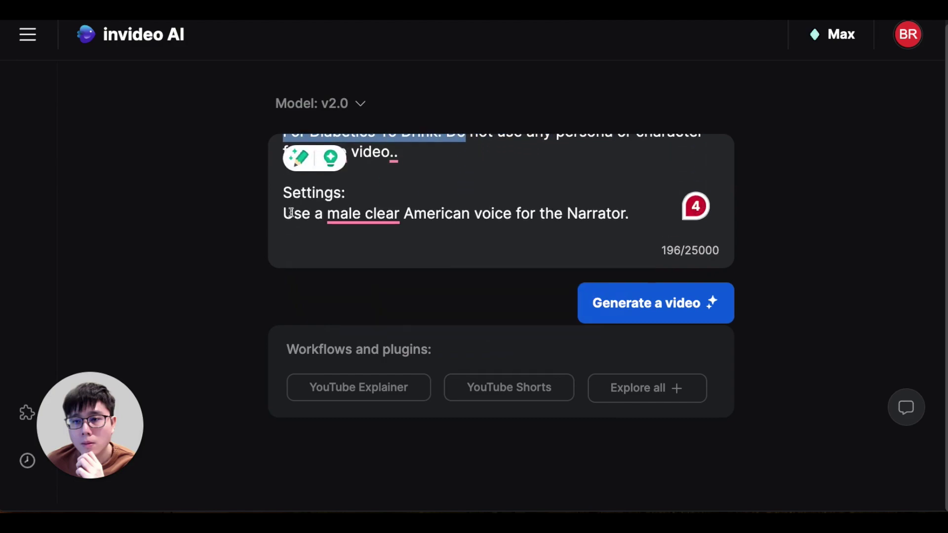
left_click_drag(301, 213, 521, 213)
scroll(541, 197, "up", 2)
left_click(542, 198)
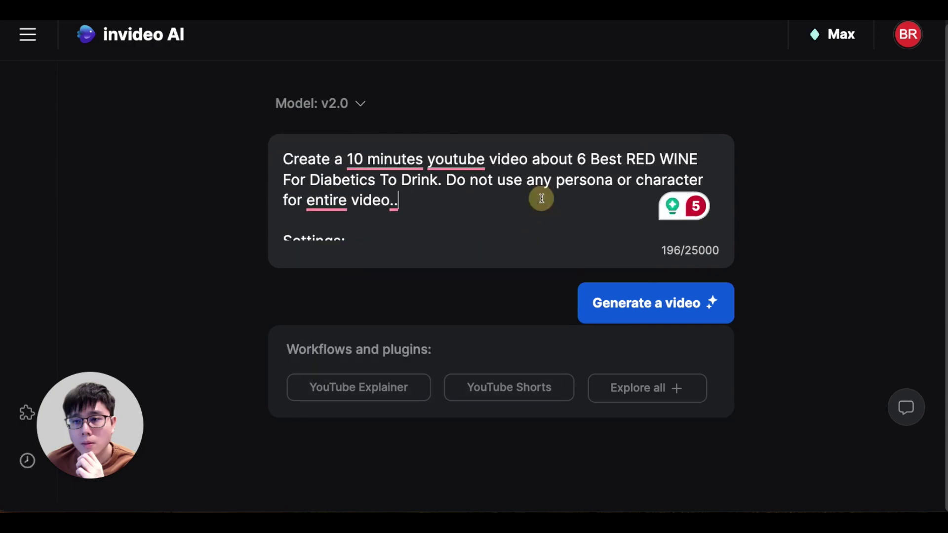
key("BackSpace")
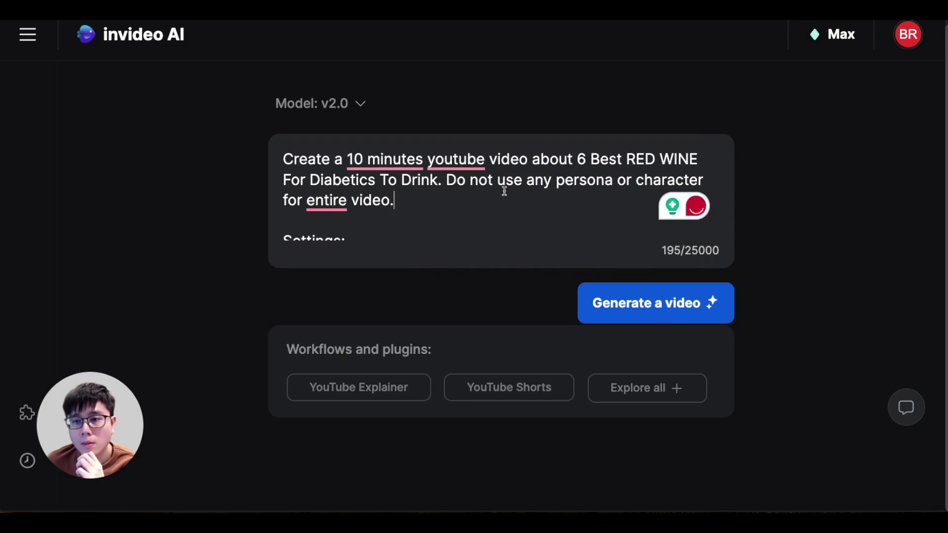
Generate the video from the prompt with Diabetics as the audience, keeping the Clean look and the YouTube platform
left_click(694, 303)
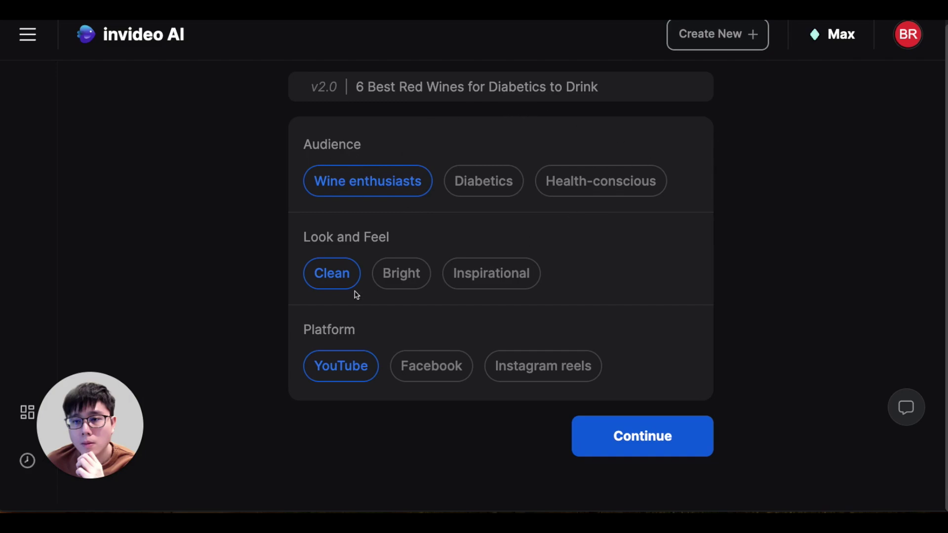
left_click(506, 191)
left_click(488, 184)
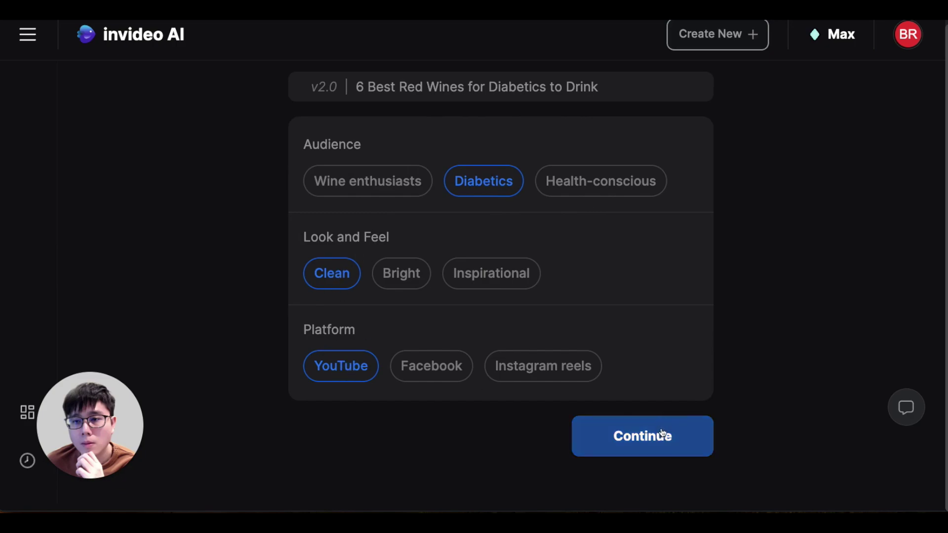
left_click(646, 436)
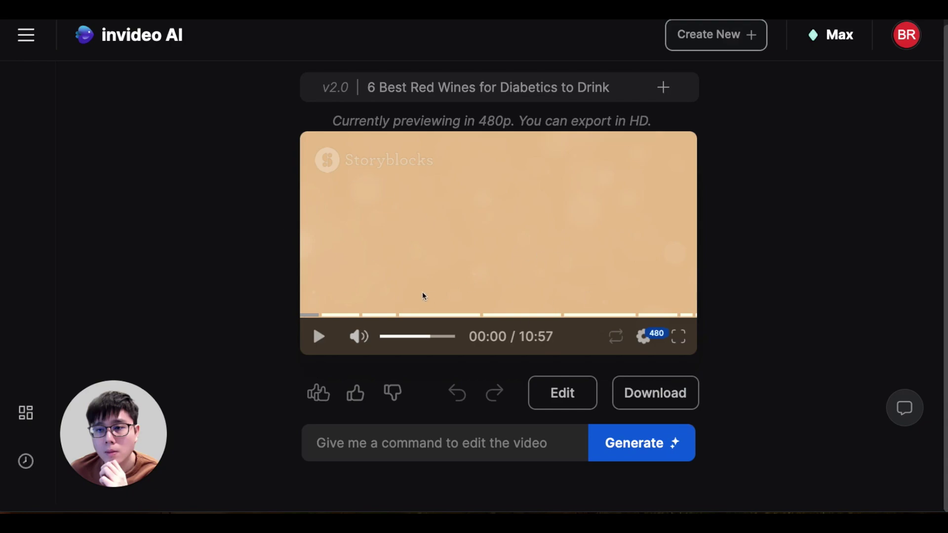
Open the generated red wine video for editing and look over the Chapter 1 media clips and replacement options
left_click(564, 394)
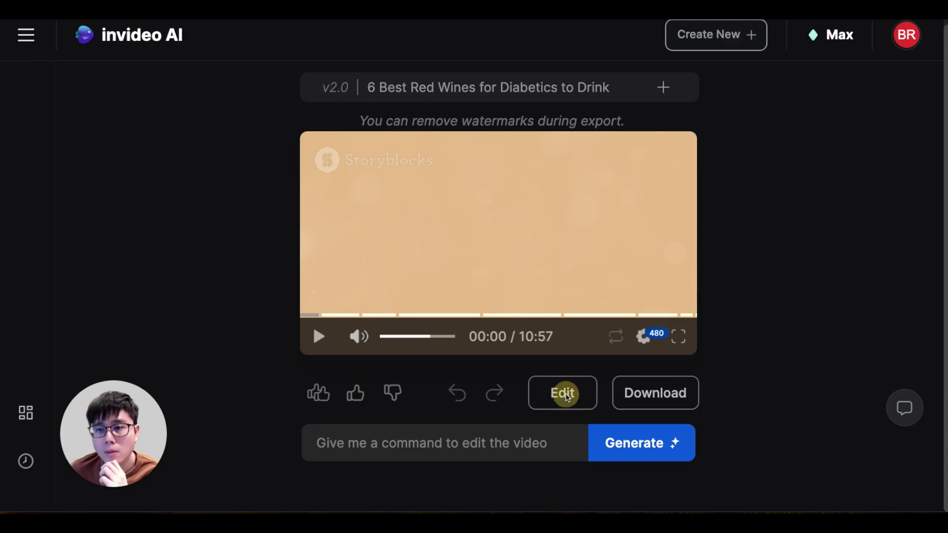
left_click(573, 388)
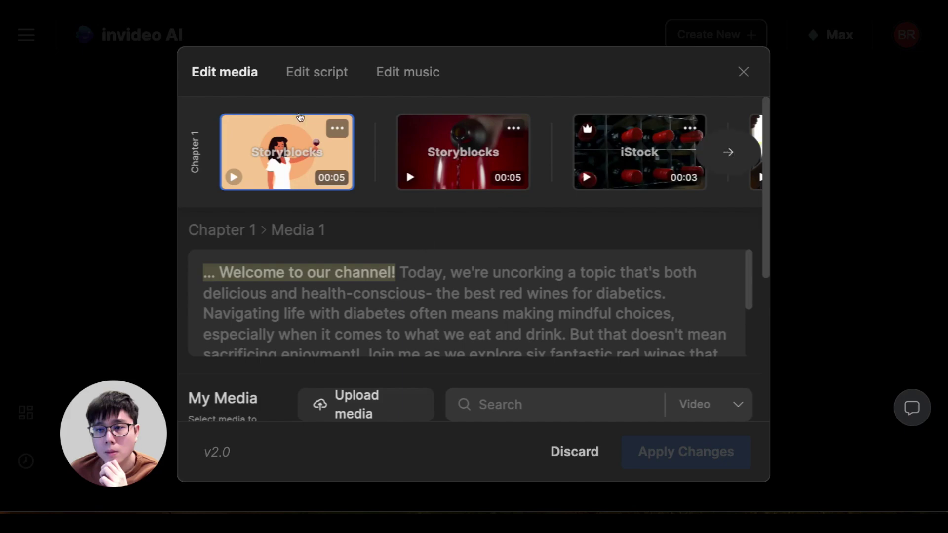
scroll(485, 245, "down", 1)
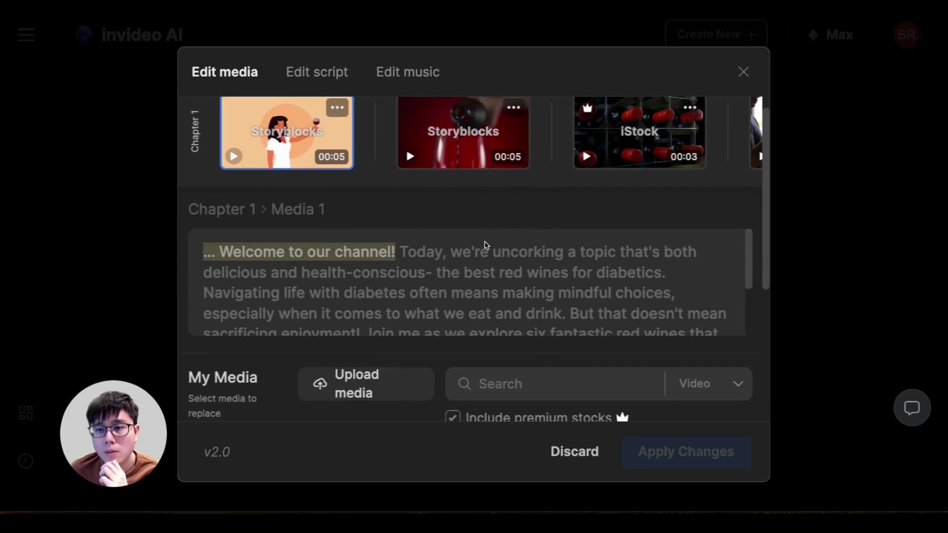
scroll(485, 244, "up", 1)
scroll(339, 112, "down", 2)
scroll(339, 111, "up", 2)
Look through the script, music and media editing views of the generated video
left_click(320, 75)
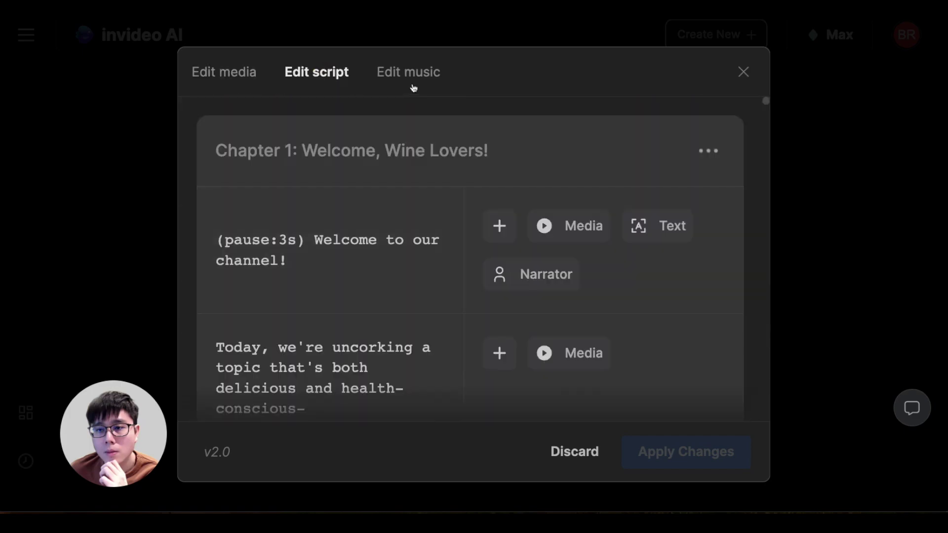
left_click(410, 77)
left_click(331, 80)
left_click(226, 74)
left_click(316, 64)
left_click(257, 73)
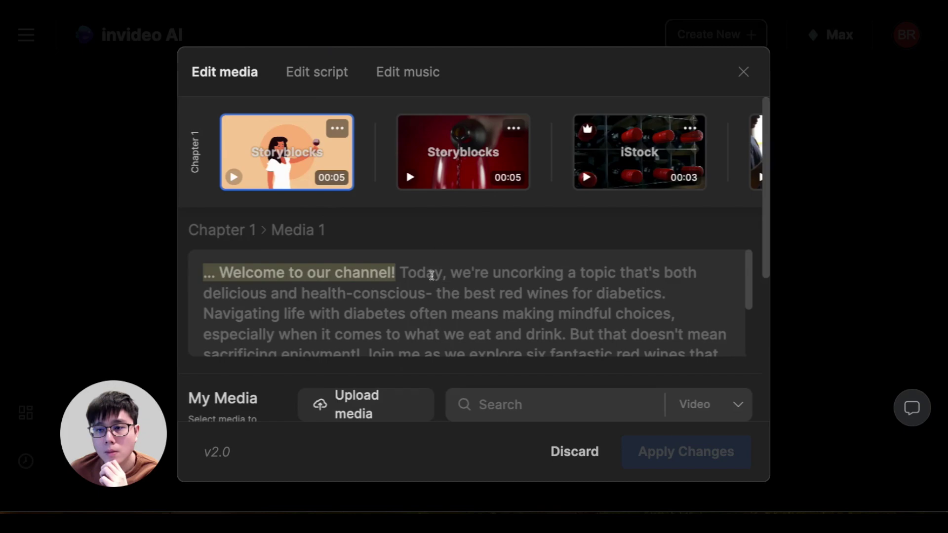
Open the script for editing and read Chapter 1 through the start of Chapter 2, checking for pause markers
left_click(311, 71)
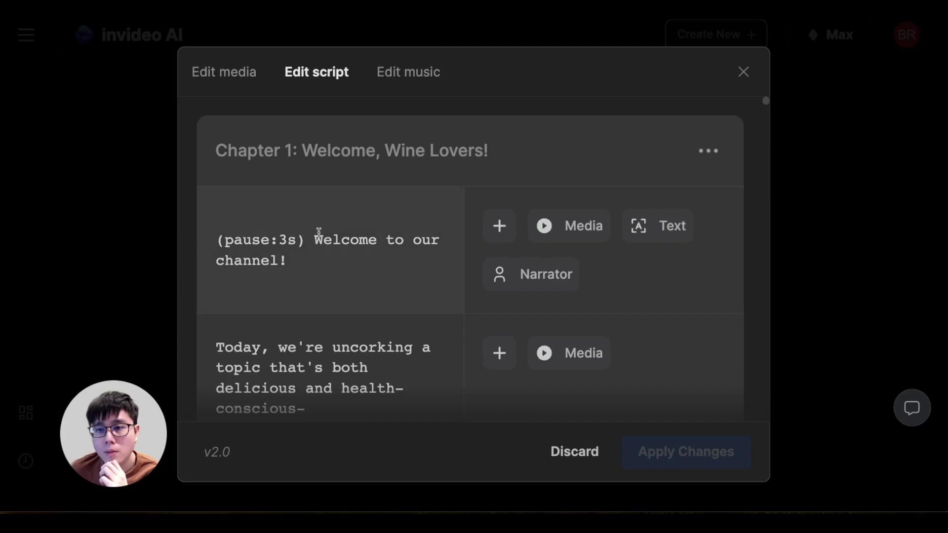
scroll(320, 233, "down", 1)
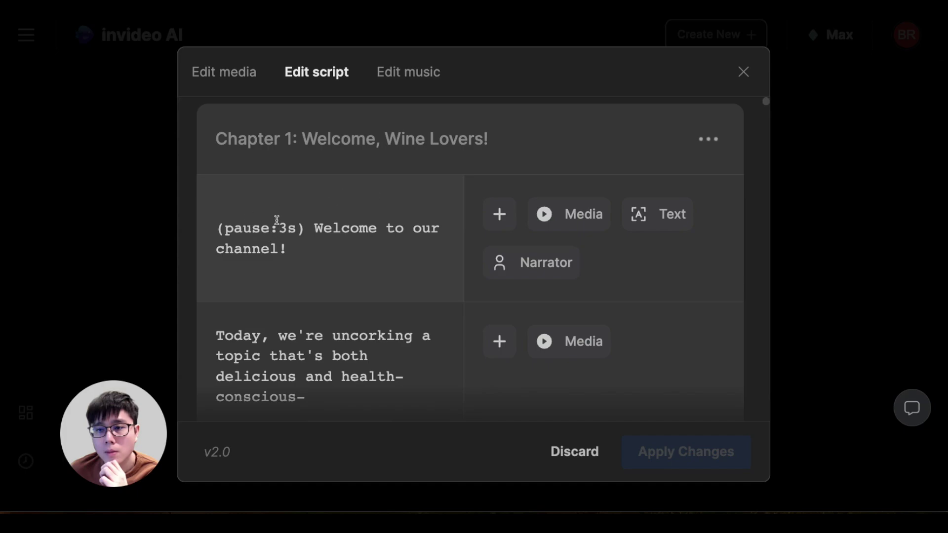
scroll(309, 219, "down", 10)
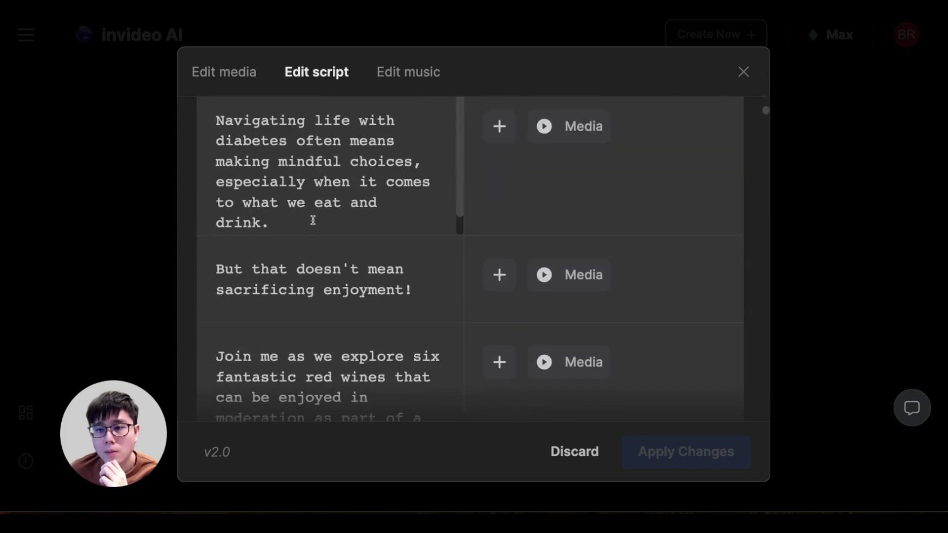
scroll(313, 220, "down", 5)
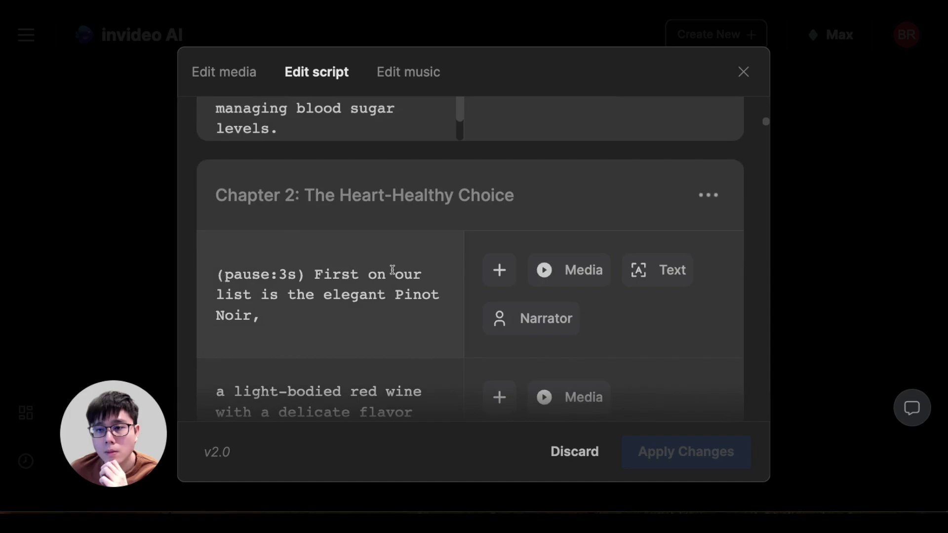
scroll(416, 262, "up", 15)
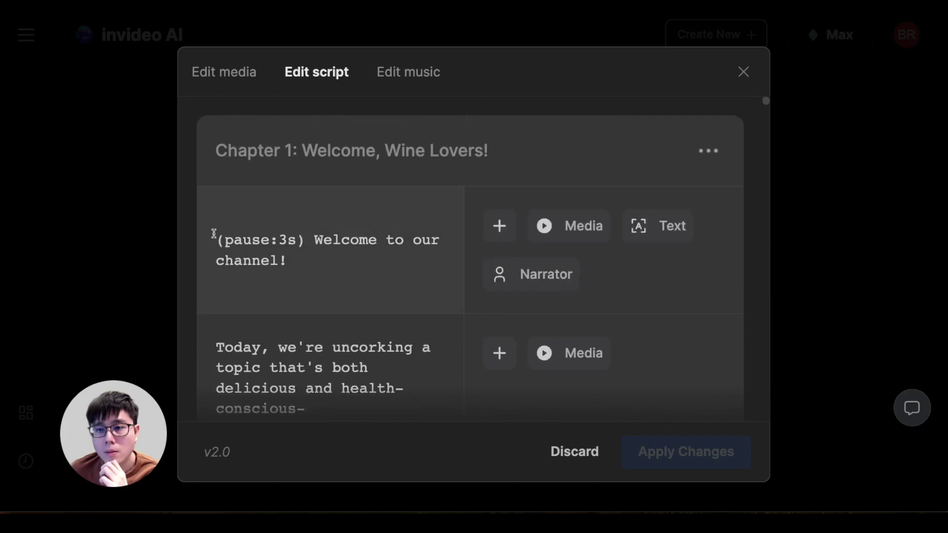
scroll(301, 244, "down", 10)
scroll(329, 372, "down", 1)
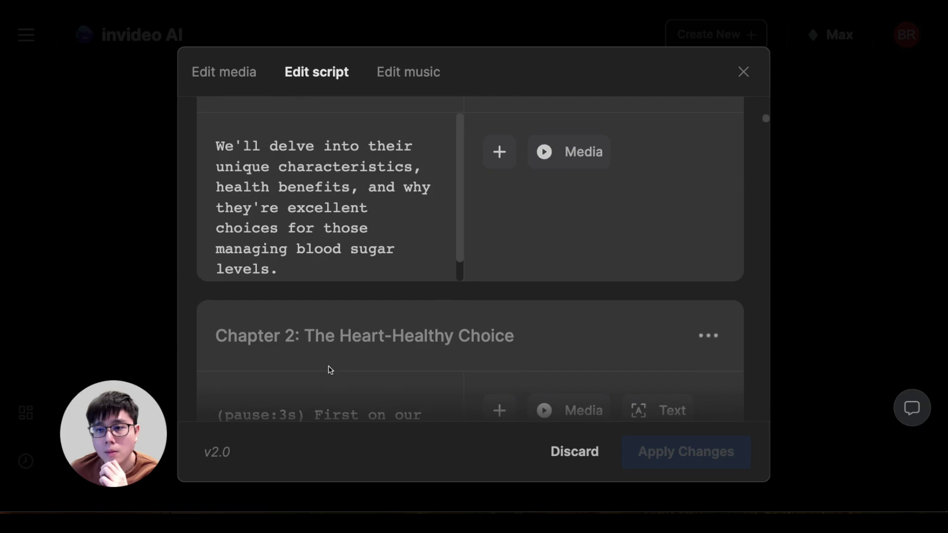
scroll(457, 289, "up", 10)
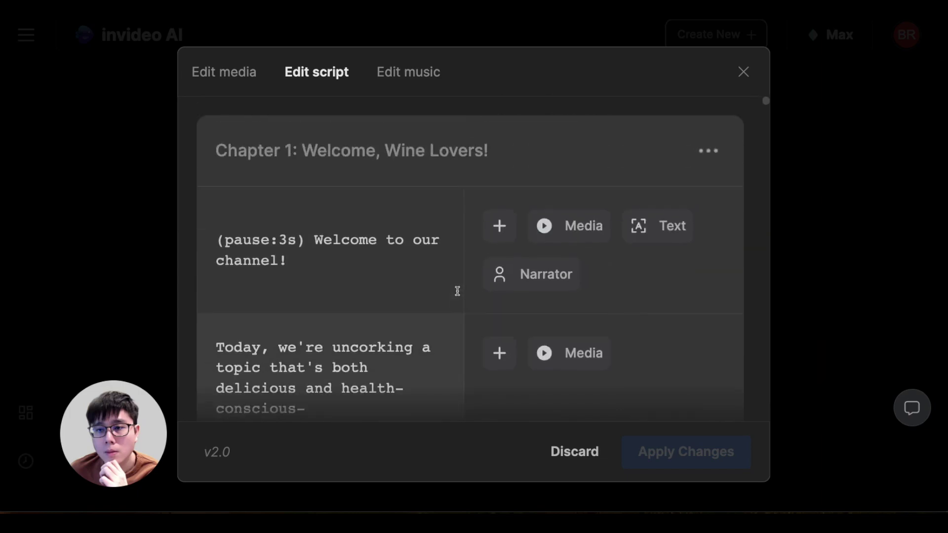
Delete the "(pause:3s)" marker before "Welcome to our channel!" in Chapter 1 of the script
left_click(308, 244)
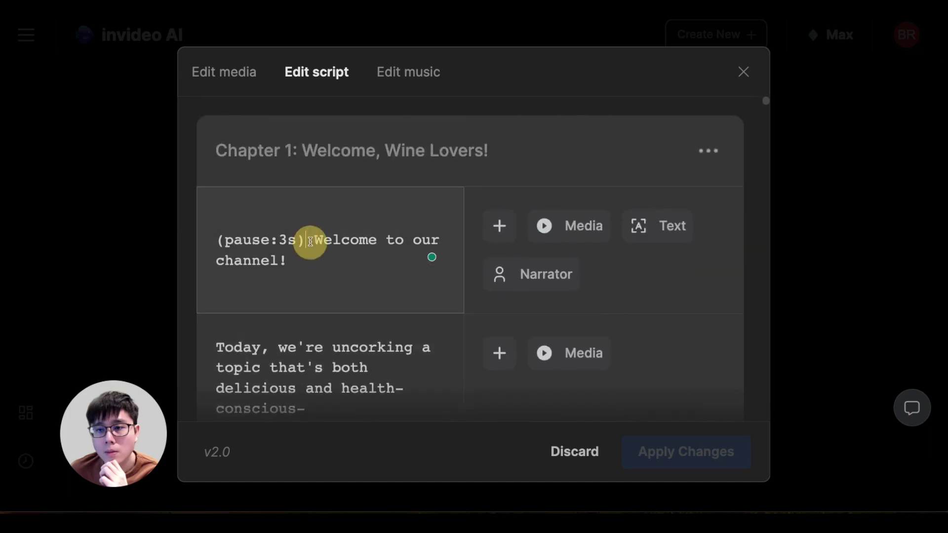
left_click(306, 239)
left_click_drag(306, 239, 212, 239)
key("BackSpace")
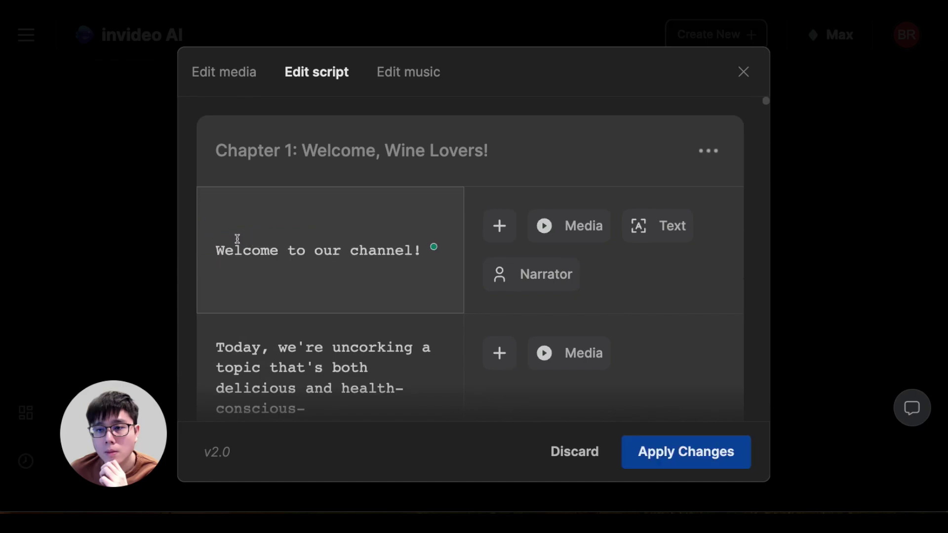
Remove the "(pause:3s)" marker from the opening Pinot Noir line of Chapter 2
scroll(261, 248, "down", 5)
scroll(261, 248, "down", 10)
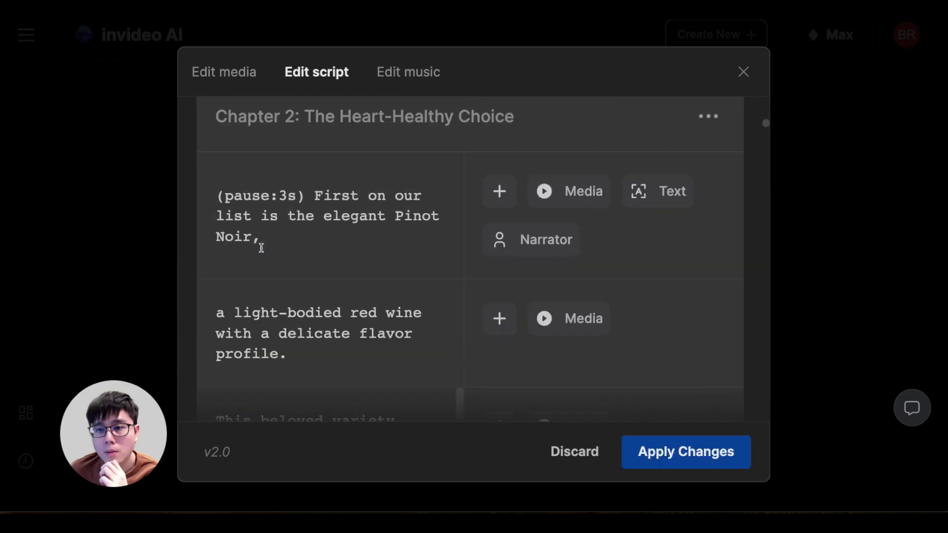
left_click_drag(309, 200, 213, 198)
key("BackSpace")
Remove the "(pause:3s)" marker from Chapter 3's opening line, "Next up is Merlot"
scroll(271, 313, "down", 10)
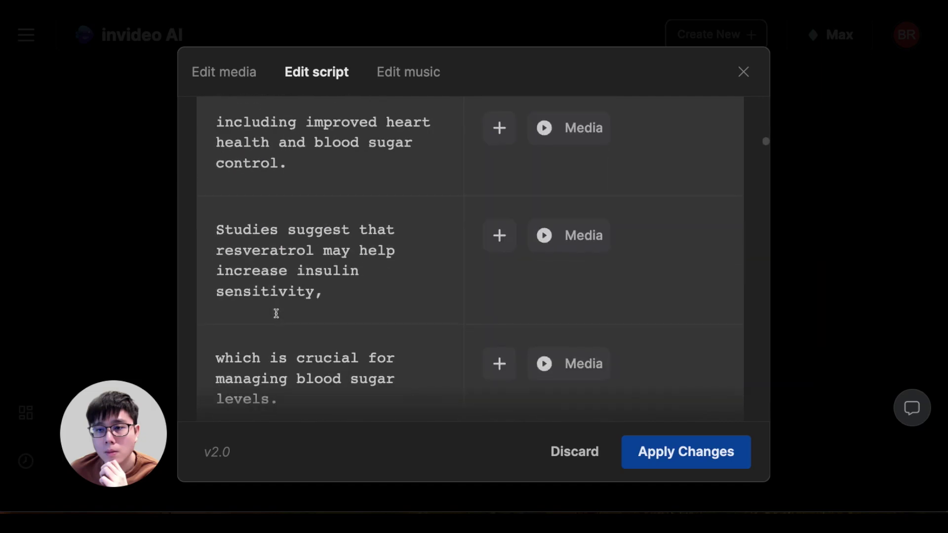
scroll(271, 306, "down", 3)
scroll(271, 297, "down", 8)
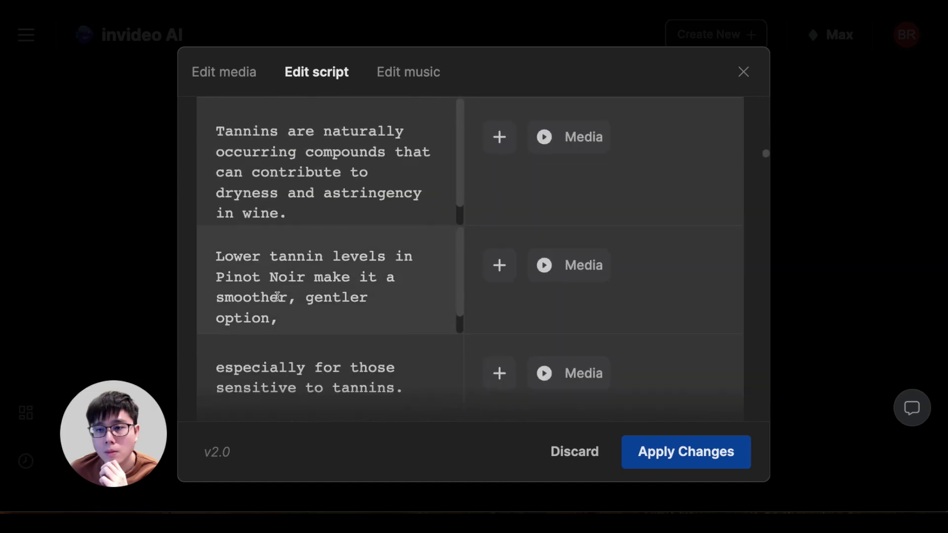
scroll(414, 298, "down", 5)
scroll(417, 302, "down", 8)
scroll(415, 300, "up", 4)
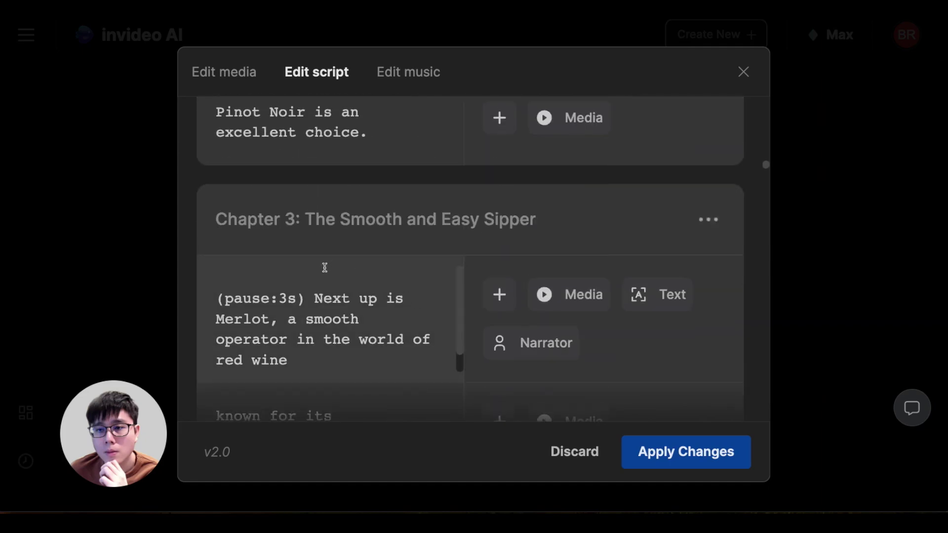
left_click_drag(315, 299, 212, 297)
key("BackSpace")
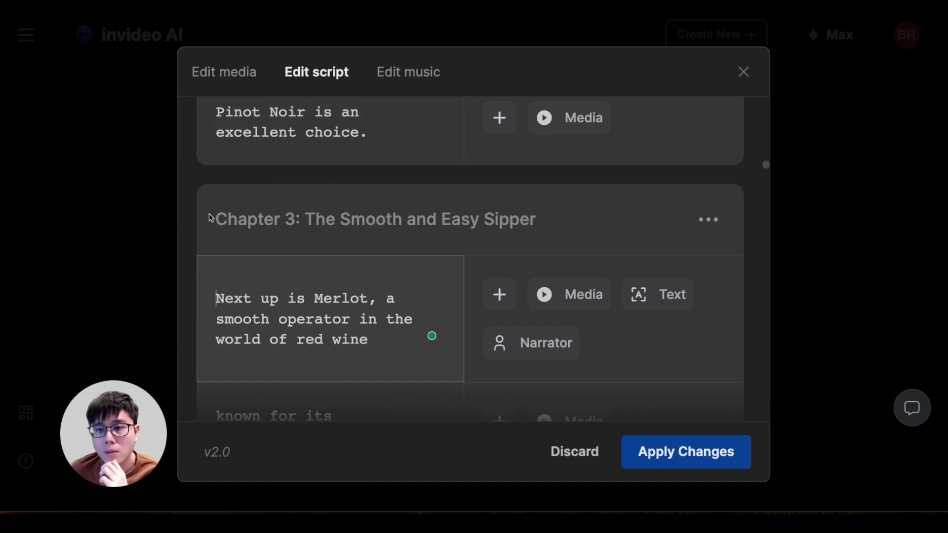
Review the script from Chapter 1 into Chapter 3, checking the chapter titles and the edited opening lines
scroll(222, 207, "up", 10)
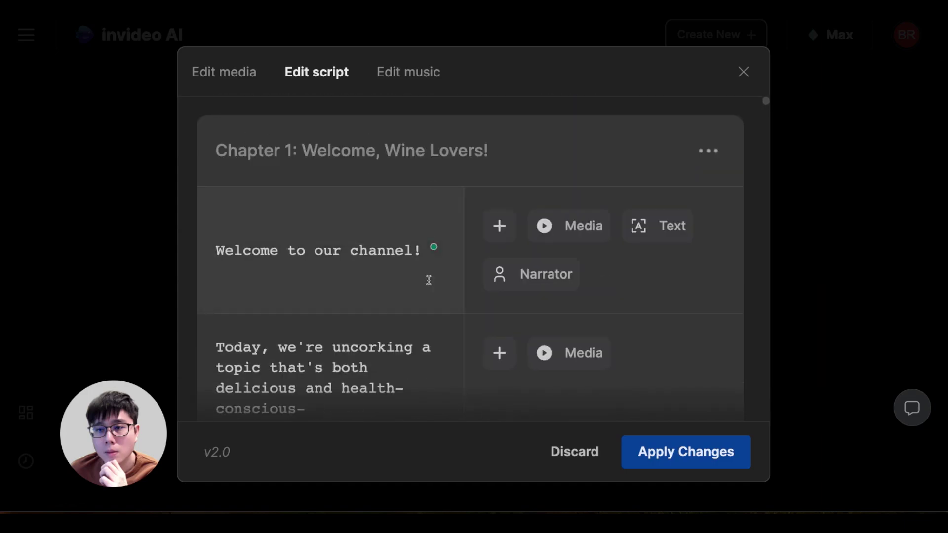
scroll(463, 203, "down", 5)
scroll(501, 264, "down", 10)
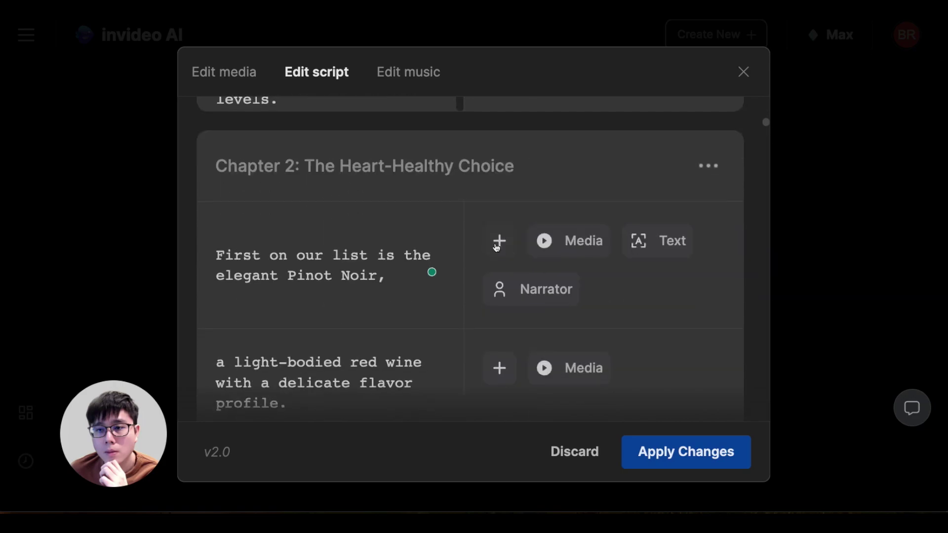
left_click_drag(227, 166, 405, 167)
left_click_drag(232, 247, 377, 272)
scroll(373, 269, "down", 15)
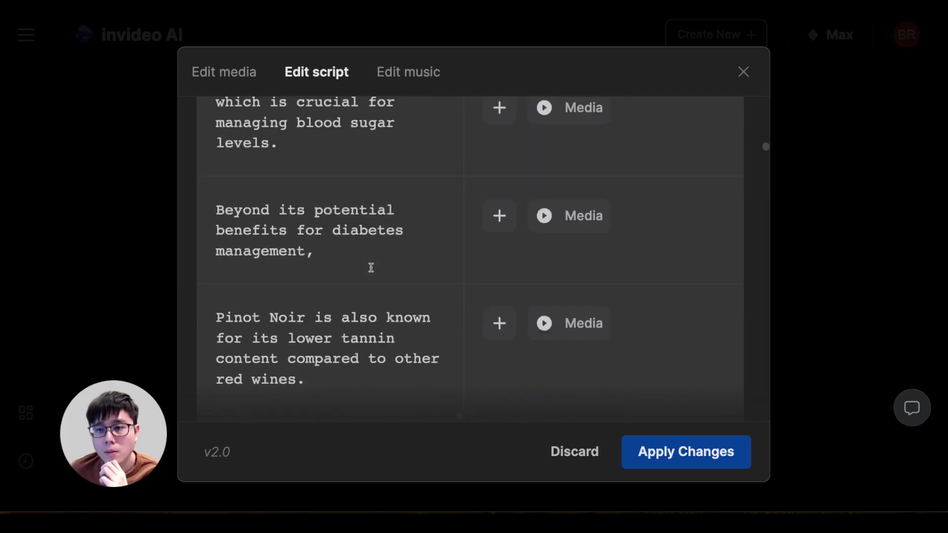
scroll(370, 265, "down", 3)
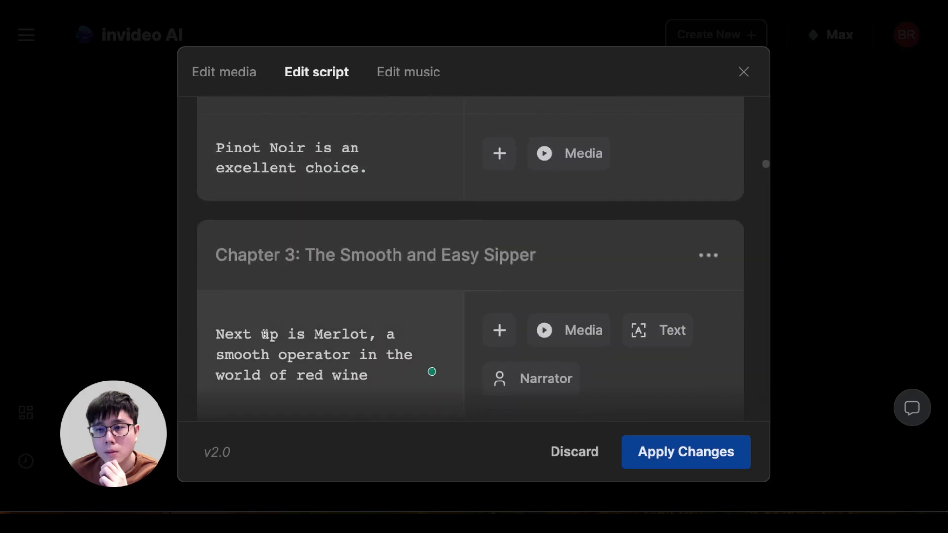
left_click_drag(251, 335, 377, 347)
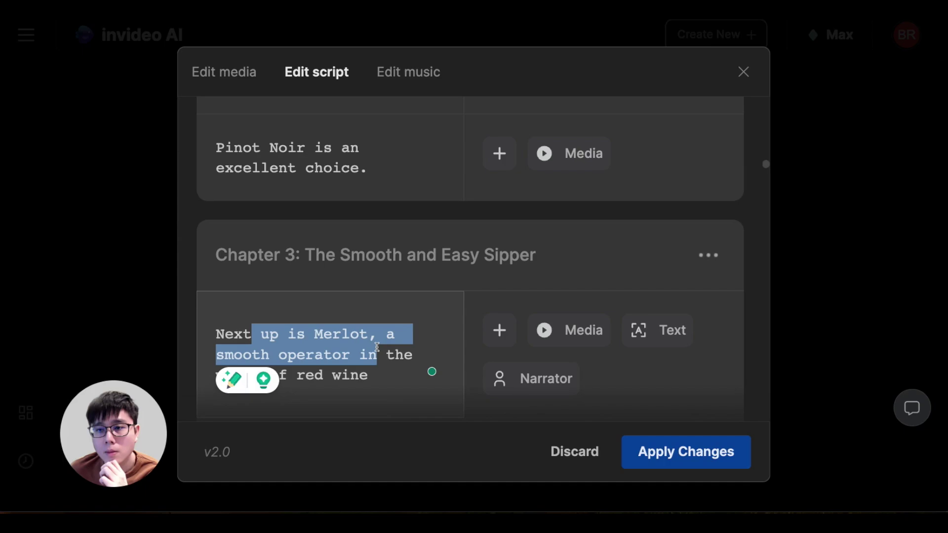
scroll(393, 249, "down", 6)
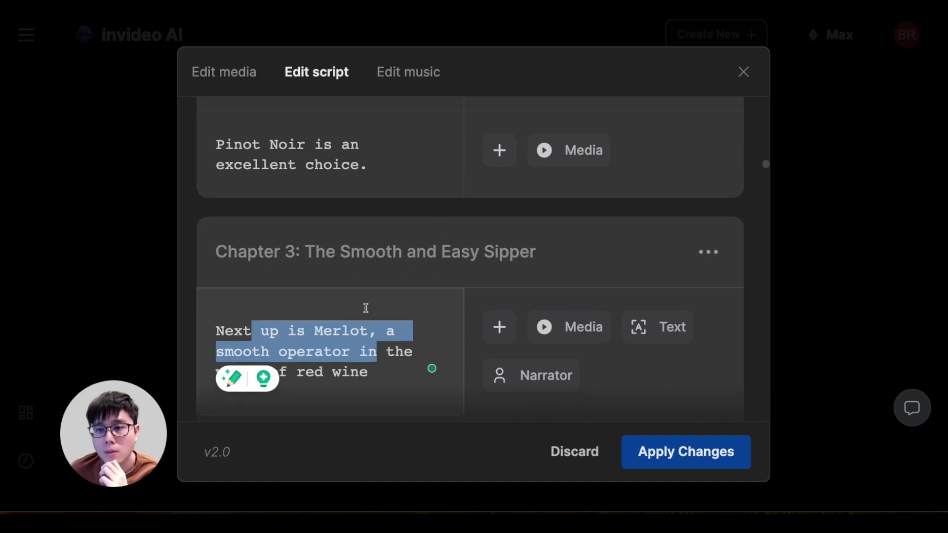
scroll(403, 281, "down", 15)
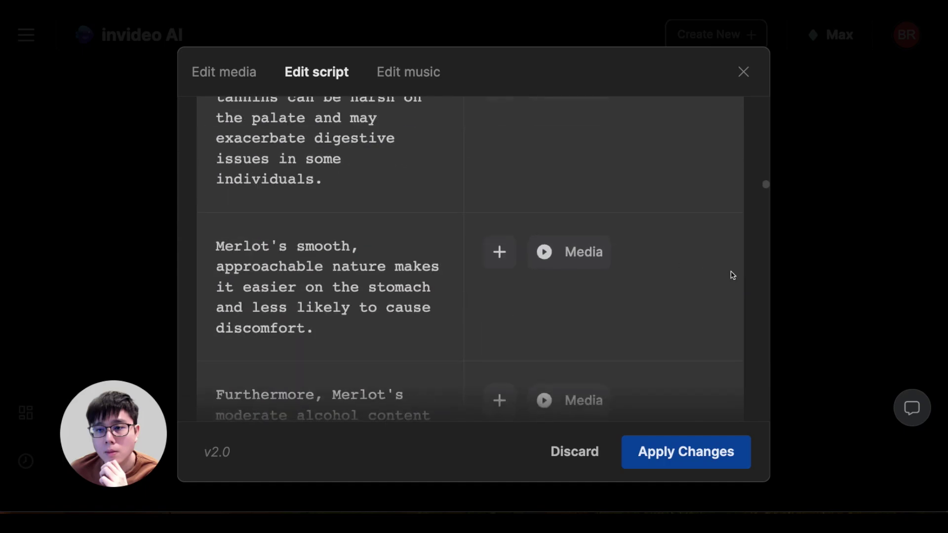
Delete the "(pause:3s)" marker before "Let's turn our attention to Cabernet Sauvignon" in Chapter 4
scroll(734, 275, "down", 5)
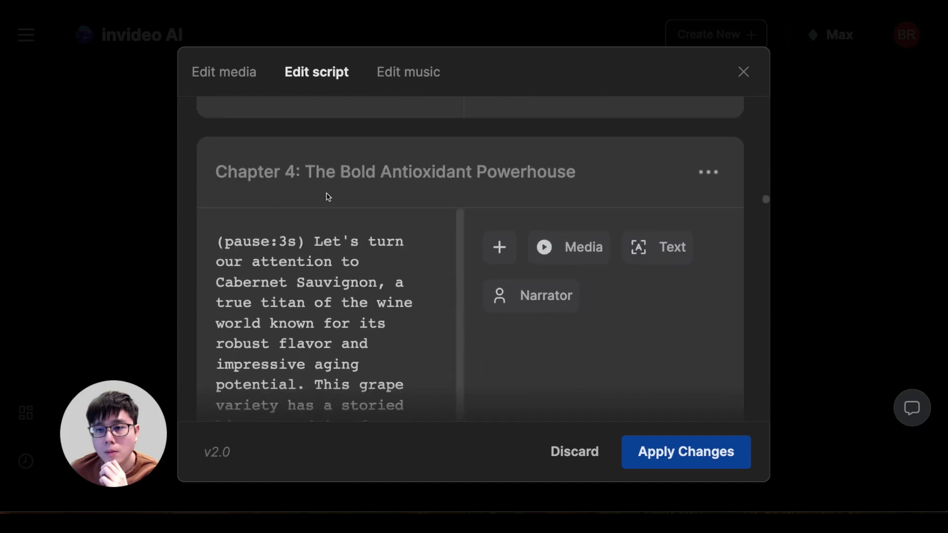
left_click(314, 237)
left_click_drag(314, 238, 194, 229)
key("BackSpace")
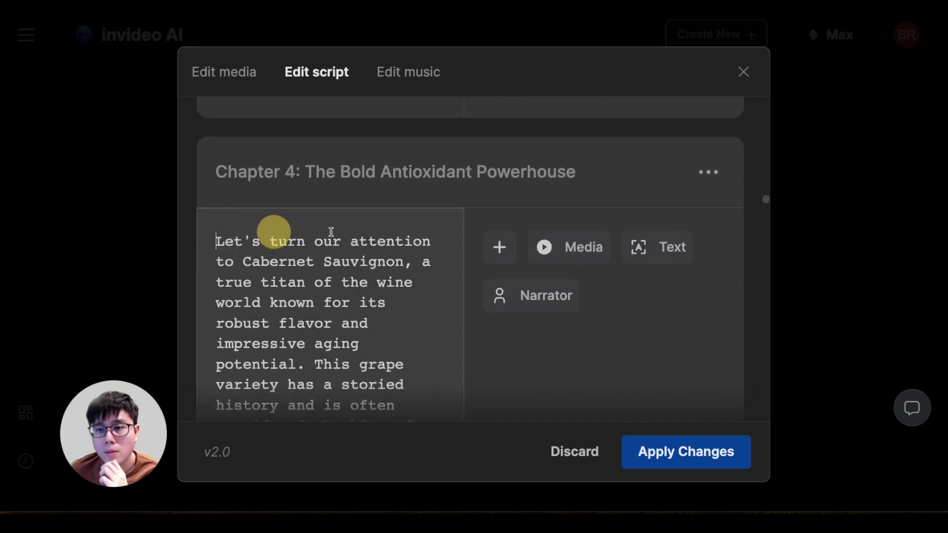
Remove the "(pause:3s)" marker from Chapter 5's opening line, "Now, let's explore Zinfandel"
scroll(627, 288, "down", 5)
scroll(633, 288, "down", 15)
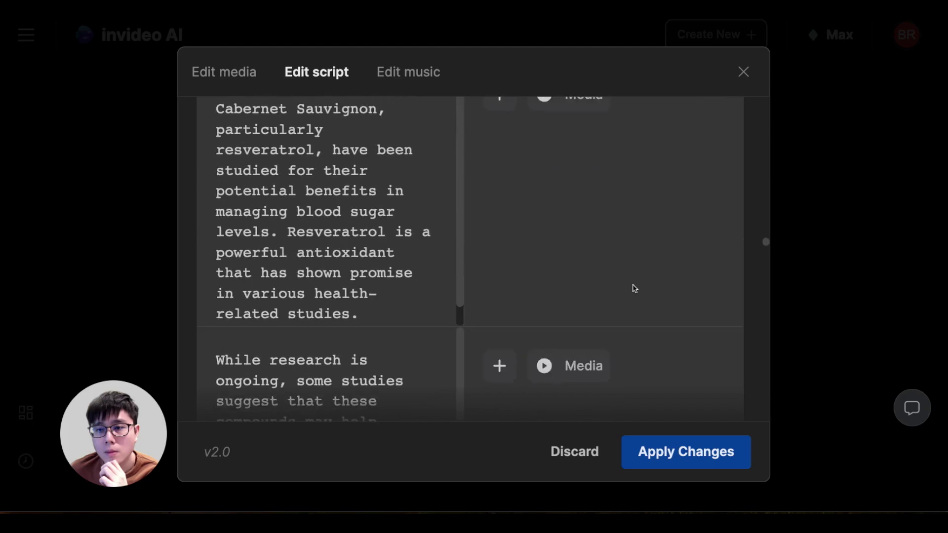
scroll(267, 195, "down", 3)
scroll(307, 220, "up", 3)
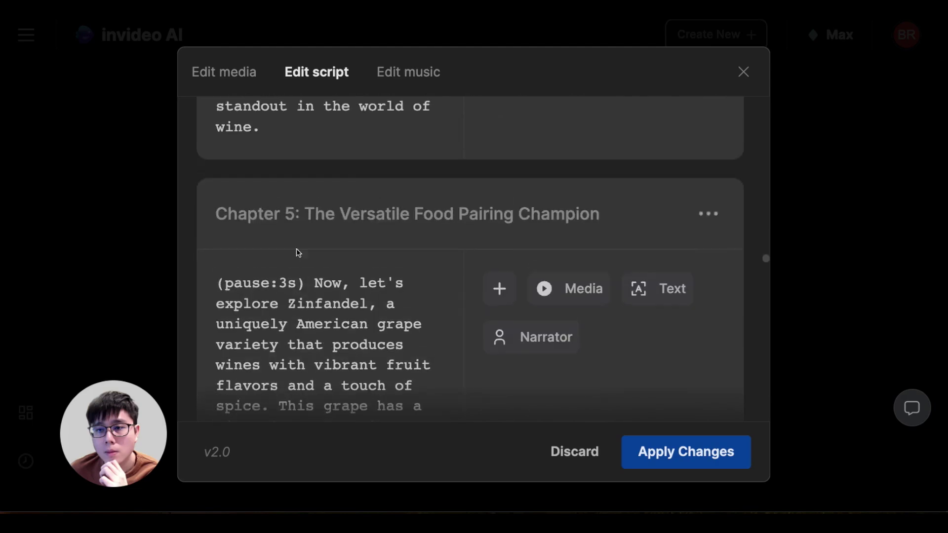
left_click_drag(314, 279, 218, 277)
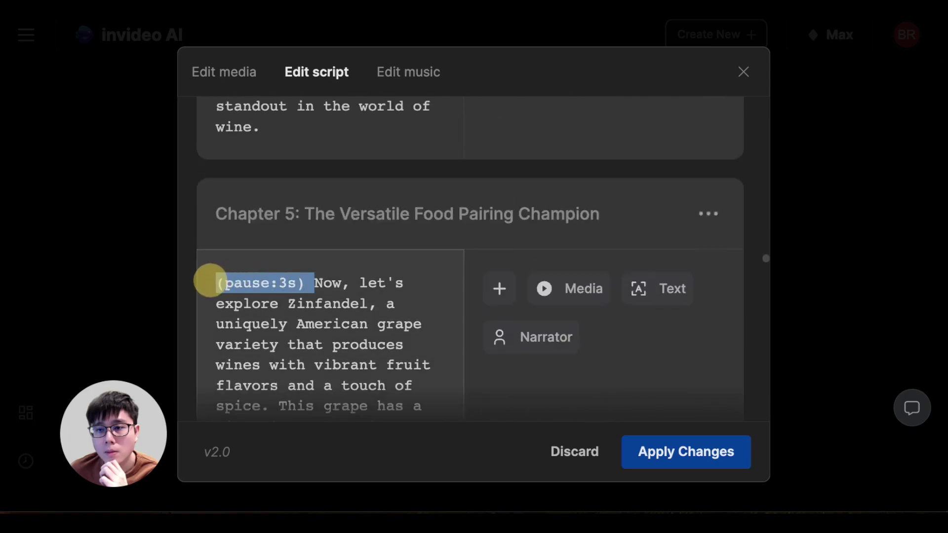
key("BackSpace")
Delete the "(pause:3s)" marker before "Let's journey to the Rhône Valley of France" in Chapter 6
scroll(487, 250, "down", 2)
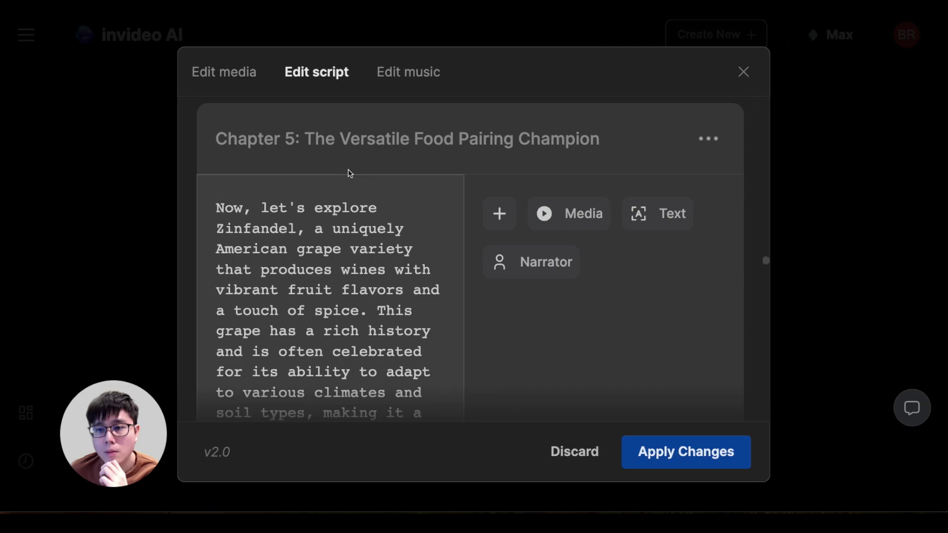
scroll(334, 213, "down", 20)
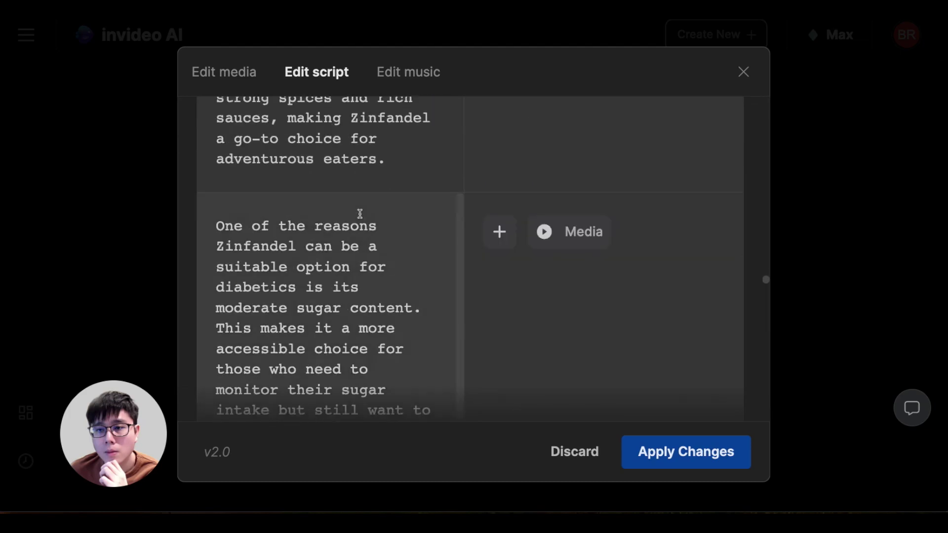
scroll(413, 222, "down", 20)
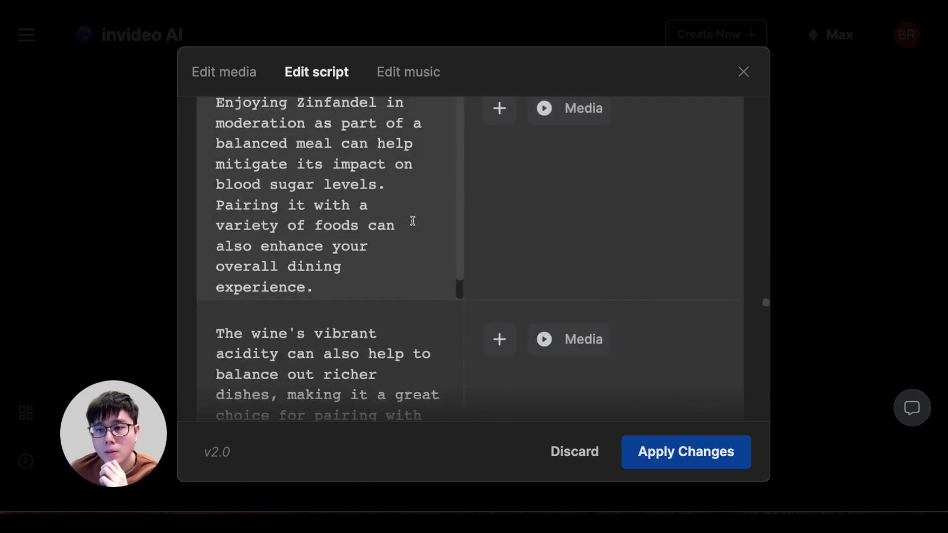
scroll(420, 222, "down", 10)
scroll(421, 215, "up", 4)
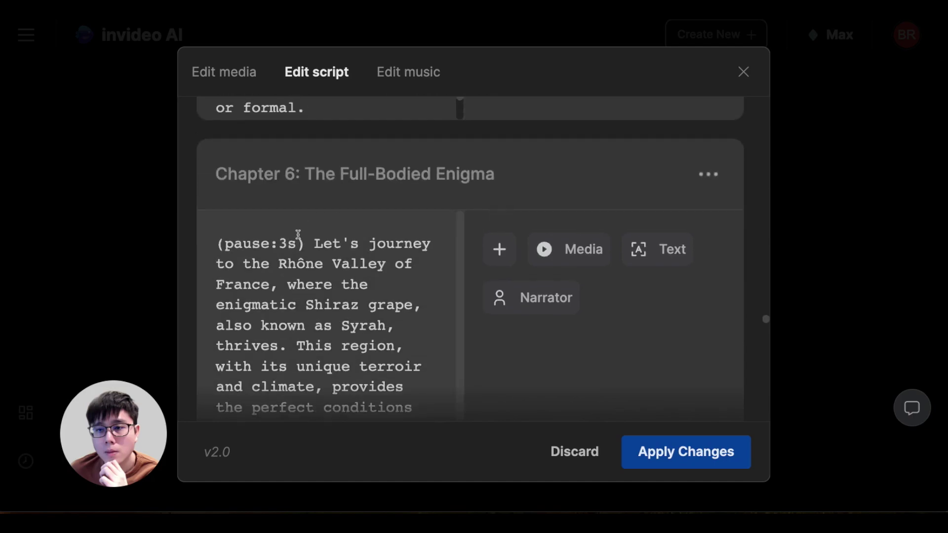
left_click_drag(310, 244, 218, 243)
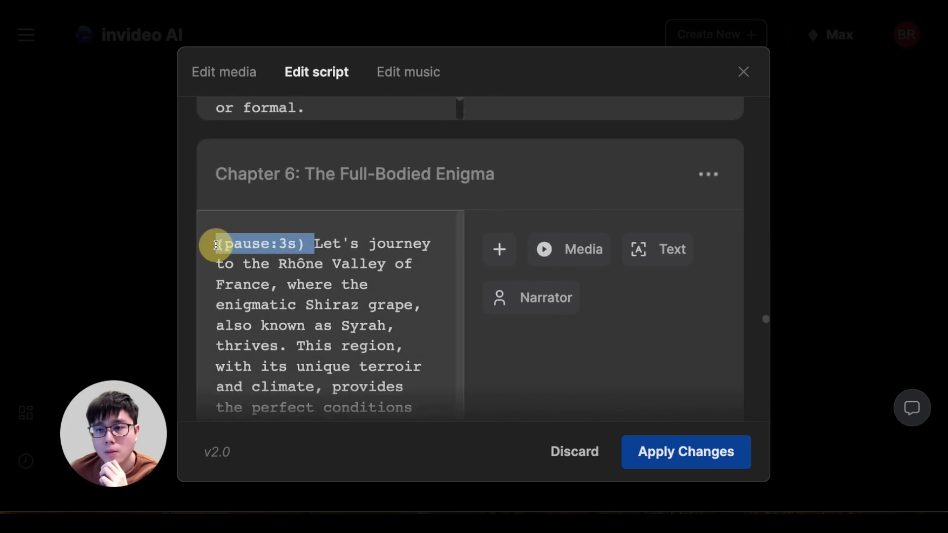
key("BackSpace")
Remove the "(pause:3s)" marker from Chapter 7's opening line, "Finally, we arrive at Malbec"
scroll(428, 231, "down", 2)
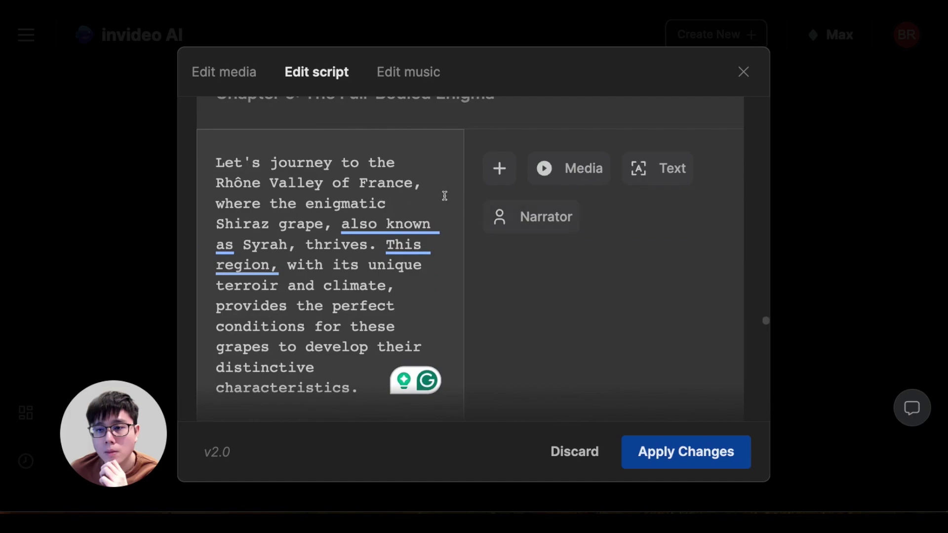
scroll(410, 199, "down", 15)
scroll(415, 206, "down", 15)
scroll(417, 207, "down", 6)
scroll(343, 227, "up", 2)
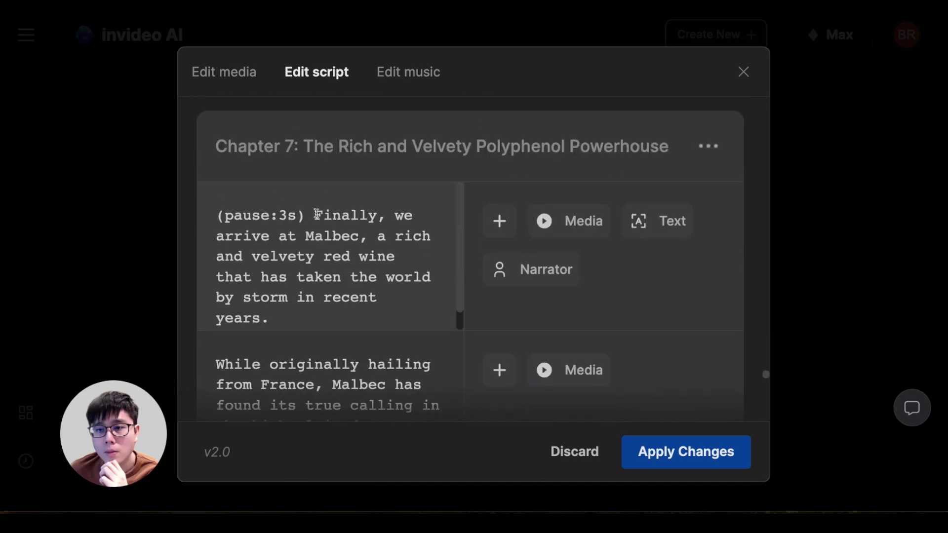
key("BackSpace")
Delete the "(pause:3s)" marker before "Thanks for joining me" in Chapter 8 and check the script's closing lines
scroll(521, 231, "down", 10)
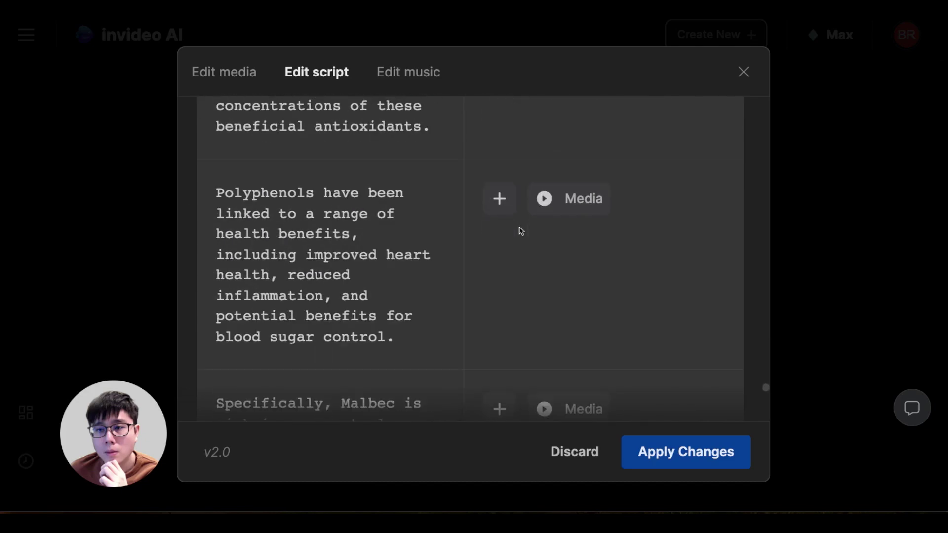
scroll(521, 231, "down", 15)
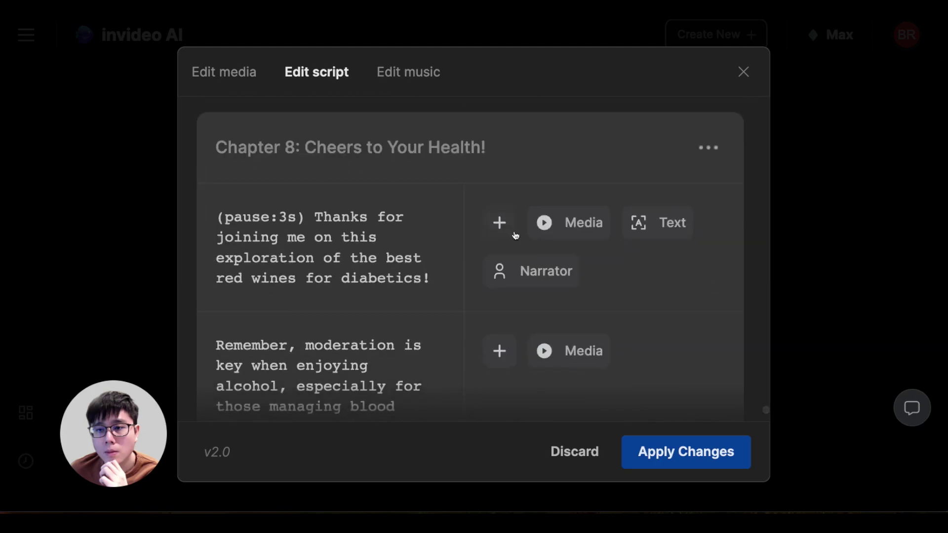
scroll(342, 167, "up", 2)
left_click_drag(314, 189, 218, 189)
key("BackSpace")
scroll(430, 258, "down", 6)
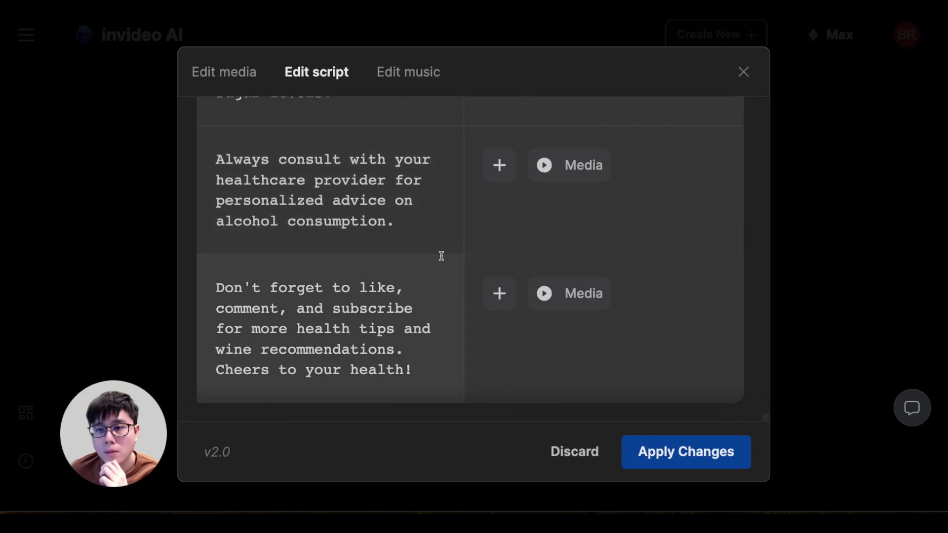
Replace Chapter 1's opening line "Welcome to our channel!" with "6 Best Wines For Diabetics To Drink."
scroll(460, 286, "up", 7)
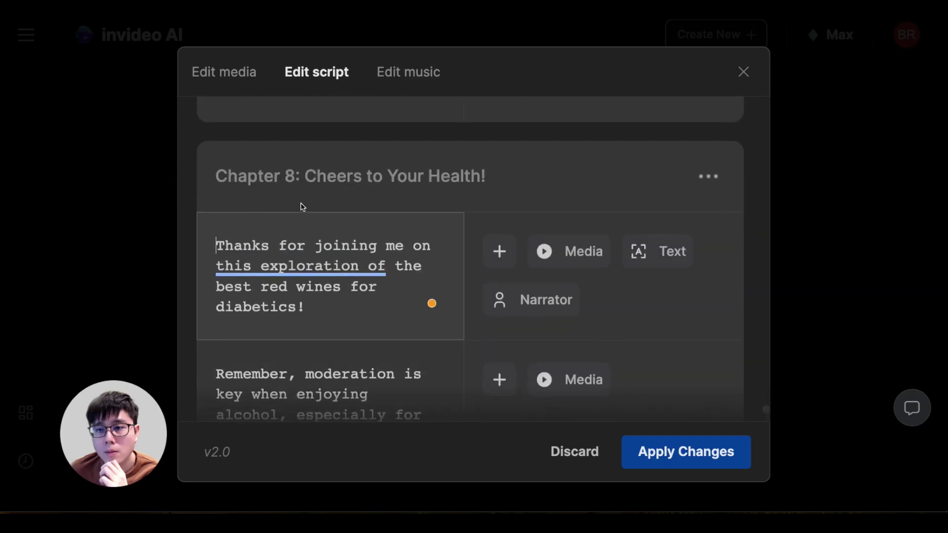
scroll(444, 242, "up", 8)
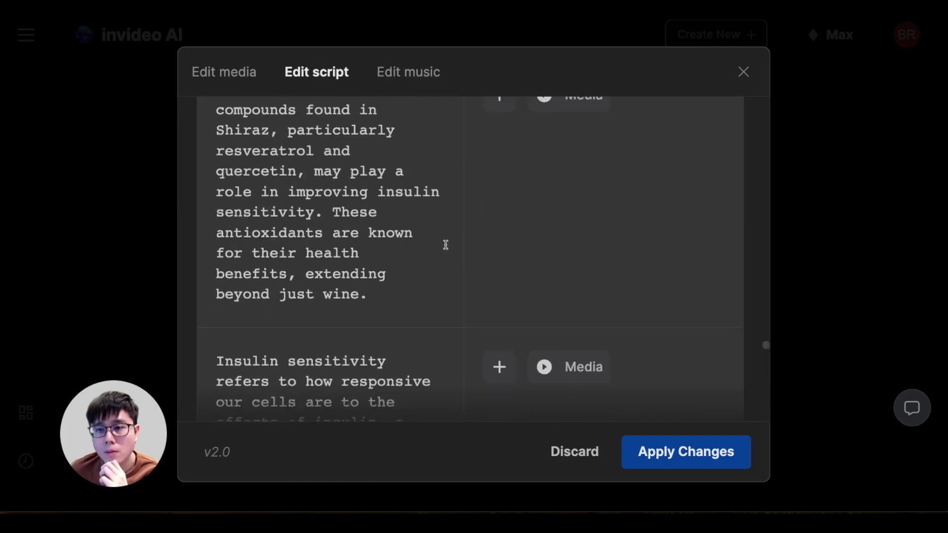
scroll(445, 244, "up", 15)
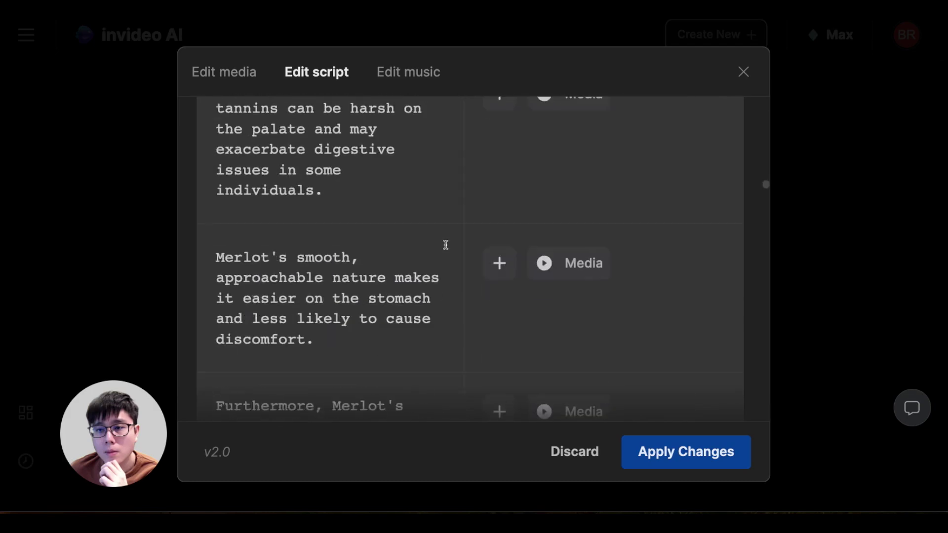
scroll(445, 244, "up", 10)
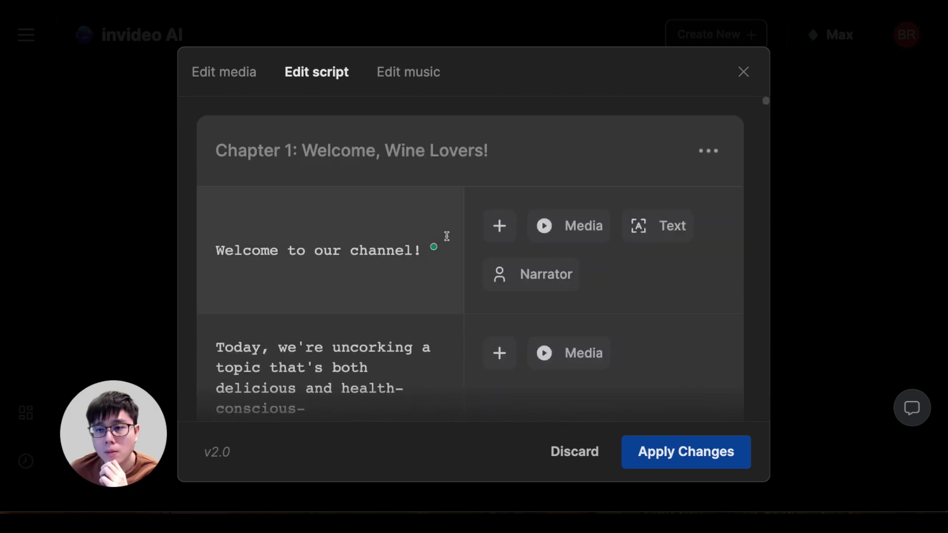
left_click_drag(225, 251, 296, 252)
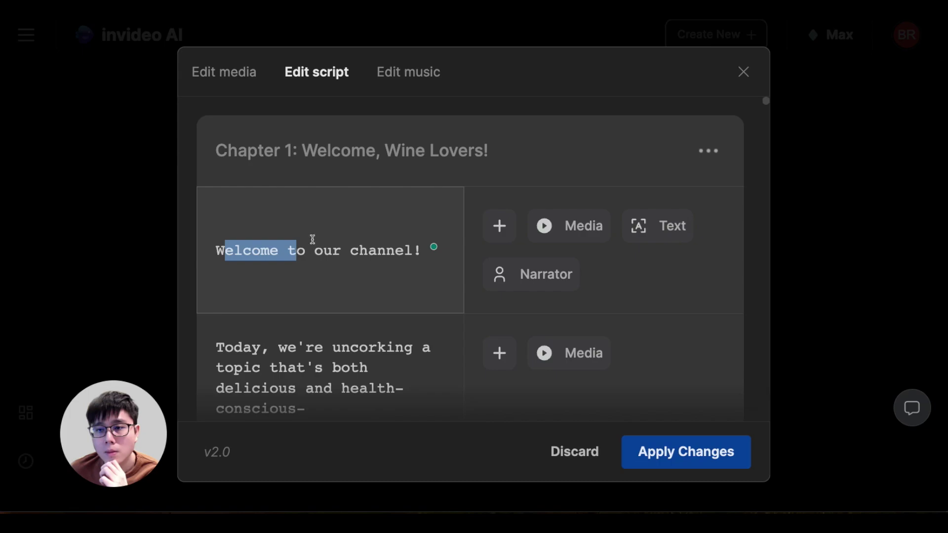
triple_click(350, 247)
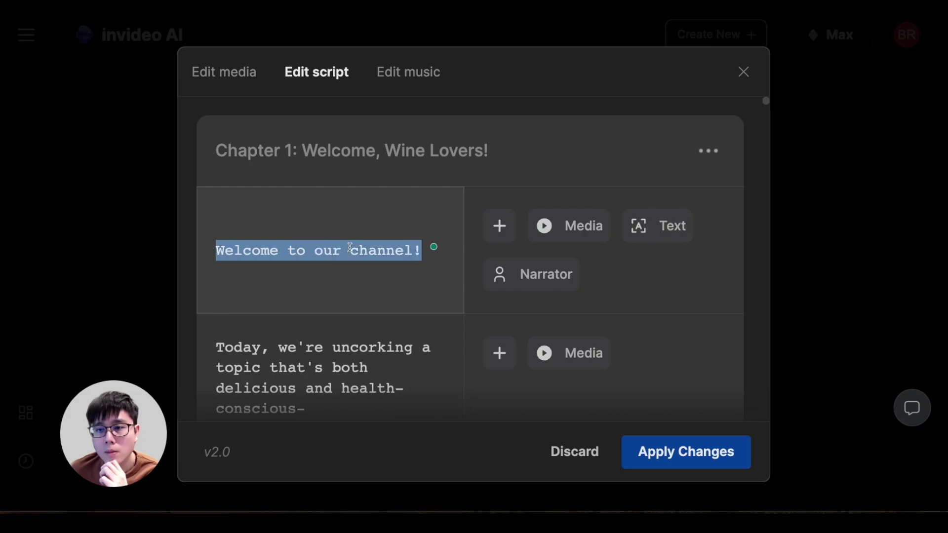
type("Prompt For AI Video Generation")
left_click_drag(311, 261, 219, 242)
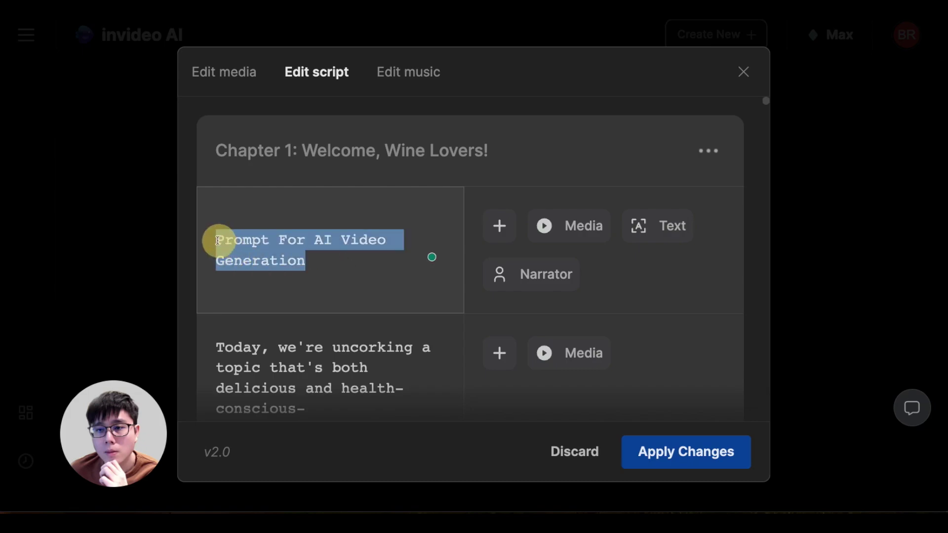
type("6 Best Wine For Diabetics To Drink")
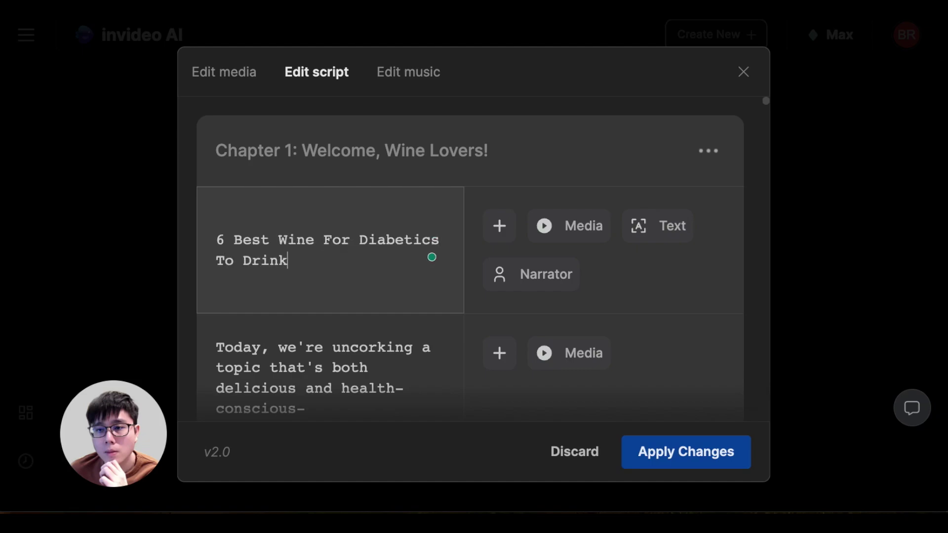
type(".")
mouse_move(313, 243)
left_click(313, 264)
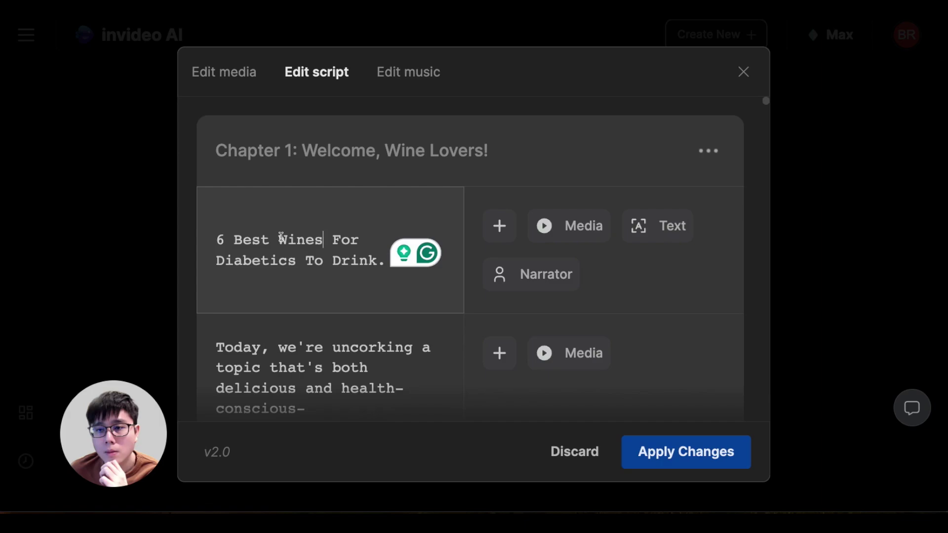
Read through the rest of Chapter 1 and the opening Pinot Noir lines of Chapter 2 to check the script's wording
scroll(276, 246, "down", 2)
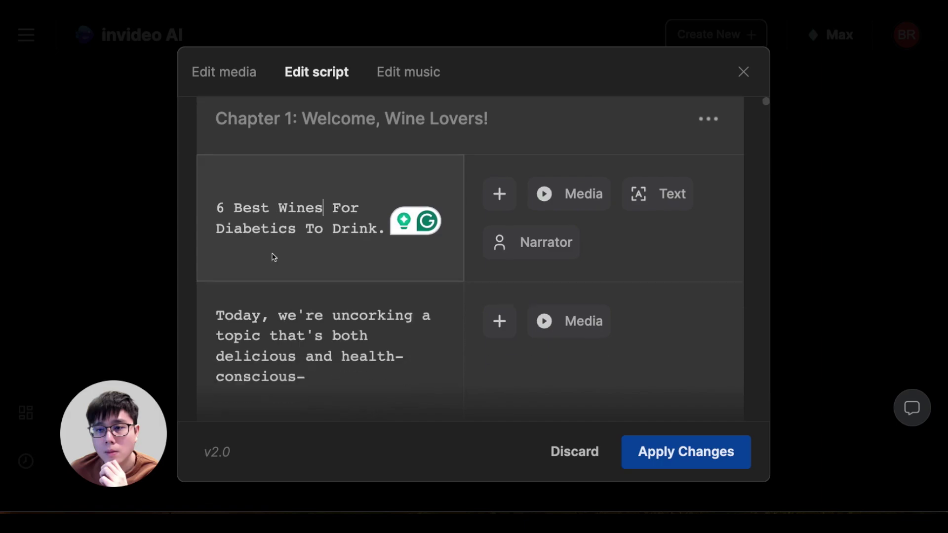
scroll(297, 294, "down", 3)
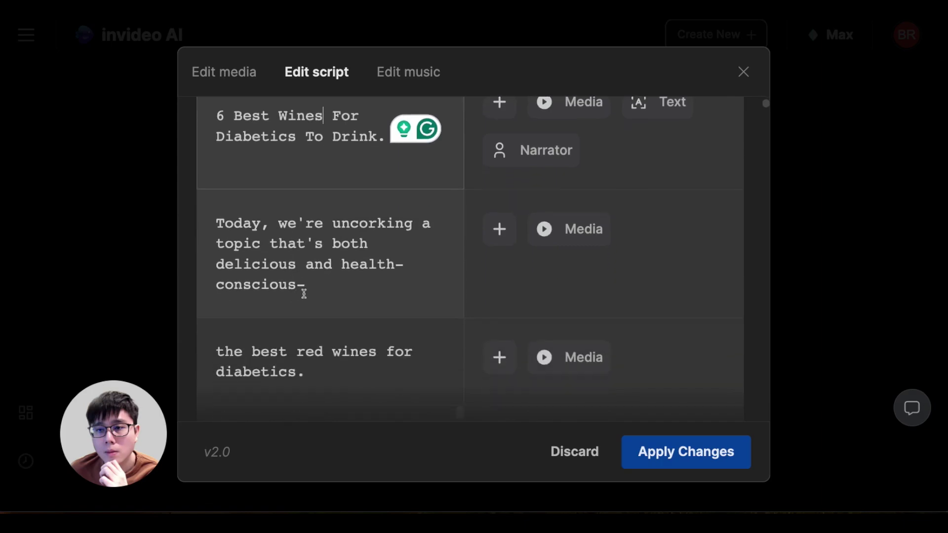
scroll(288, 330, "down", 4)
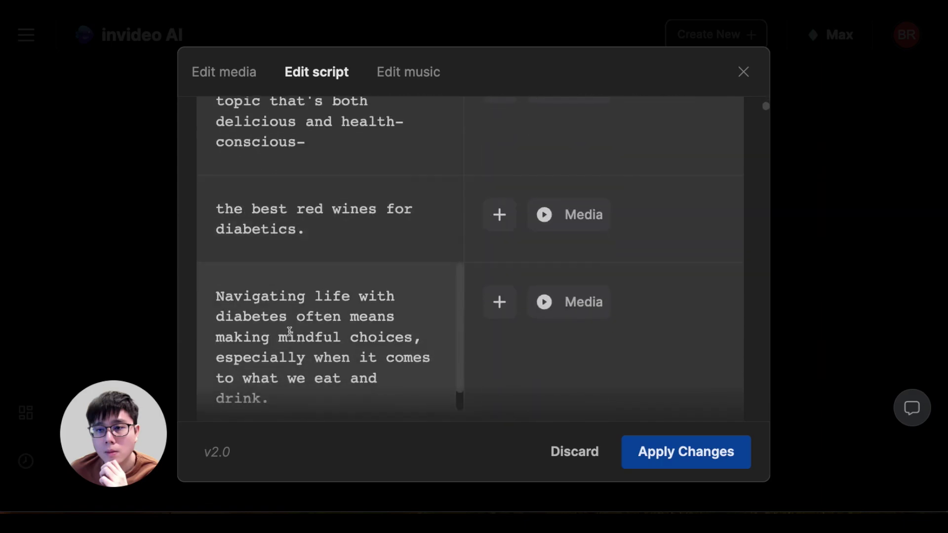
scroll(318, 316, "down", 1)
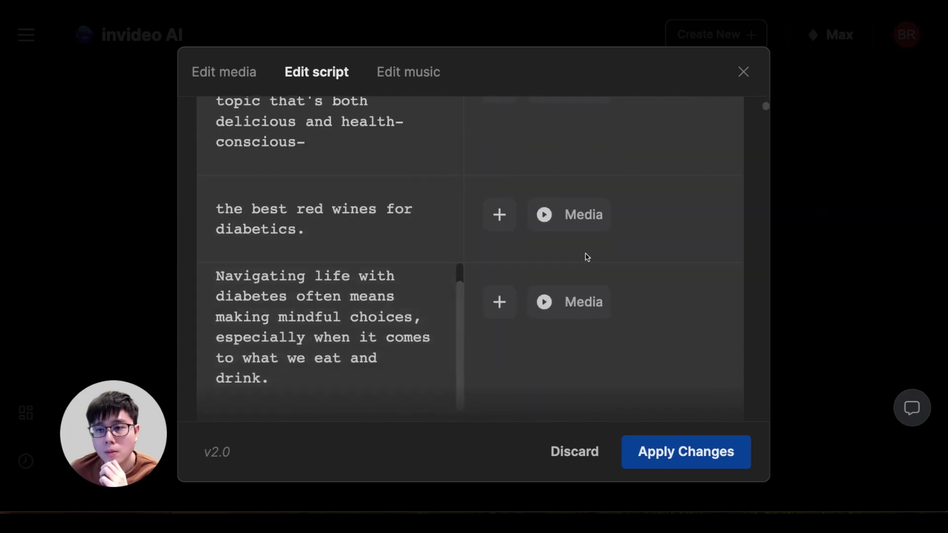
scroll(586, 258, "down", 8)
scroll(532, 268, "down", 7)
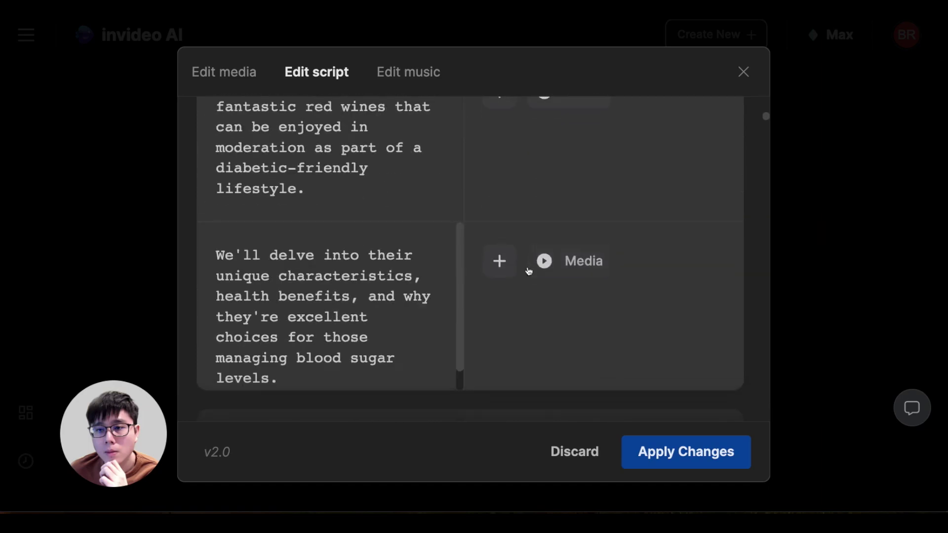
scroll(526, 271, "down", 9)
scroll(332, 298, "down", 2)
scroll(491, 260, "down", 8)
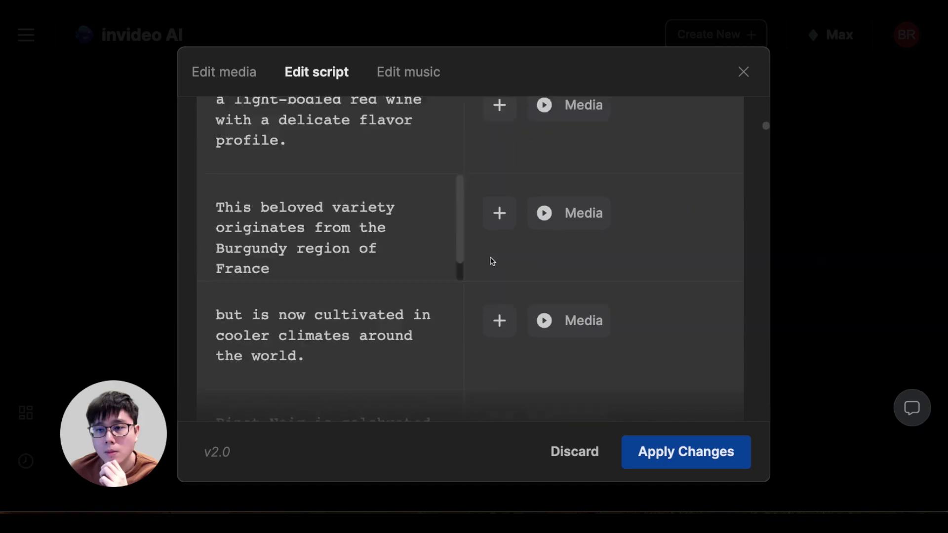
scroll(520, 262, "up", 1)
scroll(520, 262, "up", 8)
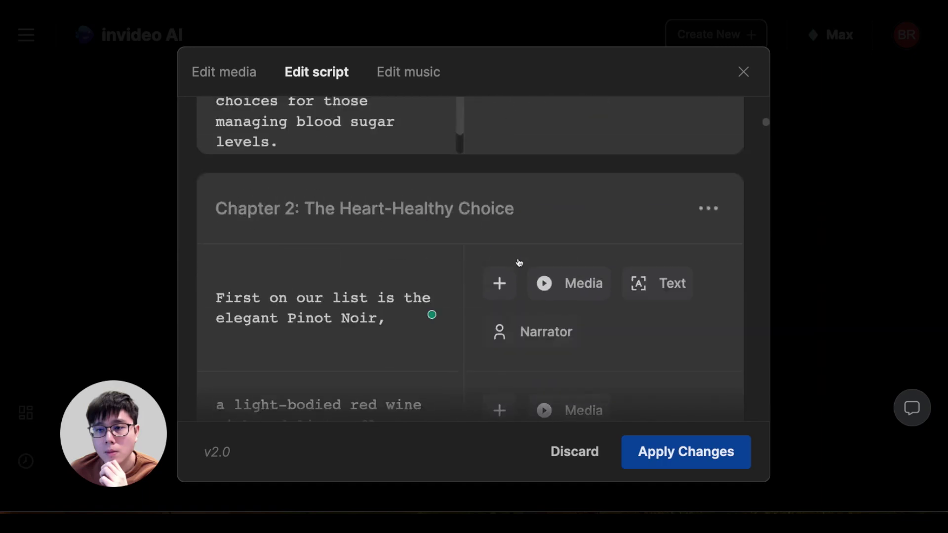
scroll(521, 262, "down", 3)
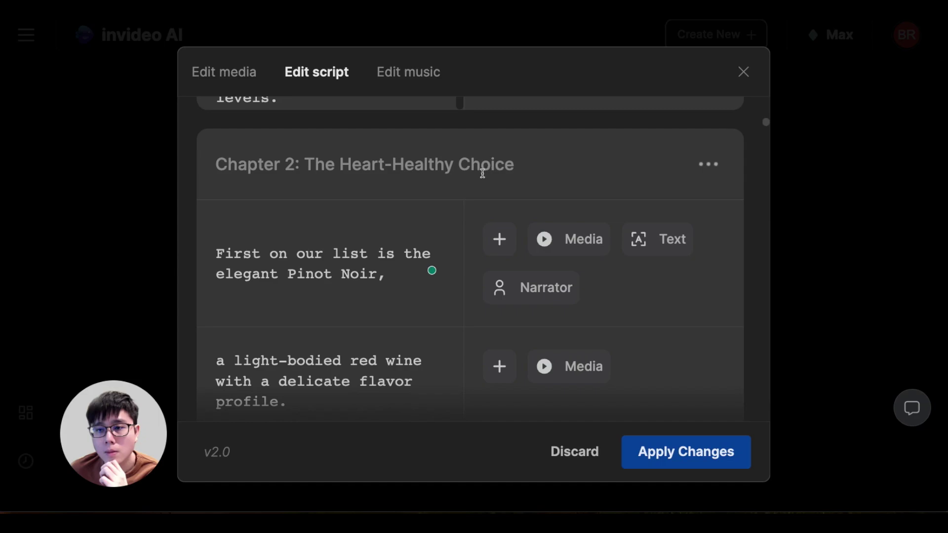
scroll(338, 246, "down", 1)
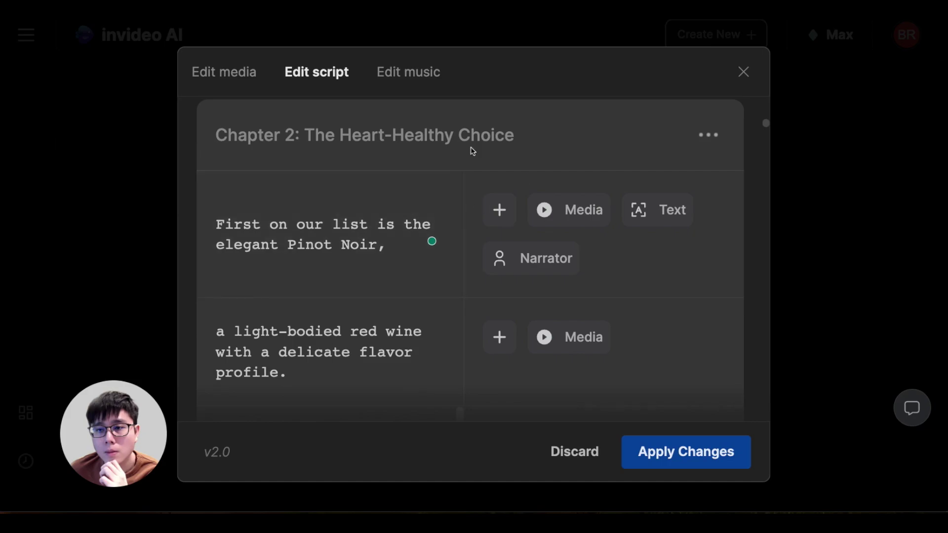
scroll(402, 218, "down", 3)
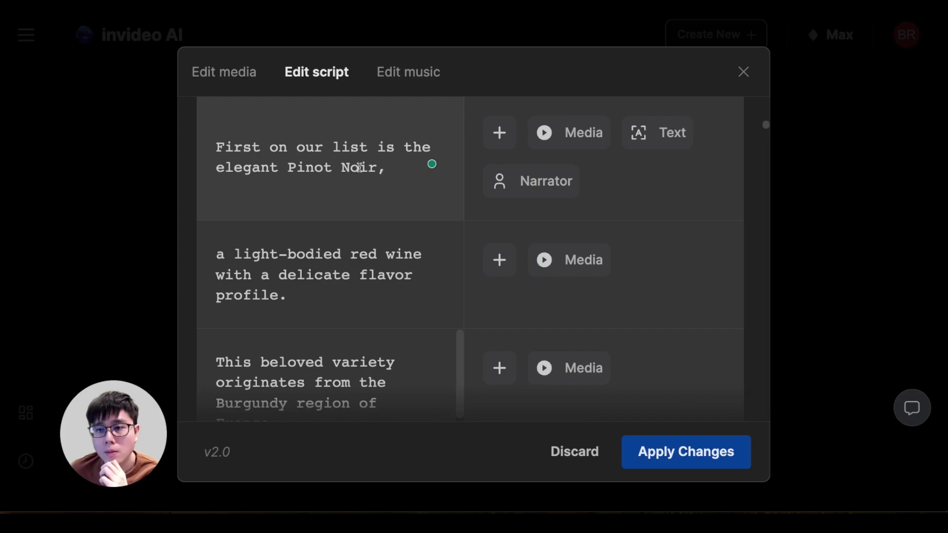
scroll(360, 167, "down", 3)
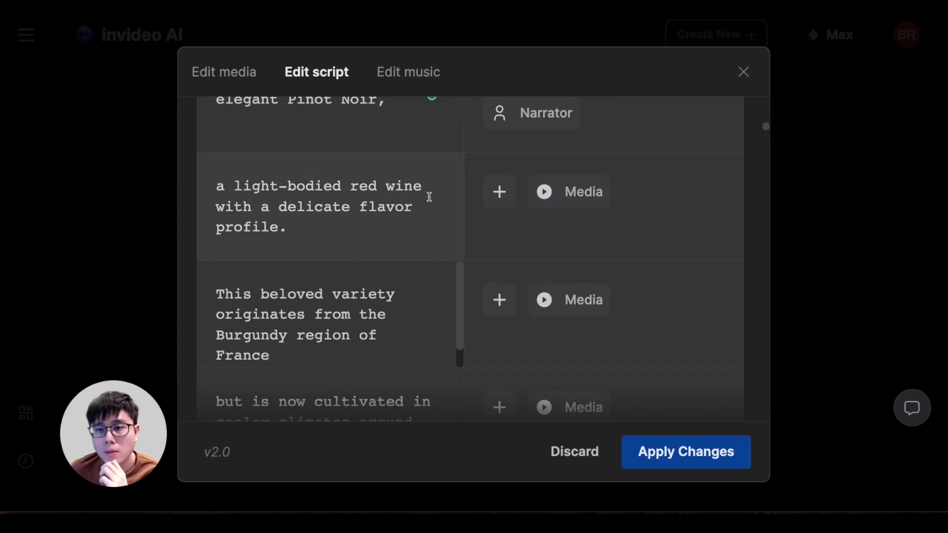
Read Chapter 2's Pinot Noir script, from its Burgundy origin through the resveratrol benefits to the lines about tannins
scroll(427, 200, "down", 1)
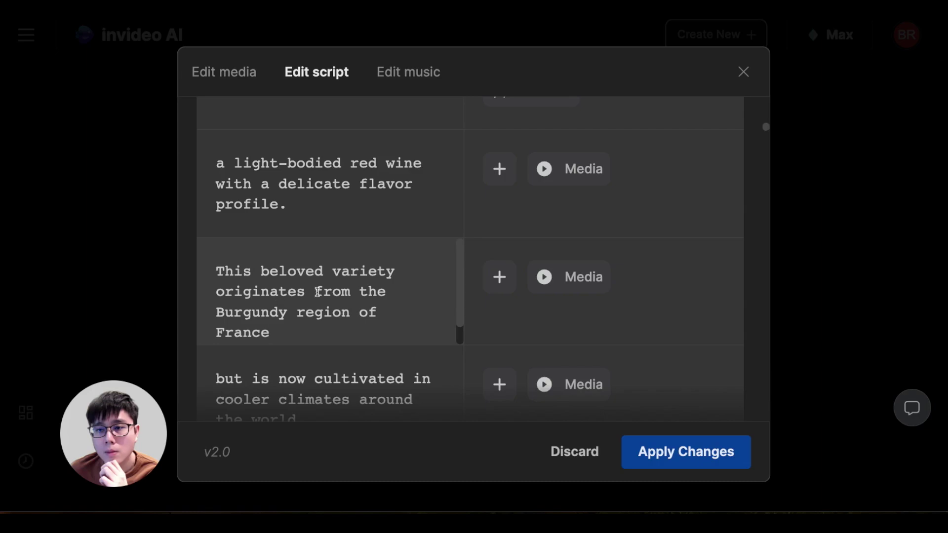
scroll(276, 297, "up", 4)
scroll(296, 218, "down", 1)
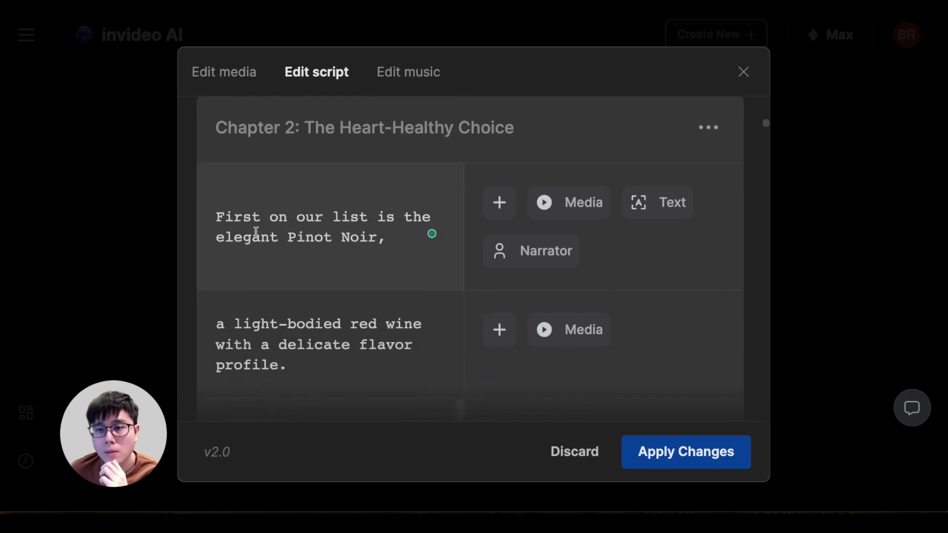
scroll(275, 281, "down", 6)
scroll(335, 276, "down", 10)
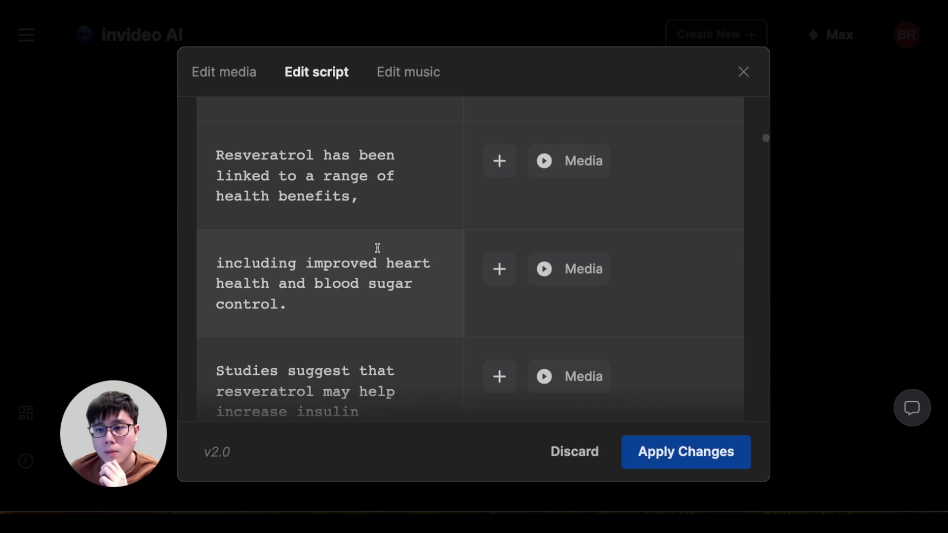
scroll(365, 252, "down", 1)
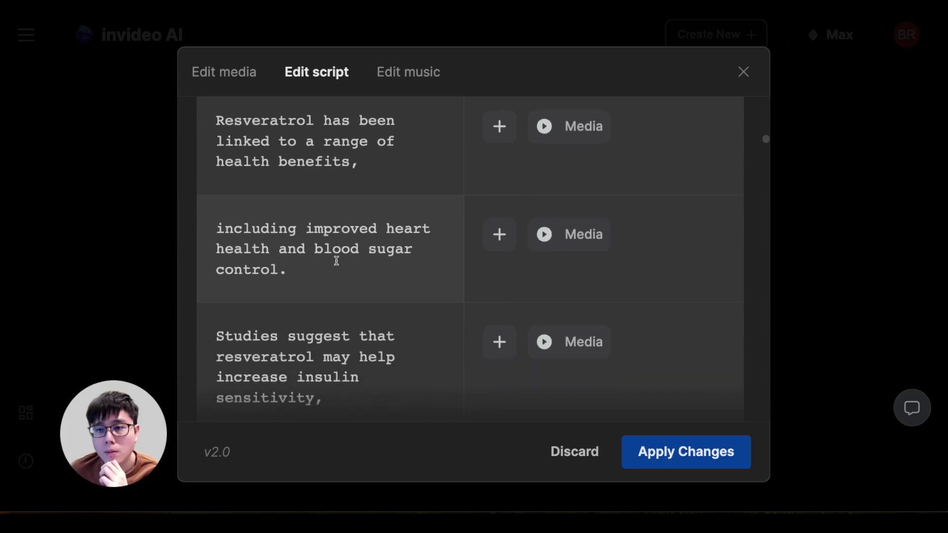
left_click_drag(287, 251, 320, 250)
scroll(326, 276, "down", 2)
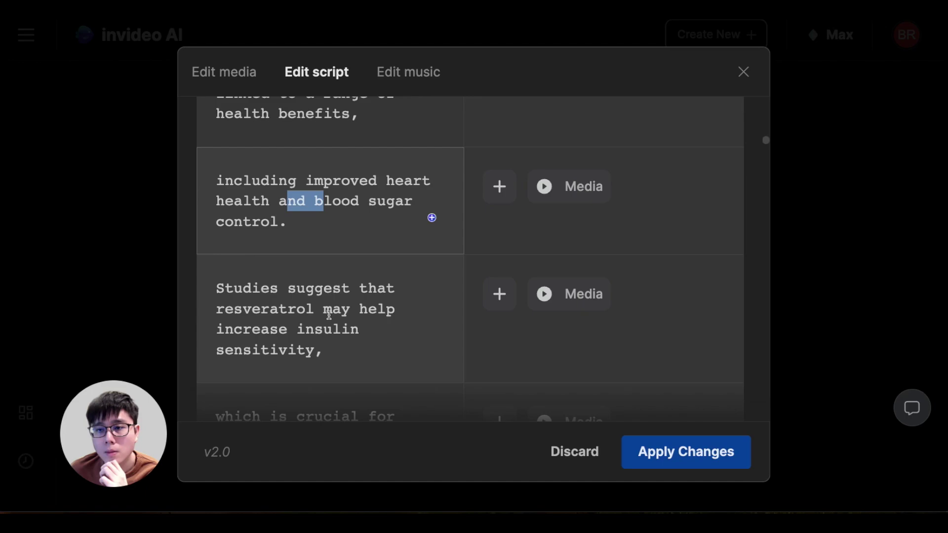
scroll(326, 296, "down", 10)
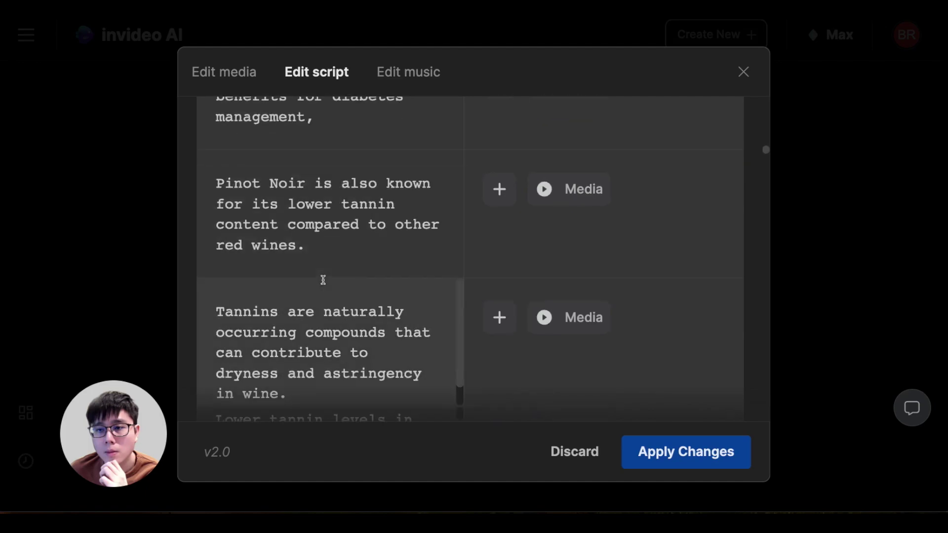
scroll(544, 263, "down", 4)
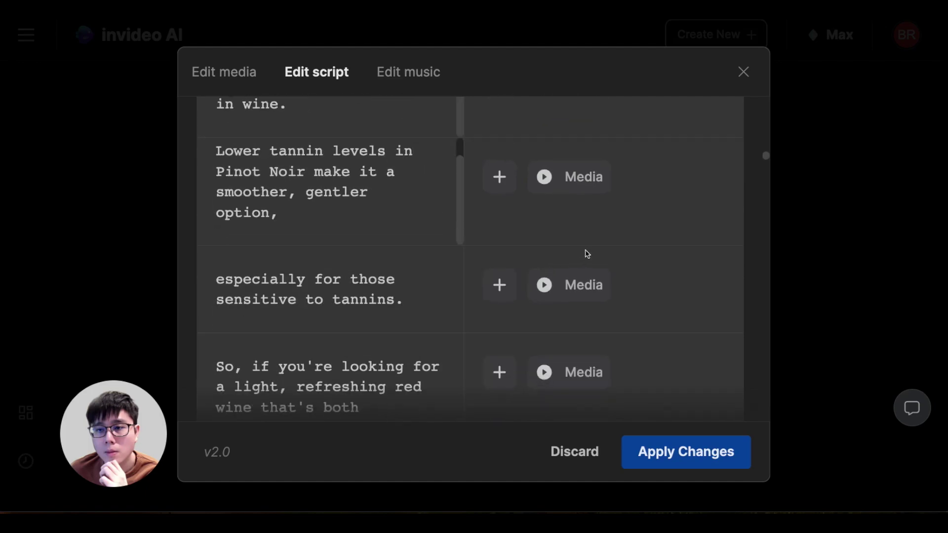
Return to the "First on our list is the elegant Pinot Noir" line and skim Chapter 2 through to its closing line
scroll(632, 215, "up", 15)
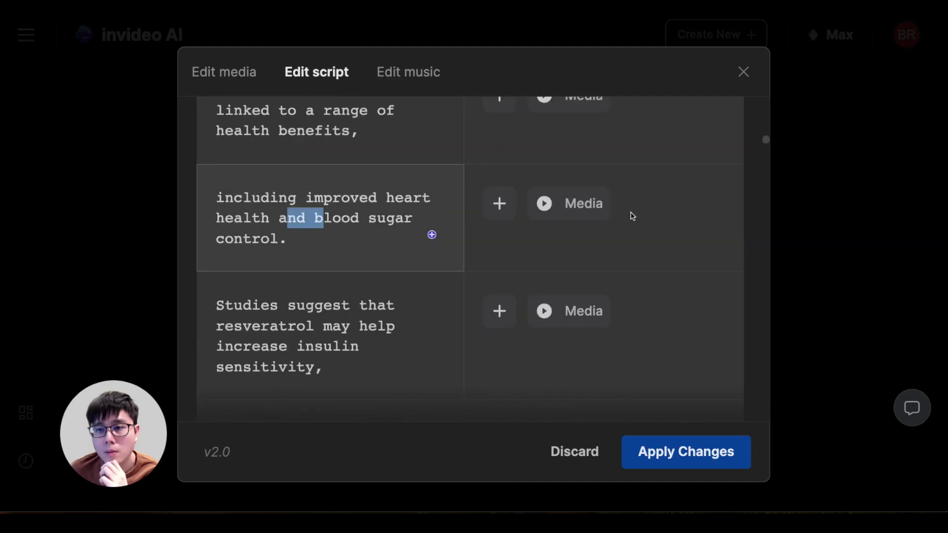
scroll(633, 216, "up", 10)
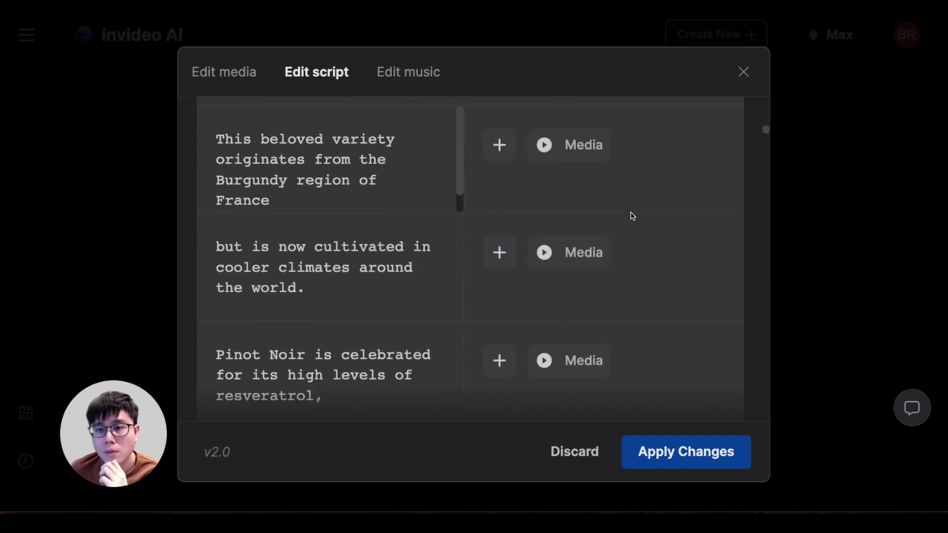
scroll(632, 216, "down", 10)
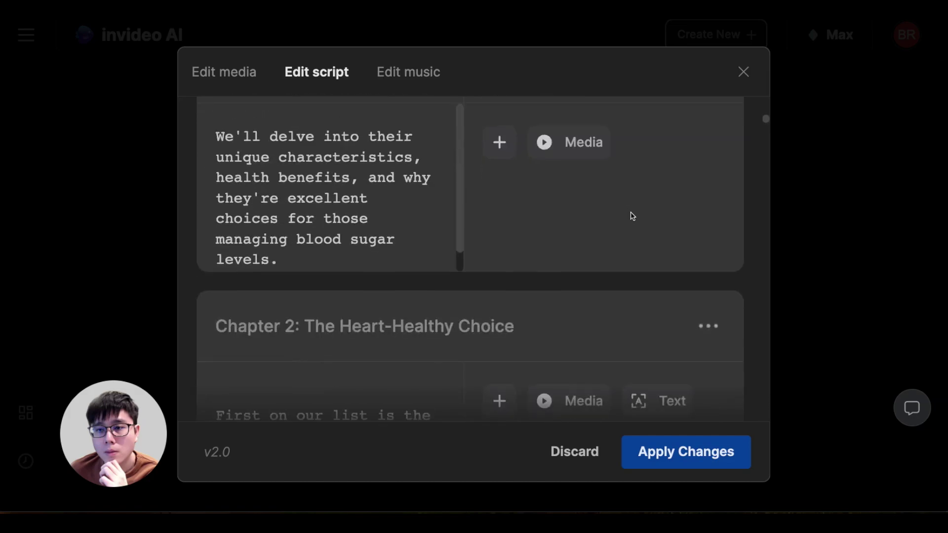
scroll(374, 262, "up", 5)
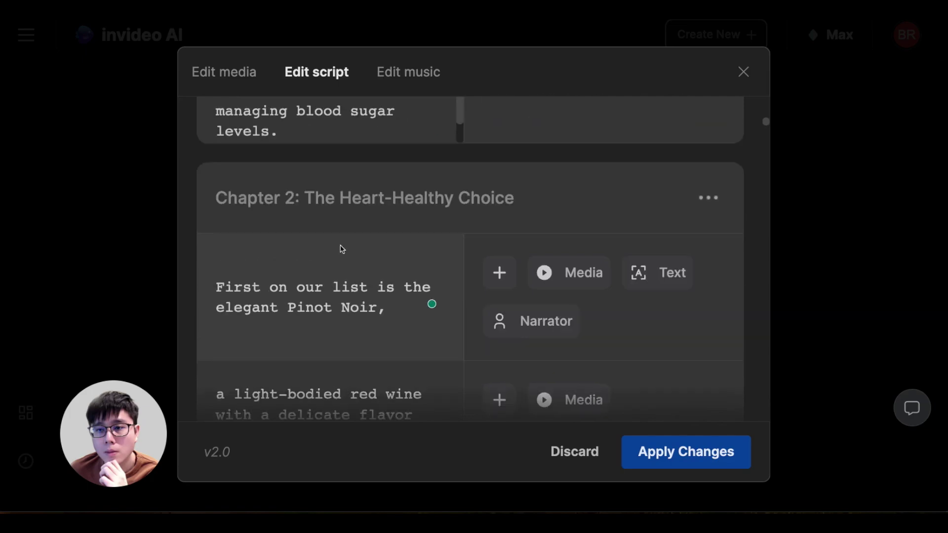
left_click_drag(233, 286, 389, 303)
scroll(423, 271, "down", 5)
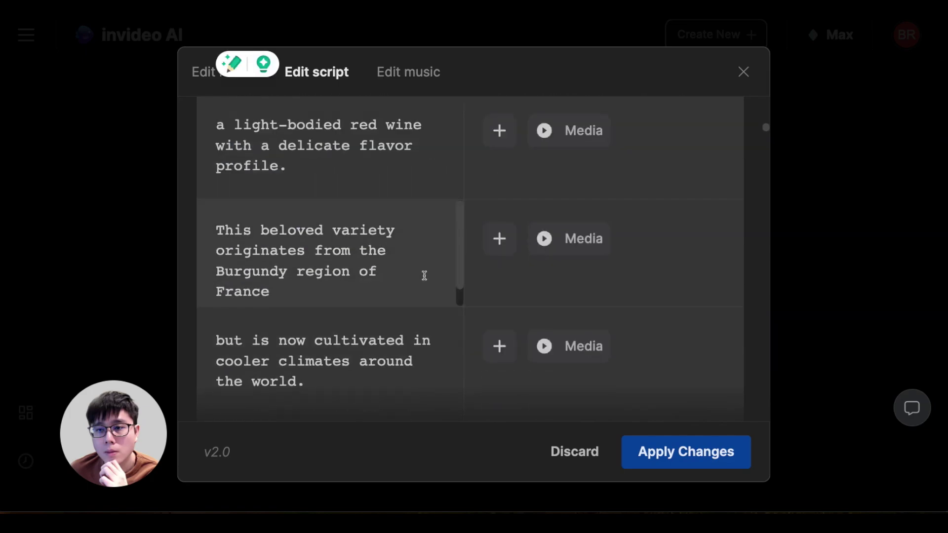
scroll(567, 262, "up", 4)
left_click(309, 247)
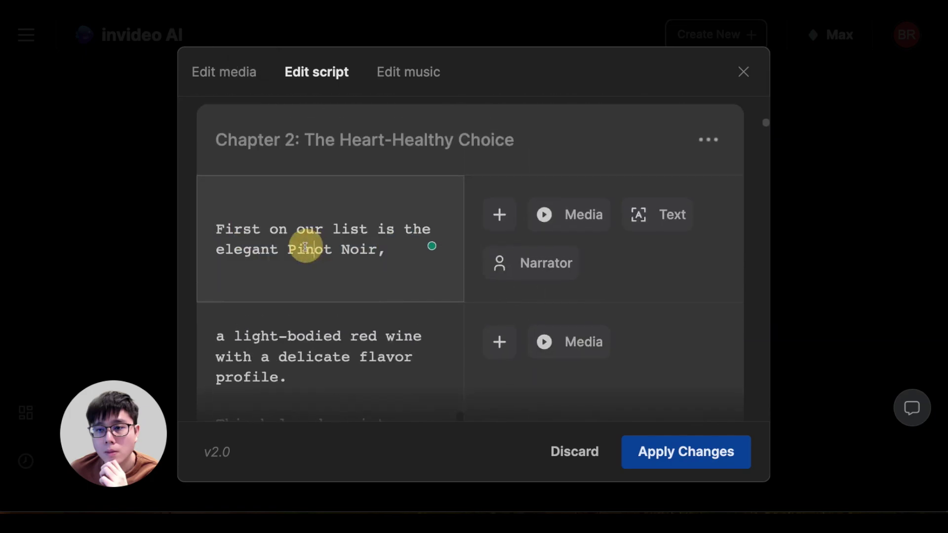
left_click_drag(296, 249, 380, 255)
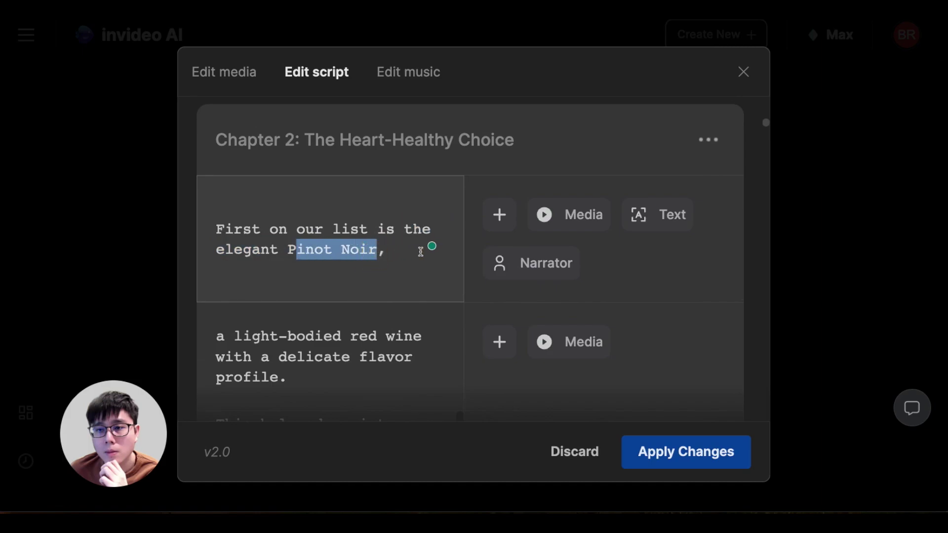
scroll(566, 256, "down", 2)
scroll(502, 258, "down", 15)
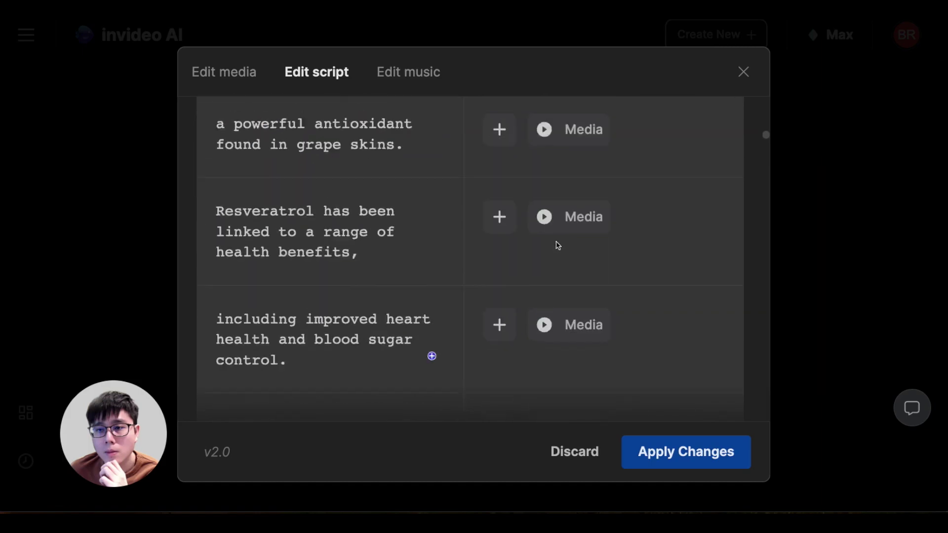
scroll(585, 241, "down", 10)
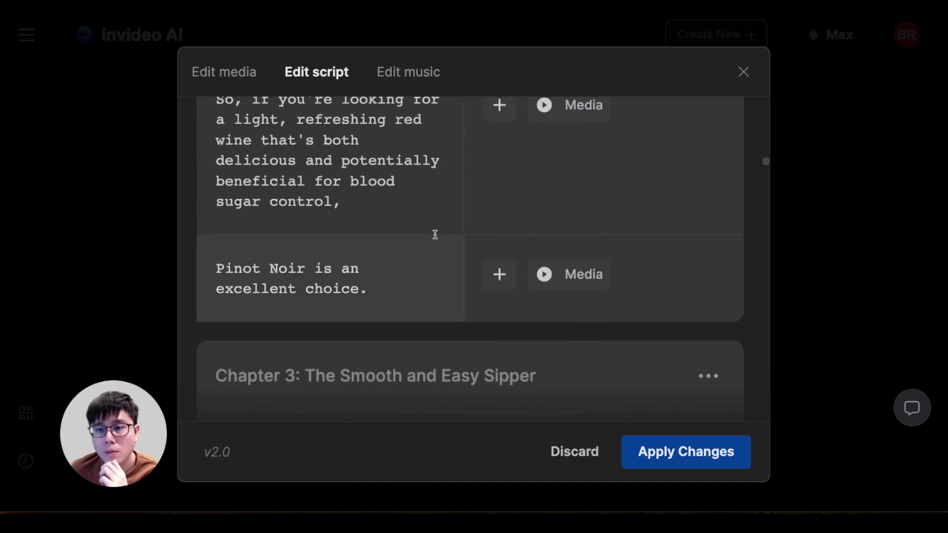
Recheck Chapter 2's wording on resveratrol, antioxidants and health benefits, along with its opening line and the transition to Chapter 3
scroll(429, 232, "up", 10)
scroll(505, 254, "up", 5)
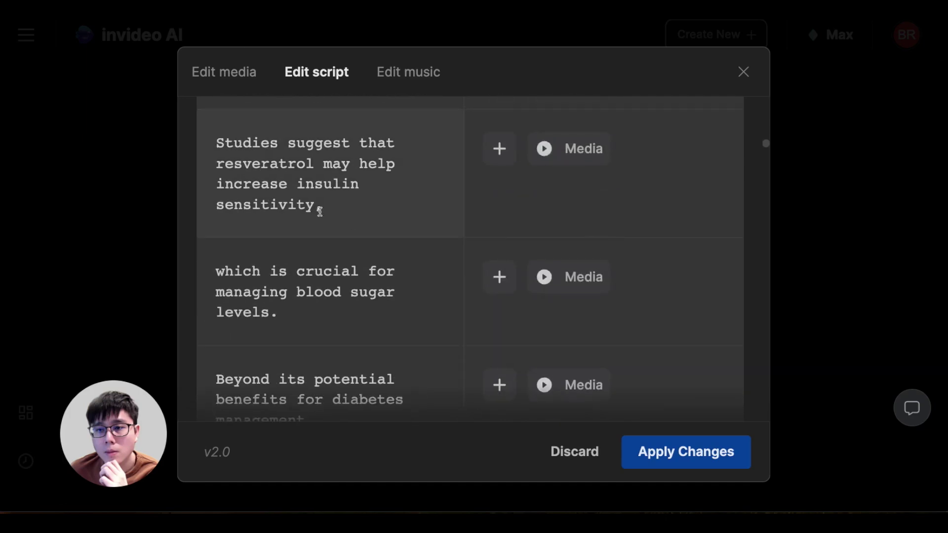
scroll(415, 208, "up", 5)
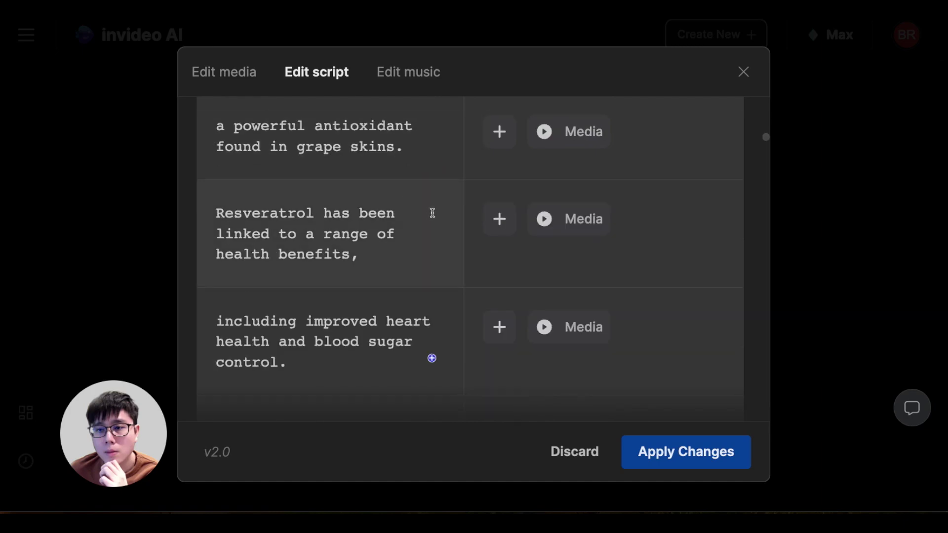
left_click_drag(221, 321, 306, 321)
left_click_drag(316, 234, 387, 245)
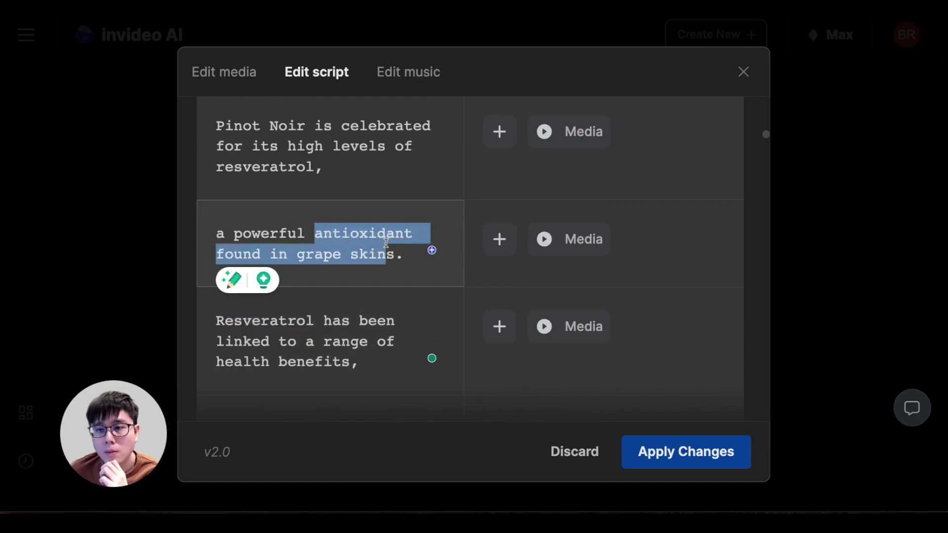
scroll(388, 255, "up", 10)
scroll(402, 255, "up", 3)
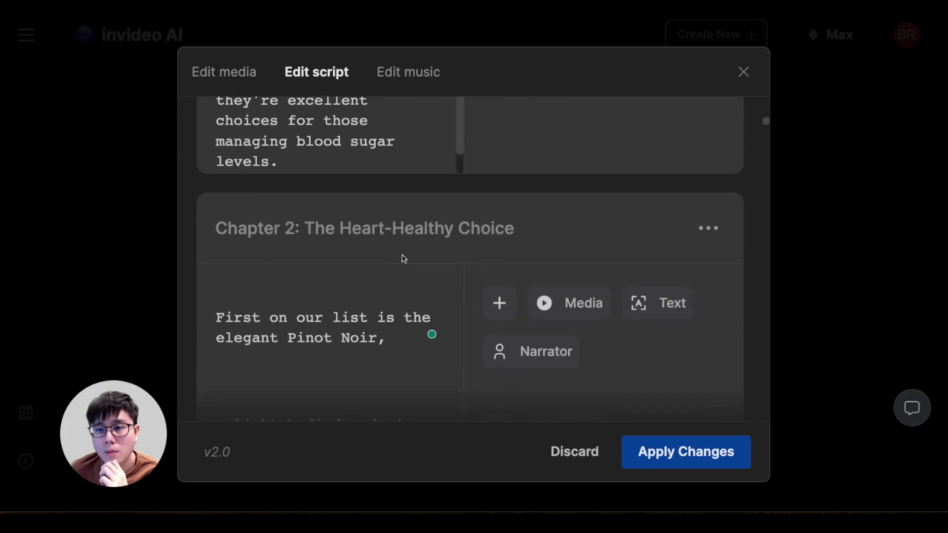
scroll(258, 276, "down", 1)
left_click_drag(226, 298, 378, 326)
scroll(313, 249, "down", 4)
scroll(415, 217, "down", 6)
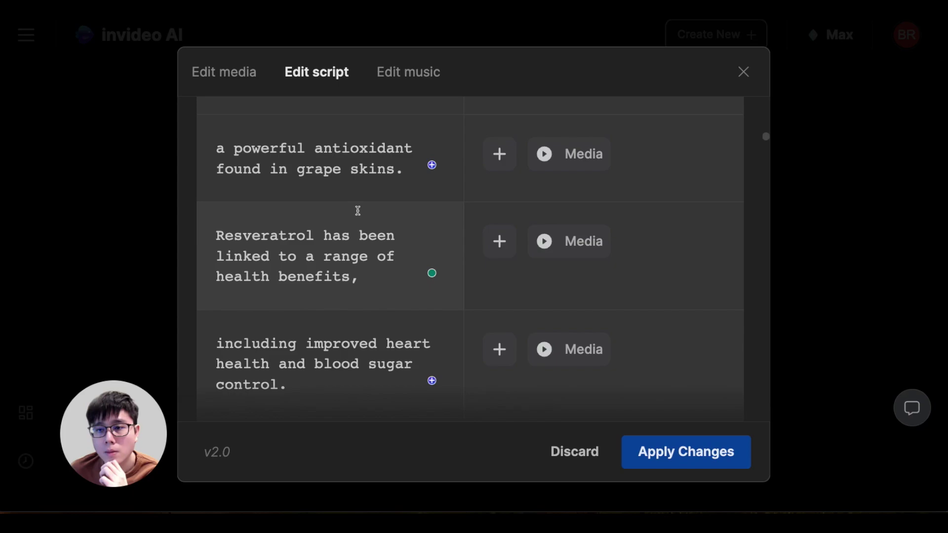
scroll(375, 205, "down", 4)
scroll(390, 199, "down", 5)
scroll(395, 195, "up", 5)
scroll(398, 194, "down", 8)
scroll(399, 196, "down", 15)
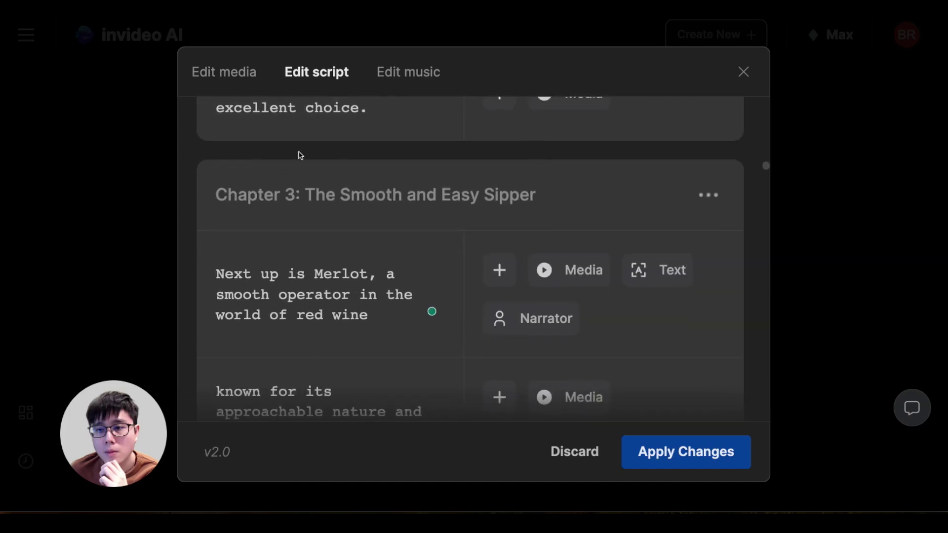
Read through Chapter 3's Merlot script, from its "smooth operator" opening and Bordeaux origin to its closing recommendation
scroll(301, 155, "up", 2)
scroll(336, 229, "down", 2)
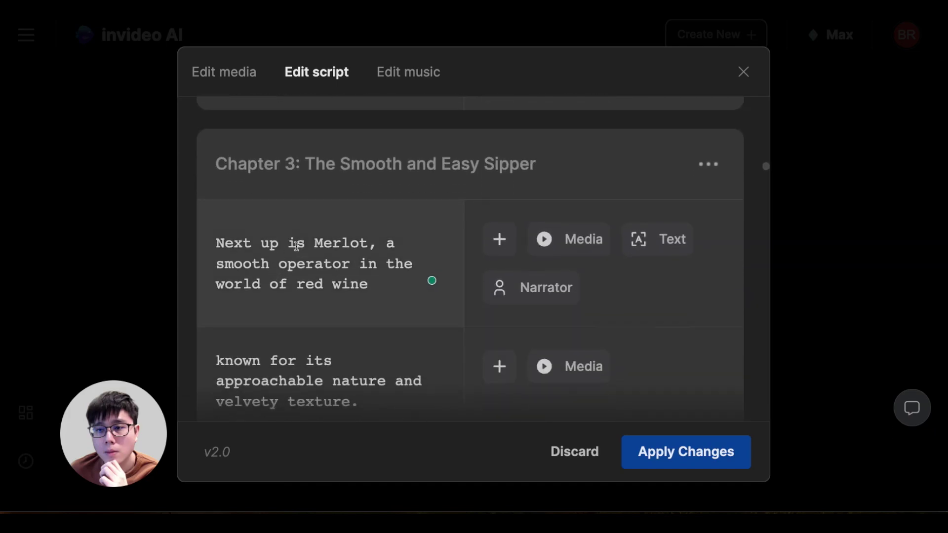
left_click_drag(315, 243, 340, 243)
scroll(249, 278, "down", 1)
left_click_drag(261, 257, 350, 278)
scroll(256, 269, "down", 2)
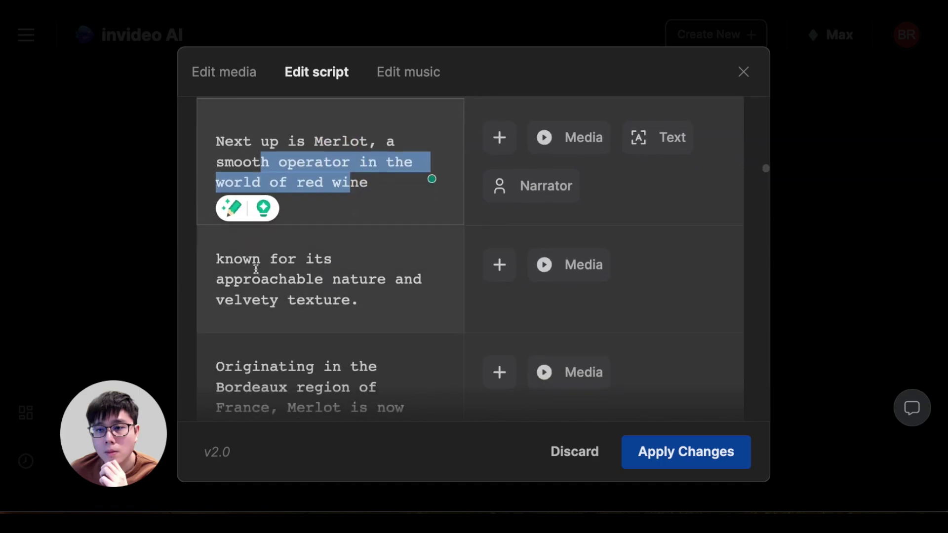
scroll(301, 269, "down", 1)
scroll(357, 259, "down", 1)
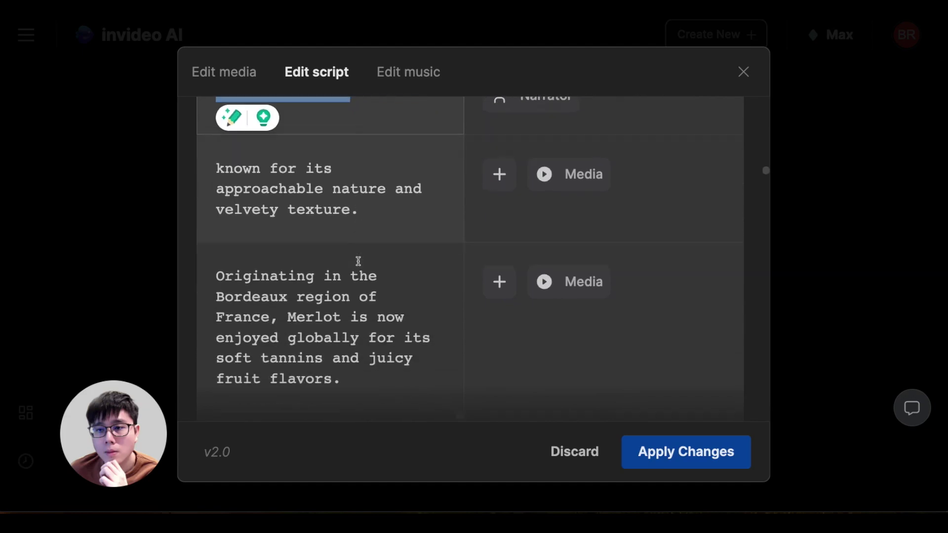
scroll(304, 229, "down", 1)
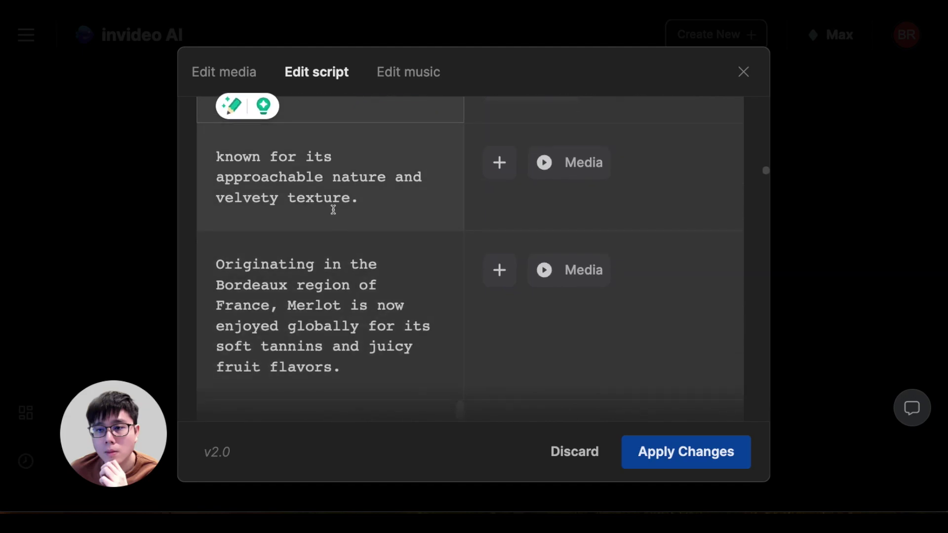
scroll(333, 210, "down", 1)
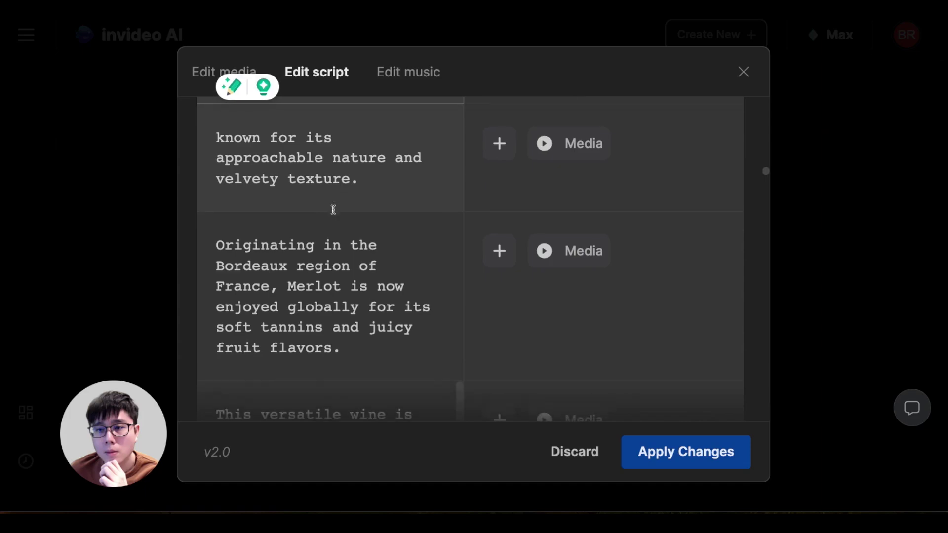
scroll(335, 210, "down", 10)
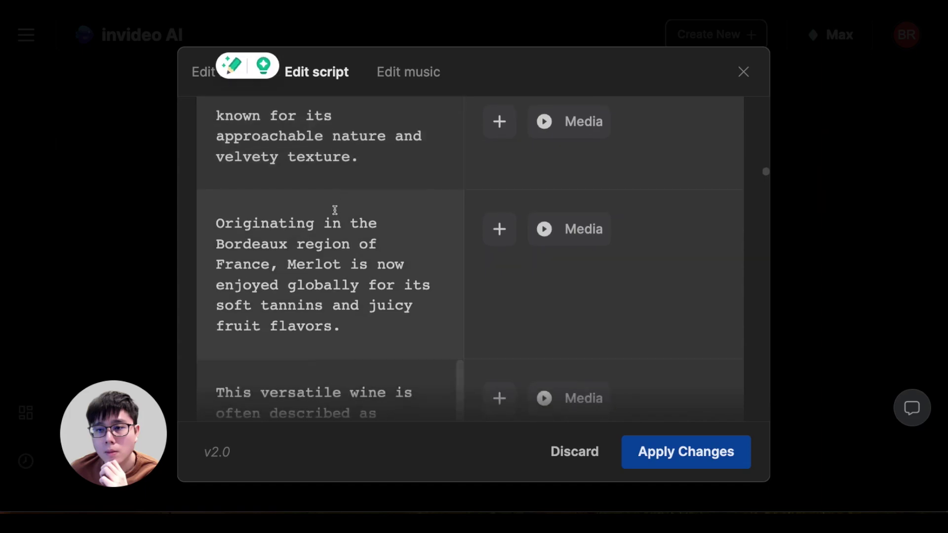
scroll(495, 228, "down", 20)
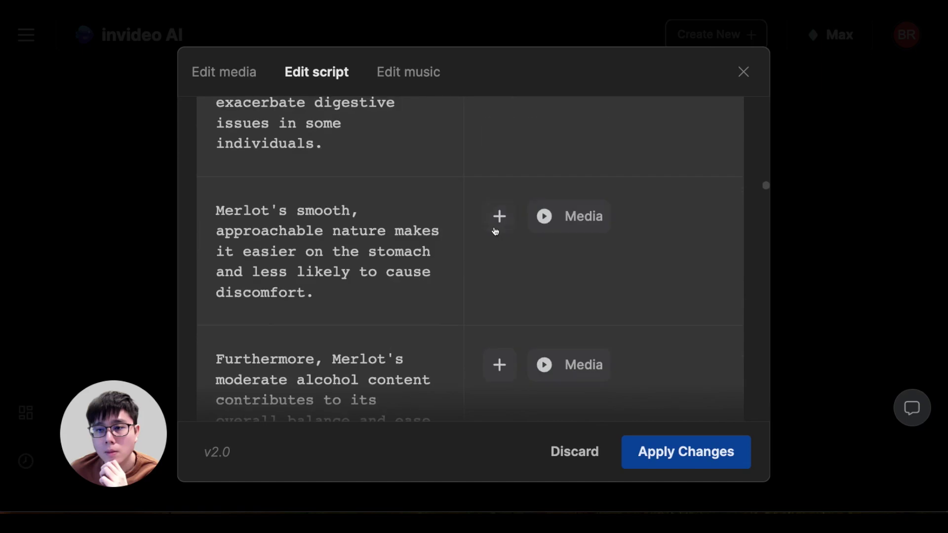
scroll(495, 230, "down", 2)
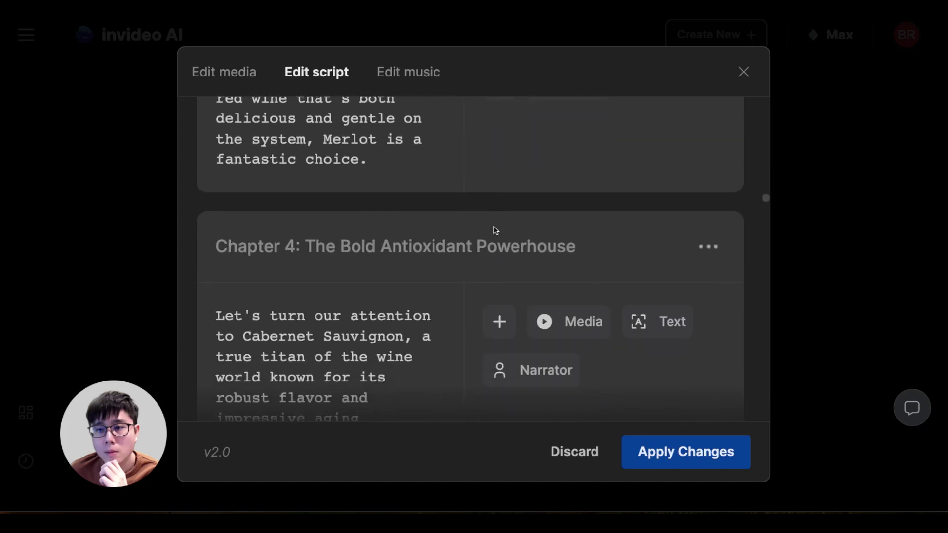
Review the script from Chapter 4's Cabernet Sauvignon opening through the Zinfandel section to Chapter 6's opening lines on Shiraz
left_click_drag(270, 310, 362, 328)
scroll(361, 314, "down", 20)
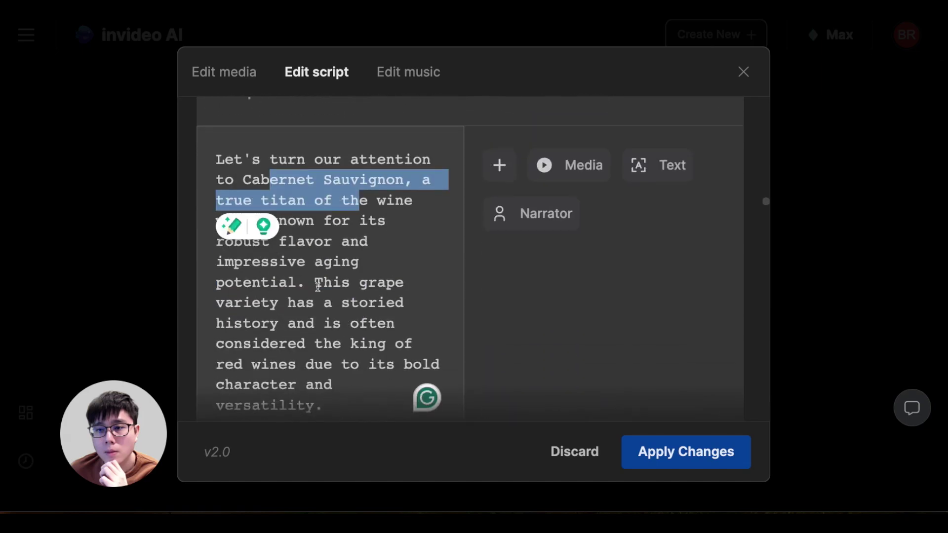
scroll(410, 250, "down", 20)
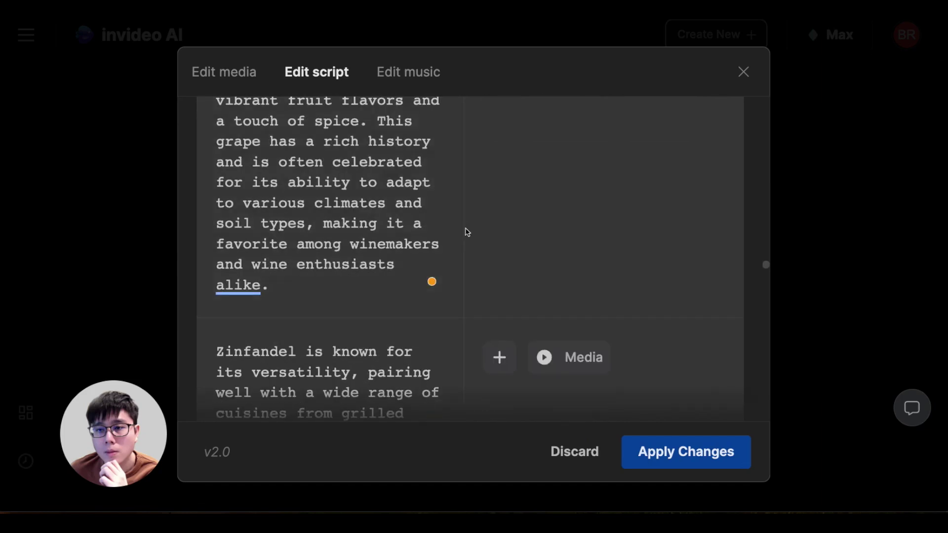
scroll(467, 232, "down", 15)
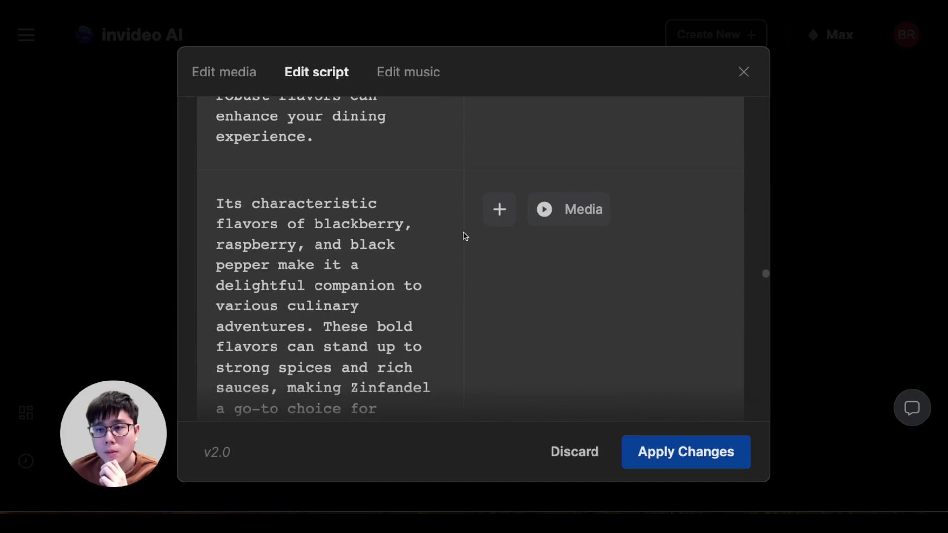
scroll(464, 236, "down", 20)
scroll(496, 229, "down", 5)
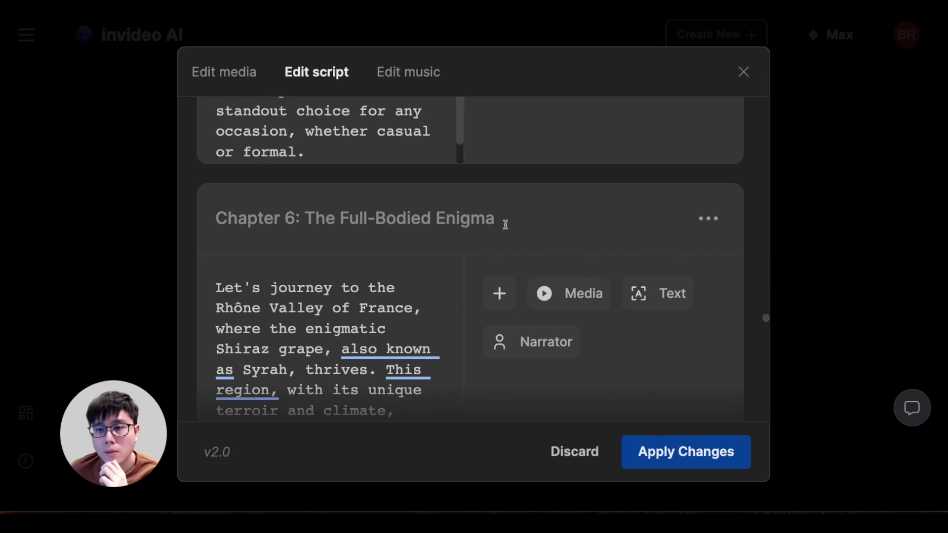
scroll(505, 225, "down", 3)
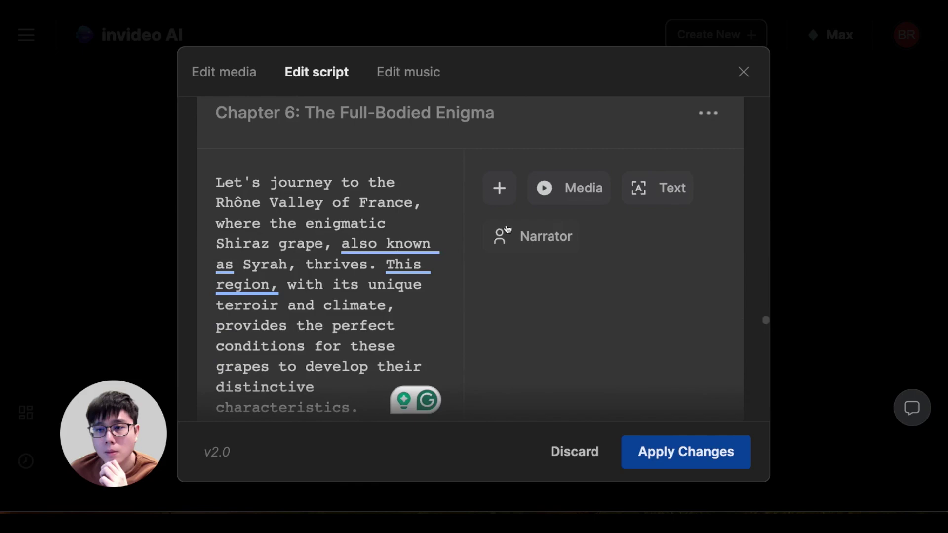
Read through Chapter 6's Shiraz section and skim Chapter 7 down to the script's closing lines
scroll(507, 227, "down", 3)
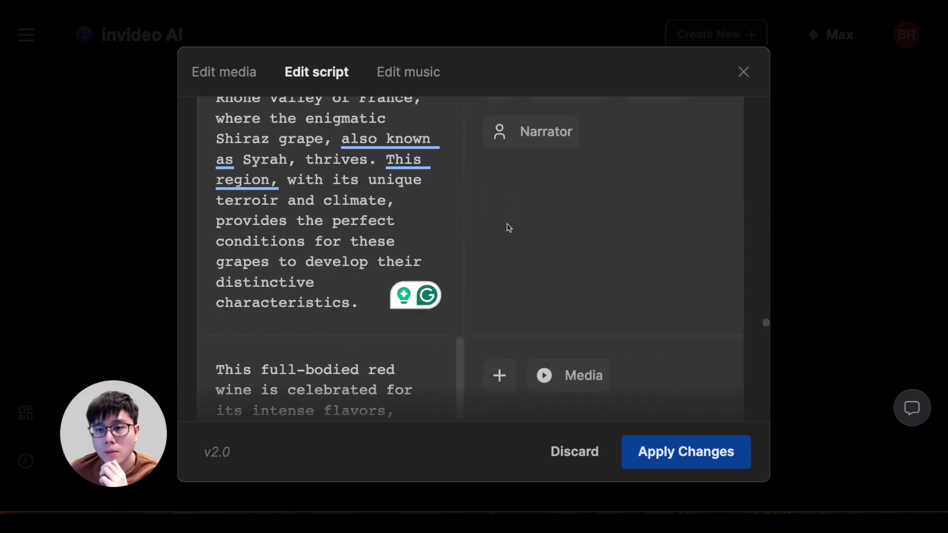
scroll(511, 225, "down", 4)
scroll(618, 194, "down", 5)
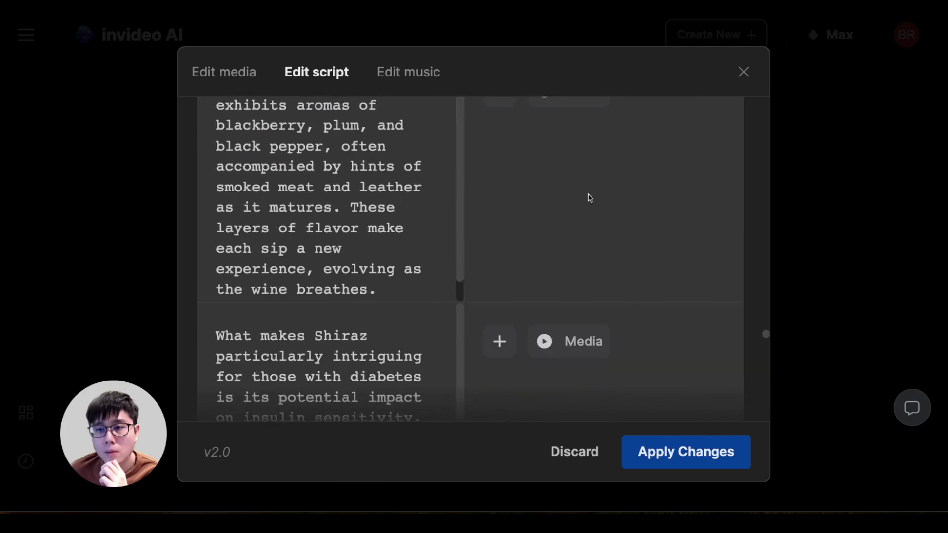
scroll(586, 197, "down", 8)
scroll(581, 196, "down", 15)
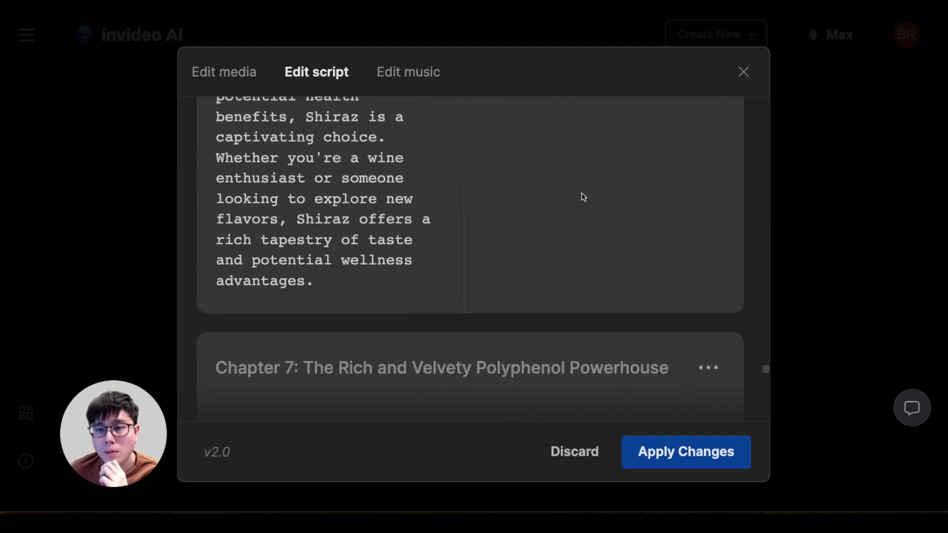
scroll(553, 207, "up", 10)
scroll(526, 214, "down", 10)
scroll(527, 214, "down", 20)
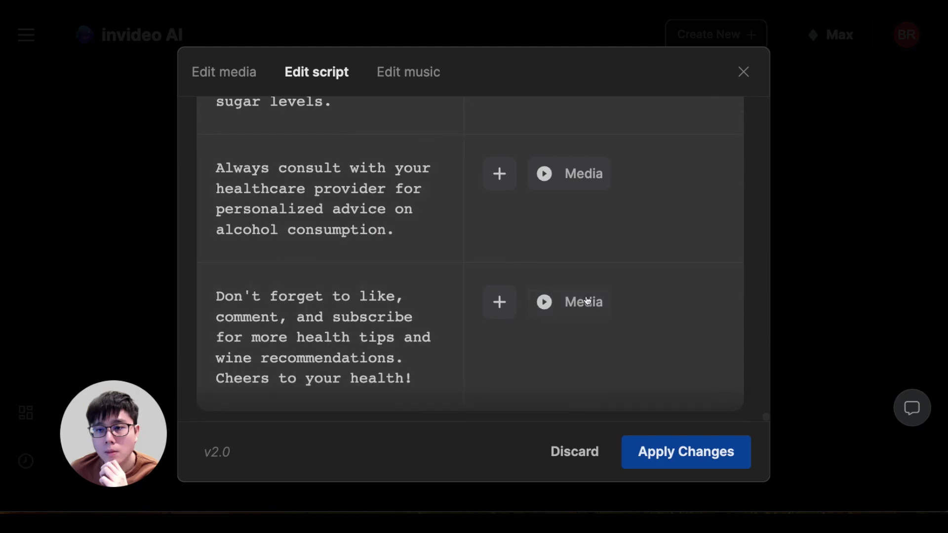
Recheck the script's opening line, its closing like, comment and subscribe line, and Chapter 1's "Join me as we explore six fantastic red wines" passage
scroll(587, 298, "up", 10)
scroll(587, 300, "up", 15)
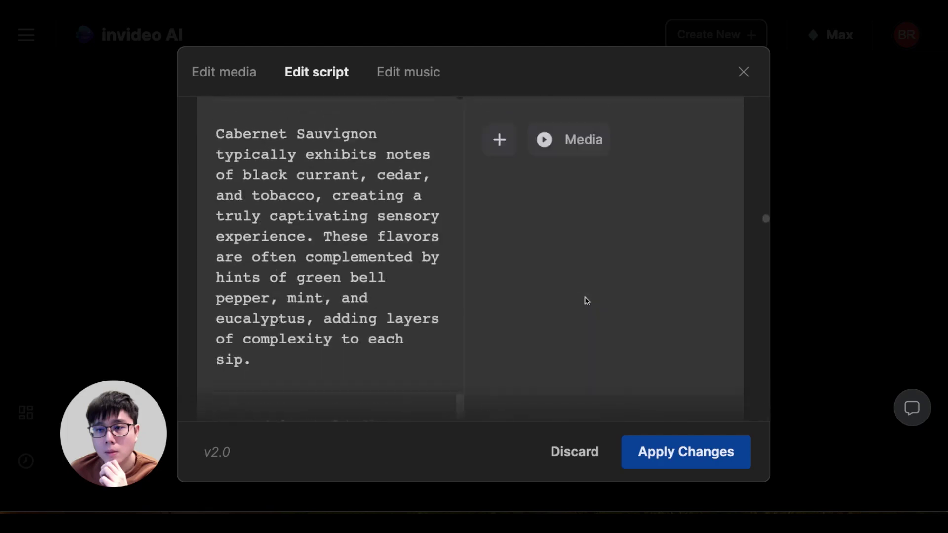
scroll(586, 300, "up", 5)
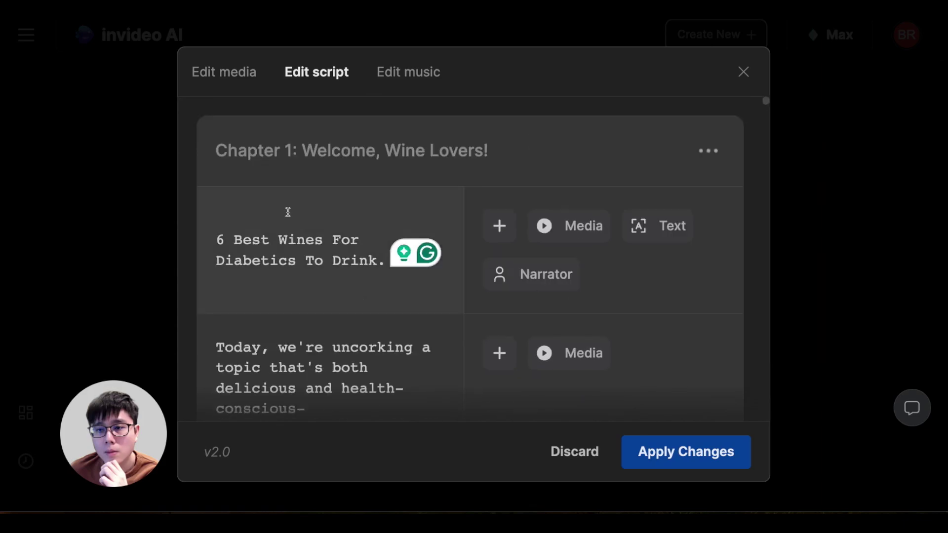
left_click_drag(225, 238, 369, 264)
scroll(370, 262, "down", 6)
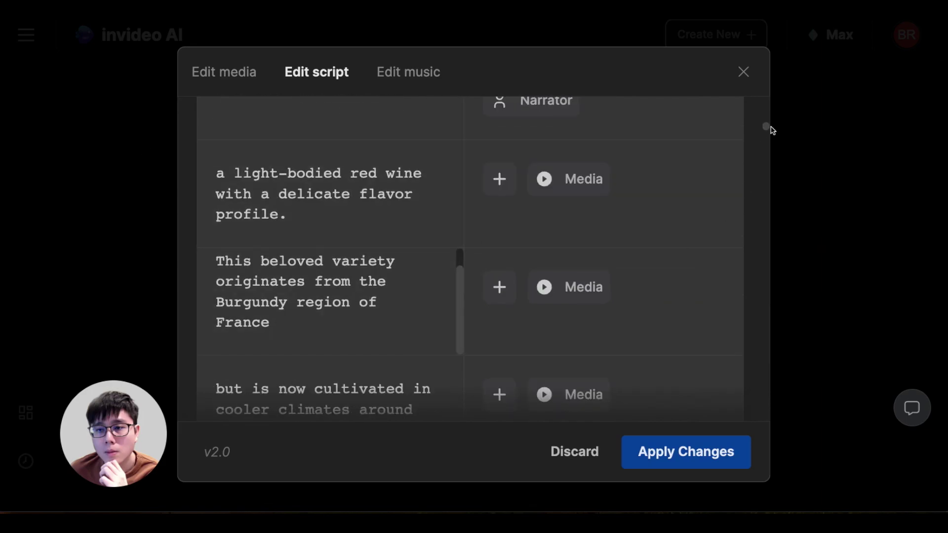
left_click_drag(766, 128, 745, 423)
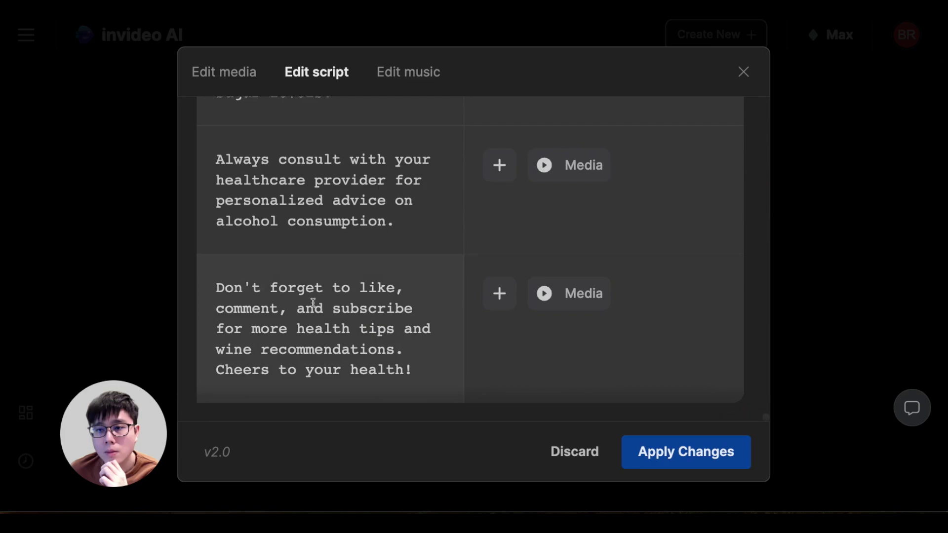
left_click_drag(327, 310, 376, 310)
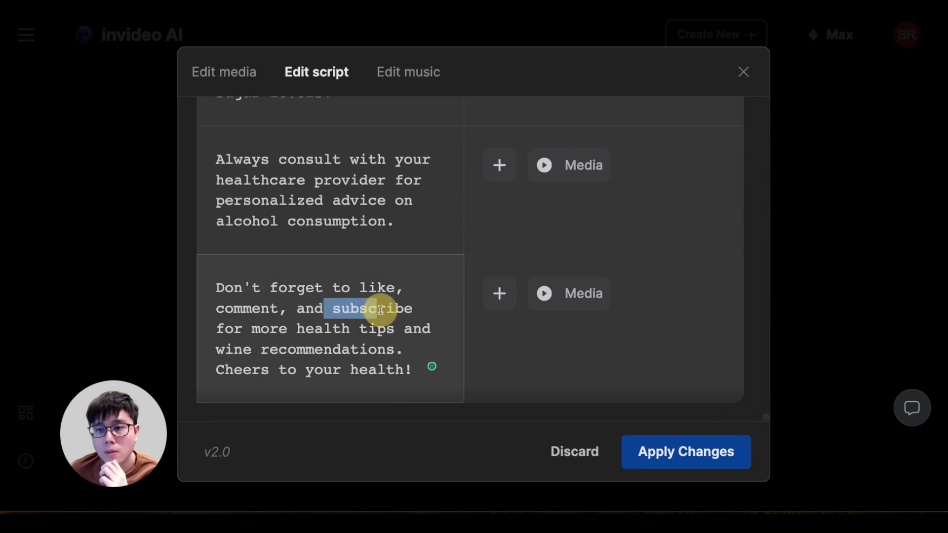
left_click_drag(768, 416, 773, 79)
scroll(346, 232, "down", 5)
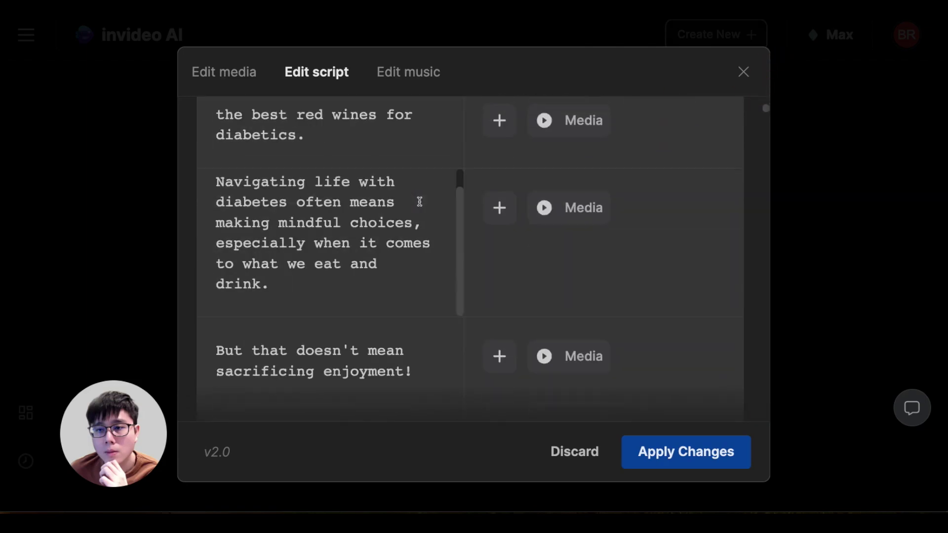
scroll(357, 237, "down", 4)
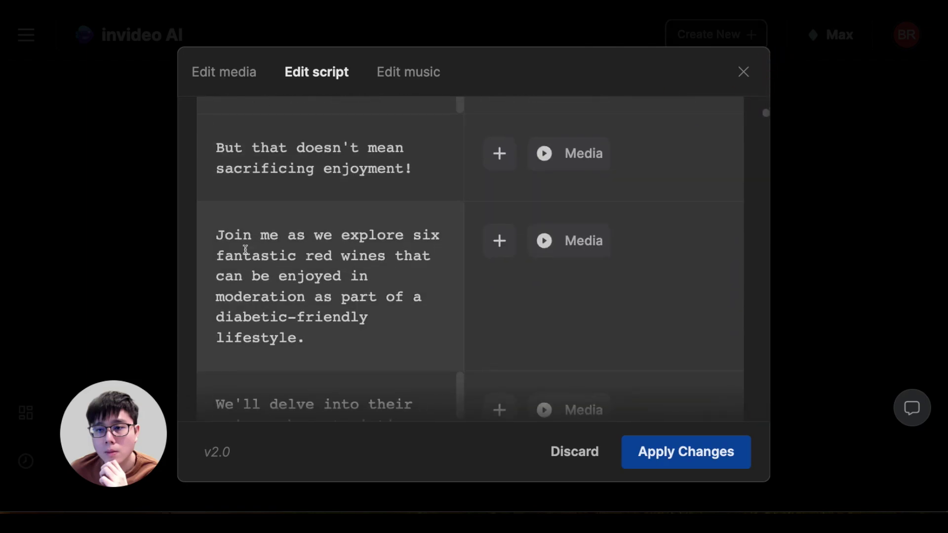
mouse_move(217, 233)
left_mouse_down()
mouse_move(313, 247)
mouse_move(335, 330)
left_mouse_up()
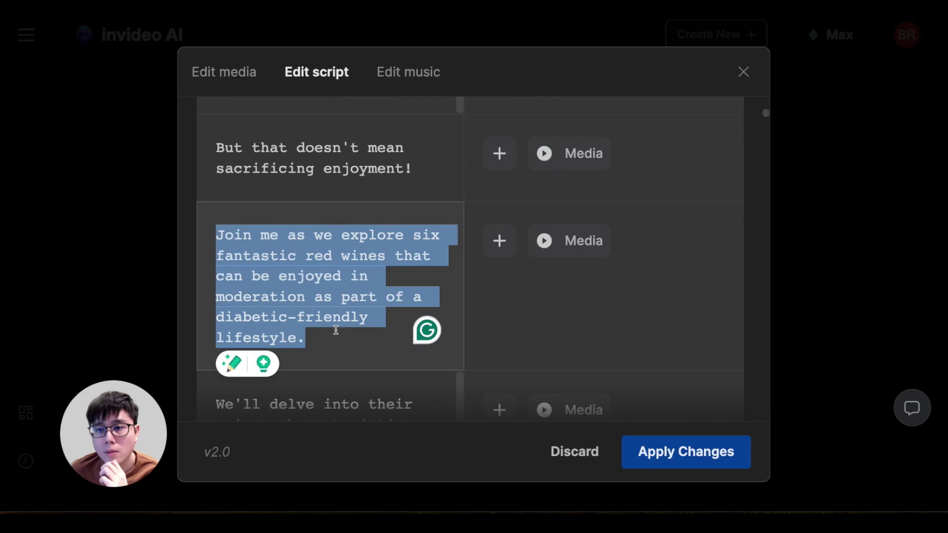
Clear the opening line "6 Best Wines For Diabetics To Drink." and paste it back into the same script cell
scroll(336, 328, "up", 5)
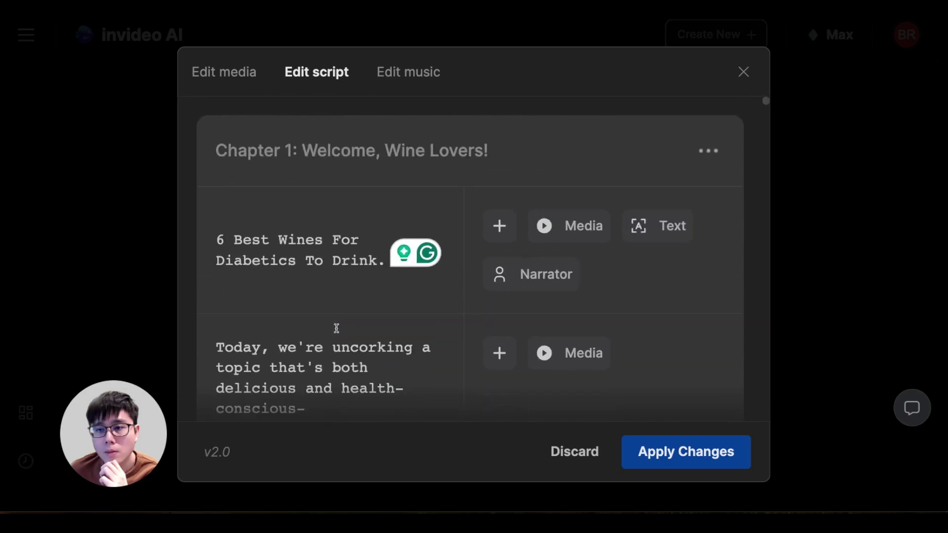
triple_click(271, 239)
key("ctrl+c")
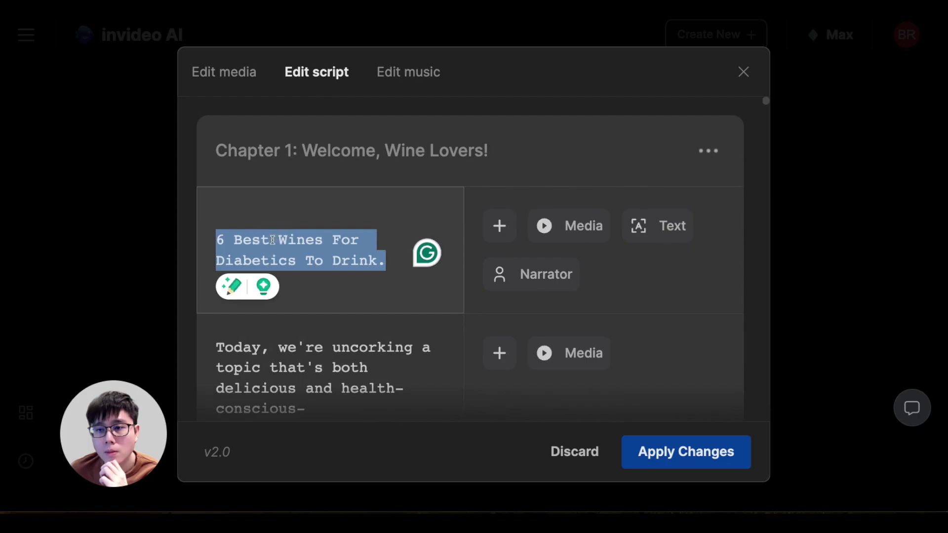
key("BackSpace")
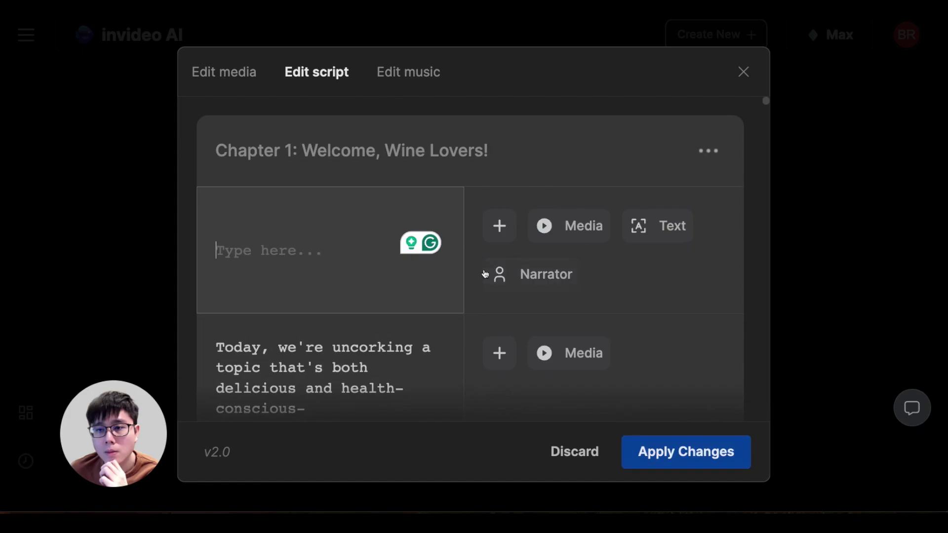
scroll(266, 345, "down", 1)
left_click_drag(216, 330, 349, 347)
left_click(349, 347)
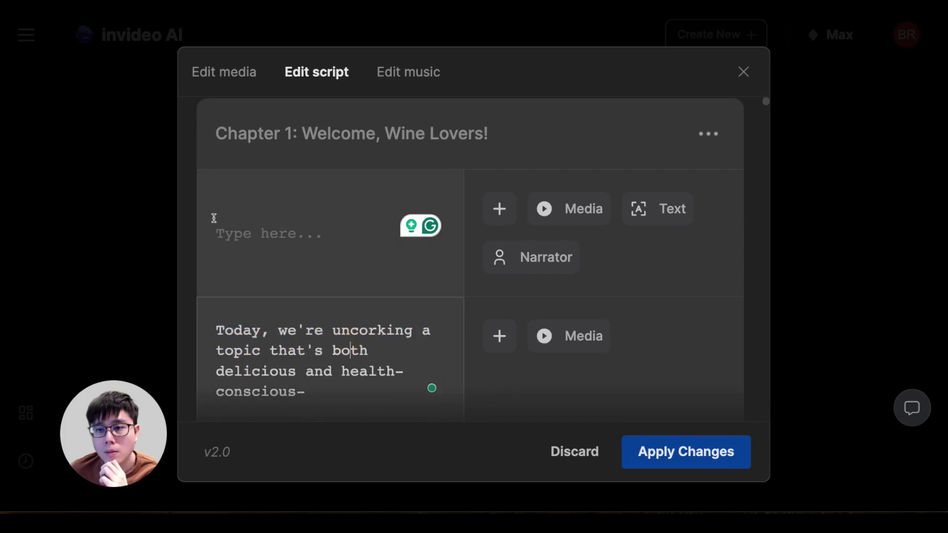
left_click_drag(215, 330, 414, 387)
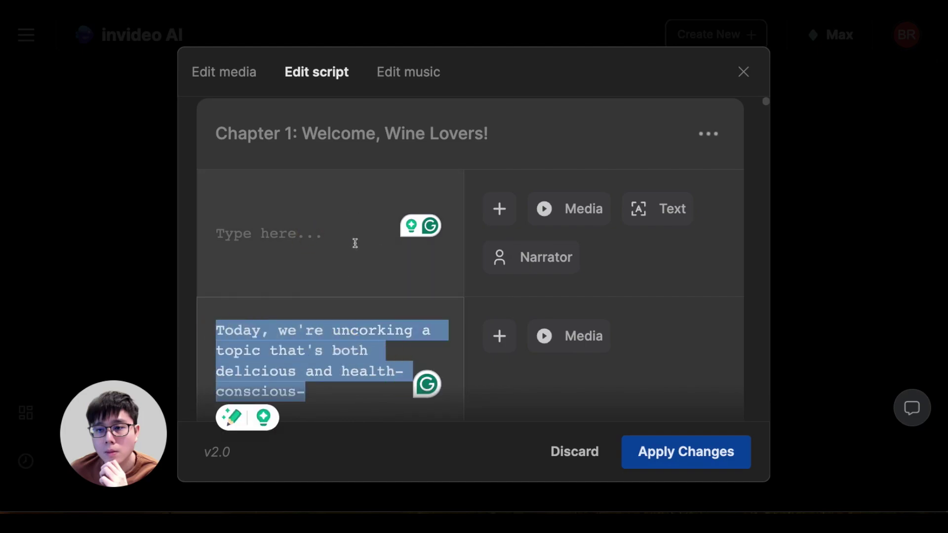
left_click(335, 243)
key("ctrl+v")
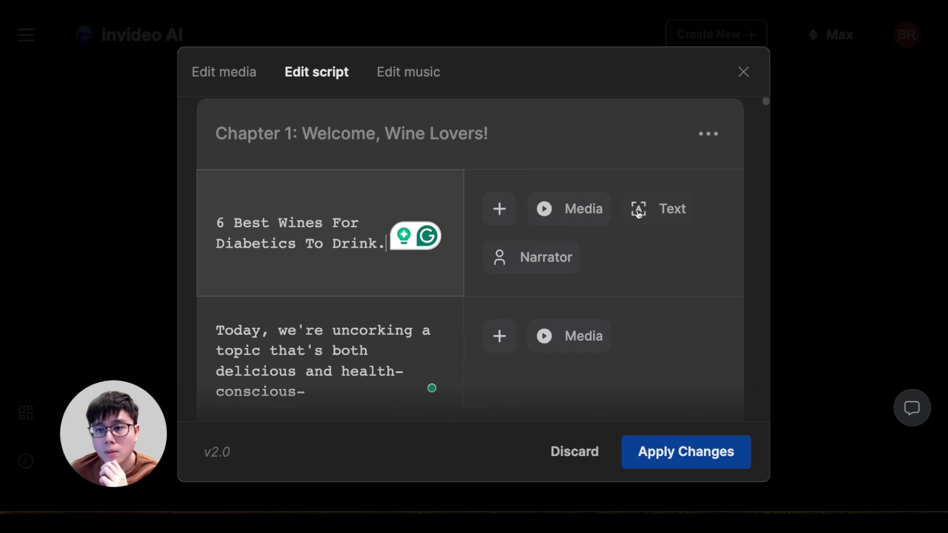
Check the opening line's title text element and apply the script changes to regenerate the video
left_click(665, 213)
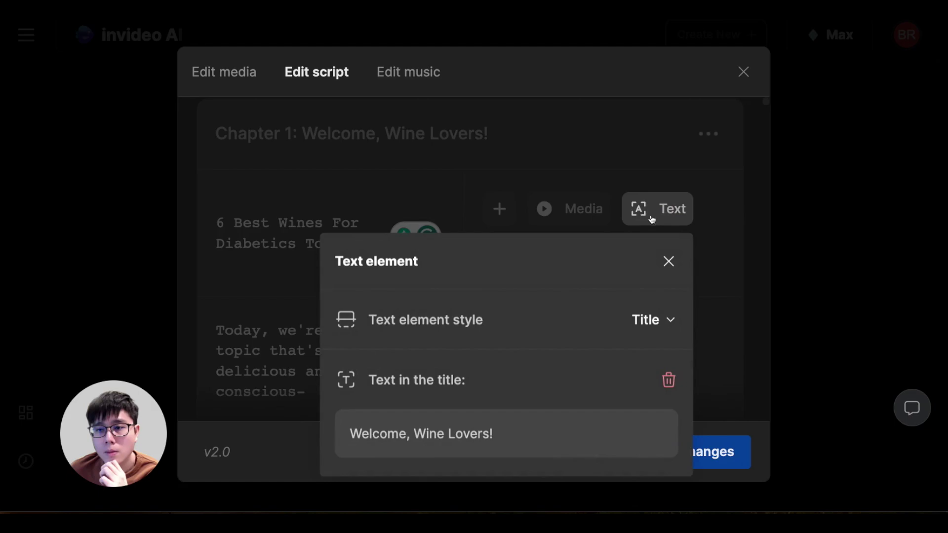
left_click(409, 200)
left_click_drag(216, 218, 368, 261)
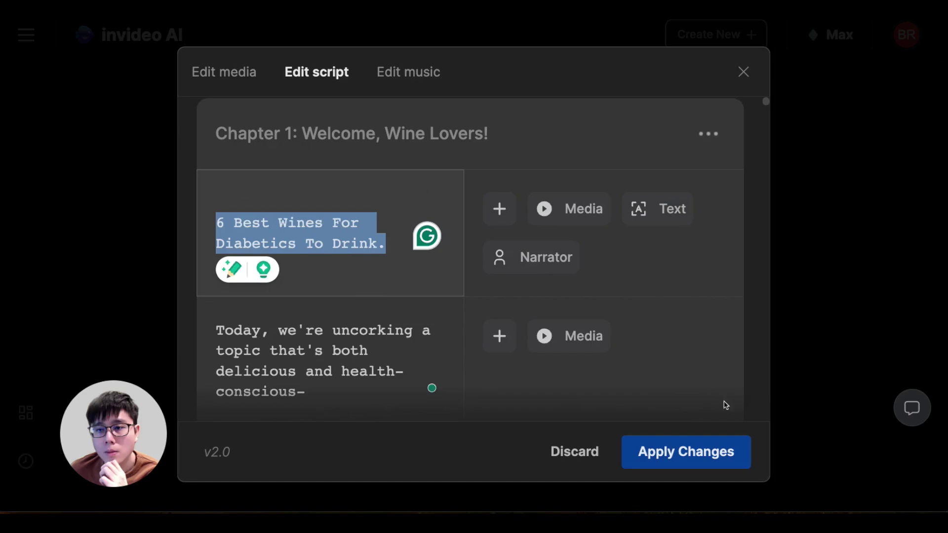
left_click(692, 450)
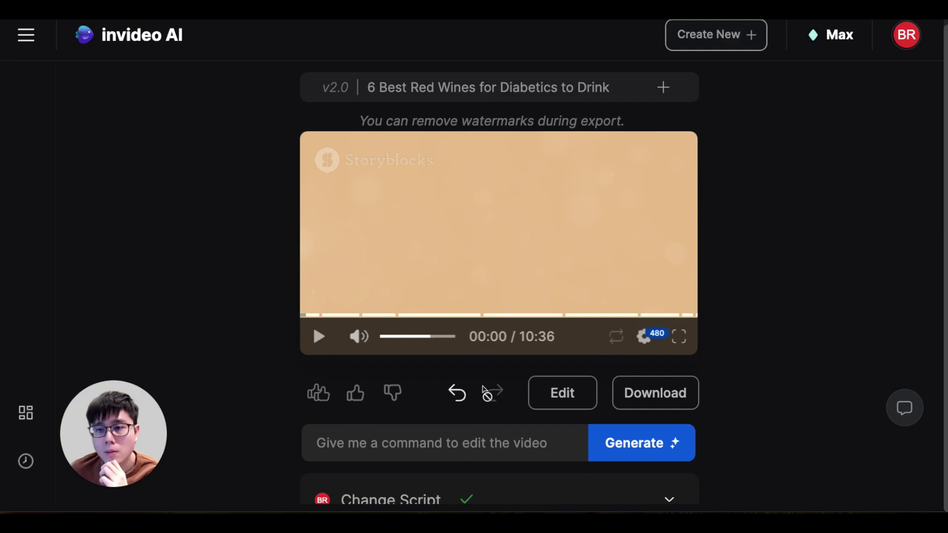
Lower the player's volume and preview the first two seconds of the regenerated video
left_click(383, 336)
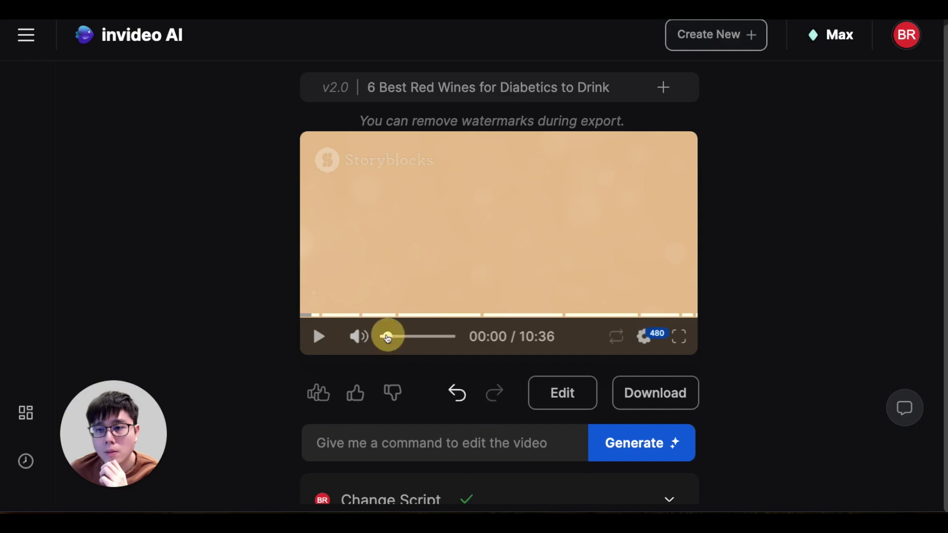
left_click(316, 326)
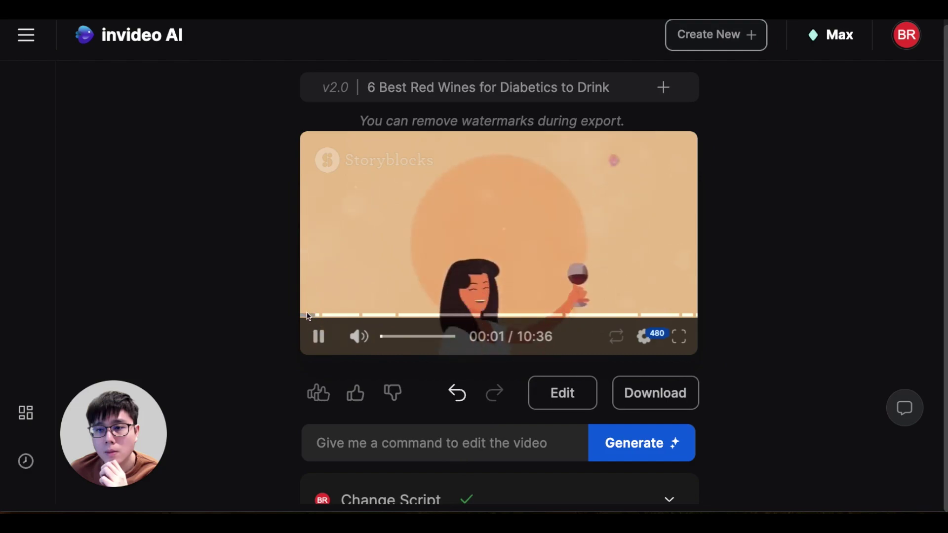
left_click(317, 333)
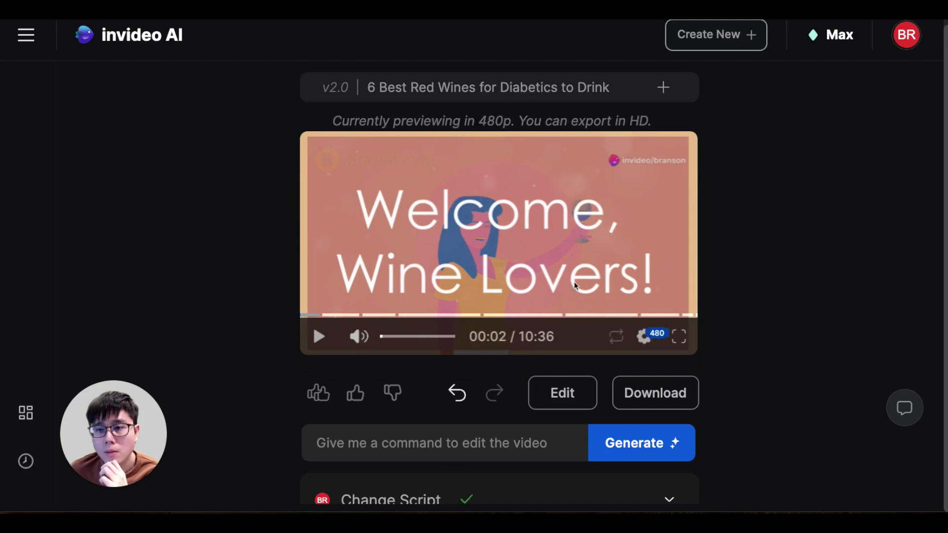
Reopen the script for editing and delete the title text element "The Heart-Healthy Choice" from Chapter 2's first line
left_click(555, 397)
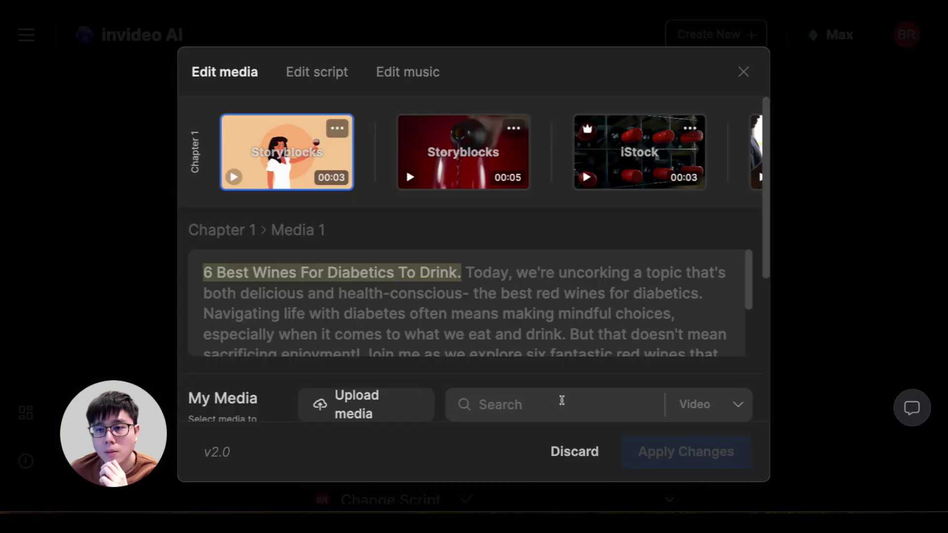
left_click(327, 76)
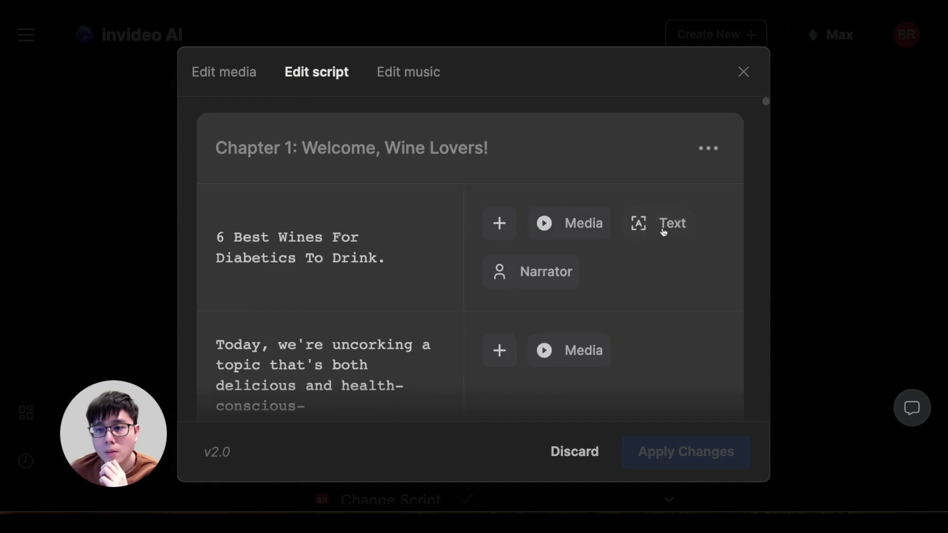
scroll(408, 206, "down", 1)
scroll(596, 217, "down", 10)
scroll(602, 220, "down", 5)
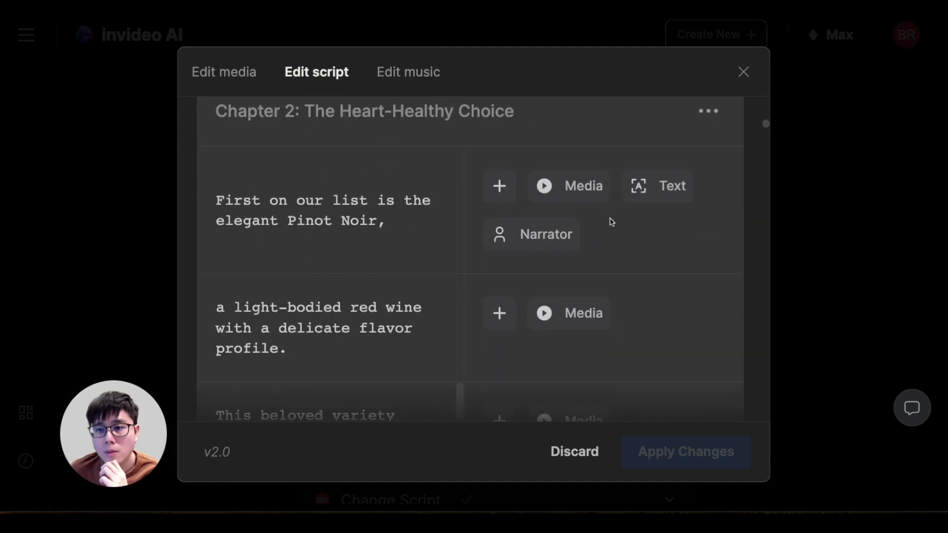
scroll(612, 220, "up", 1)
left_click_drag(248, 170, 351, 170)
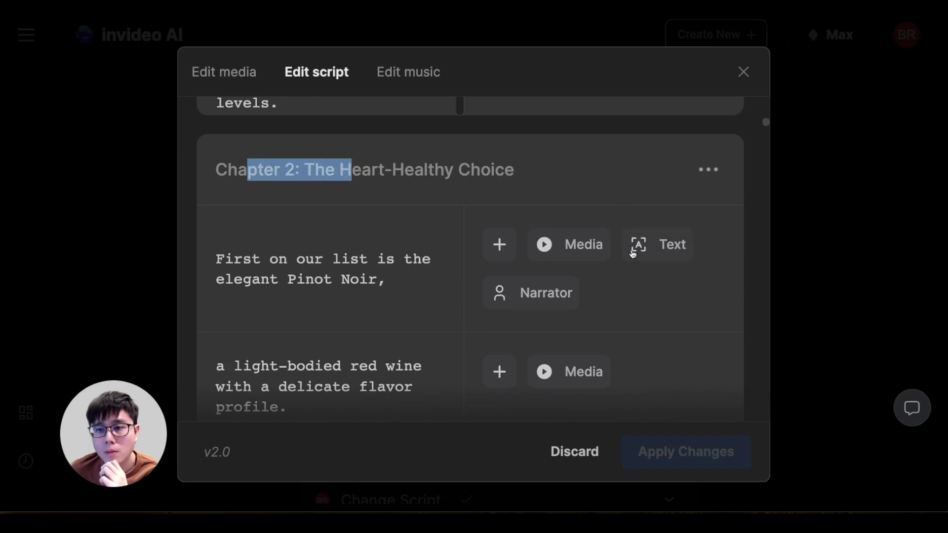
left_click(657, 256)
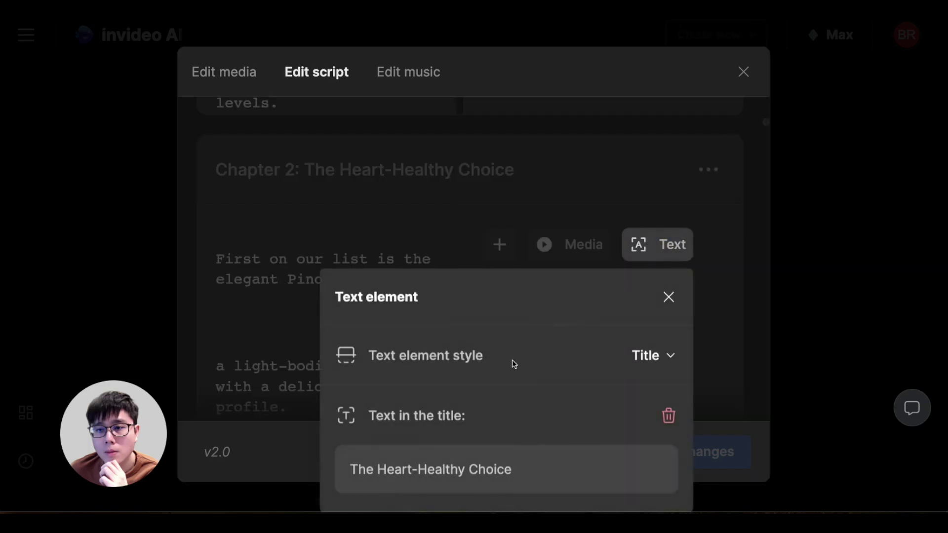
triple_click(457, 469)
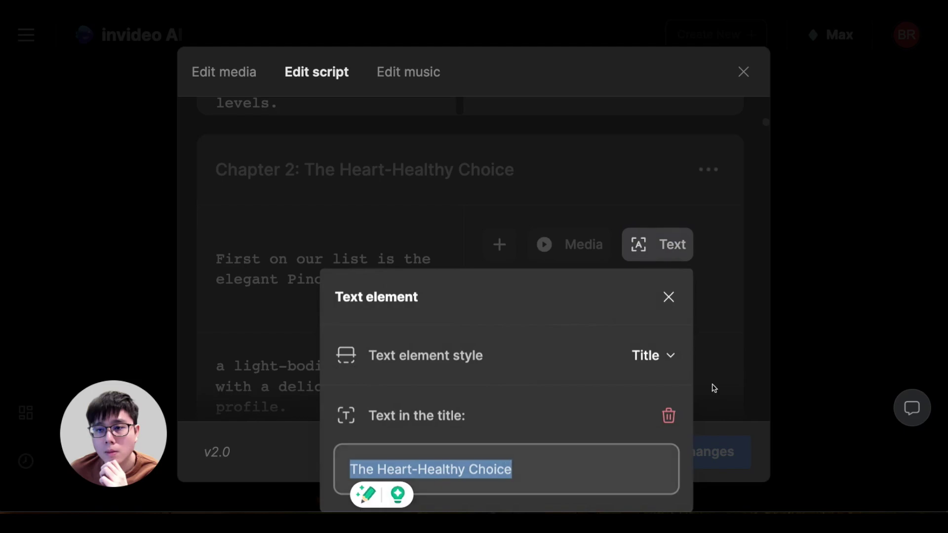
left_click(676, 415)
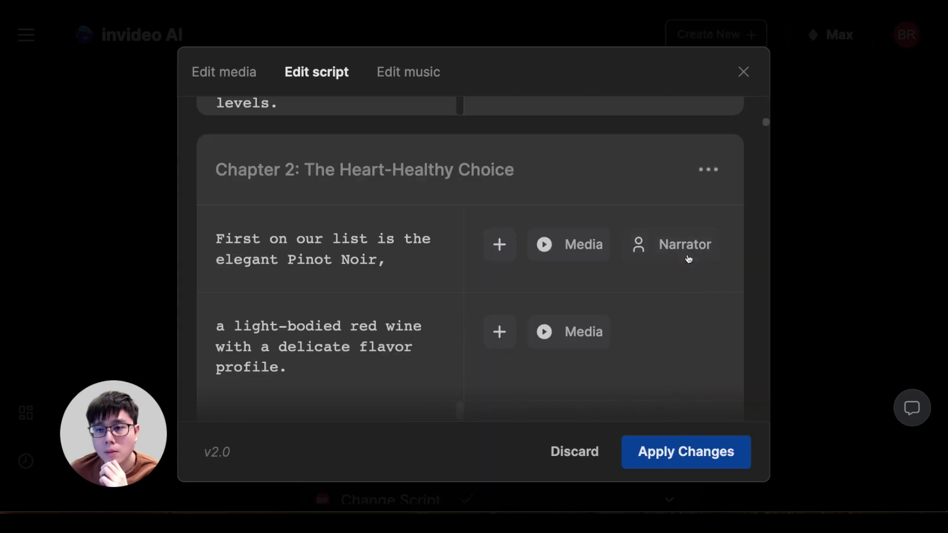
Delete the title text element "Welcome, Wine Lovers!" from Chapter 1's opening line
scroll(706, 259, "up", 10)
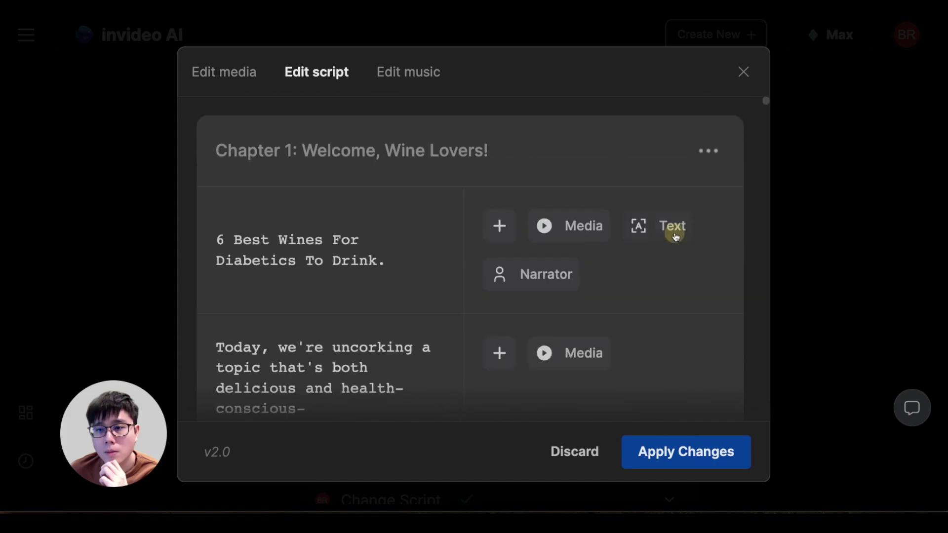
left_click(673, 229)
left_click(661, 396)
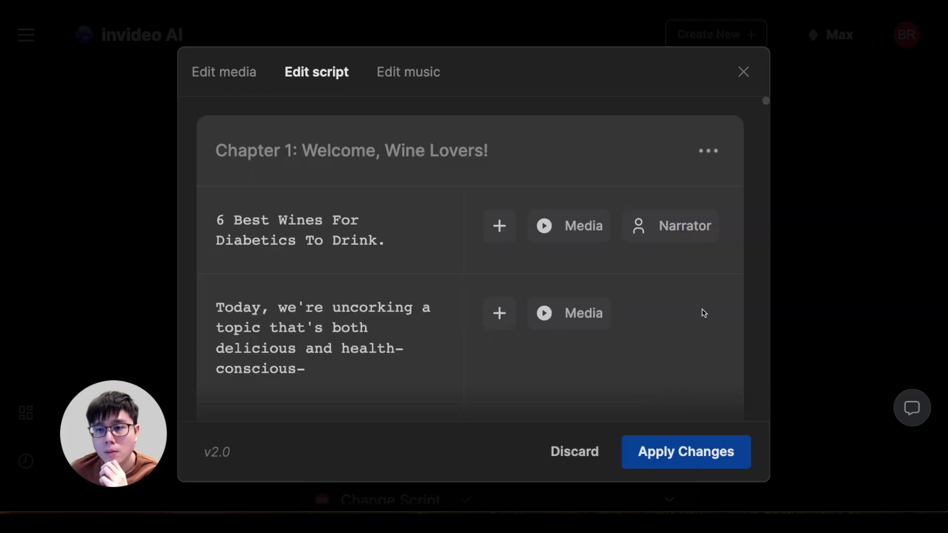
Delete the title text element "The Smooth and Easy Sipper" from Chapter 3's first line
scroll(703, 313, "down", 10)
scroll(704, 313, "down", 10)
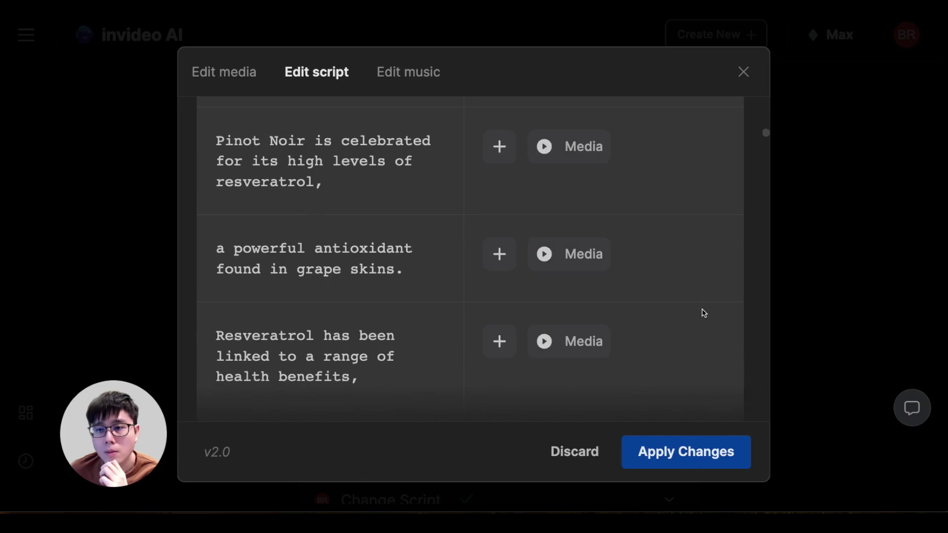
scroll(704, 313, "down", 10)
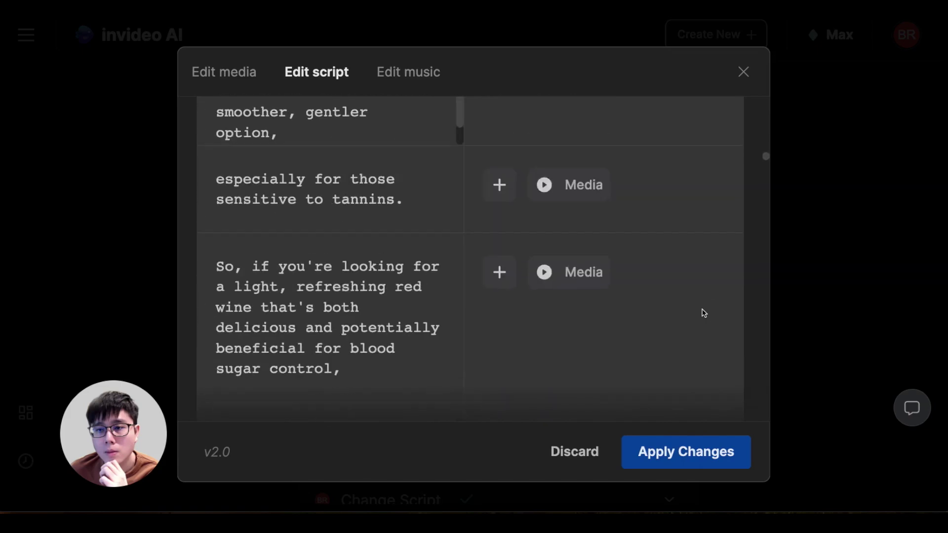
scroll(705, 313, "down", 2)
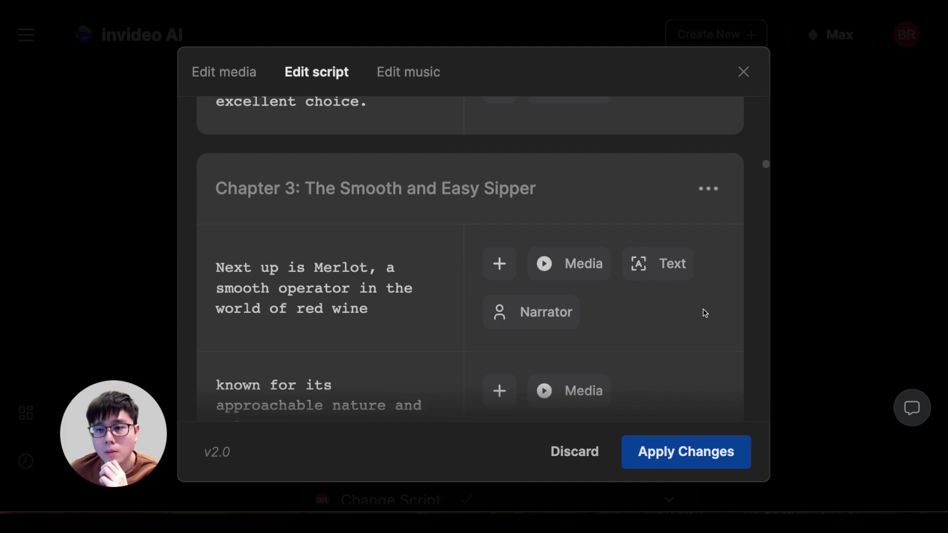
left_click(682, 270)
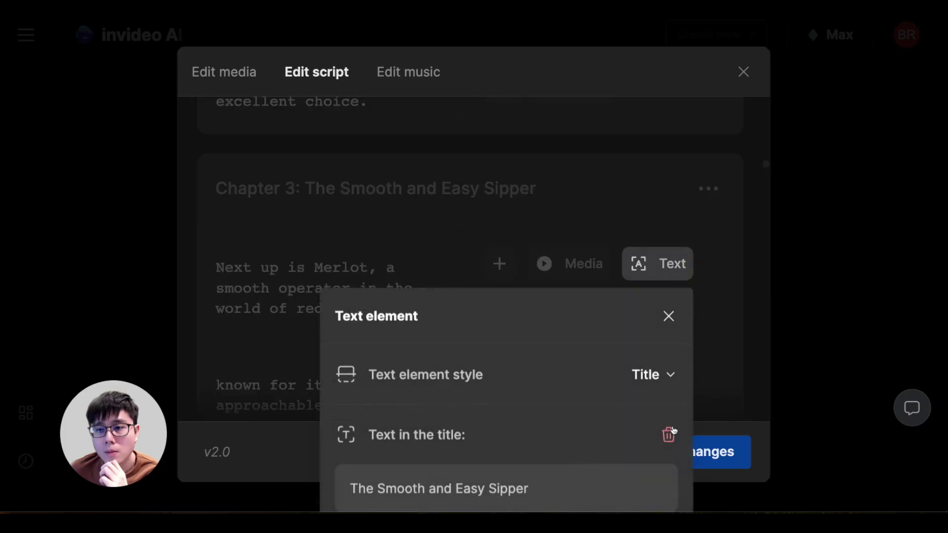
left_click(668, 434)
Change the title text of Chapter 4's first line to "dasdasdas" and delete that text element
scroll(672, 329, "down", 15)
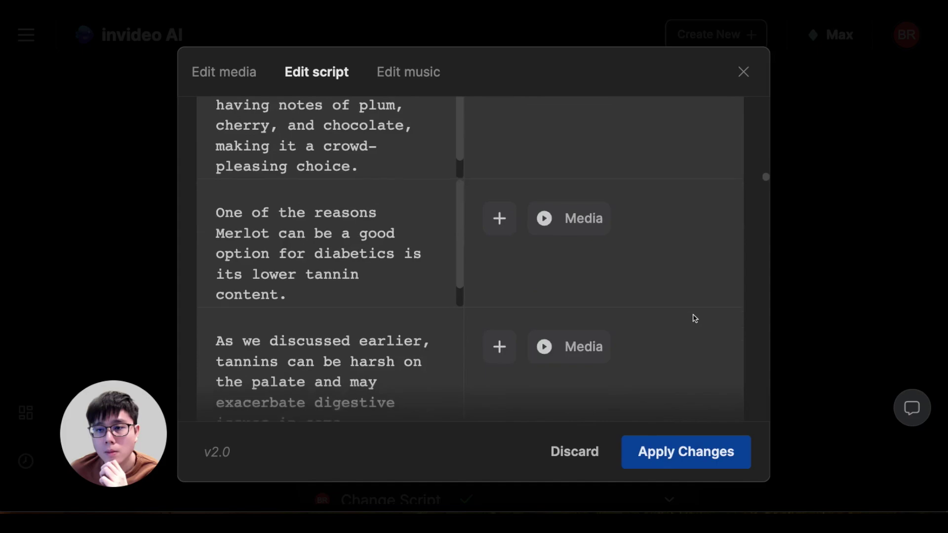
scroll(695, 319, "down", 4)
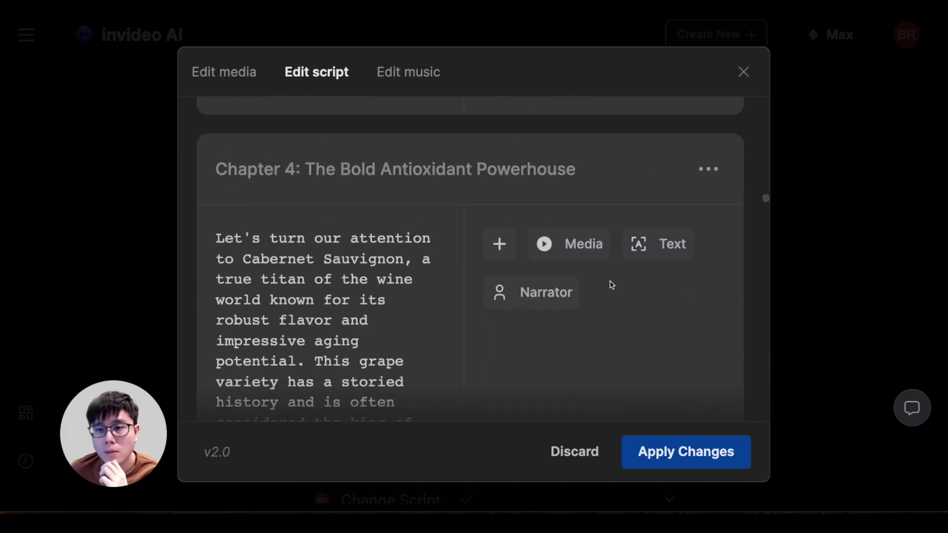
left_click(500, 245)
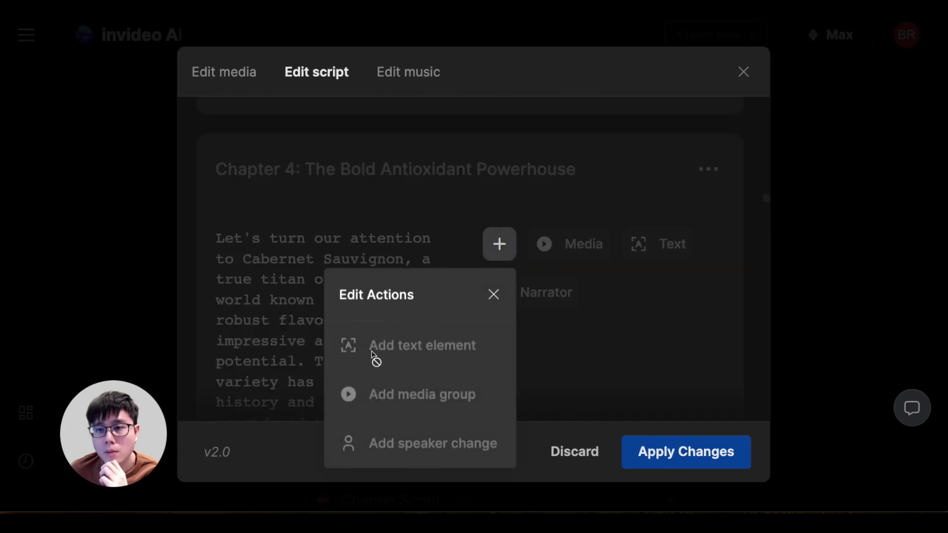
left_click(658, 299)
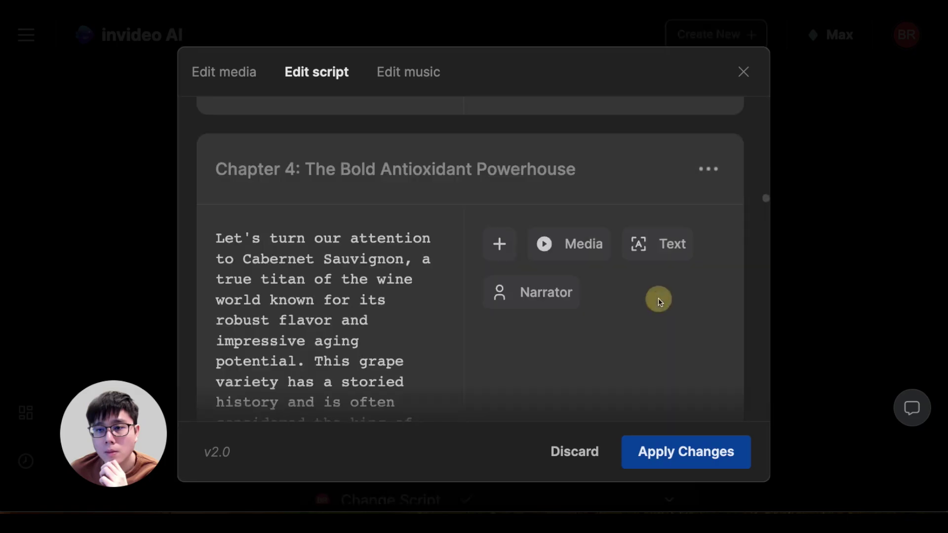
left_click(658, 247)
left_click(393, 467)
key("ctrl+a")
type("dasdasdas")
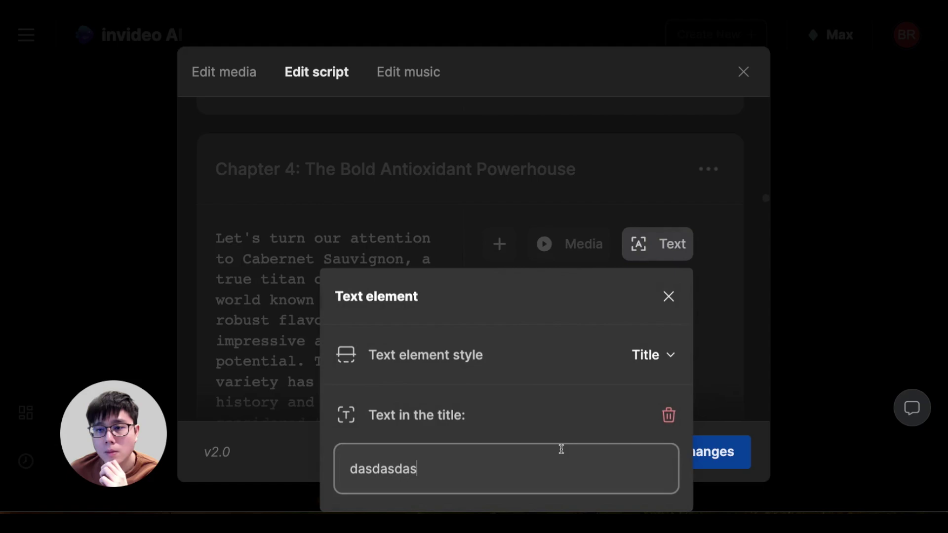
left_click(727, 345)
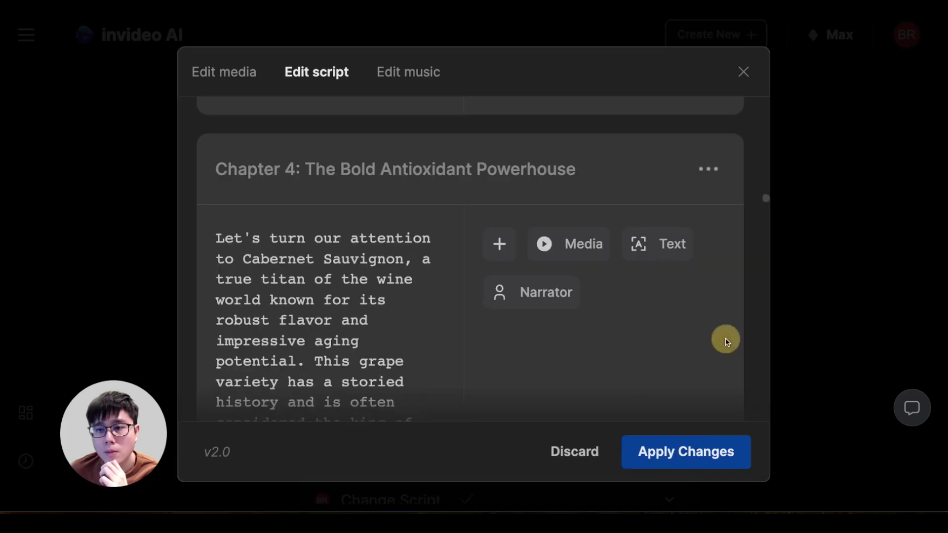
left_click(672, 252)
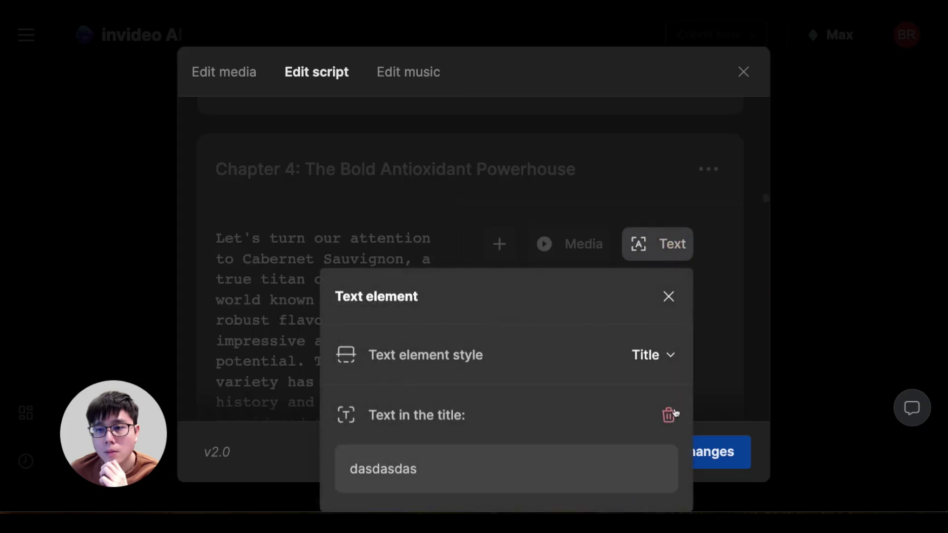
left_click(674, 414)
Delete the title text element from the first line of Chapter 5, "The Versatile Food Pairing Champion"
scroll(718, 331, "down", 9)
scroll(718, 331, "down", 15)
scroll(718, 331, "down", 15)
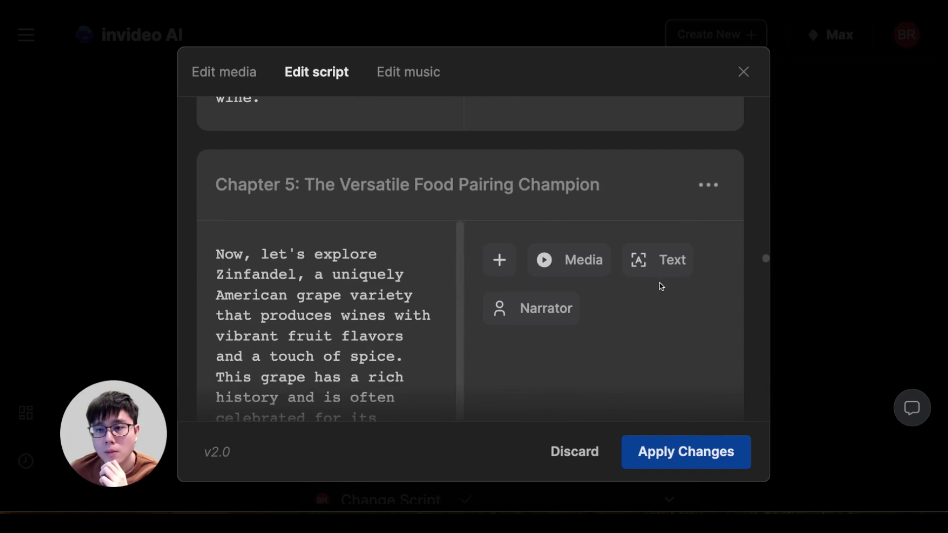
left_click(656, 259)
left_click(670, 425)
Delete the title text element "The Full-Bodied Enigma" from Chapter 6's first line
scroll(691, 365, "down", 5)
scroll(692, 360, "down", 5)
scroll(694, 357, "up", 6)
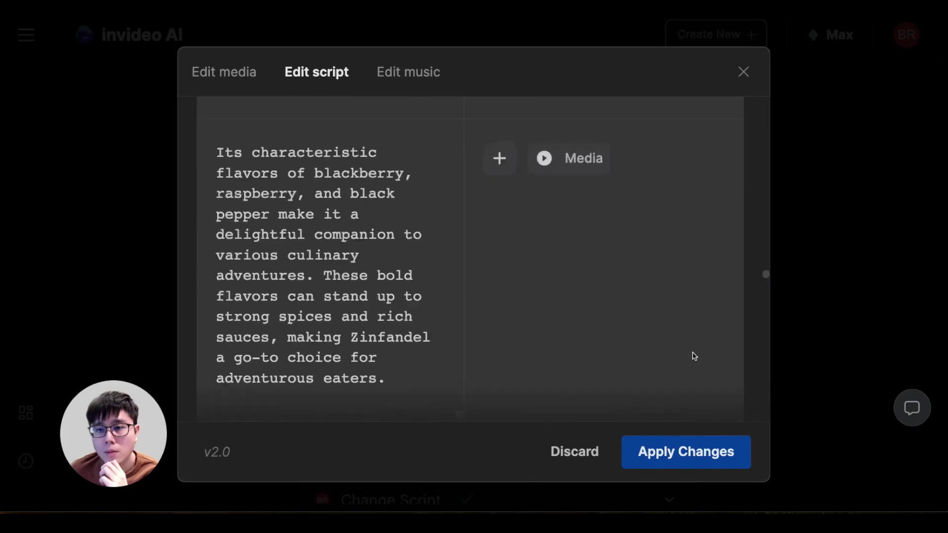
scroll(706, 345, "up", 8)
scroll(714, 339, "down", 20)
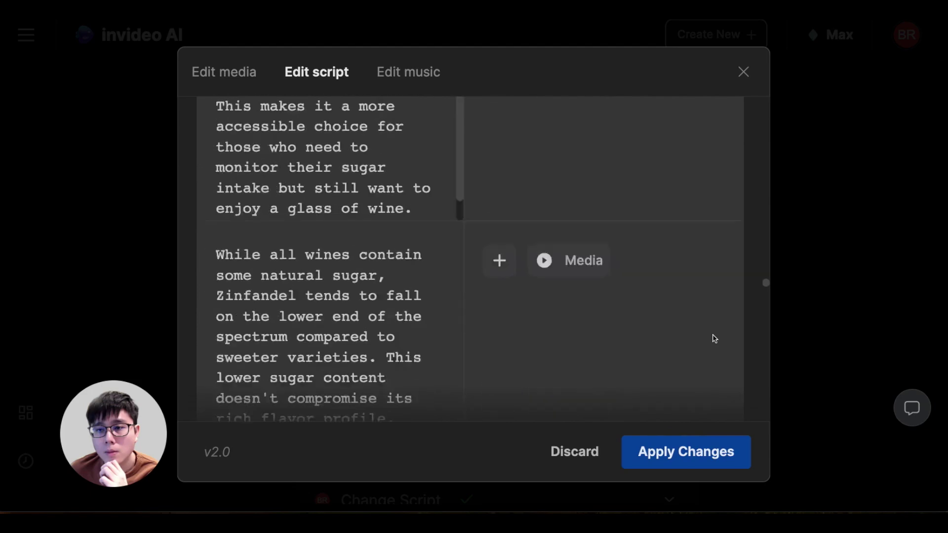
scroll(715, 339, "down", 7)
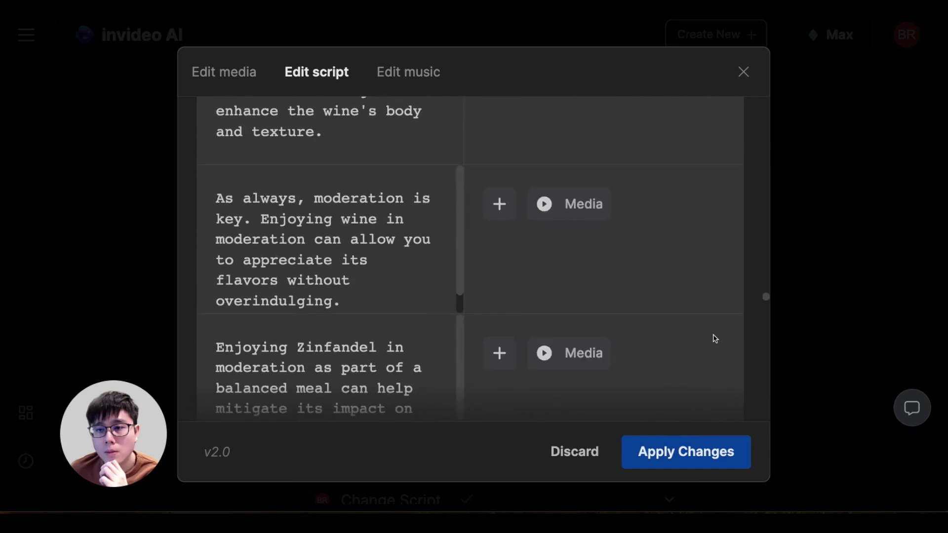
scroll(707, 330, "down", 10)
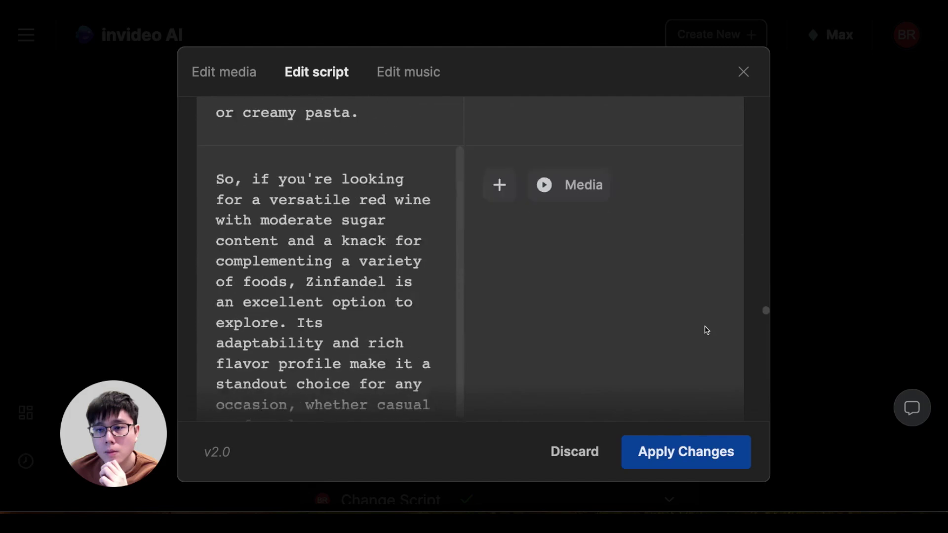
left_click(671, 286)
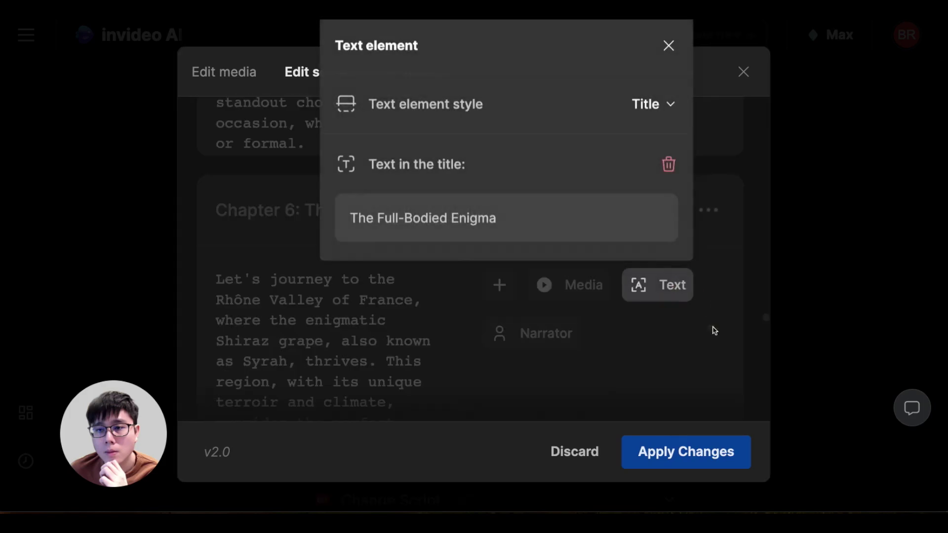
left_click(670, 168)
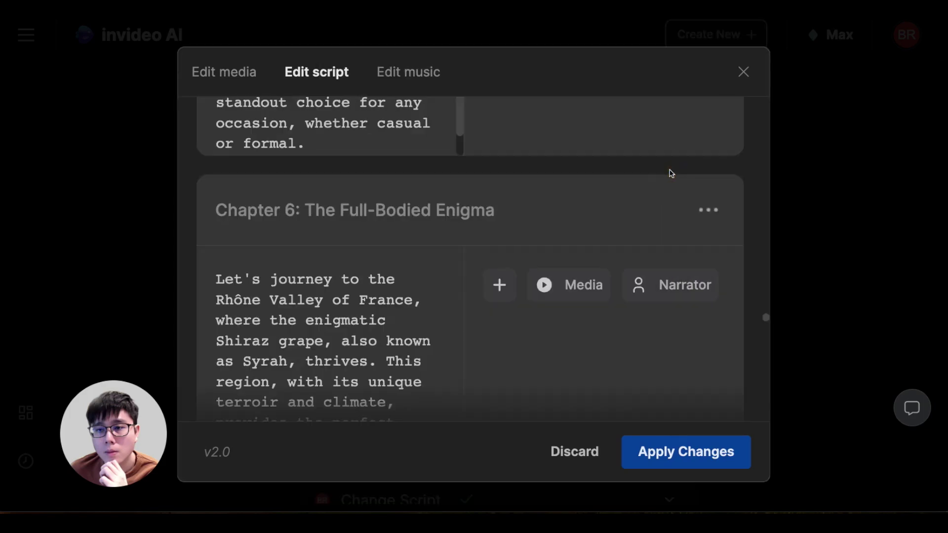
Delete the title text element "The Rich and Velvety Polyphenol Powerhouse" from Chapter 7's first line
scroll(673, 195, "down", 5)
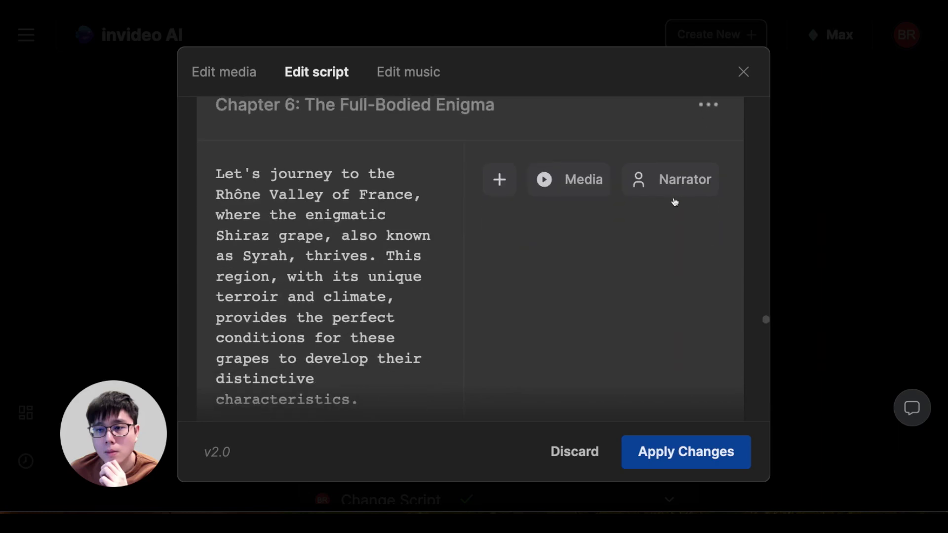
scroll(722, 265, "down", 8)
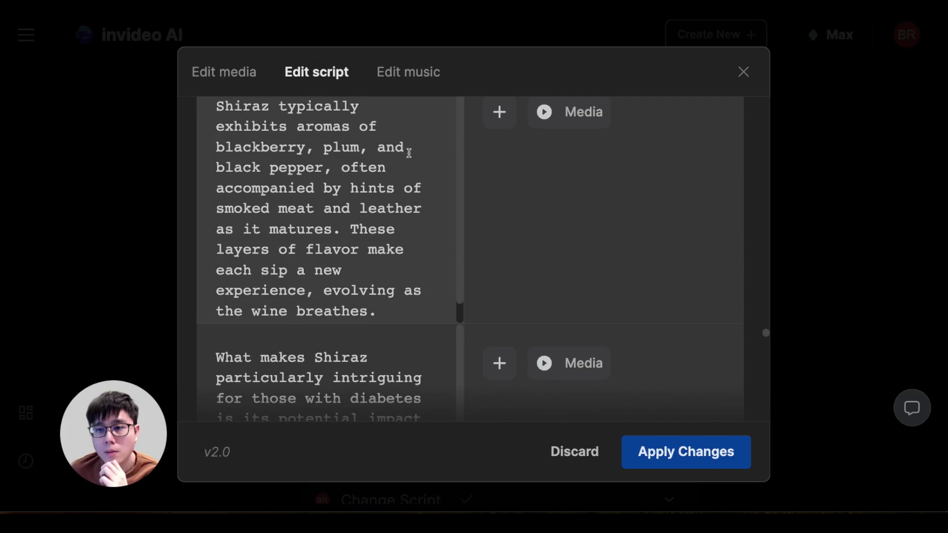
scroll(739, 251, "down", 10)
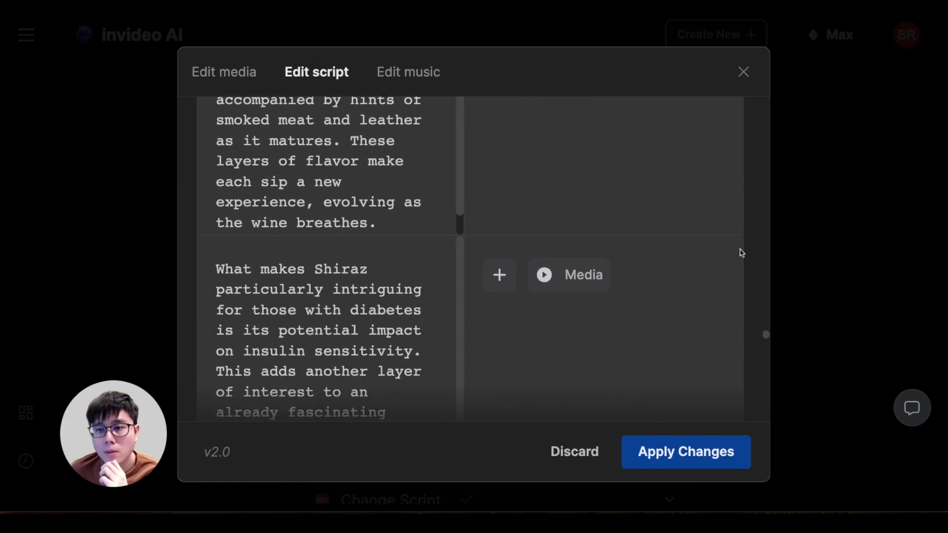
scroll(740, 253, "down", 12)
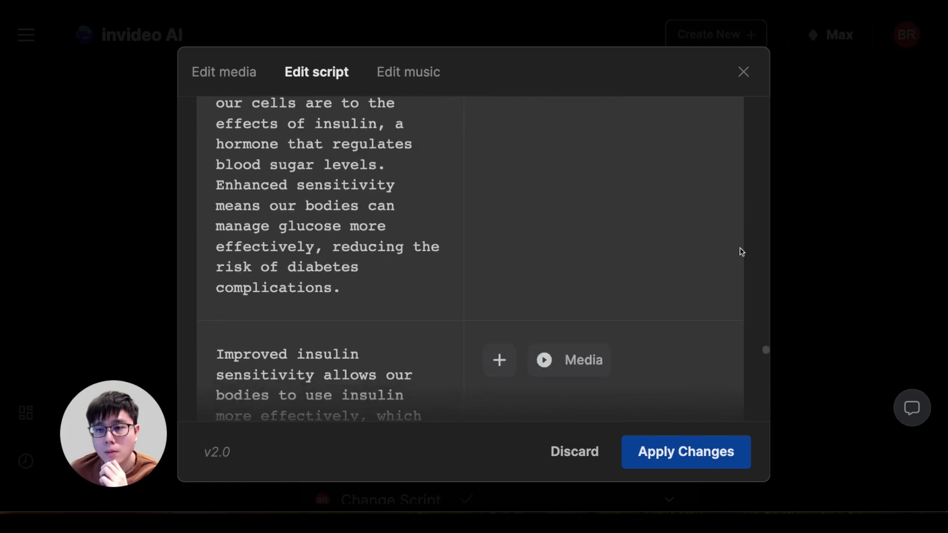
scroll(738, 252, "down", 6)
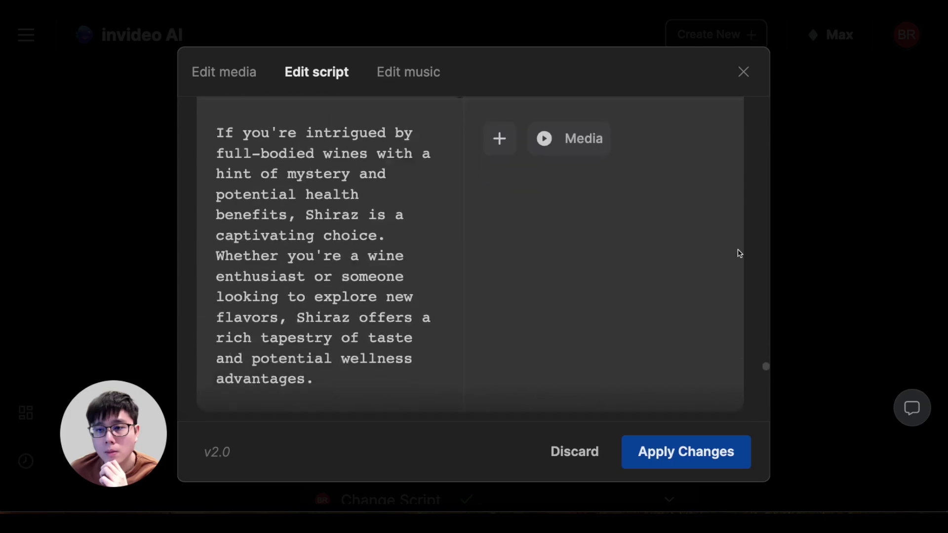
left_click(667, 352)
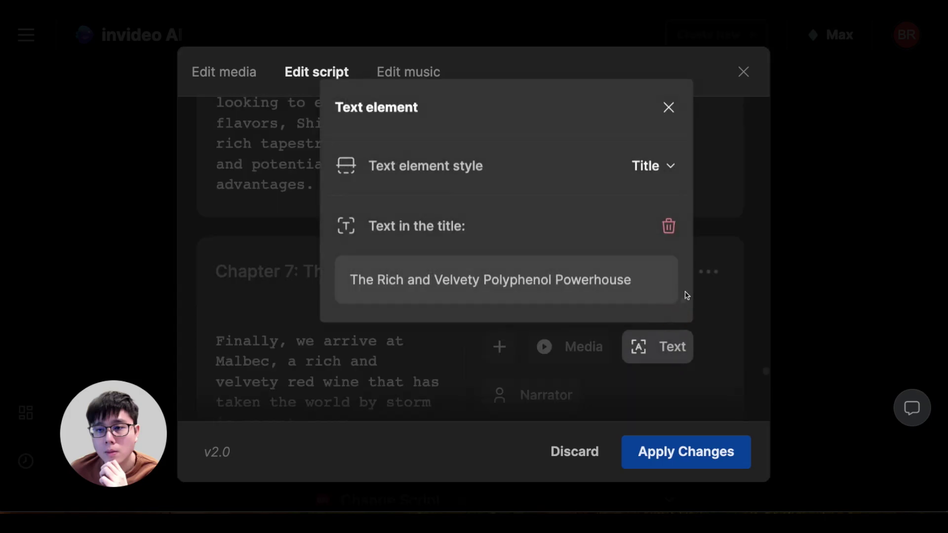
left_click(672, 234)
Delete the title text element from the first line of Chapter 8, "Cheers to Your Health!"
scroll(696, 296, "down", 10)
scroll(697, 299, "up", 10)
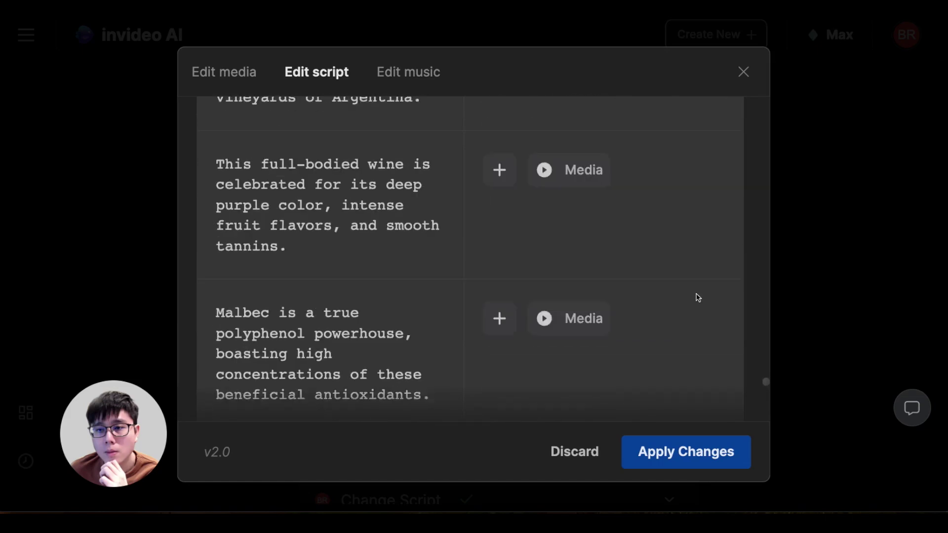
scroll(697, 297, "down", 8)
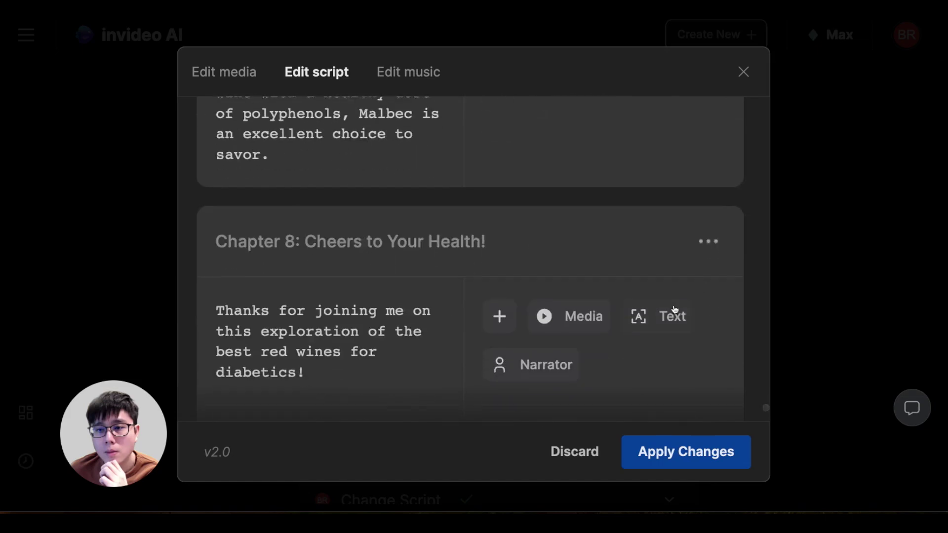
left_click(674, 309)
left_click(668, 194)
Return to Chapter 1's opening line and compare its script text with the keywords used to get its media
scroll(650, 339, "down", 5)
scroll(656, 340, "up", 15)
scroll(657, 341, "up", 15)
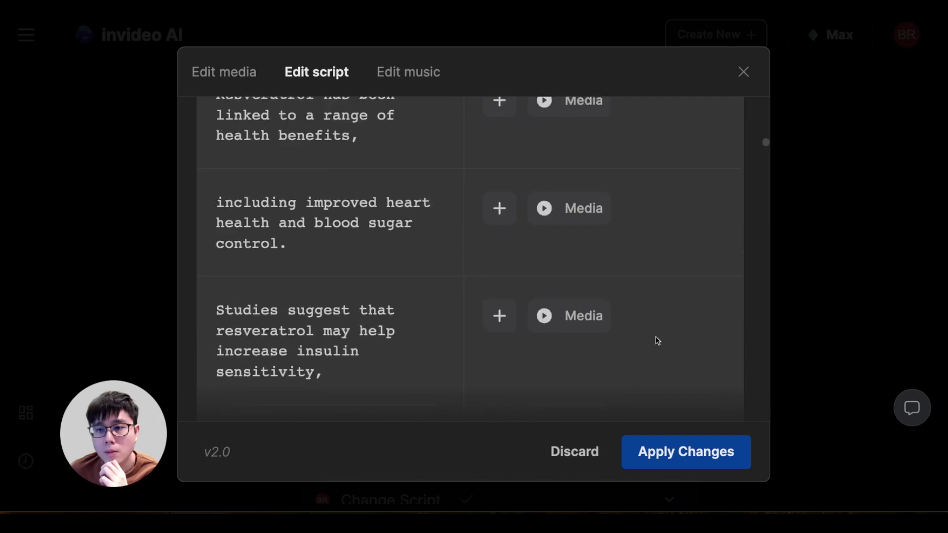
scroll(658, 341, "up", 10)
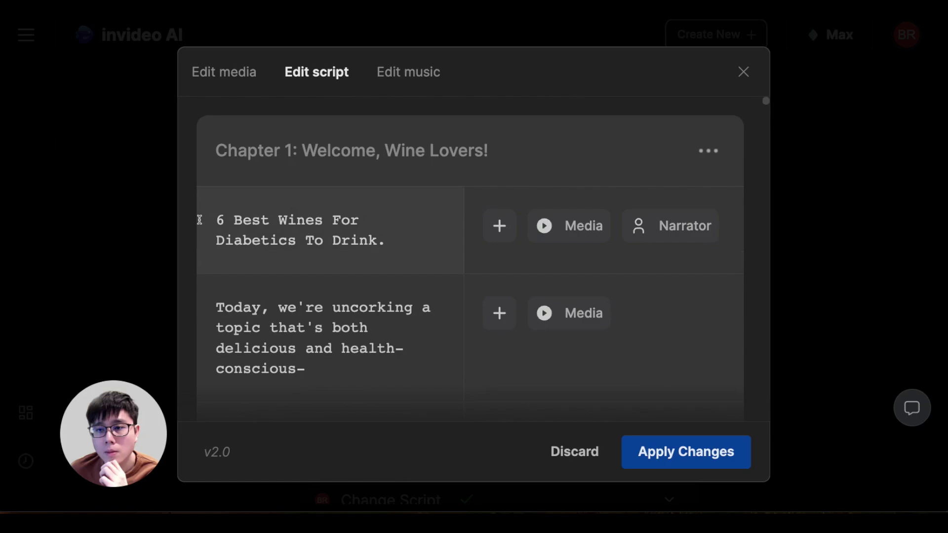
left_click_drag(219, 219, 377, 230)
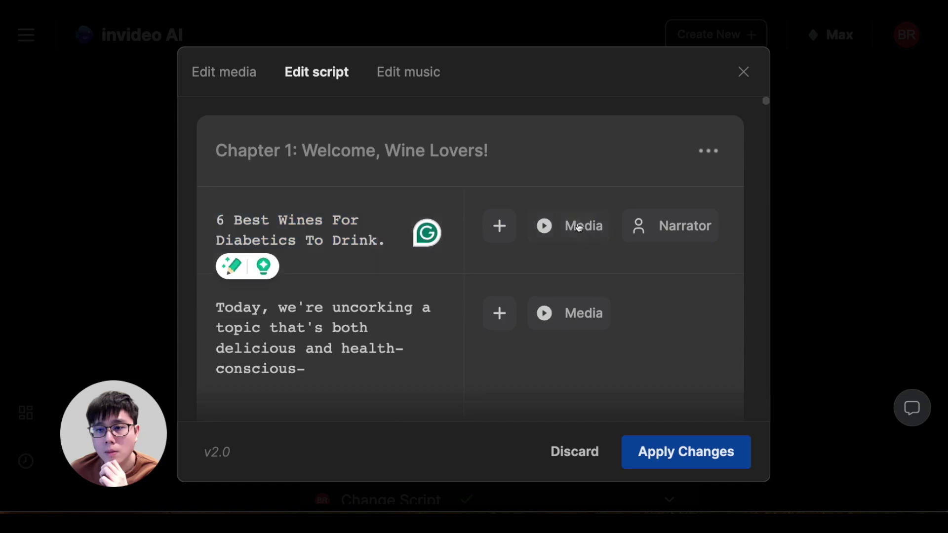
left_click(562, 239)
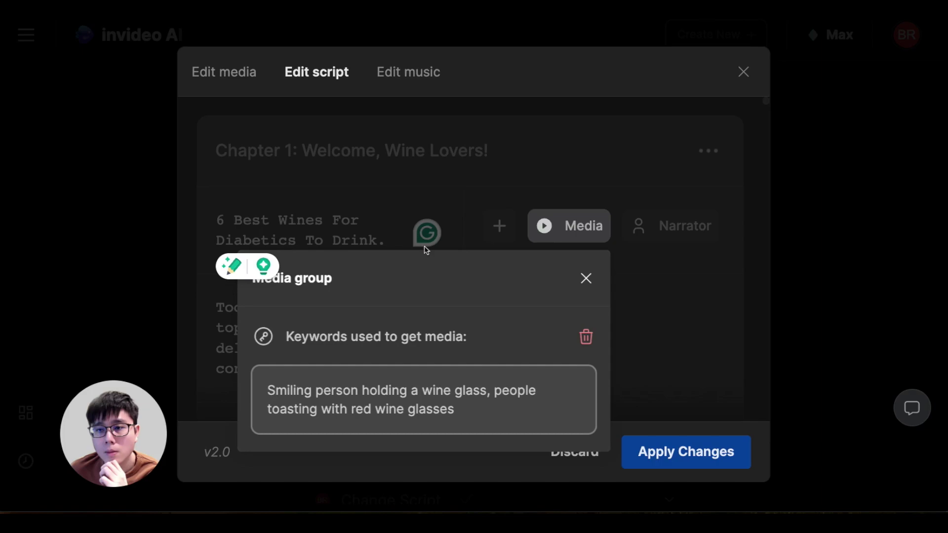
left_click_drag(261, 390, 479, 396)
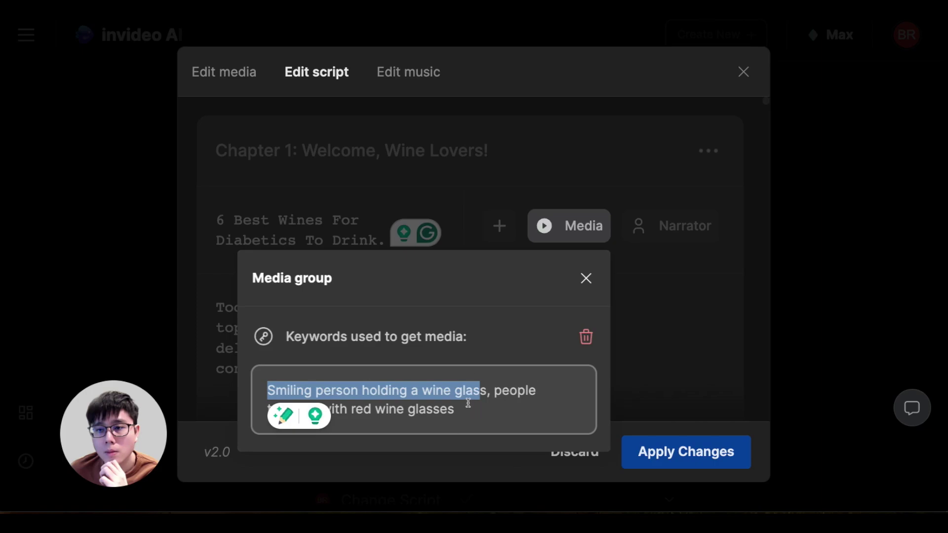
left_click_drag(464, 404, 265, 387)
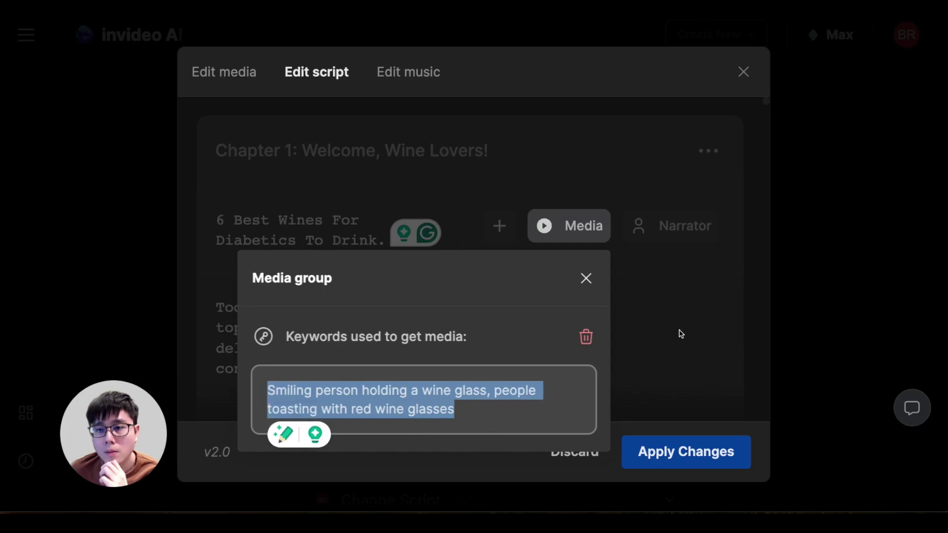
left_click(679, 332)
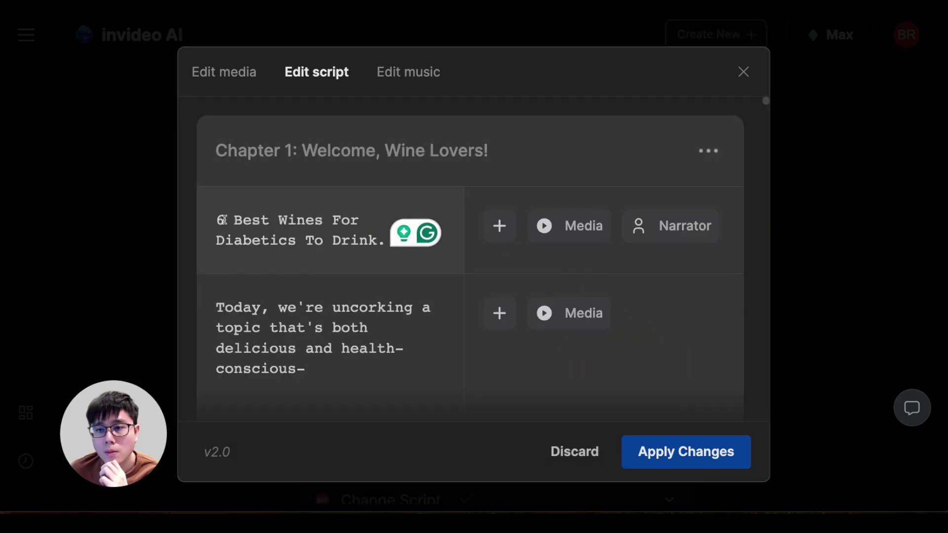
left_click_drag(220, 220, 364, 232)
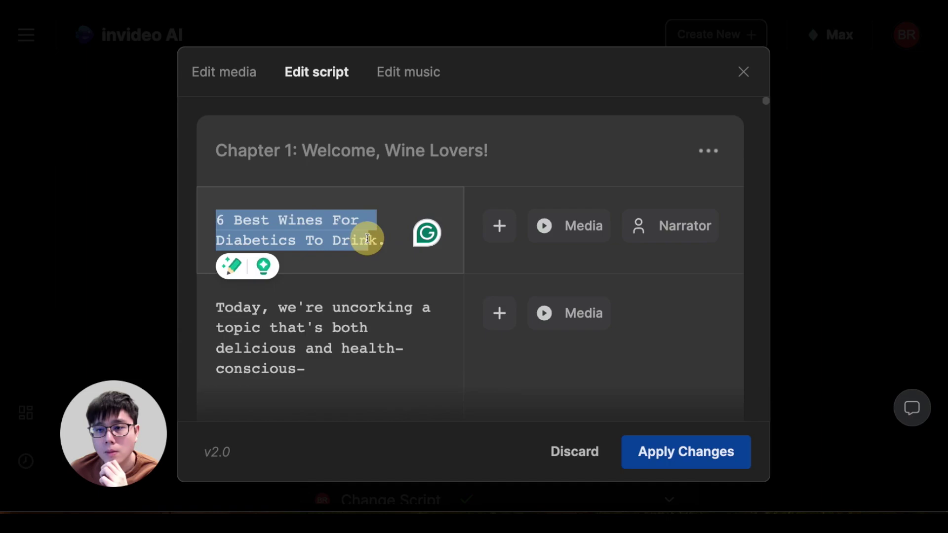
left_click(552, 232)
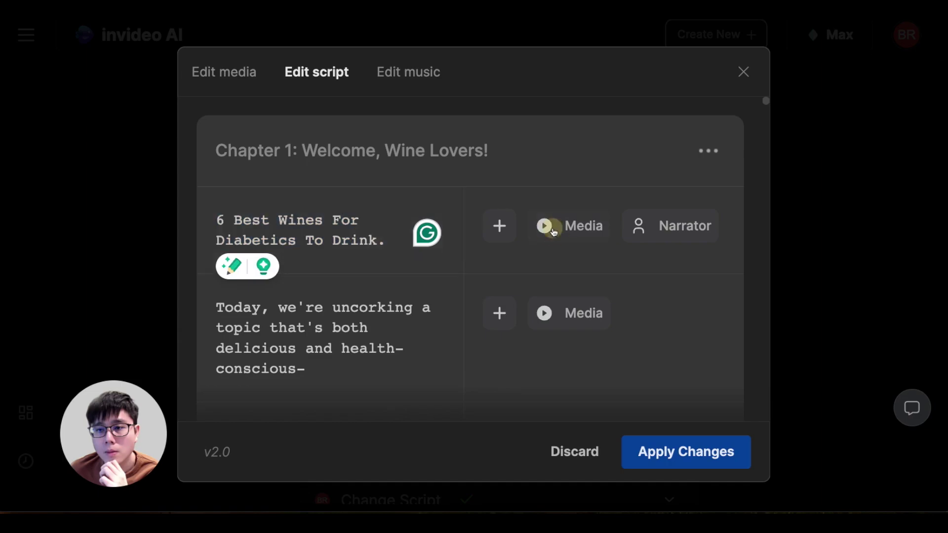
Try replacing the media keywords of Chapter 1's opening line with "subscribe button for youtube"
left_click_drag(459, 422, 370, 389)
left_click(217, 362)
left_click_drag(454, 410, 270, 390)
key("ctrl+c")
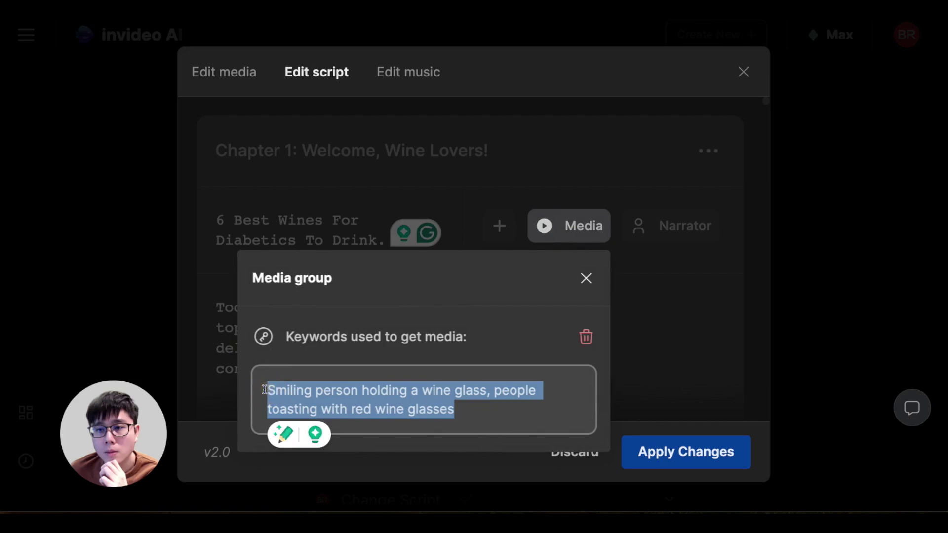
key("BackSpace")
type("subscribe bnu")
key("BackSpace")
key("BackSpace")
type("utton for youtube")
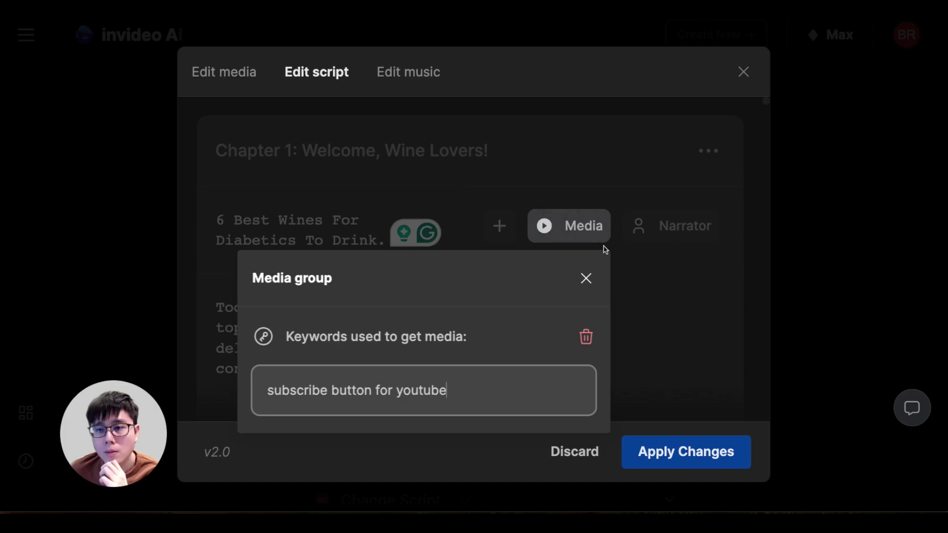
Restore the opening line's media keywords to "Smiling person holding a wine glass, people toasting with red wine glasses"
key("ctrl+a")
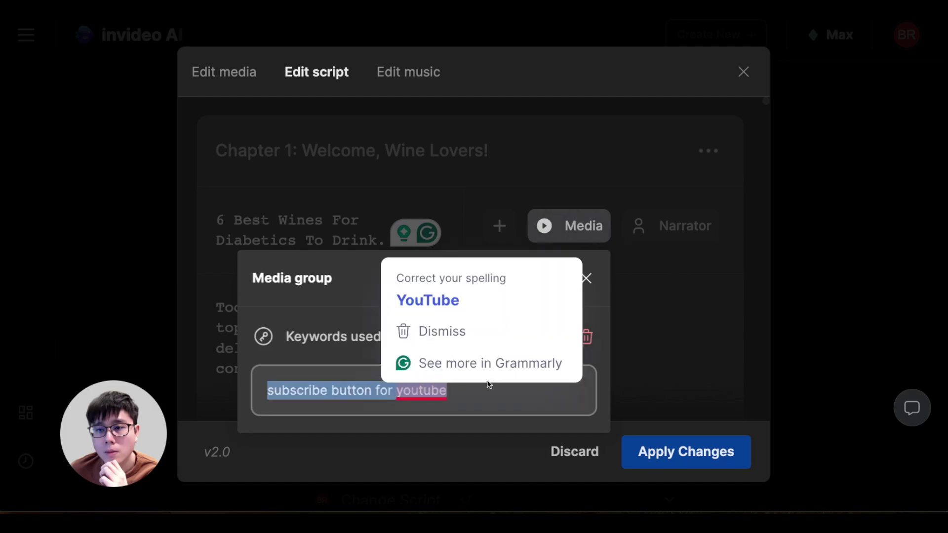
key("ctrl+v")
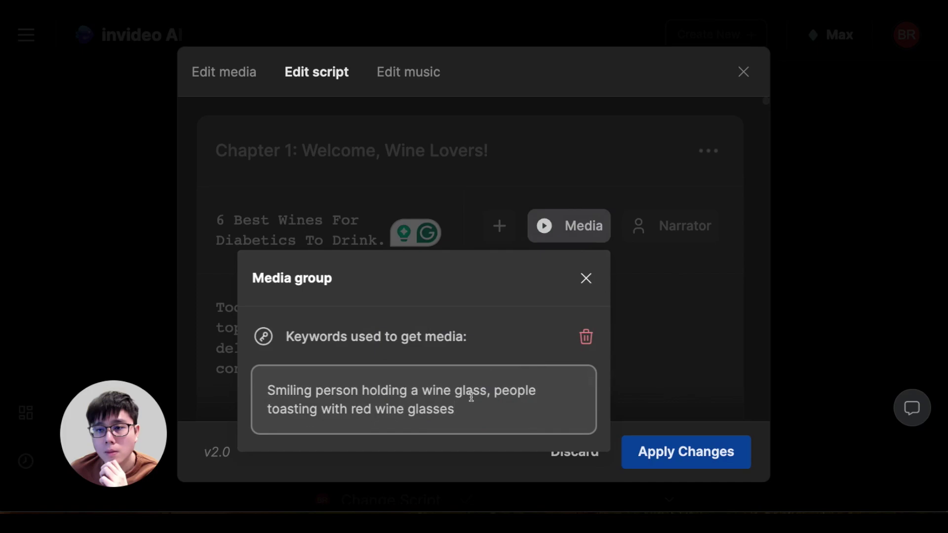
left_click(586, 278)
Read through Chapter 1's script lines and check that each segment has its own media group
left_click_drag(225, 219, 368, 255)
scroll(442, 205, "down", 1)
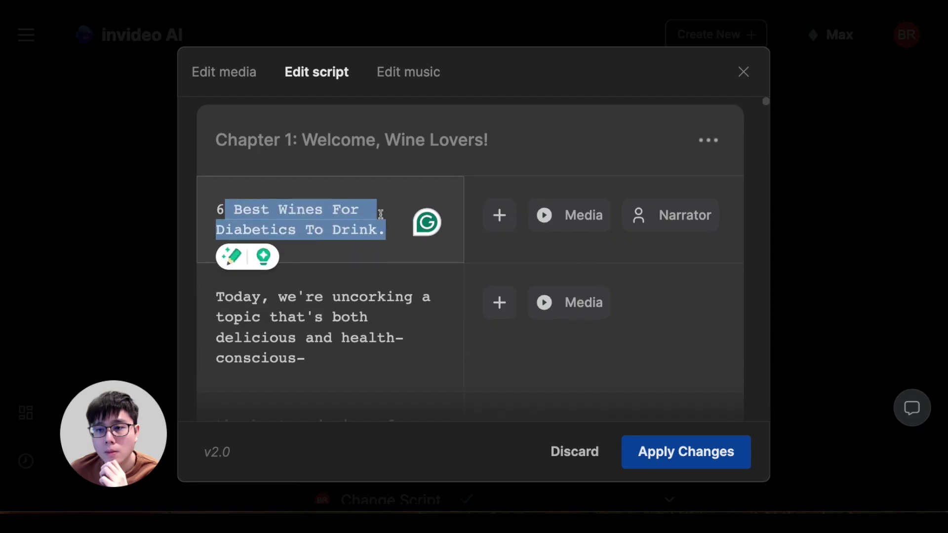
scroll(422, 233, "down", 2)
left_click_drag(270, 212, 508, 217)
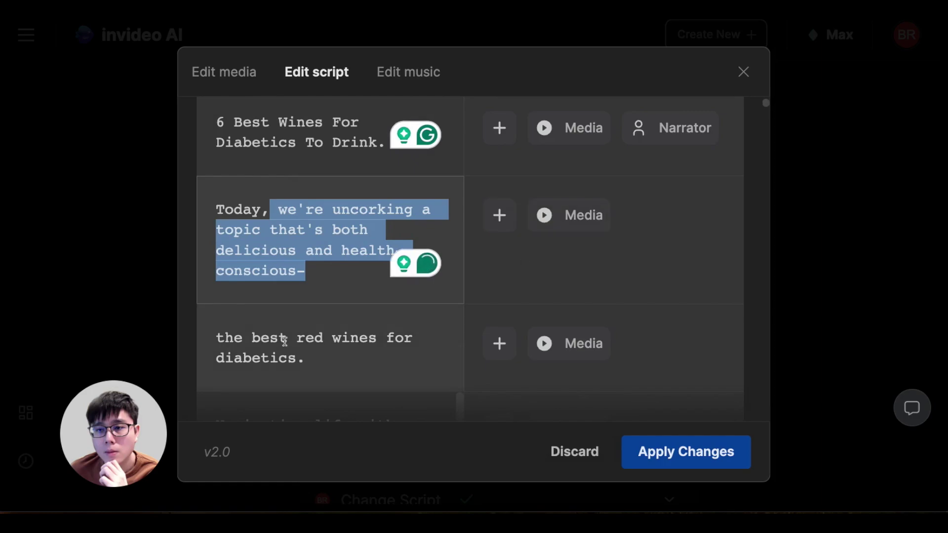
left_click_drag(286, 338, 546, 358)
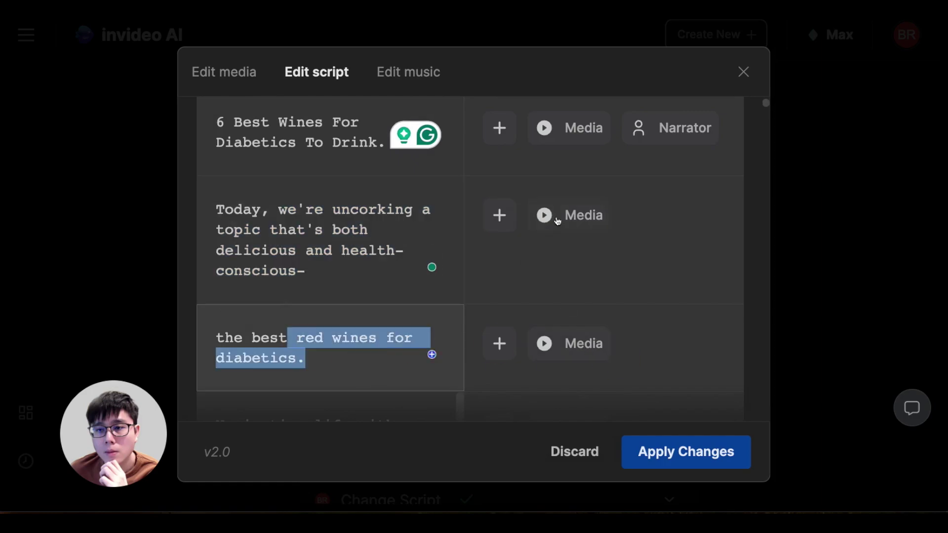
scroll(563, 226, "down", 5)
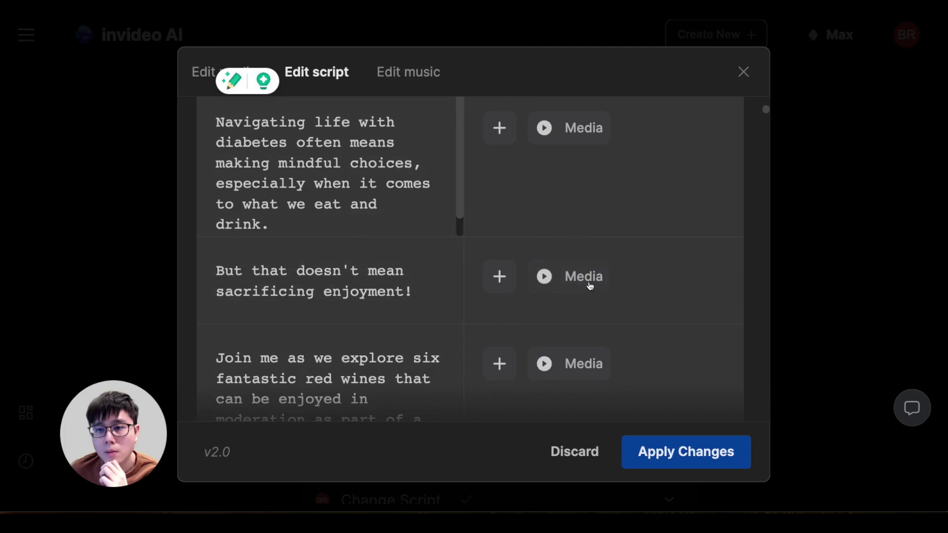
scroll(568, 266, "up", 2)
scroll(545, 250, "down", 6)
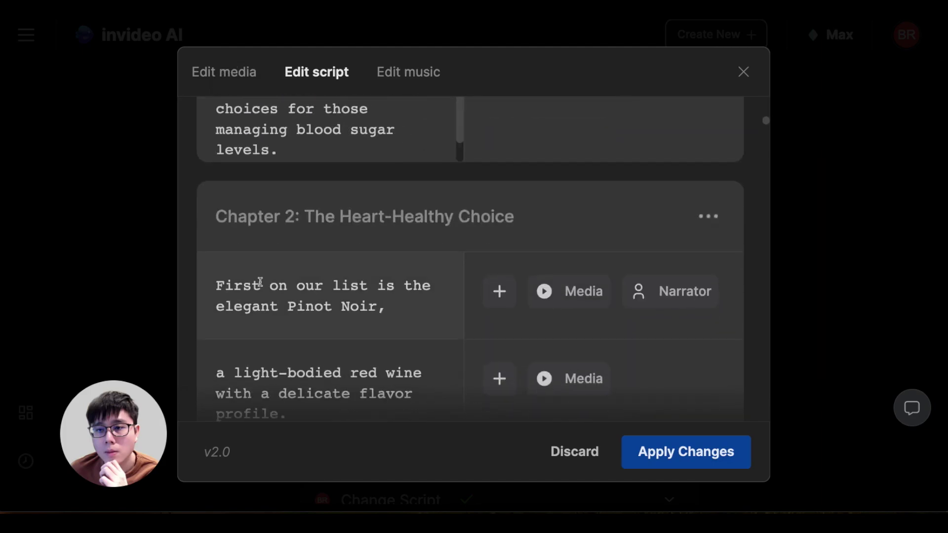
Compare Chapter 2's opening line about Pinot Noir with the keywords used to get its media
left_click_drag(243, 288, 324, 288)
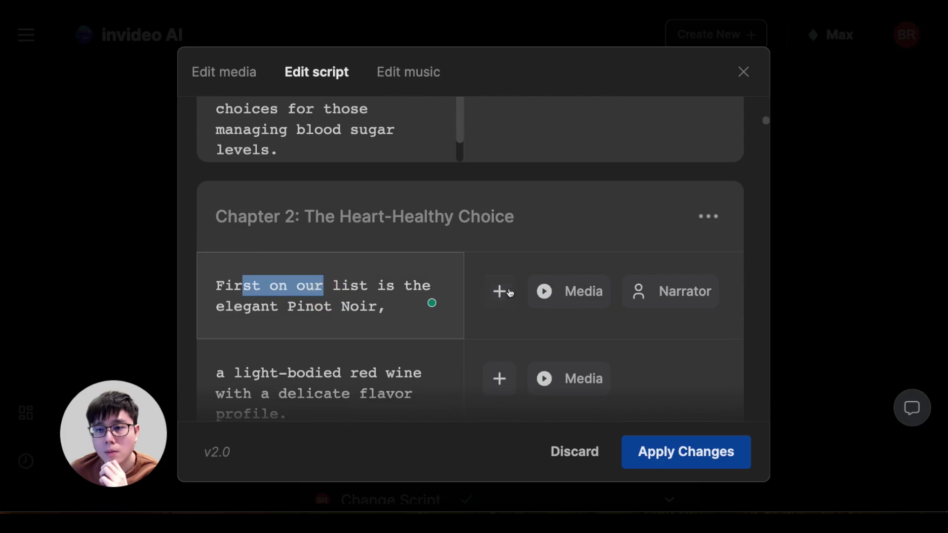
left_click(583, 291)
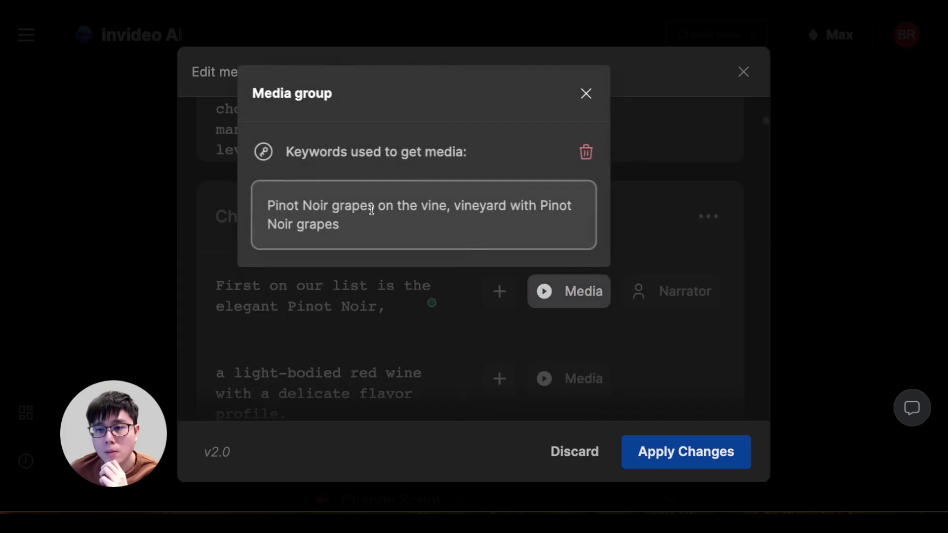
left_click_drag(271, 204, 494, 205)
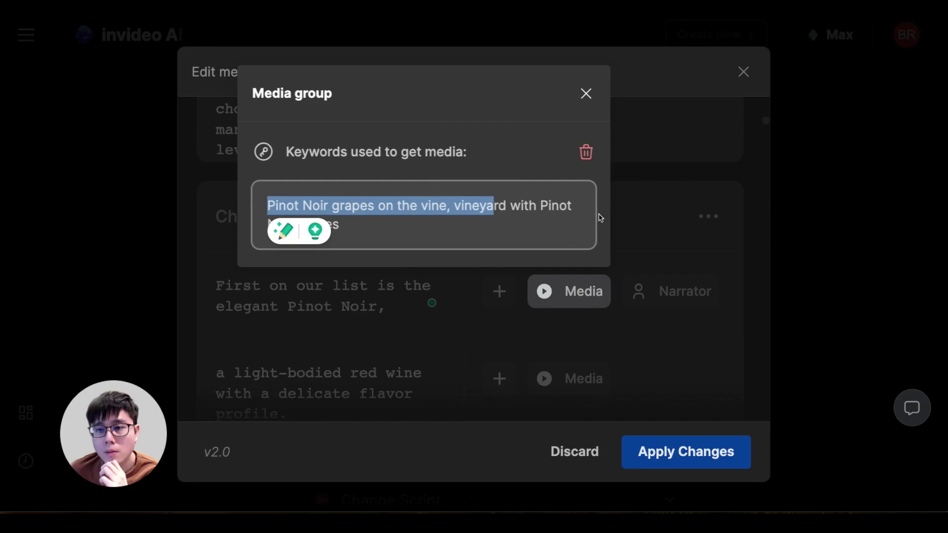
left_click(400, 295)
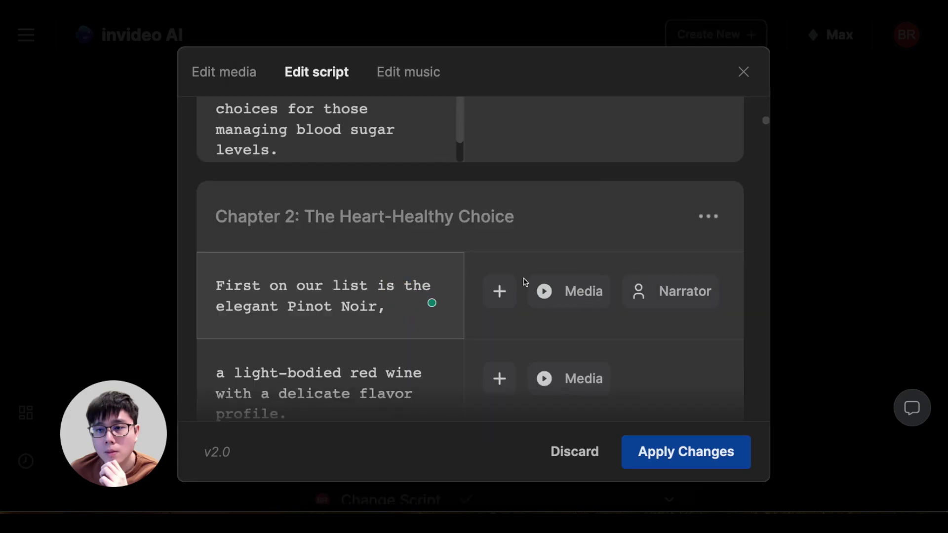
Examine the media keywords behind Chapter 1's last line and its opening line against their script text
scroll(491, 306, "down", 2)
scroll(497, 322, "up", 8)
scroll(498, 322, "up", 1)
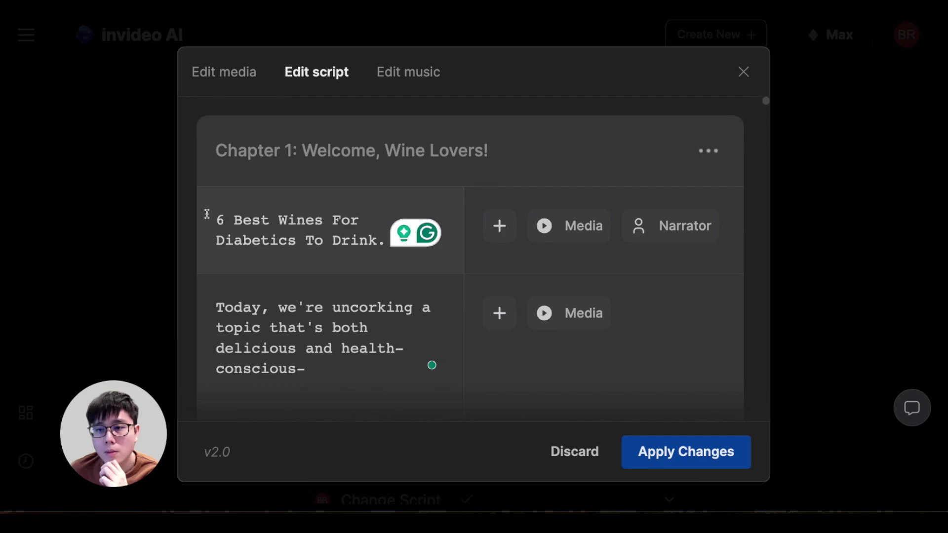
left_click_drag(209, 214, 351, 247)
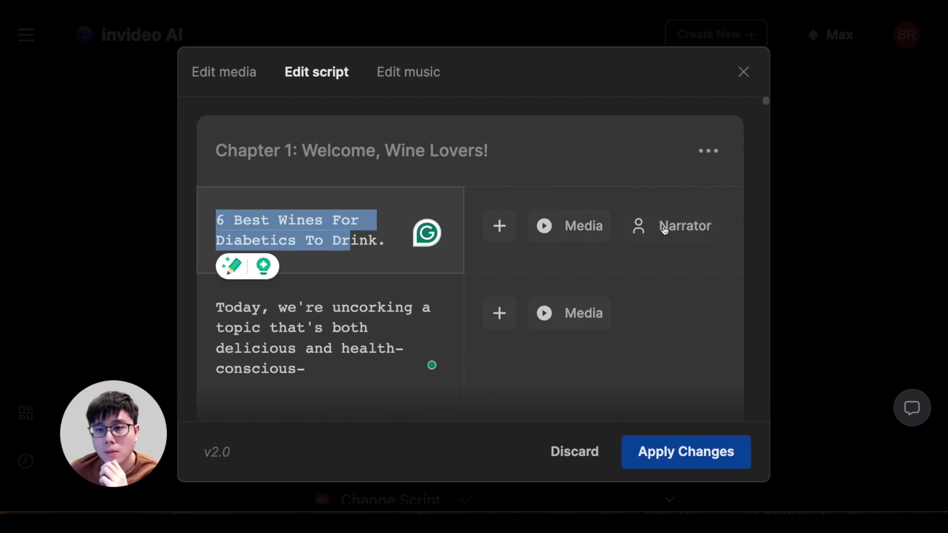
scroll(651, 236, "down", 5)
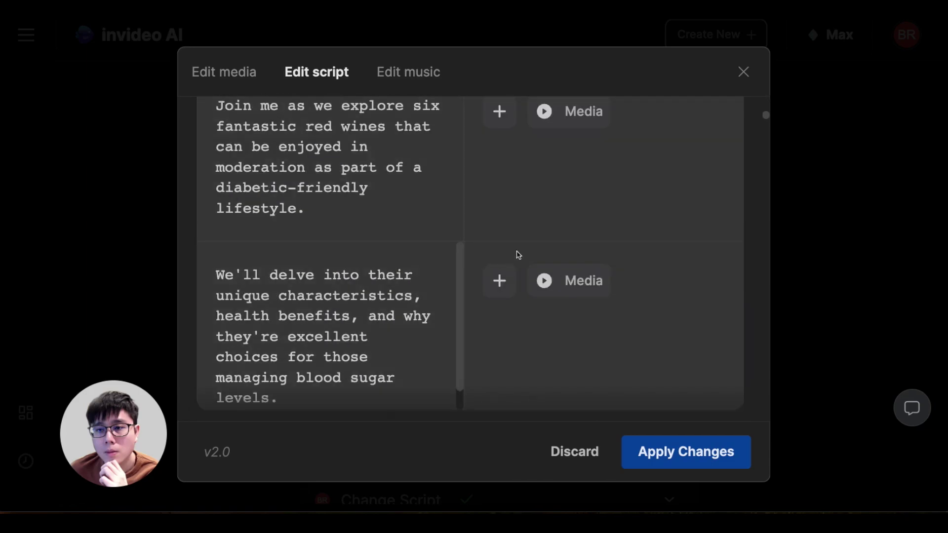
left_click(566, 279)
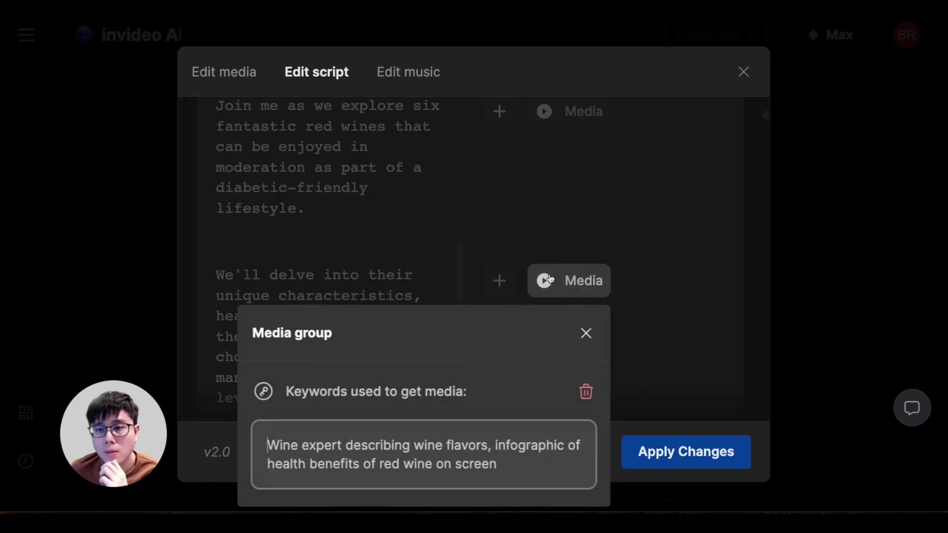
left_click(585, 331)
scroll(359, 204, "up", 5)
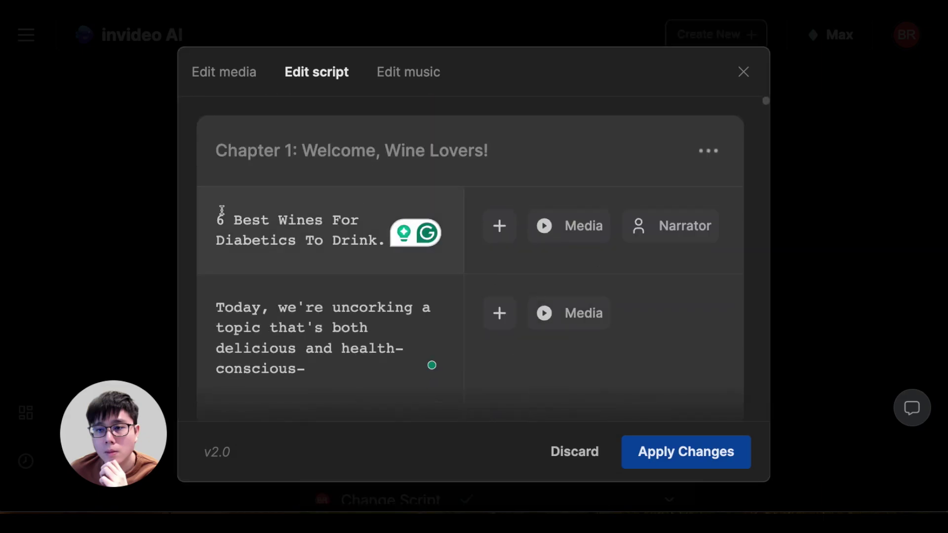
left_click_drag(213, 210, 324, 239)
left_click(568, 238)
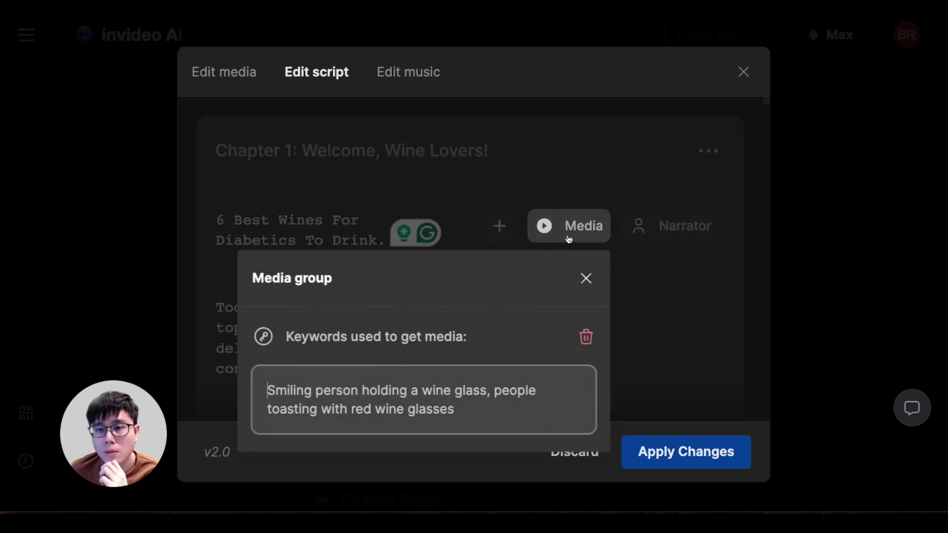
left_click(587, 280)
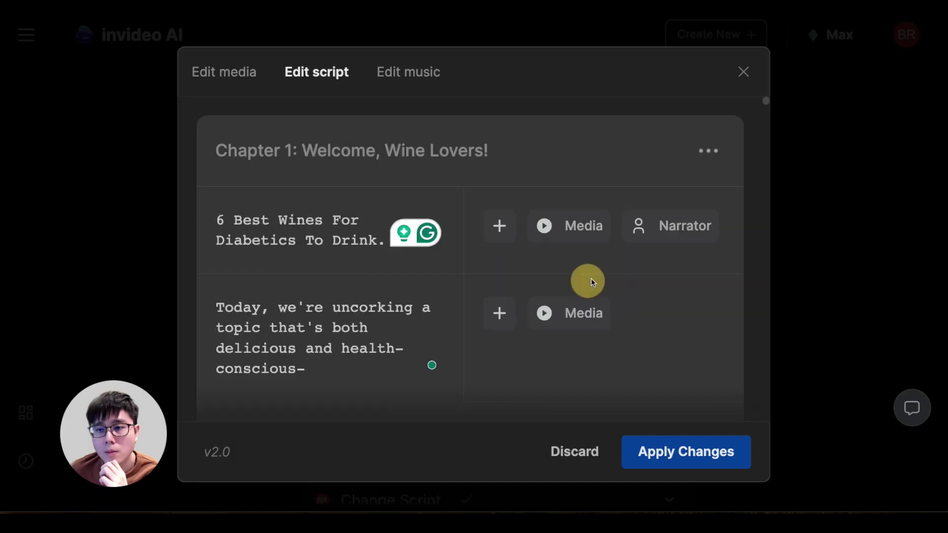
Skim the remaining script chapters and apply the script changes to the video
scroll(567, 220, "down", 15)
scroll(571, 228, "down", 15)
scroll(576, 244, "down", 8)
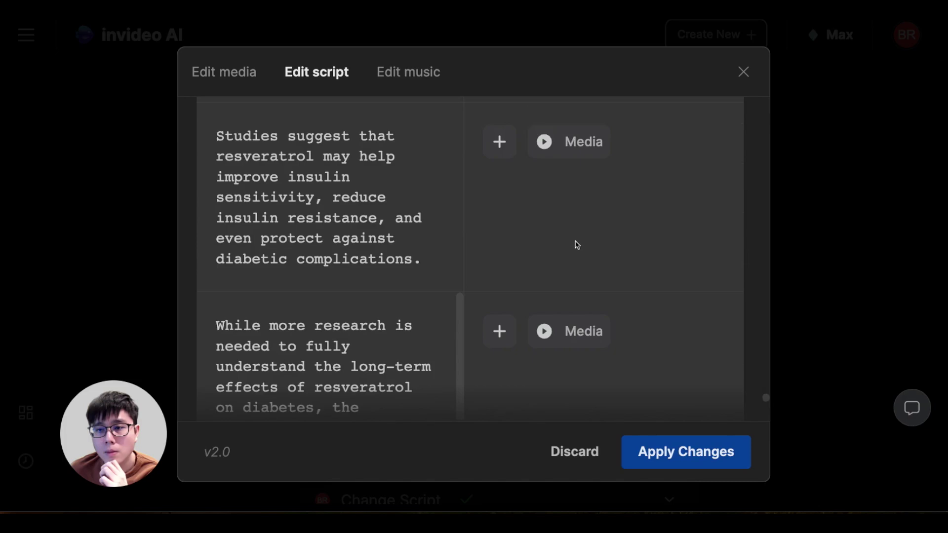
scroll(574, 244, "up", 15)
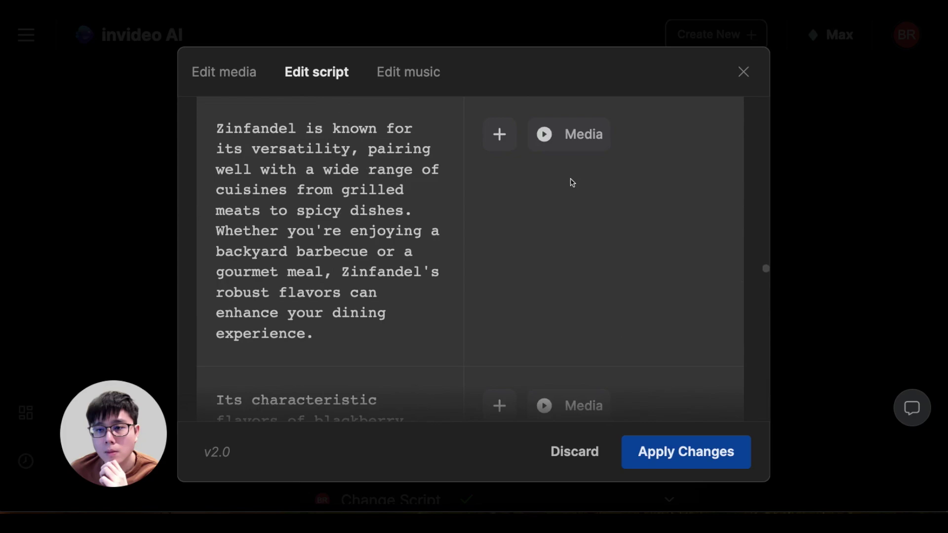
left_click(737, 450)
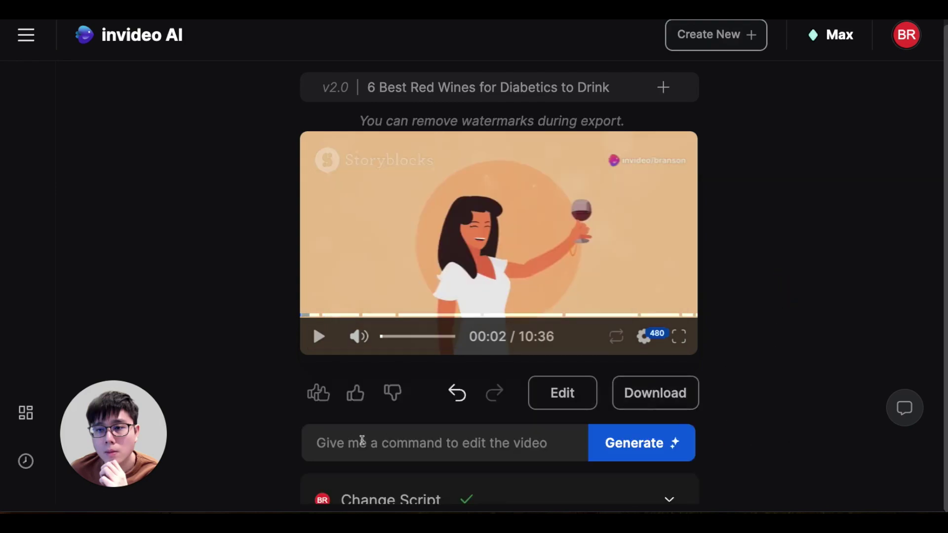
Reopen the video's media editing and inspect the ideal duration and center point settings of Chapter 1's first clip
left_click(585, 395)
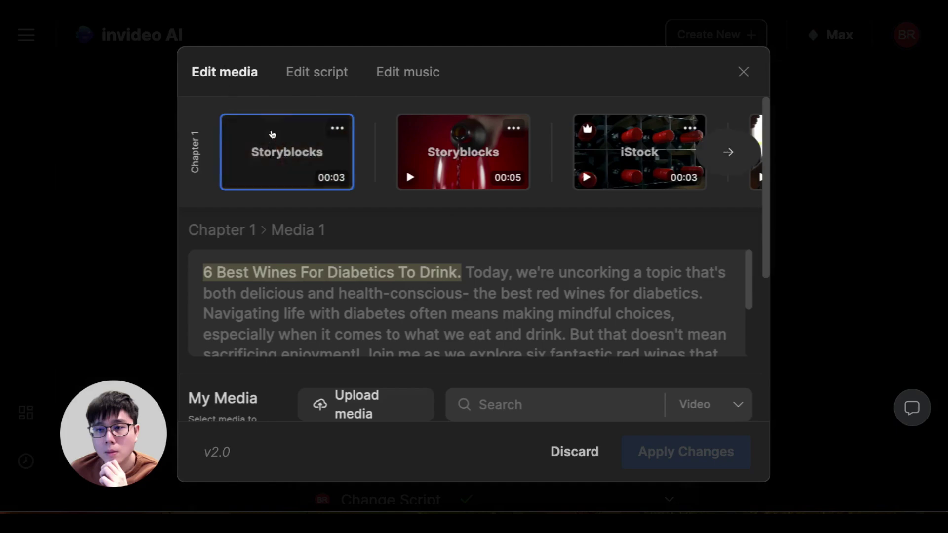
left_click(337, 128)
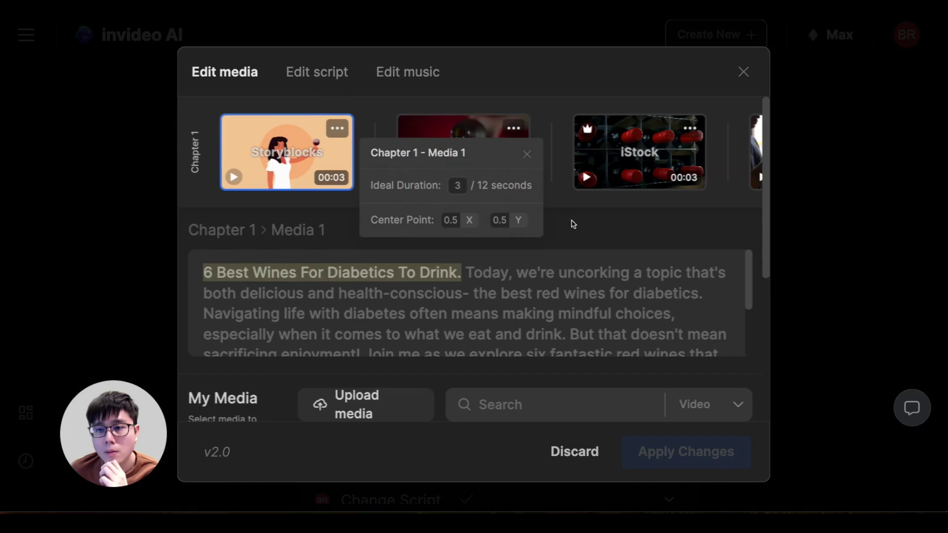
left_click(573, 223)
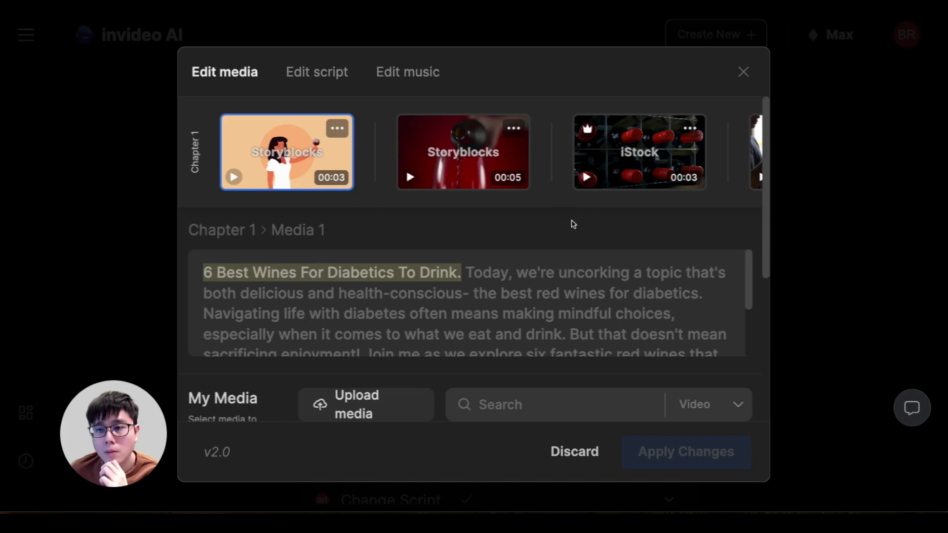
left_click(337, 129)
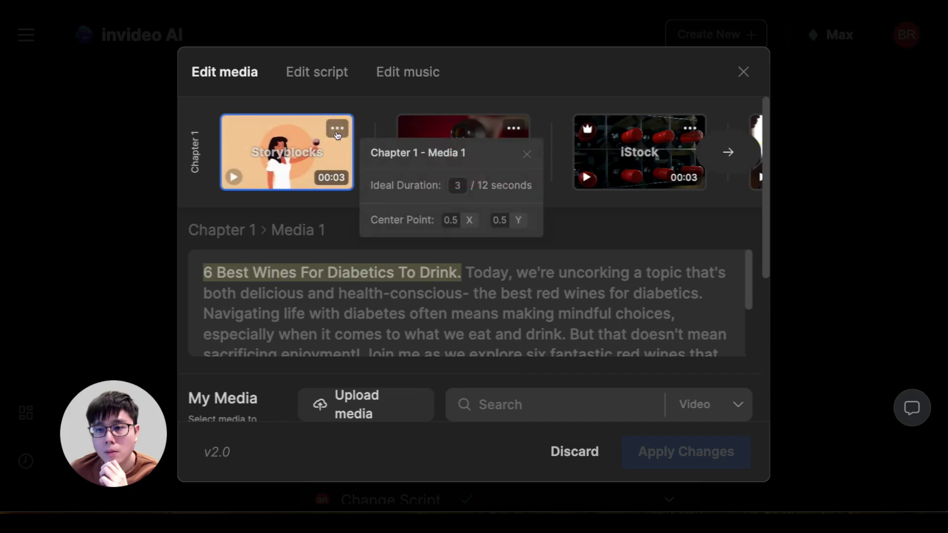
left_click(383, 109)
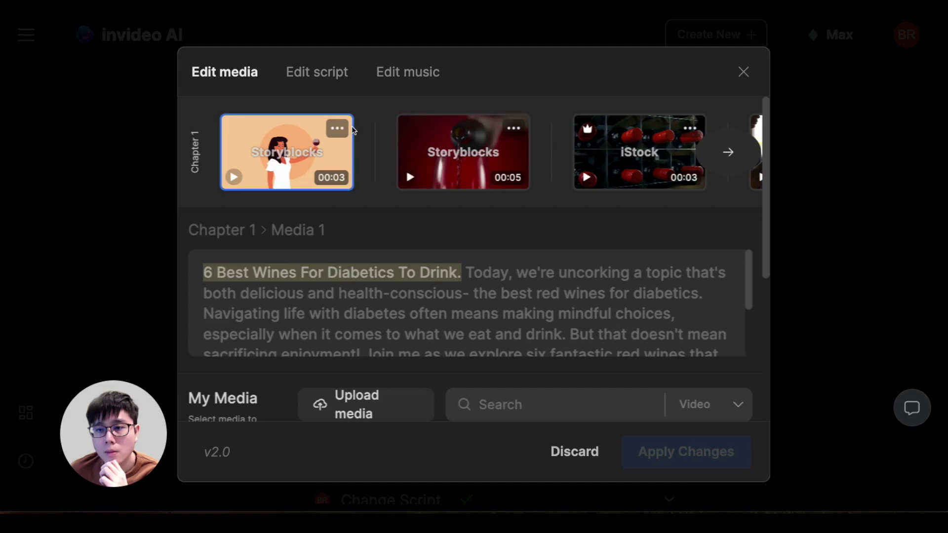
left_click(337, 129)
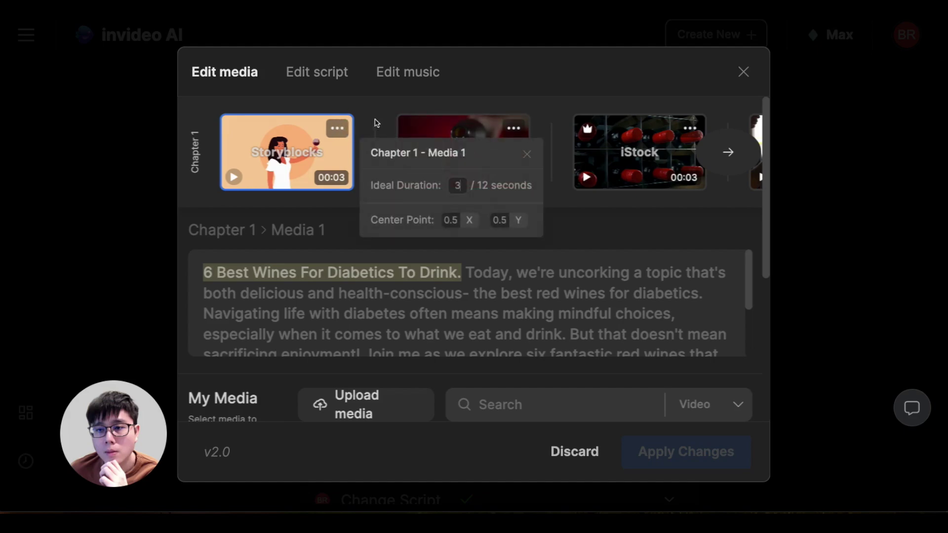
left_click(377, 123)
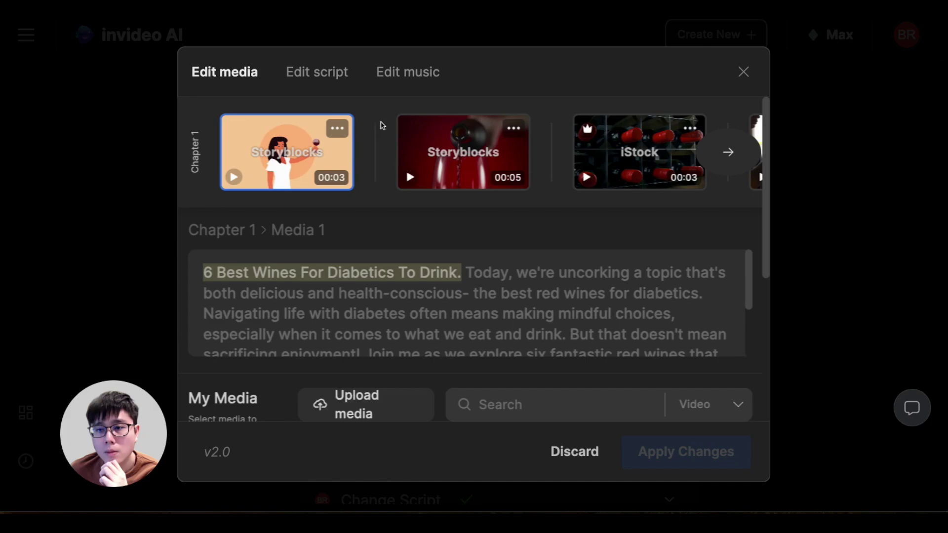
Search the stock videos for "apple" as replacement media for Chapter 1's first clip, with premium stocks included
scroll(408, 193, "down", 1)
scroll(406, 211, "down", 3)
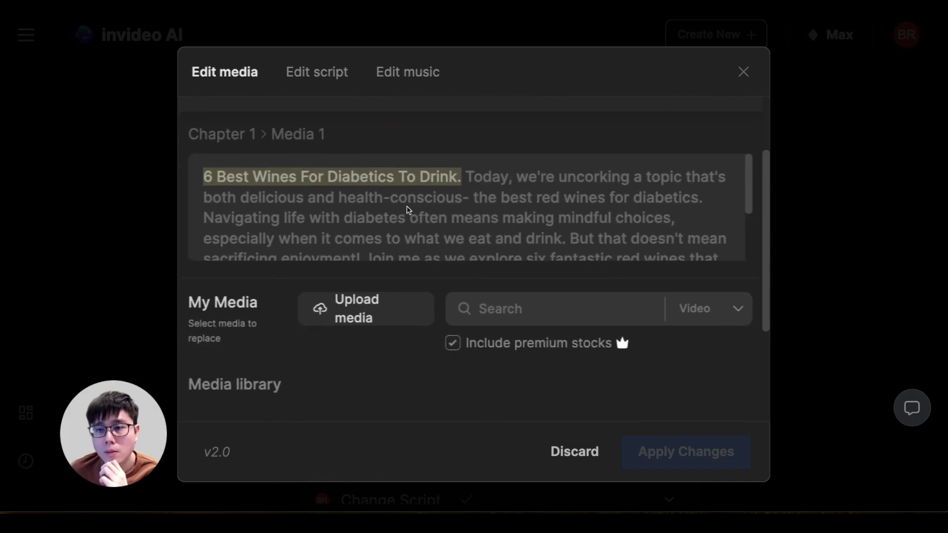
scroll(455, 210, "up", 1)
scroll(387, 174, "up", 3)
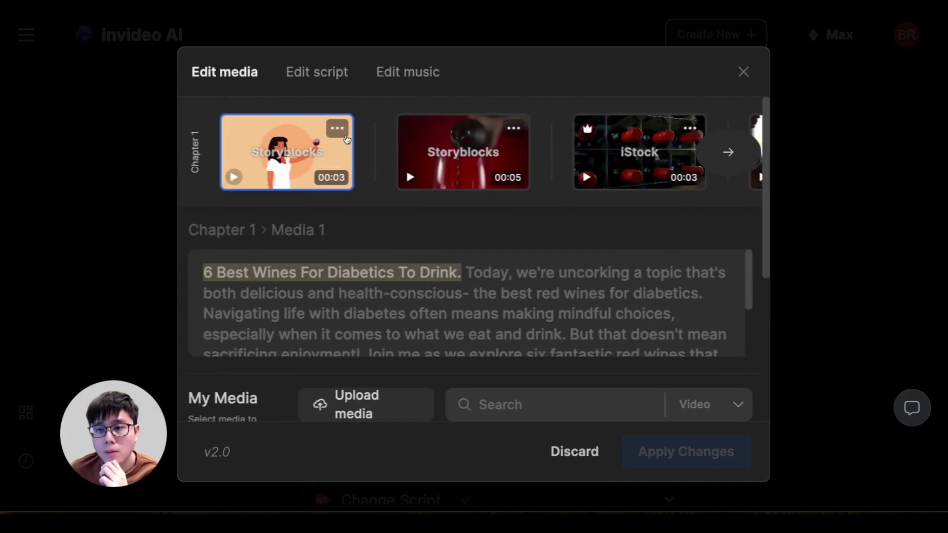
scroll(316, 158, "down", 5)
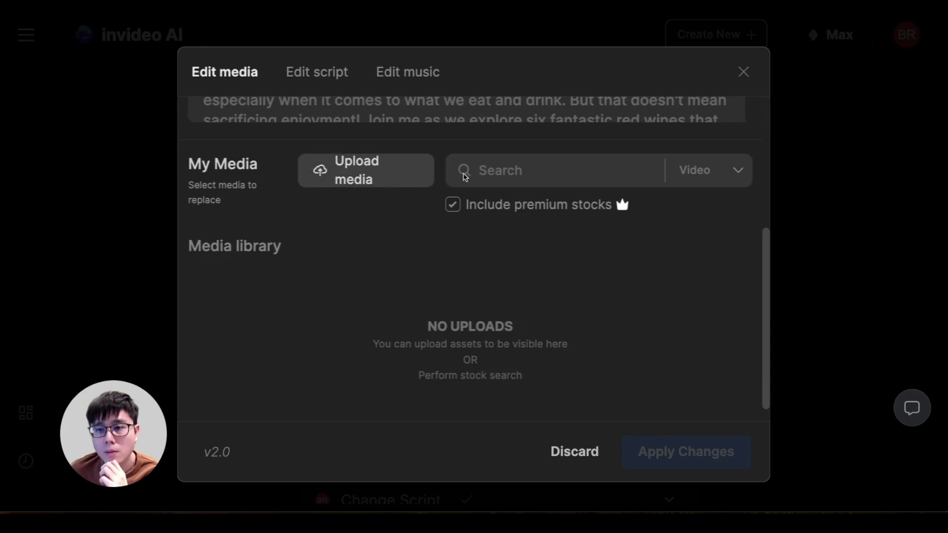
left_click(502, 165)
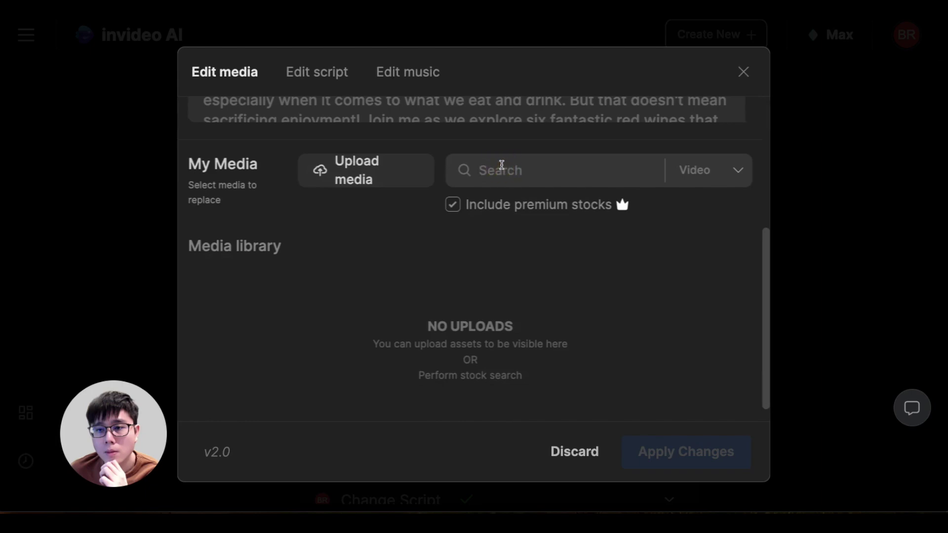
type("apple")
key("Return")
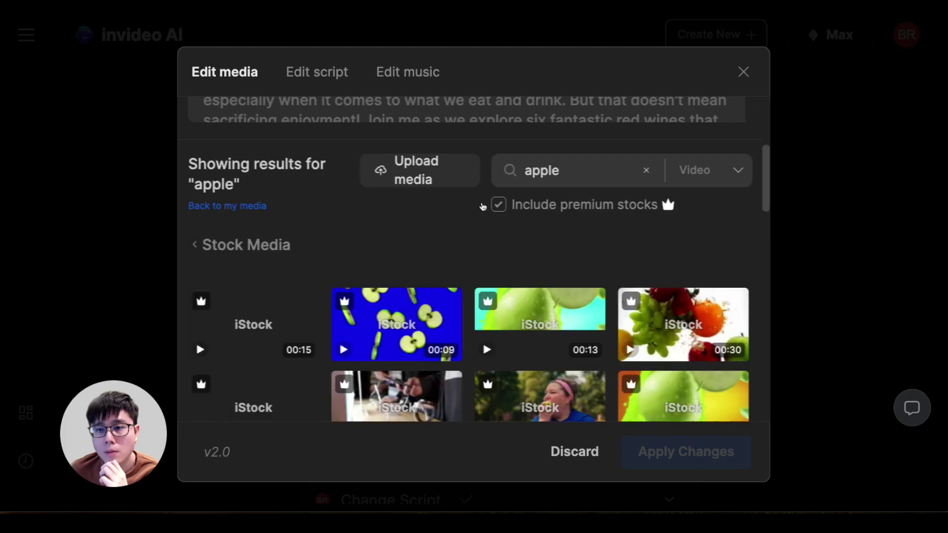
Browse the "apple" stock videos as possible replacements for Chapter 1's first clip
scroll(346, 247, "down", 1)
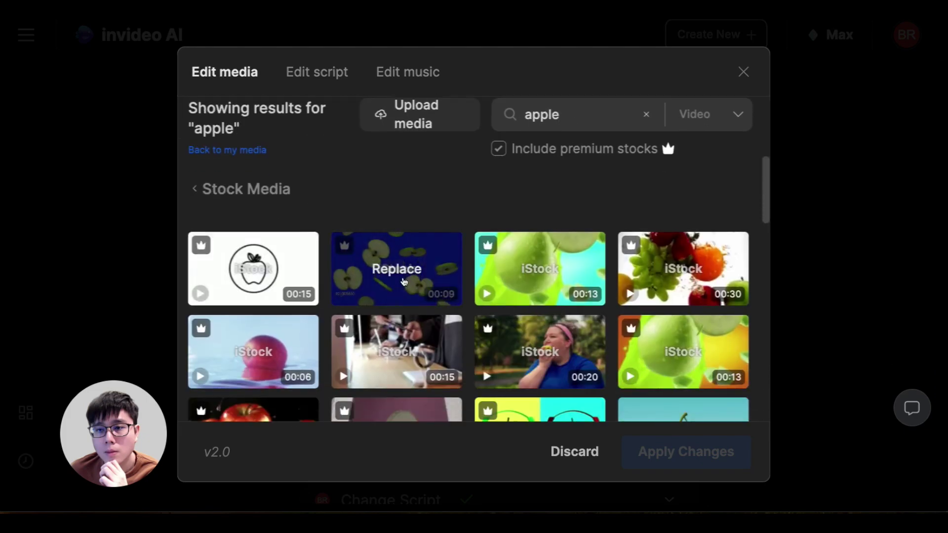
scroll(420, 277, "up", 5)
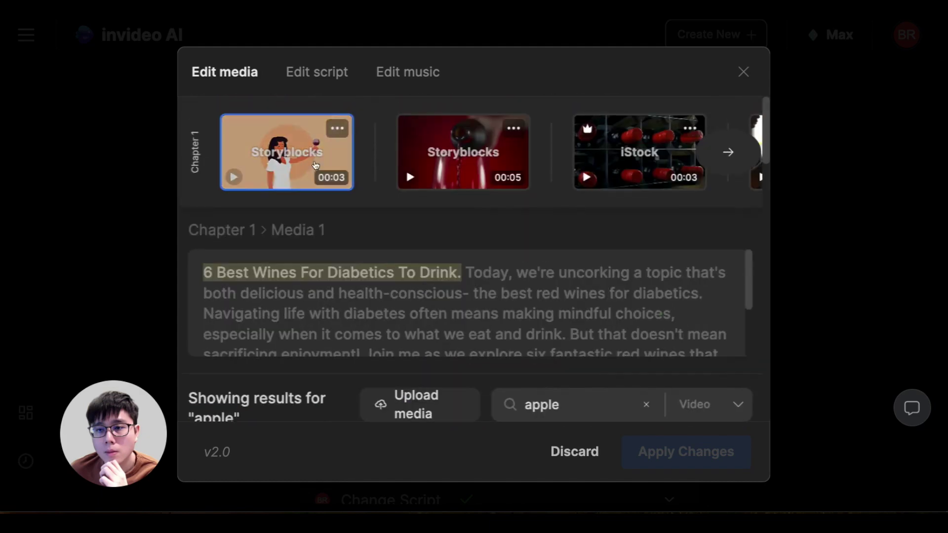
scroll(411, 211, "down", 8)
scroll(417, 214, "up", 5)
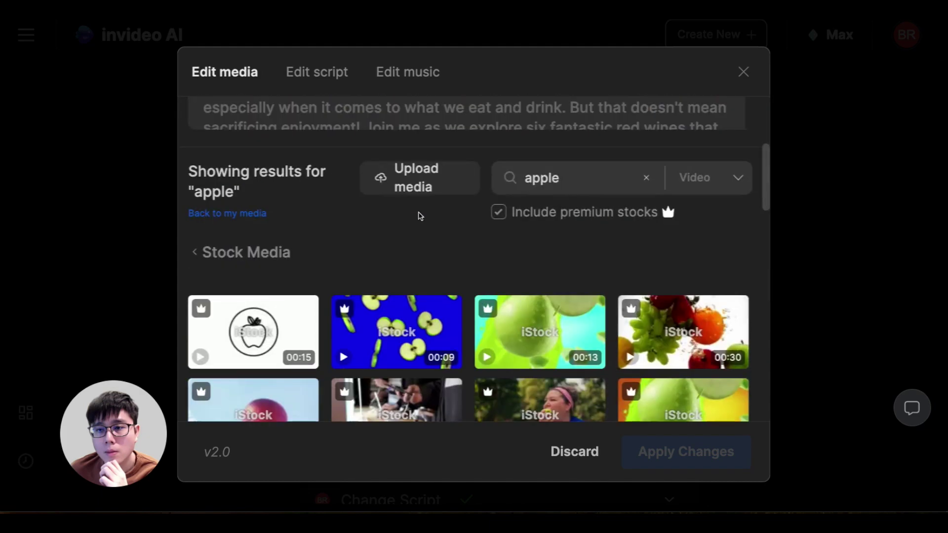
scroll(449, 247, "up", 4)
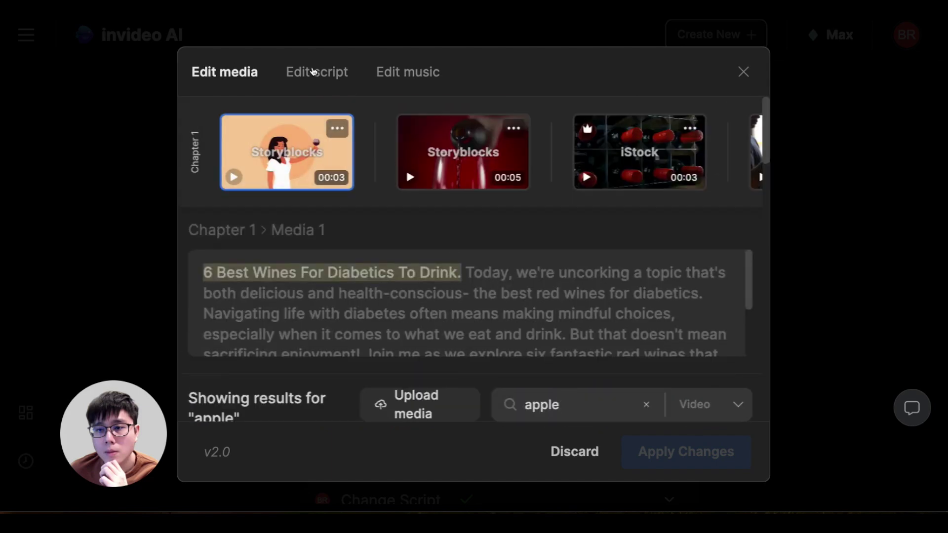
Switch from the media and script editing to the music editing and review the track assigned to each chapter
left_click(311, 70)
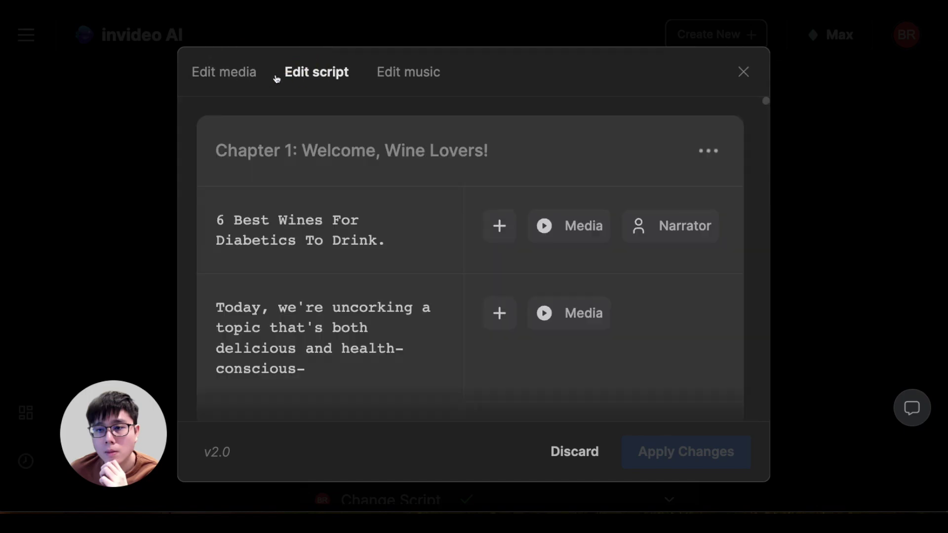
left_click(394, 75)
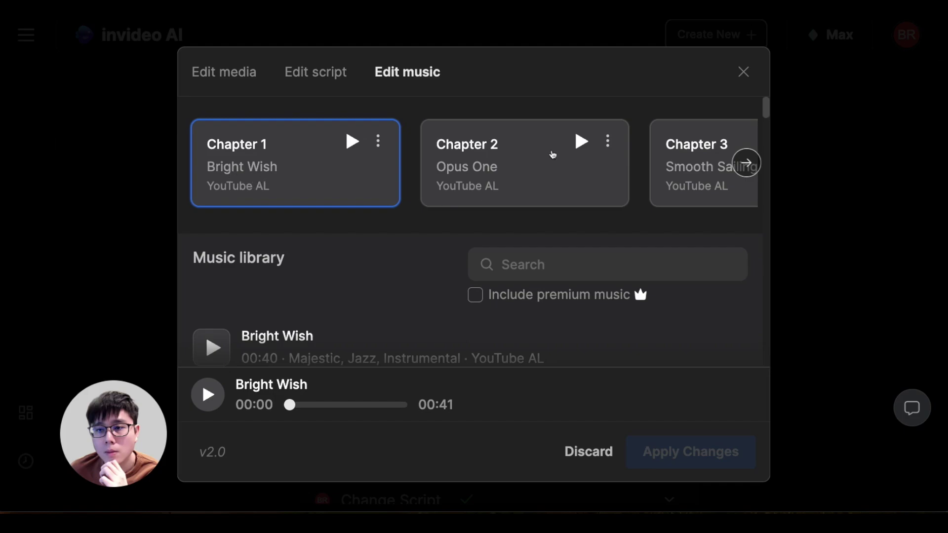
left_click(746, 163)
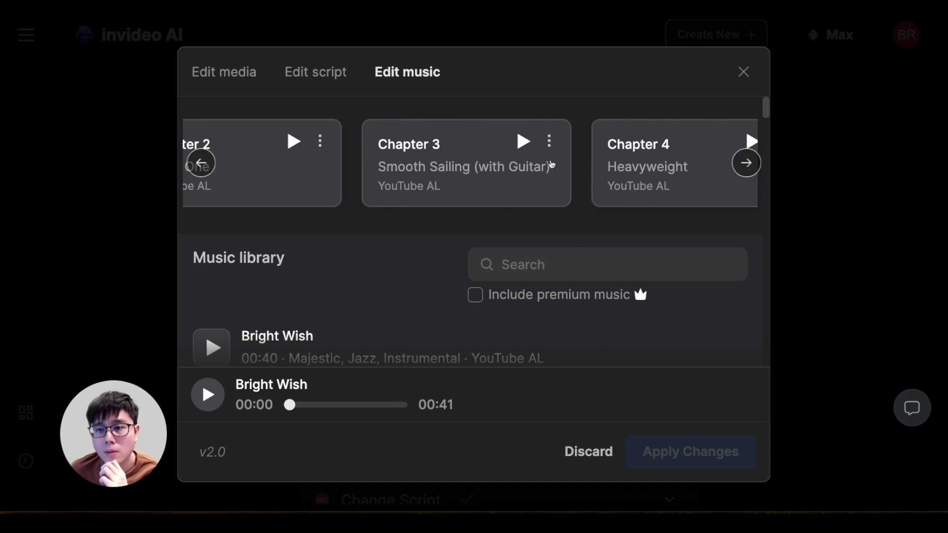
left_click(217, 170)
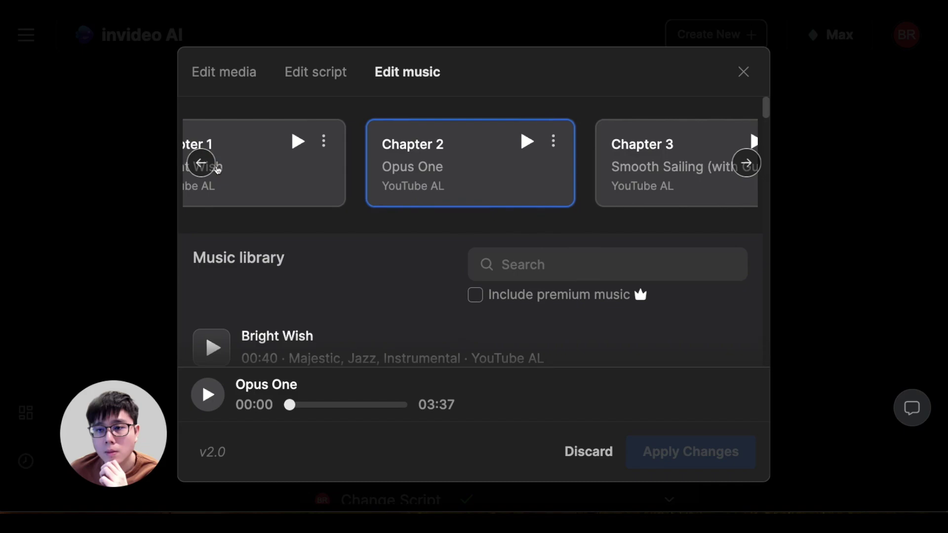
left_click(217, 170)
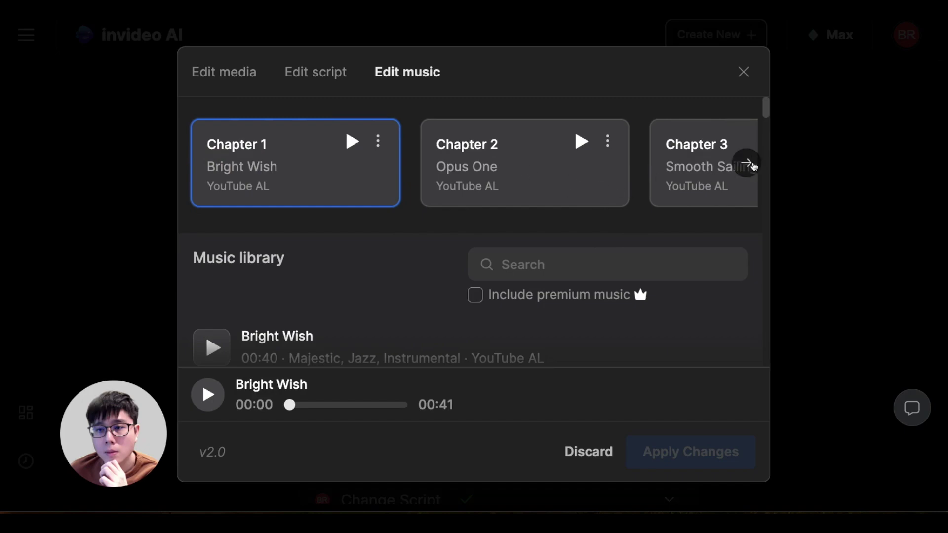
left_click(747, 164)
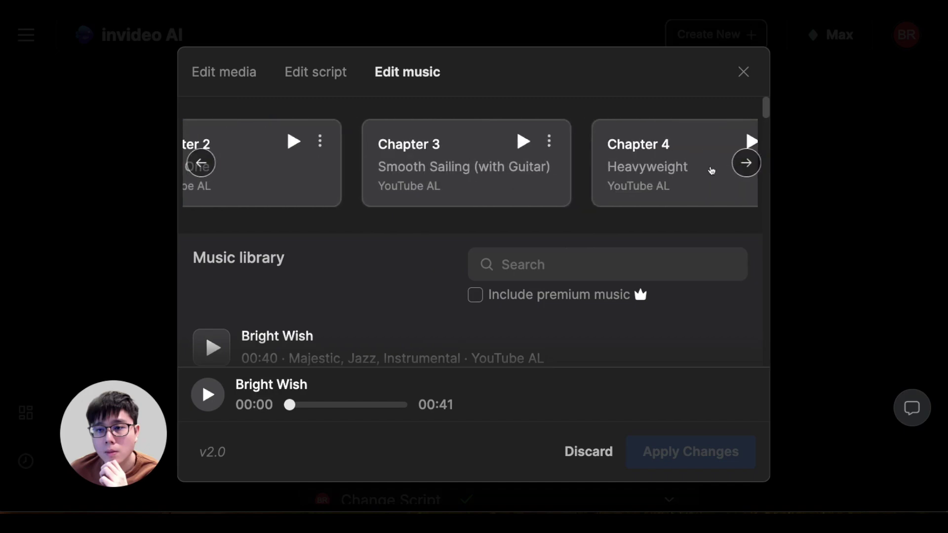
left_click(204, 168)
left_click(202, 169)
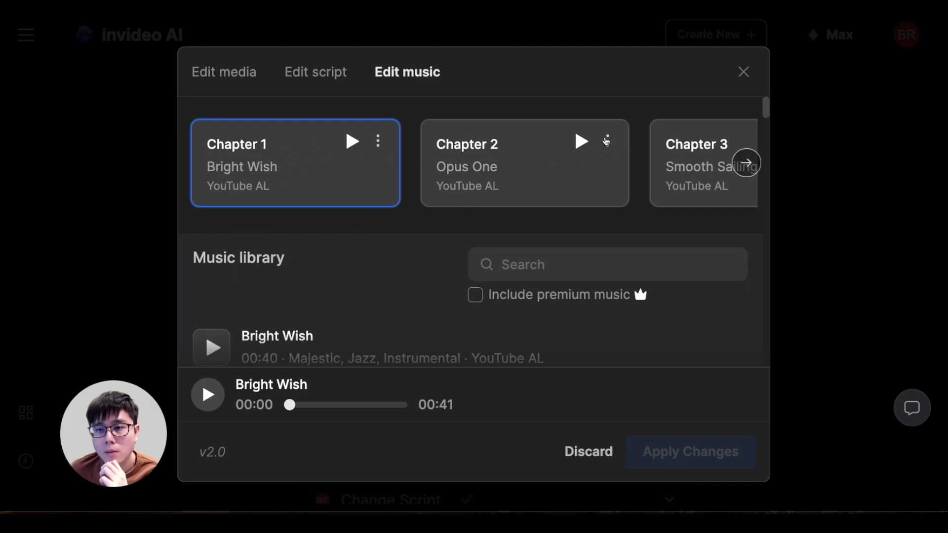
Remove the separate music tracks of Chapters 2 and 3 so both use the previous chapter's music
left_click(608, 142)
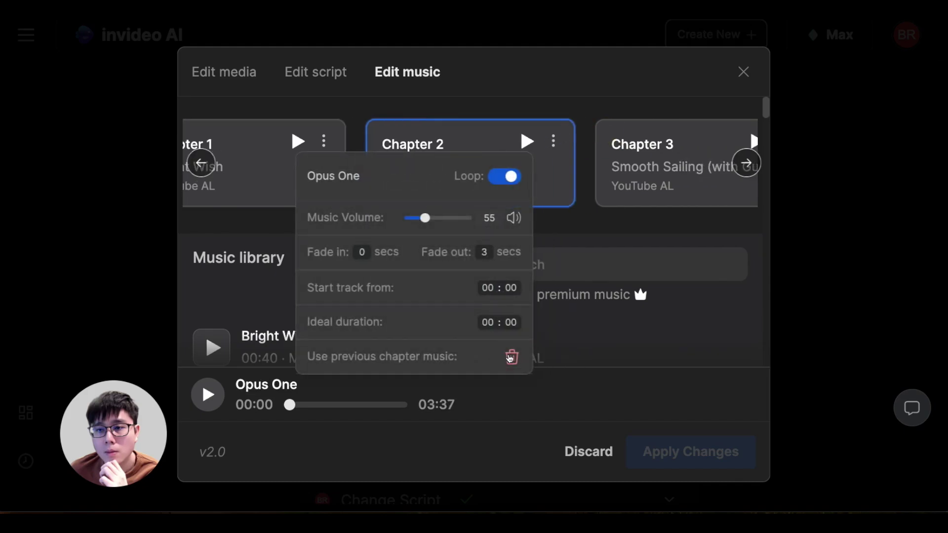
left_click(512, 357)
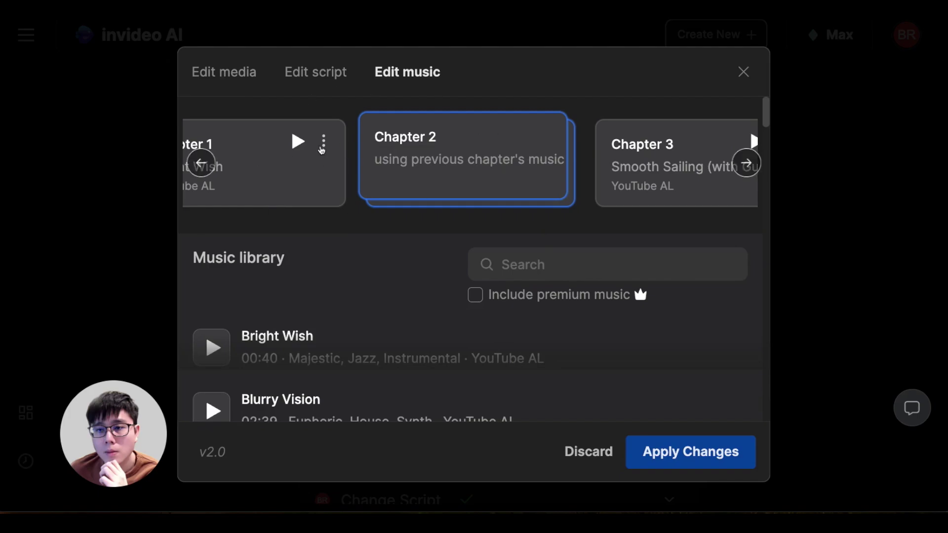
left_click(201, 163)
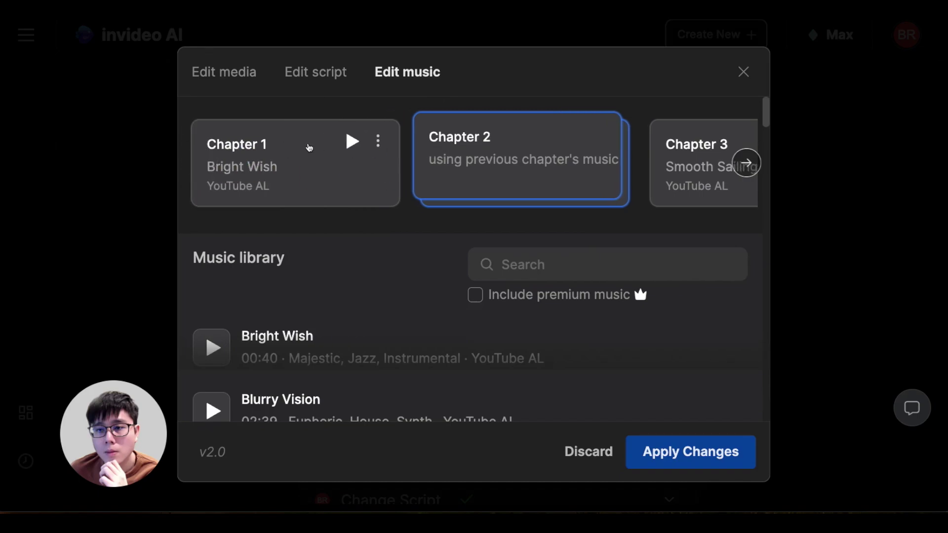
left_click(746, 163)
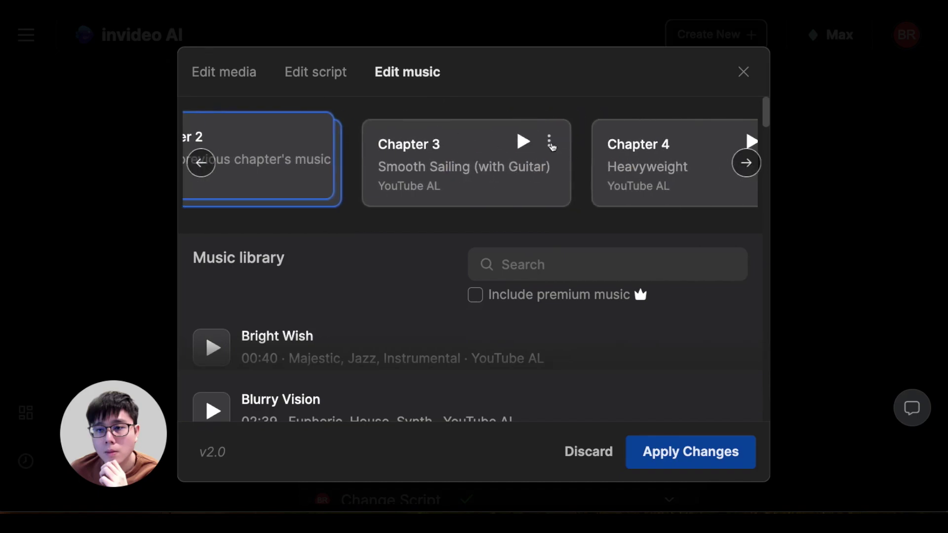
left_click(549, 141)
left_click(511, 357)
Set Chapters 4 and 5 to use the previous chapter's music instead of their own tracks
left_click(670, 193)
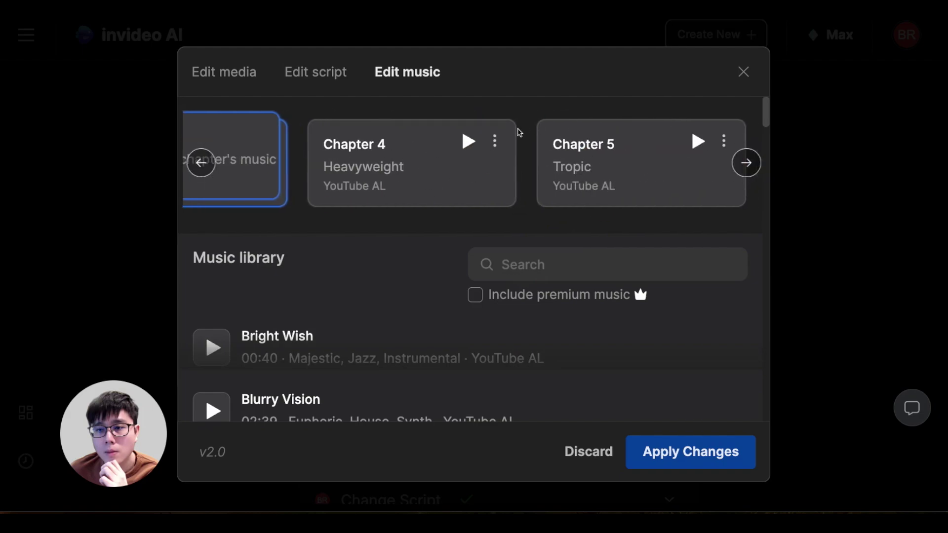
left_click(494, 141)
left_click(509, 352)
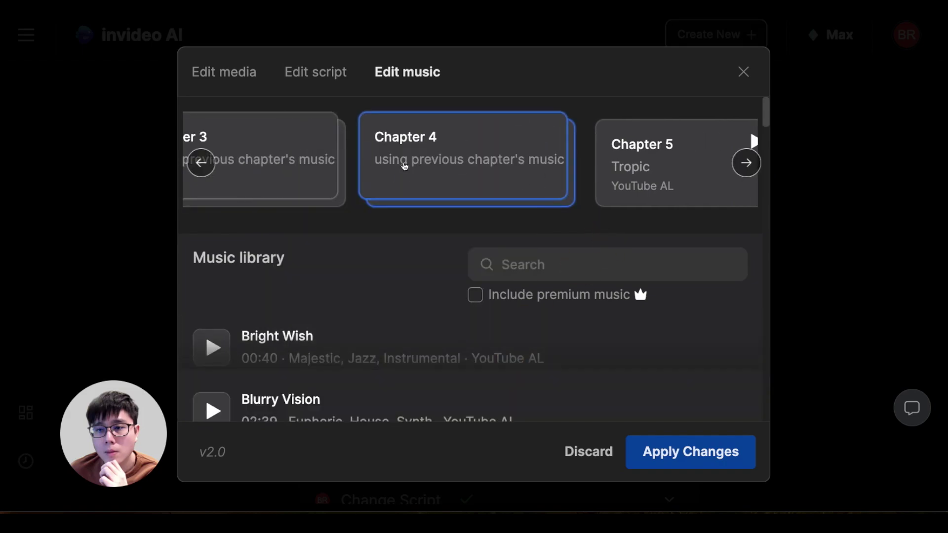
left_click(656, 148)
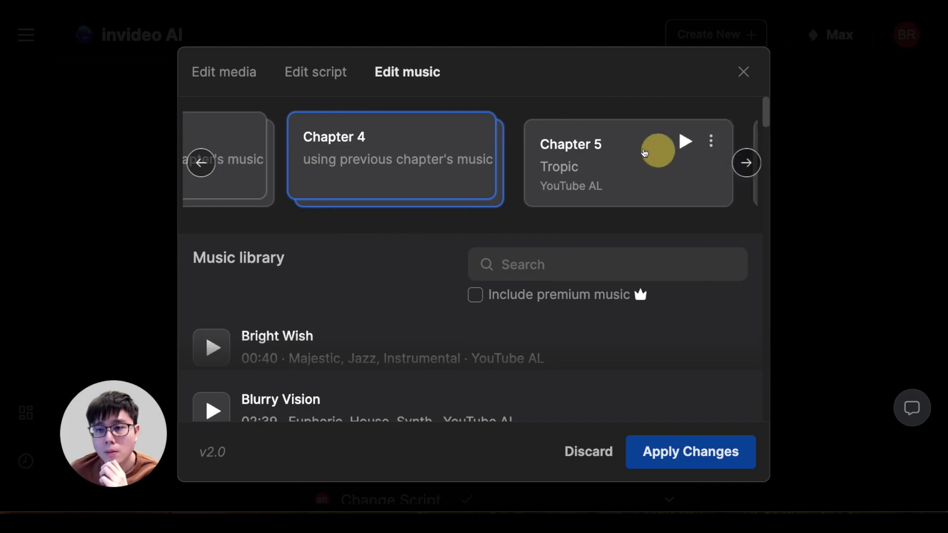
left_click(496, 141)
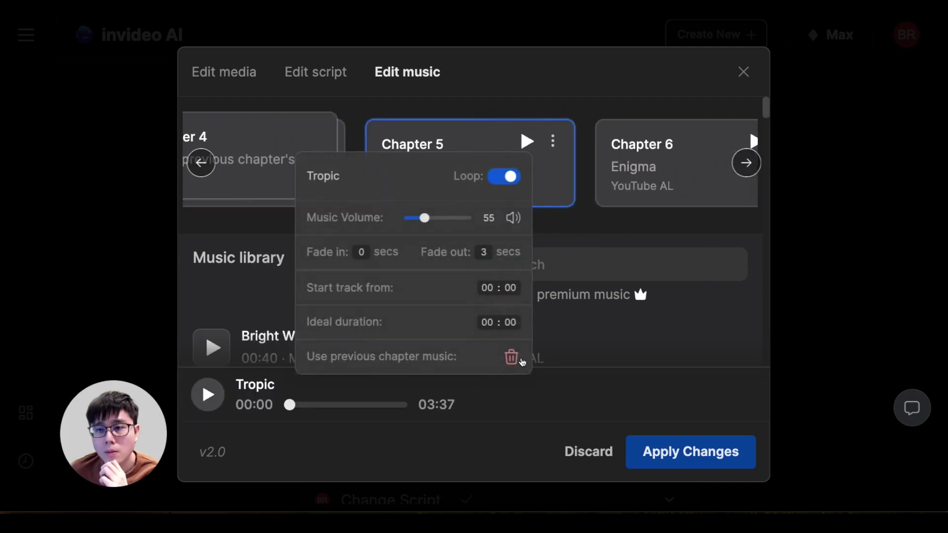
left_click(513, 363)
Set Chapters 6 and 7 to use the previous chapter's music instead of their own tracks
left_click(743, 163)
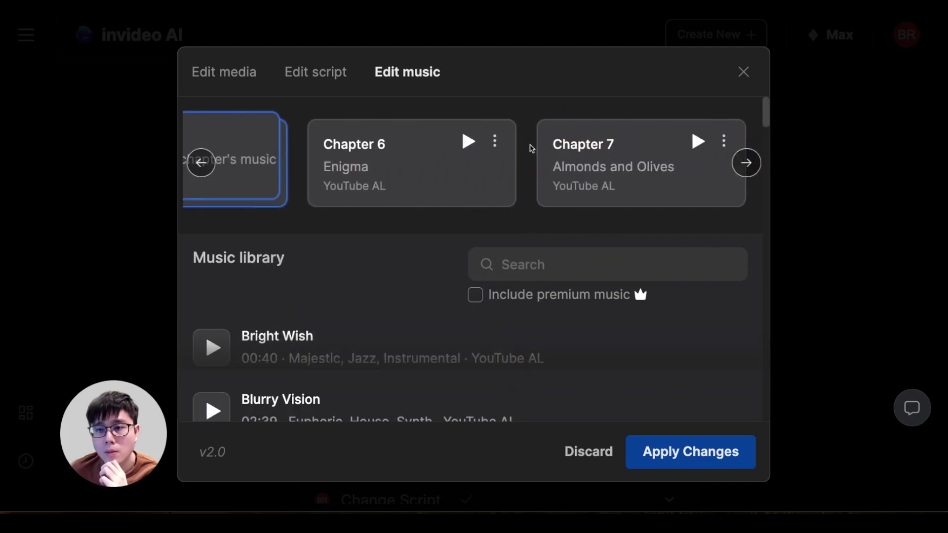
left_click(495, 142)
left_click(512, 357)
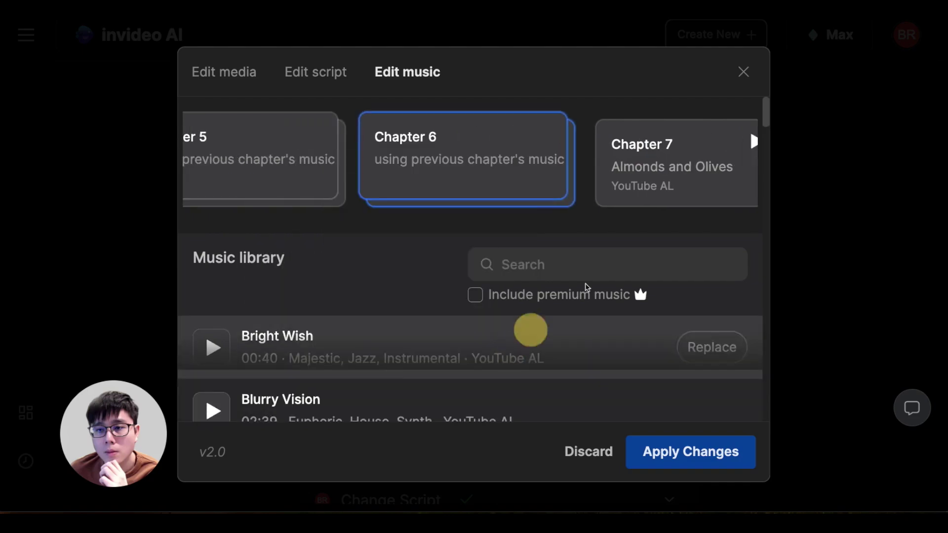
left_click(746, 163)
left_click(499, 141)
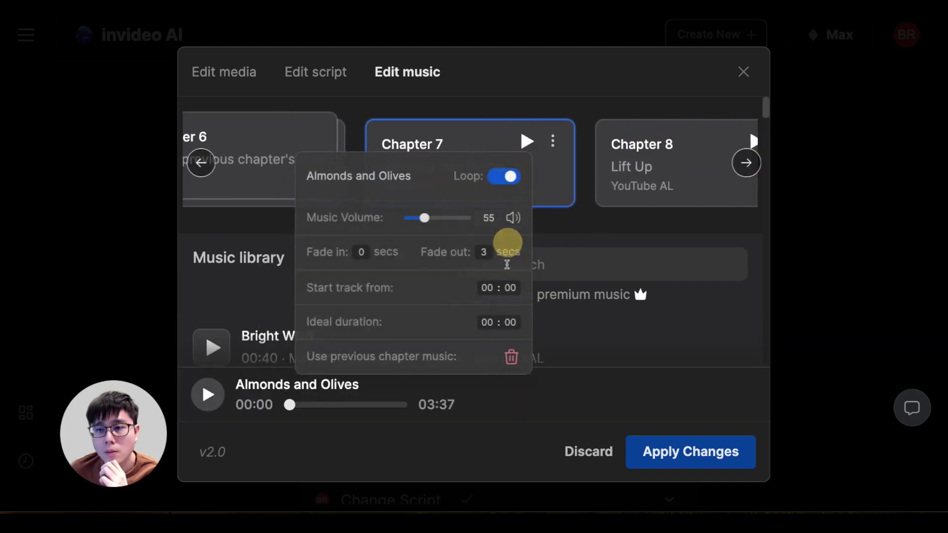
left_click(512, 357)
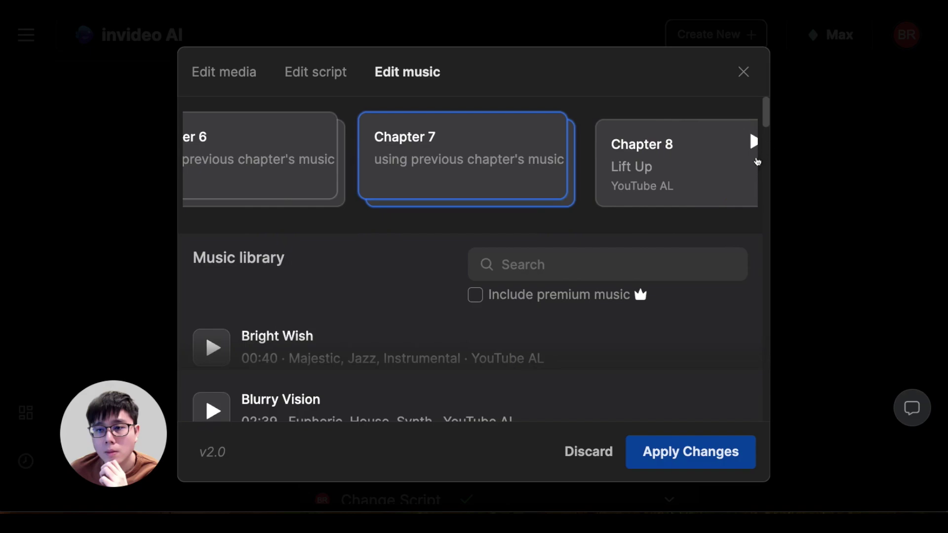
Set Chapter 8 to use the previous chapter's music, and go back to Chapter 1's track
left_click(736, 164)
left_click(729, 143)
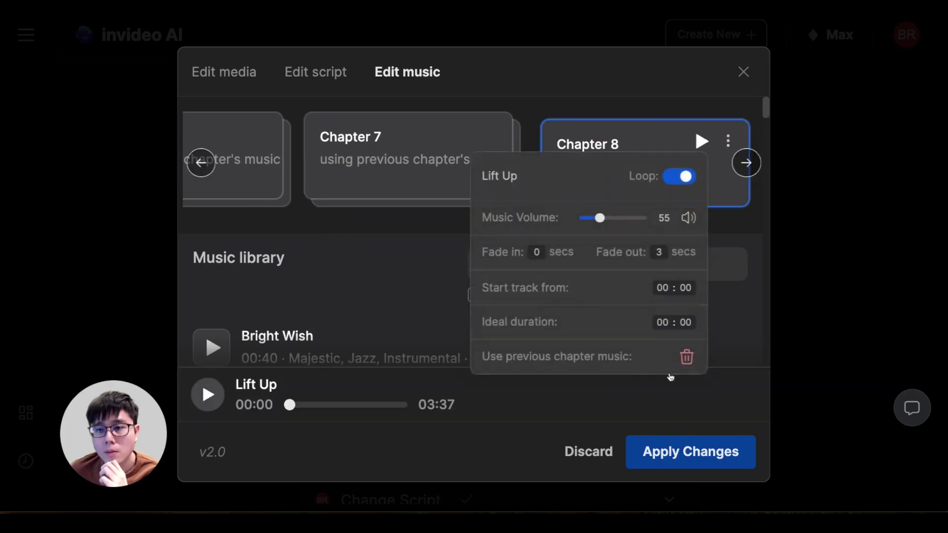
left_click(687, 356)
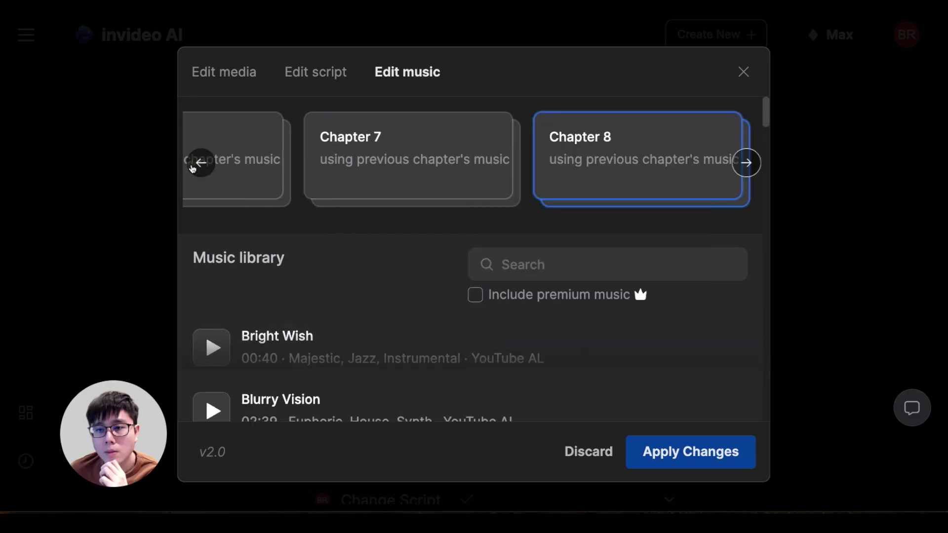
left_click(201, 164)
left_click(201, 164)
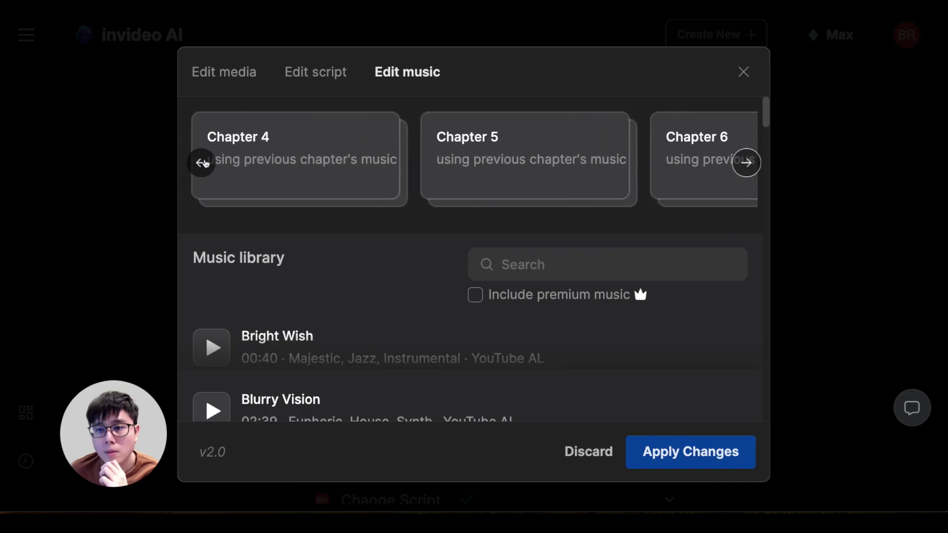
left_click(201, 163)
left_click(208, 168)
left_click(207, 167)
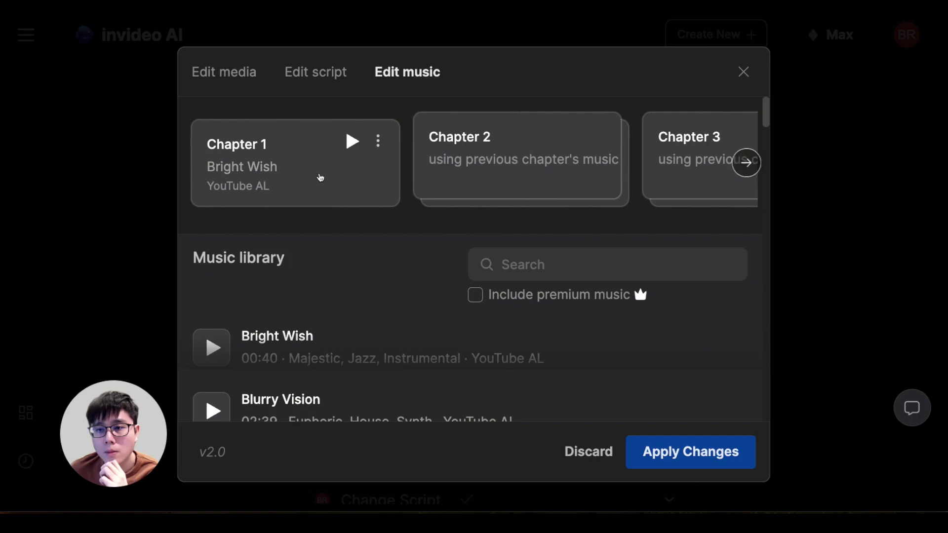
Browse the music library for tracks that could replace Chapter 1's music
scroll(320, 178, "down", 3)
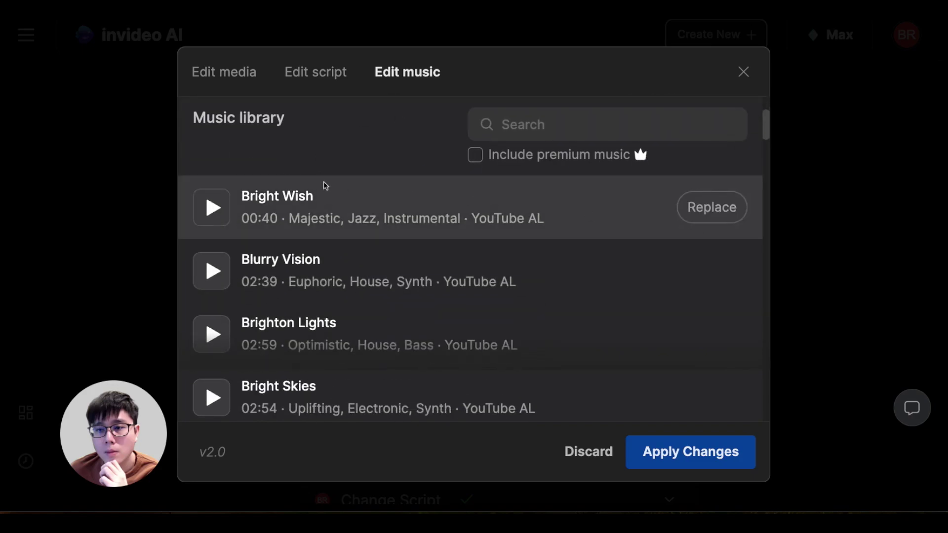
scroll(296, 195, "down", 1)
scroll(226, 260, "down", 3)
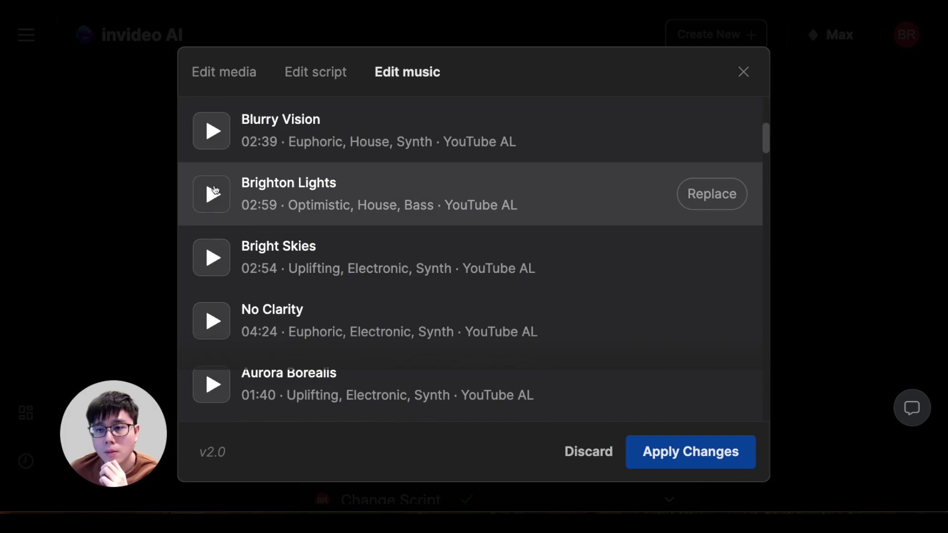
scroll(216, 190, "down", 1)
scroll(278, 220, "up", 10)
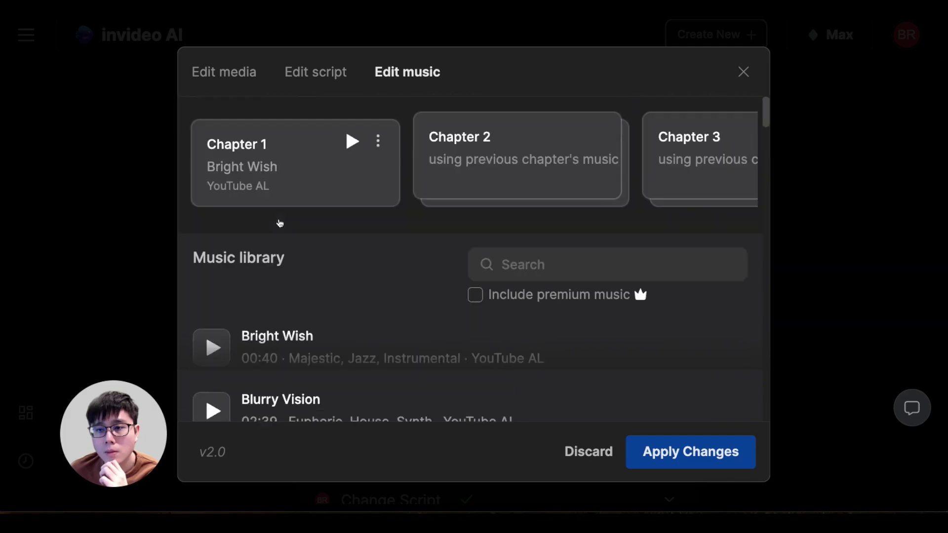
Search the music library for "holiday" and look over the matching tracks
left_click(546, 261)
type("holiday")
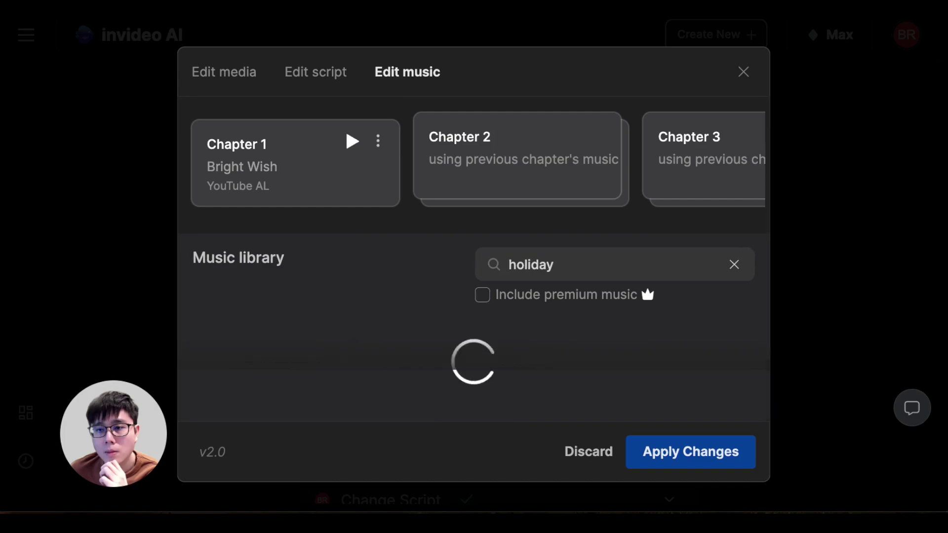
scroll(403, 275, "down", 1)
mouse_move(244, 301)
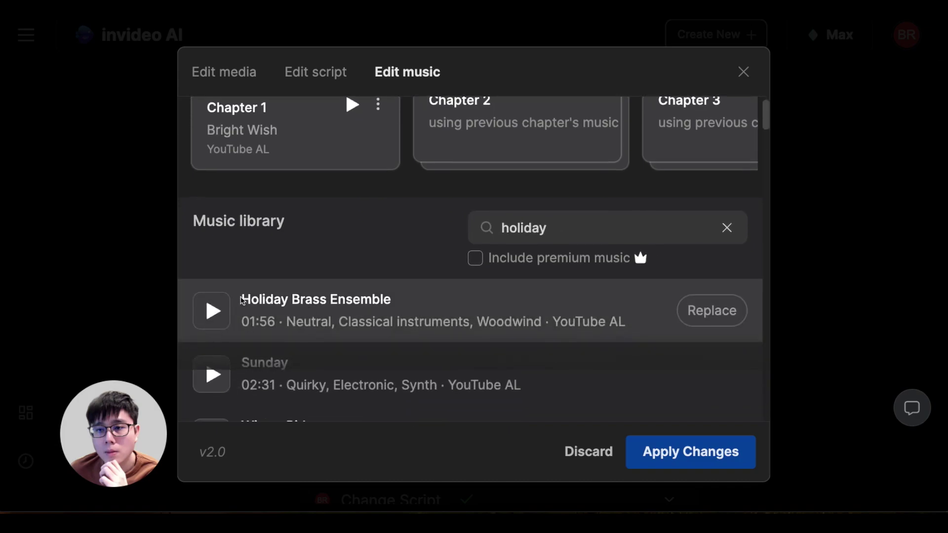
scroll(258, 314, "down", 1)
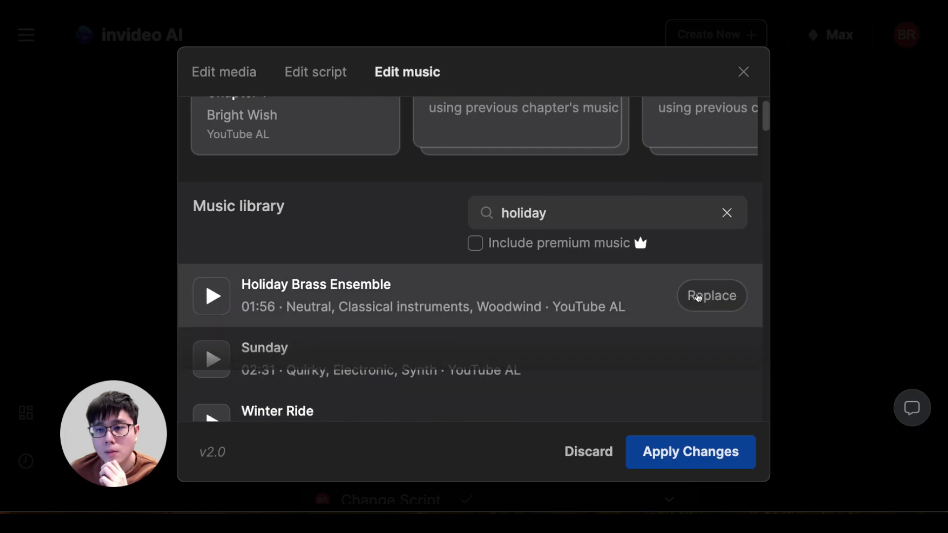
Lower the music volume of Chapter 1's Bright Wish track to 9
scroll(546, 292, "up", 2)
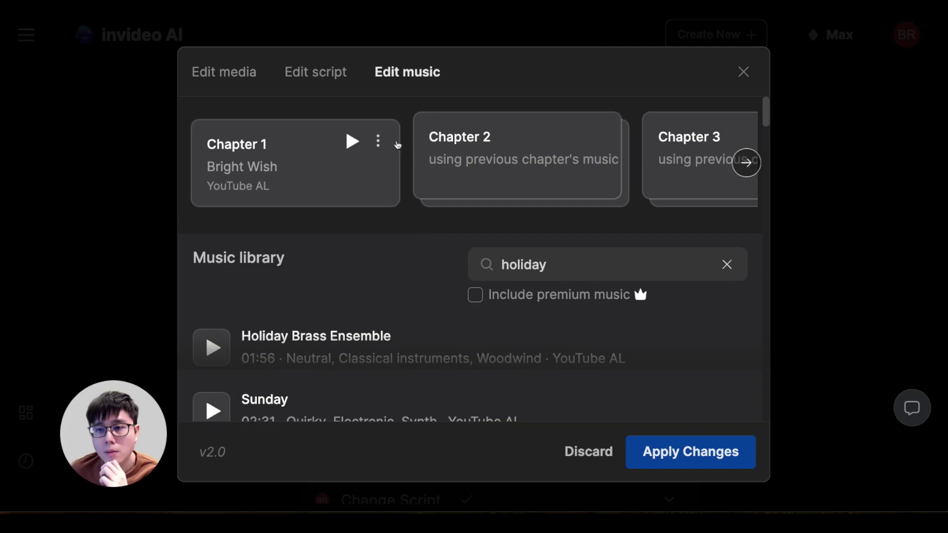
left_click(379, 141)
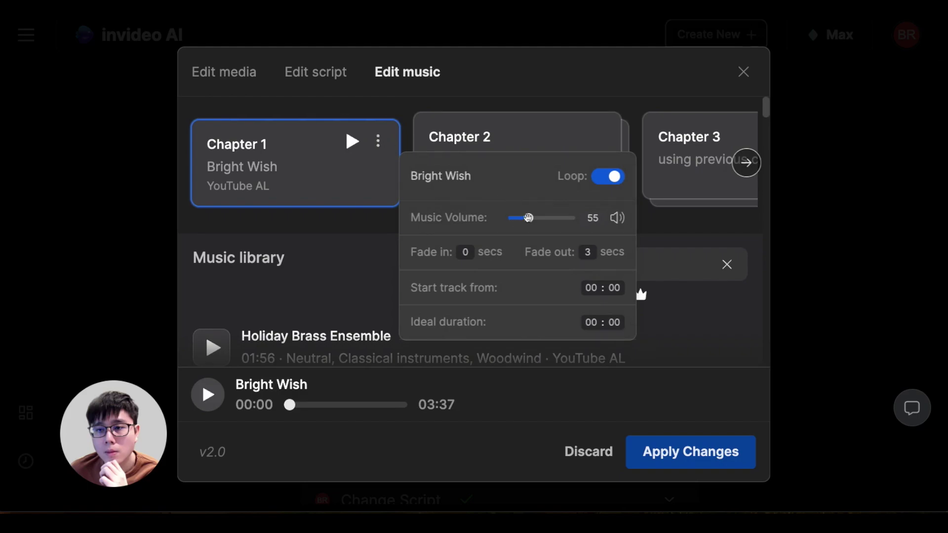
left_click_drag(529, 217, 514, 219)
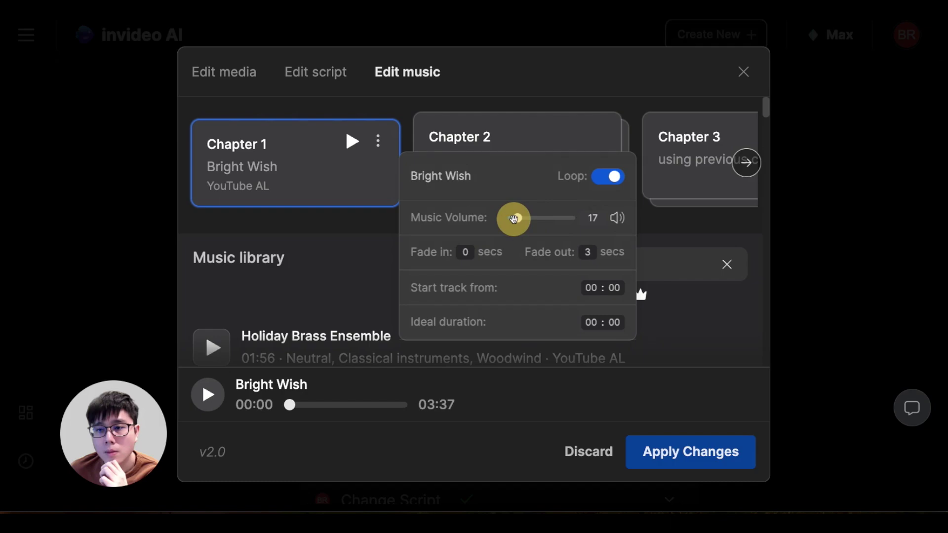
left_click_drag(514, 218, 512, 218)
left_click_drag(512, 218, 512, 219)
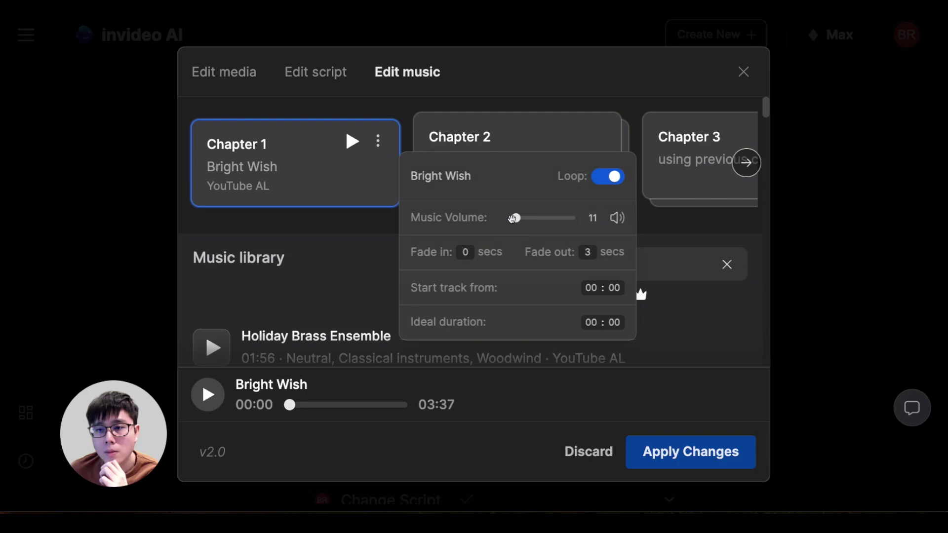
mouse_move(514, 218)
left_mouse_down()
mouse_move(522, 219)
mouse_move(511, 220)
left_mouse_up()
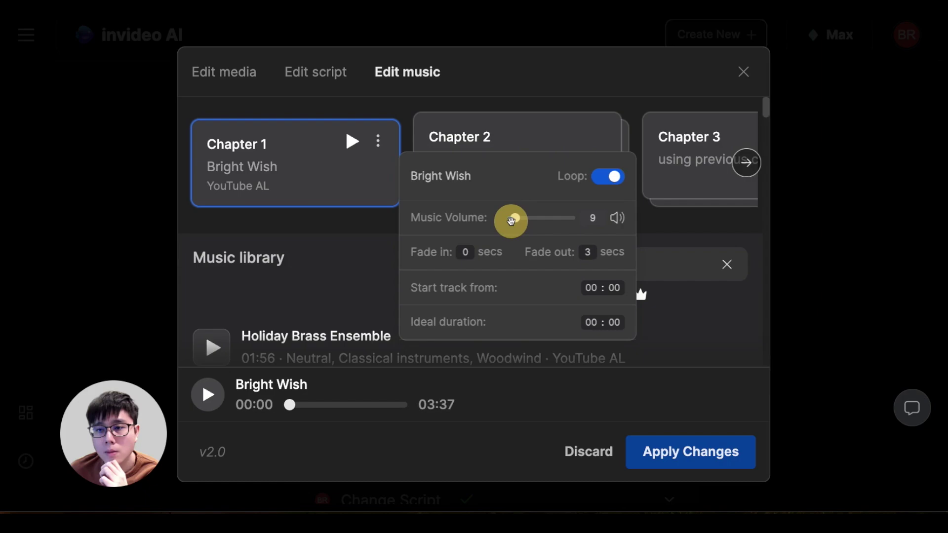
left_click_drag(511, 221, 511, 221)
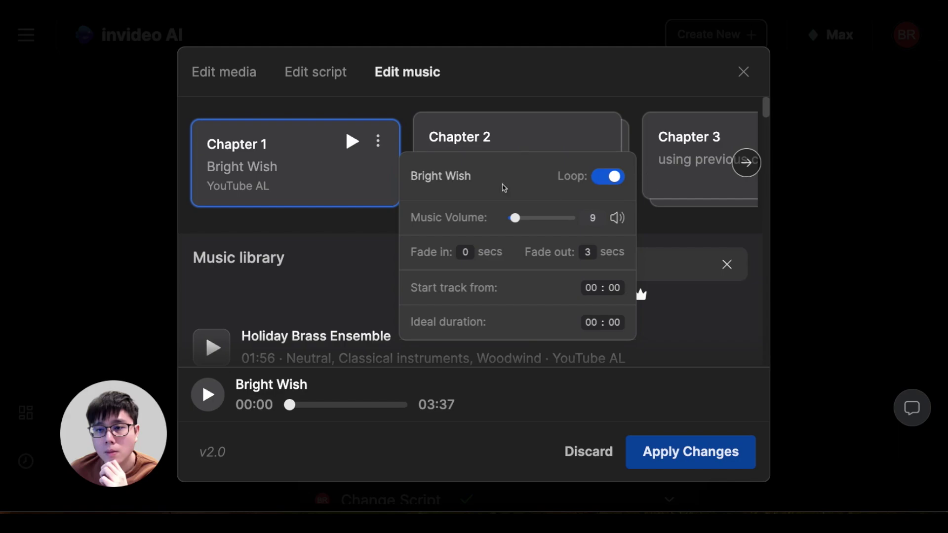
left_click(340, 219)
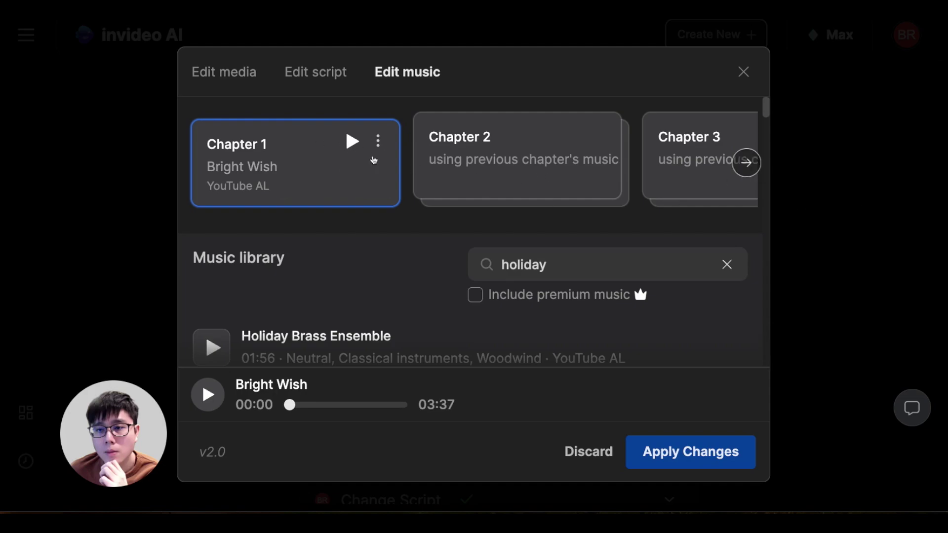
Recheck Chapter 1's music settings and apply the music changes to the video
scroll(327, 279, "down", 2)
scroll(377, 257, "up", 2)
scroll(586, 275, "down", 3)
scroll(491, 245, "up", 3)
left_click(378, 141)
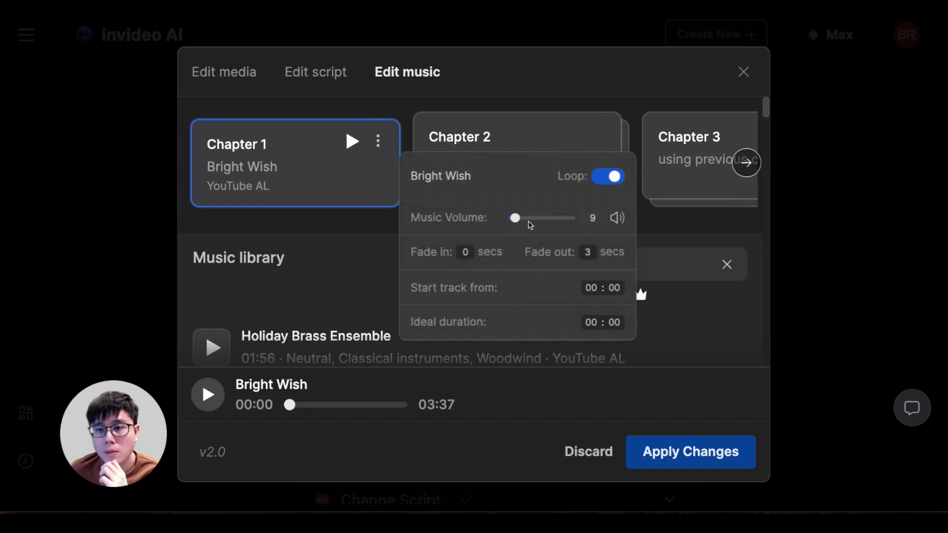
left_click(368, 217)
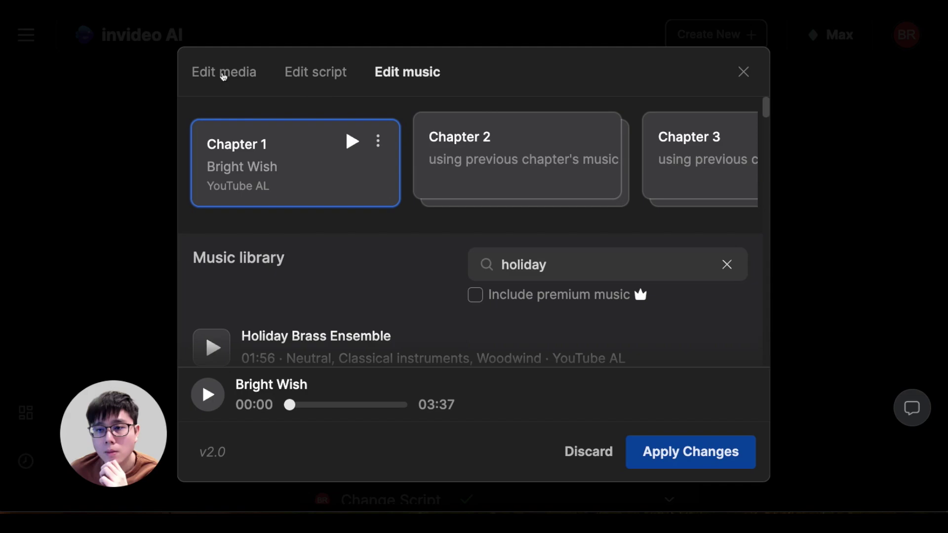
left_click(307, 74)
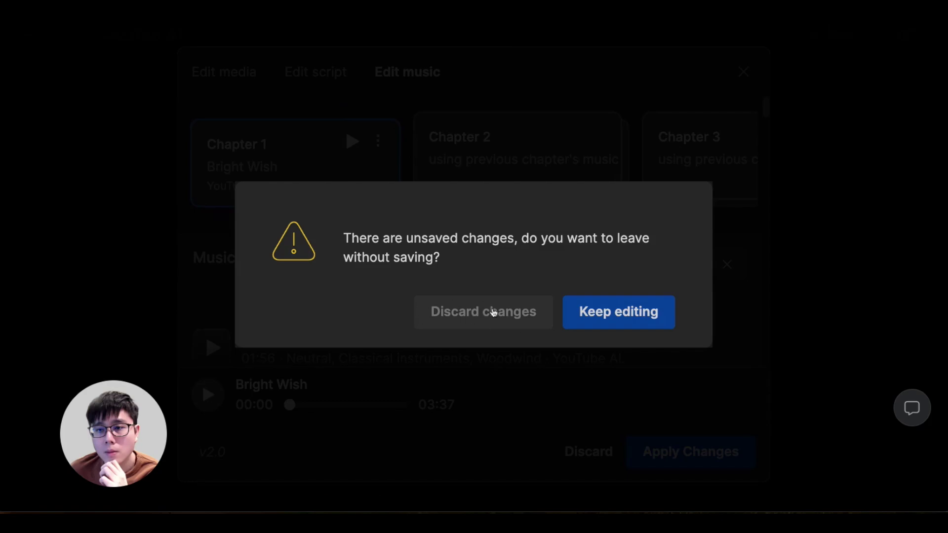
left_click(637, 312)
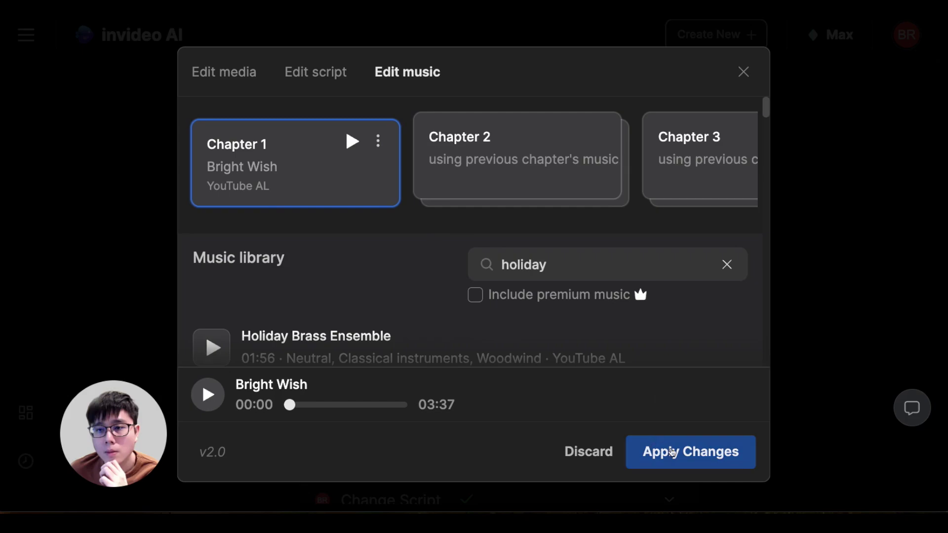
left_click(672, 452)
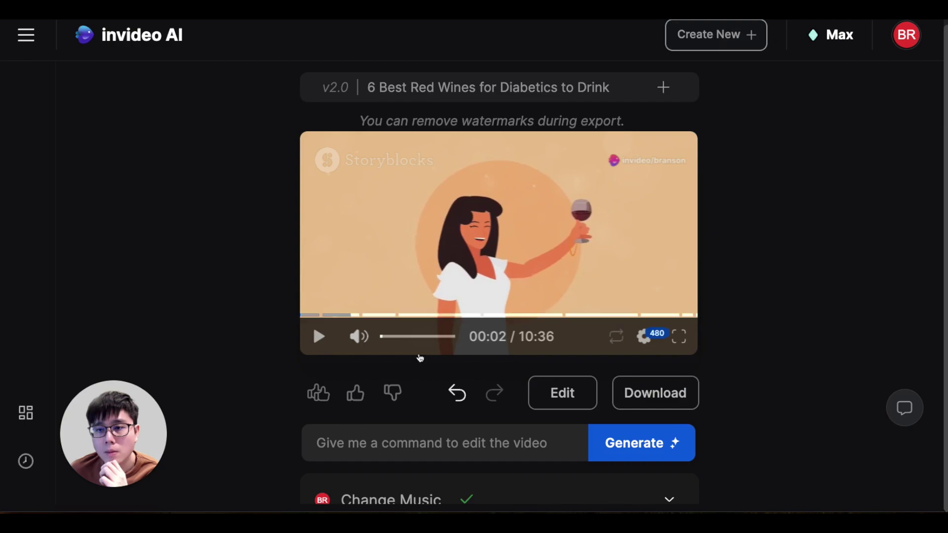
Try the editing command "change another voice over" on the video and undo the resulting change
left_click(427, 448)
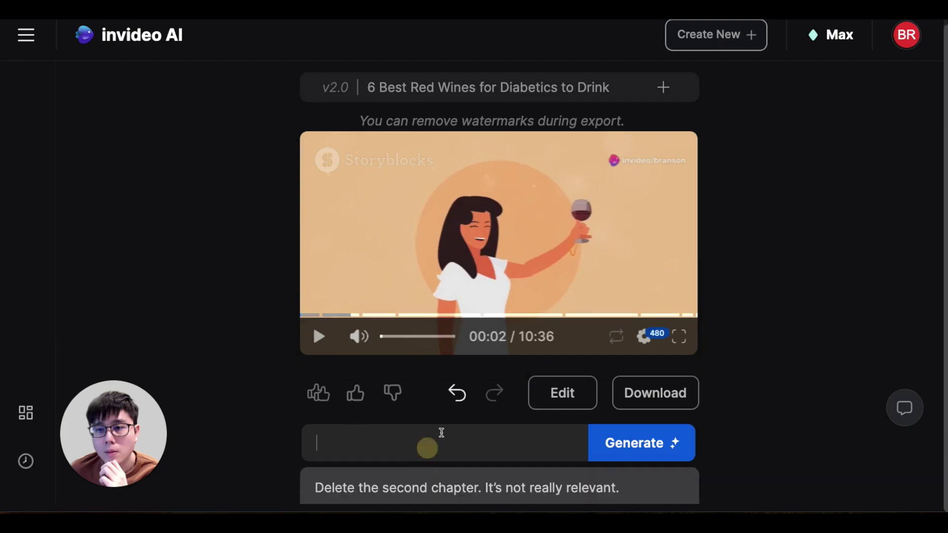
left_click(746, 336)
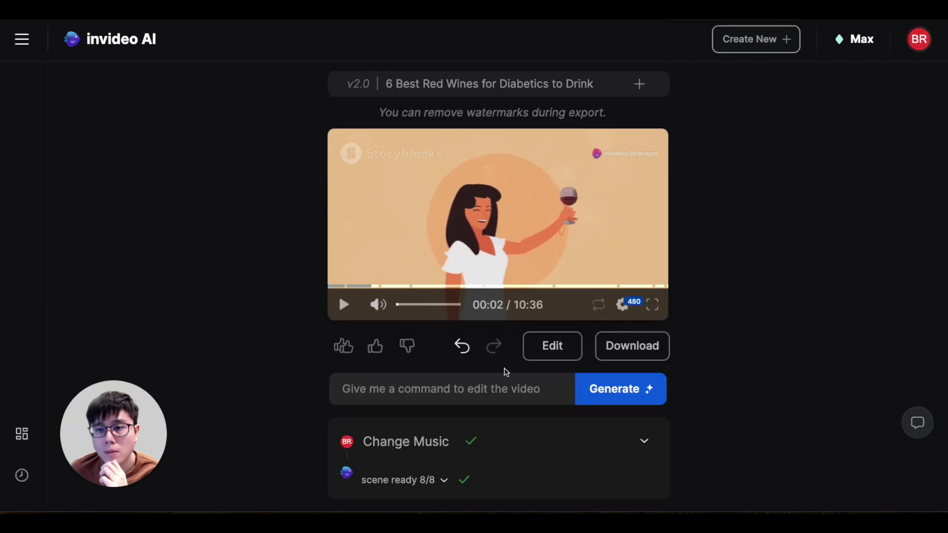
left_click(471, 391)
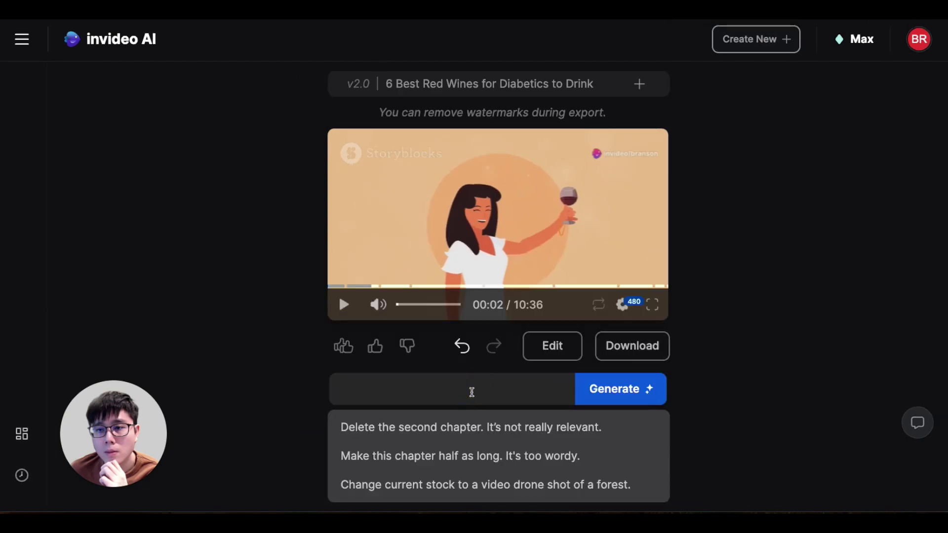
type("change a")
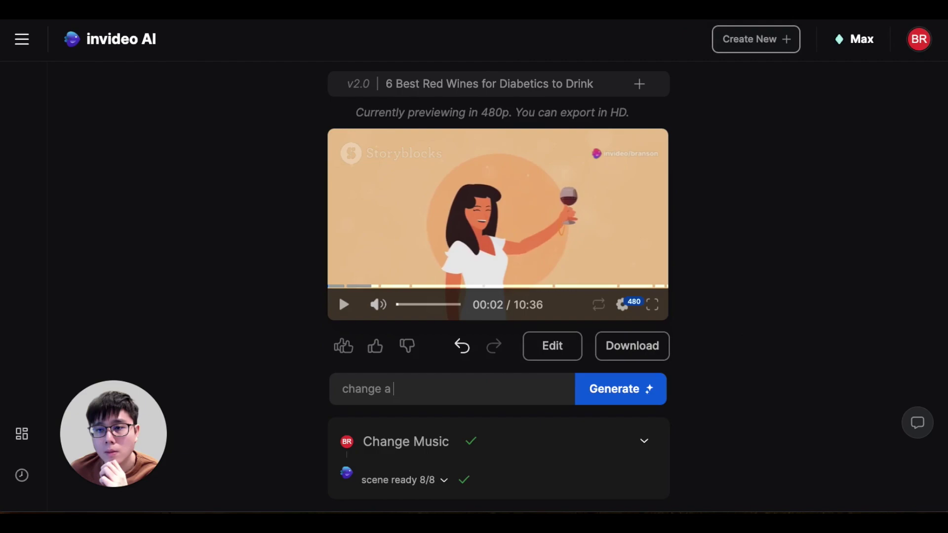
type("nmop")
key("BackSpace")
key("BackSpace")
key("BackSpace")
type("othjer")
key("BackSpace")
key("BackSpace")
key("BackSpace")
key("BackSpace")
type("er voice over")
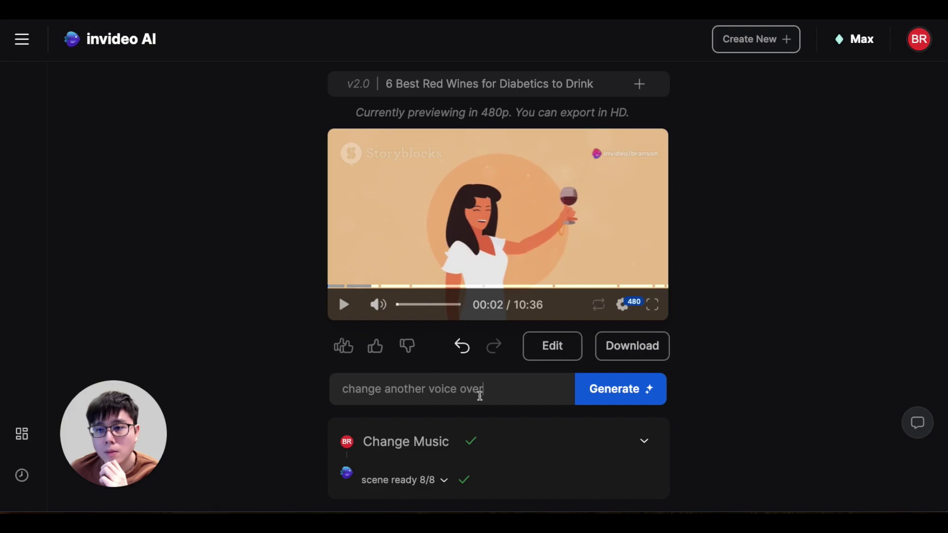
left_click(635, 390)
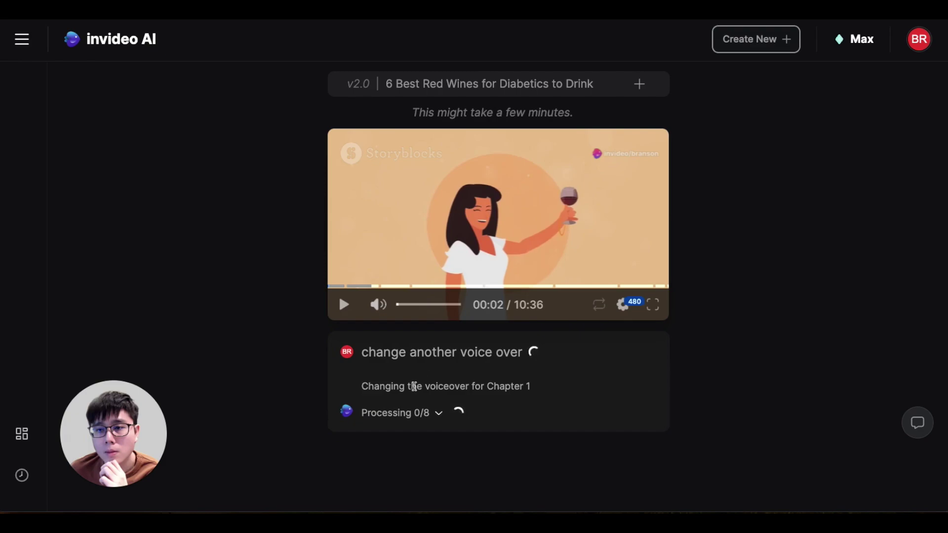
left_click_drag(373, 385, 544, 388)
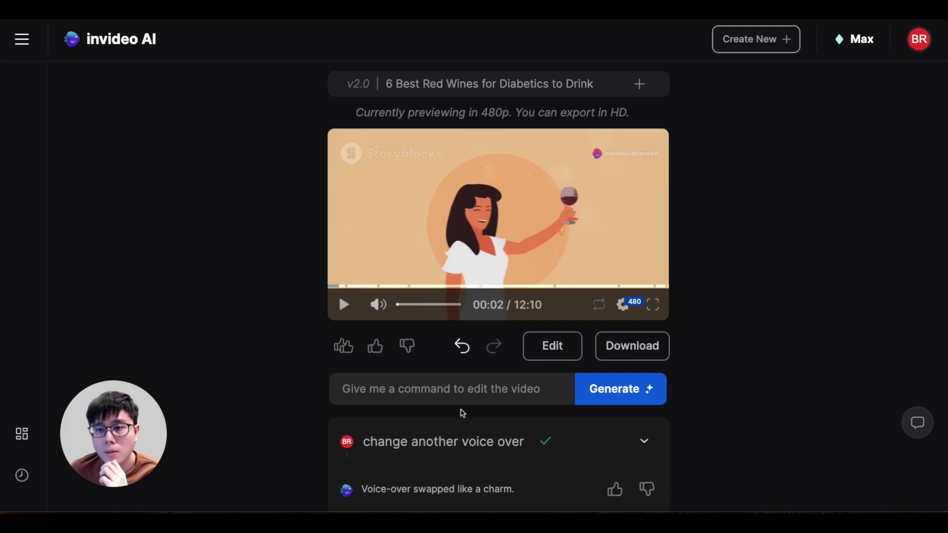
left_click(466, 351)
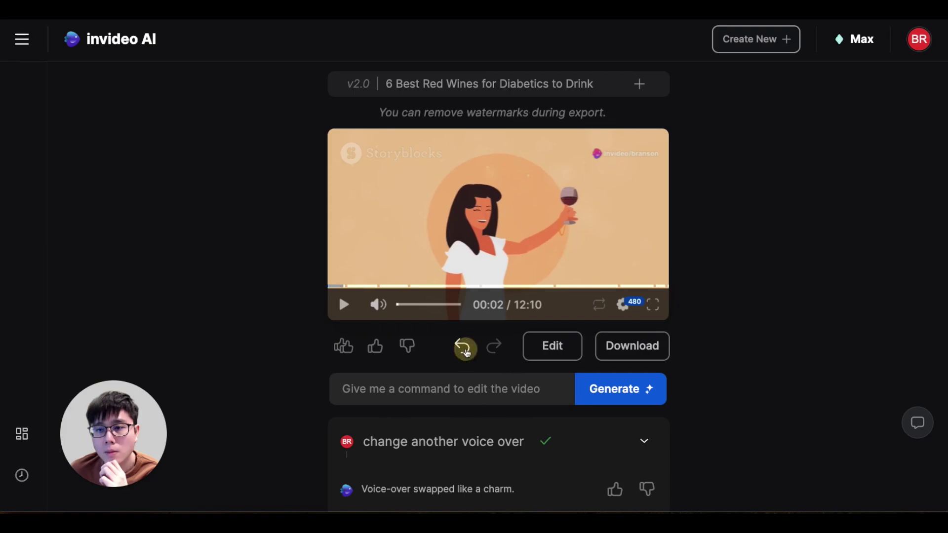
Try the editing command "use a different voice over for entire video" and undo the resulting change
left_click(434, 384)
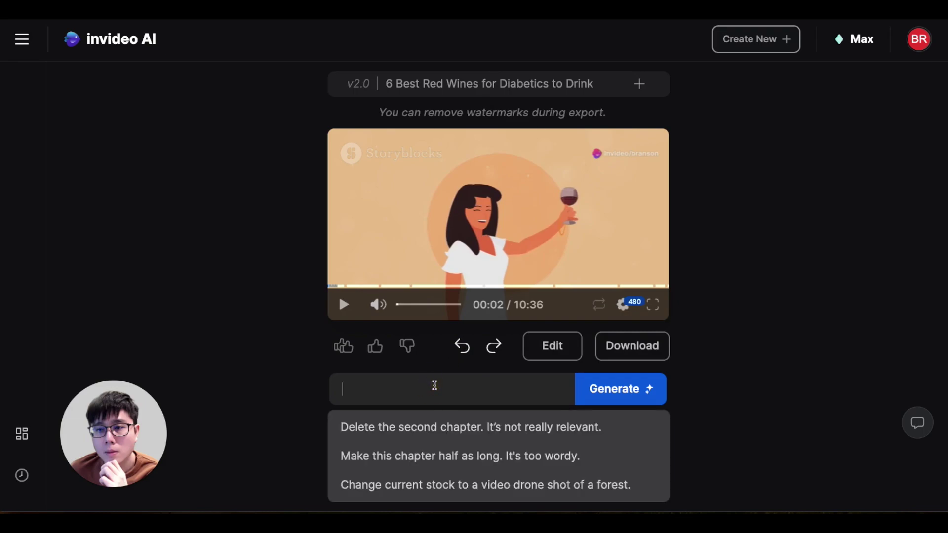
type("use a dif")
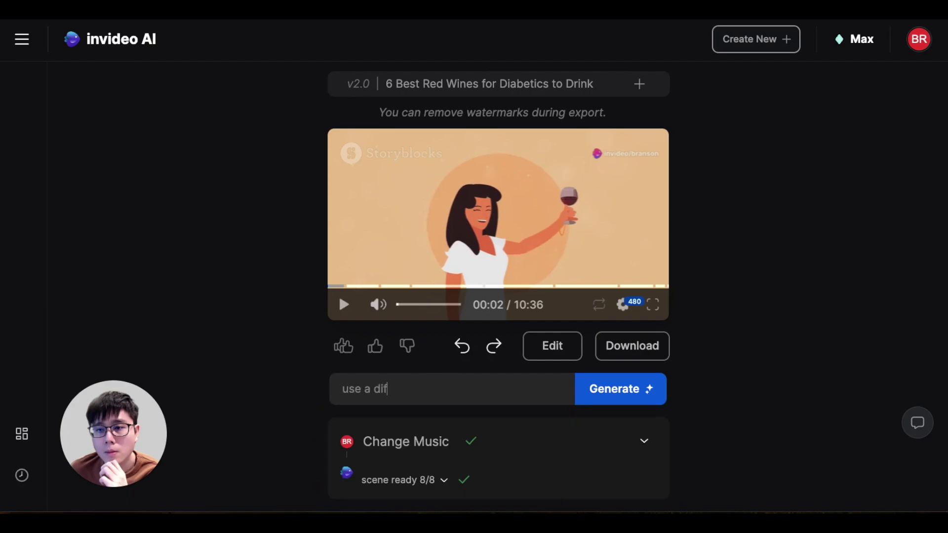
type("ferent voice ")
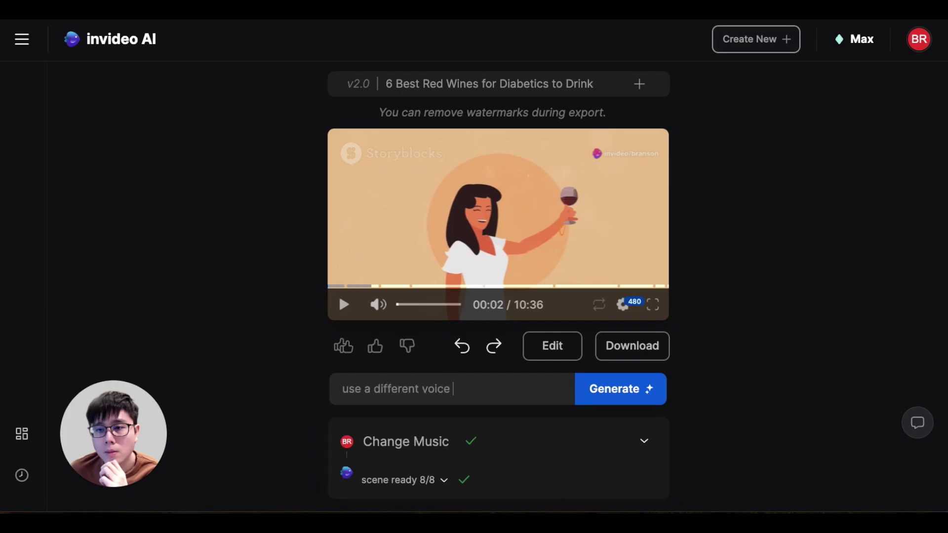
type("over for entire video")
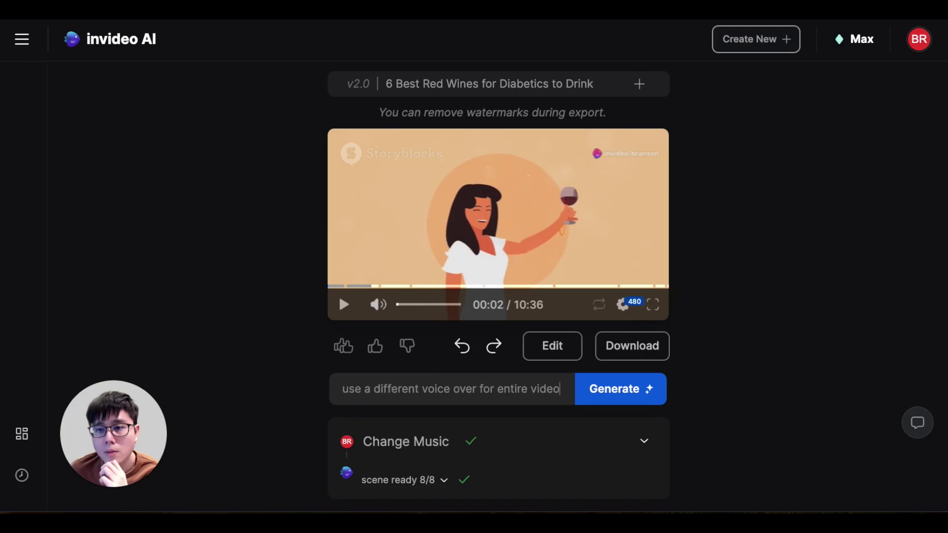
left_click(628, 390)
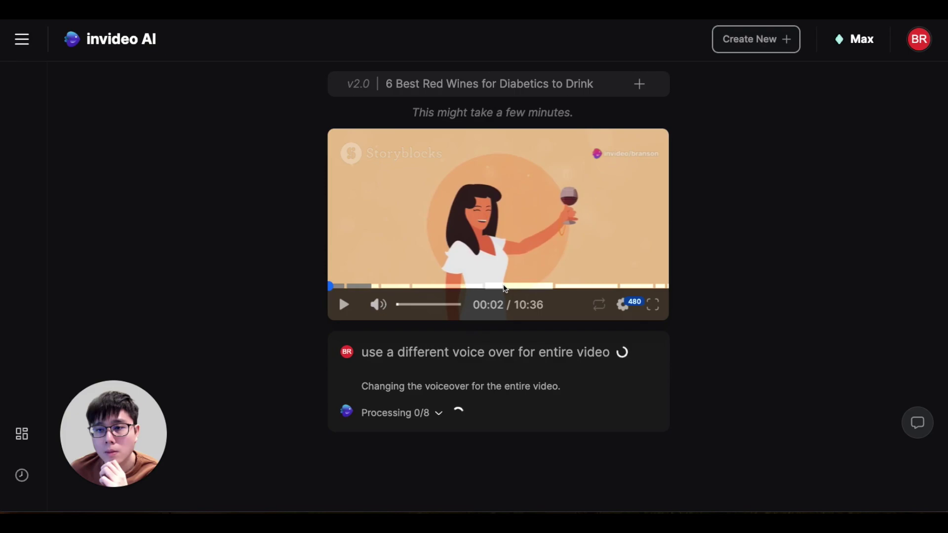
left_click_drag(510, 352, 583, 354)
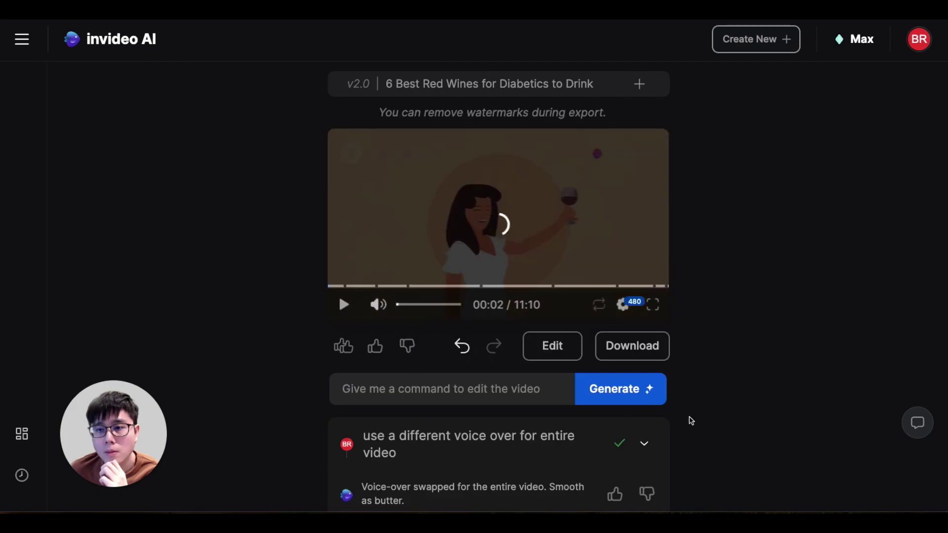
left_click_drag(438, 487, 526, 481)
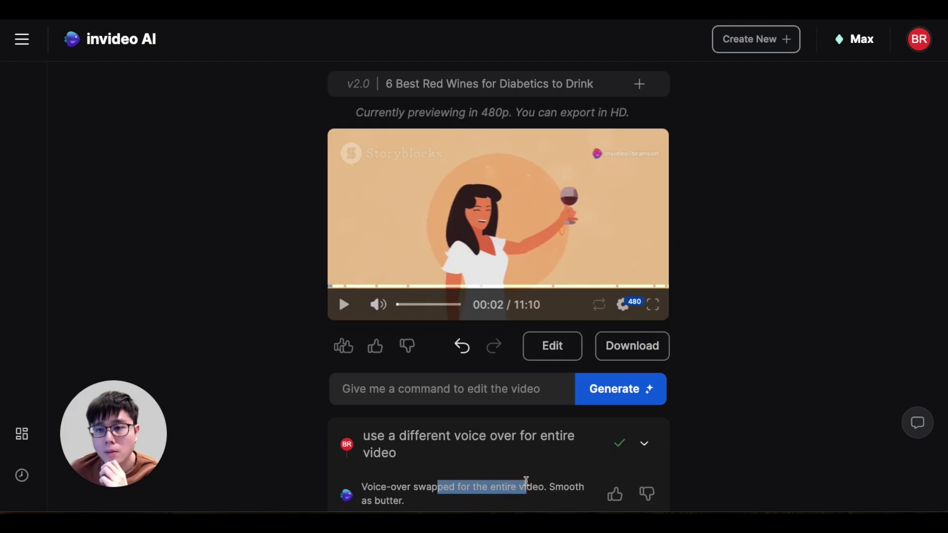
left_click(463, 350)
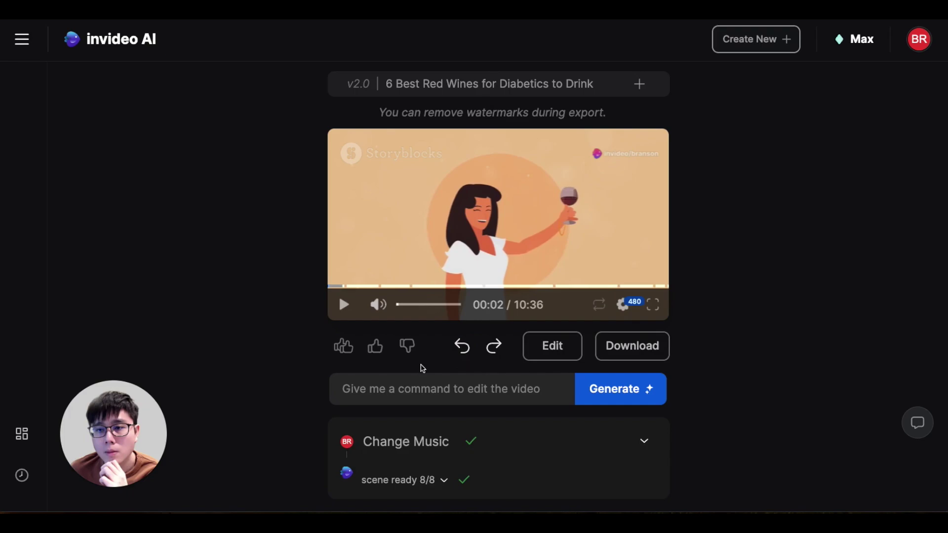
Generate the edit "use standard style subtitle for entire video" and preview the subtitles at 04:26
left_click(344, 304)
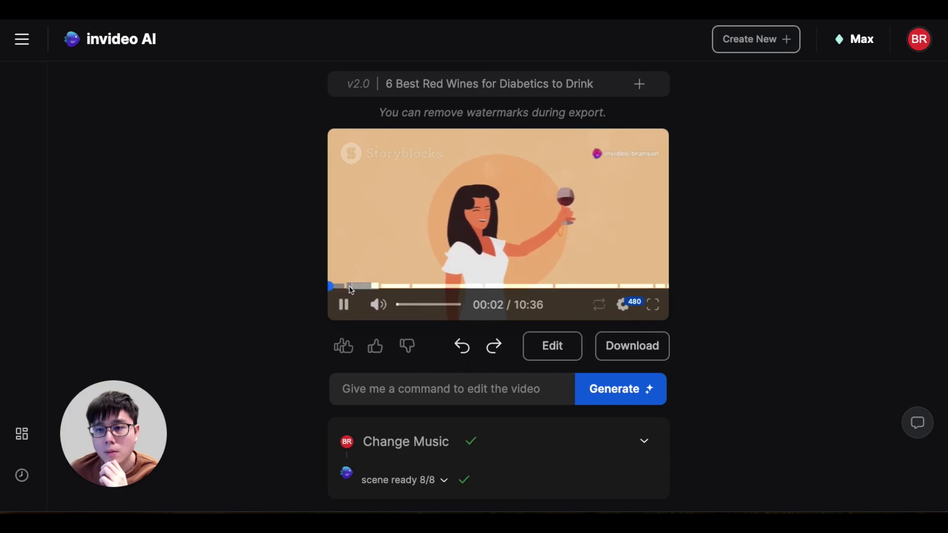
left_click(349, 287)
left_click(369, 293)
left_click(419, 390)
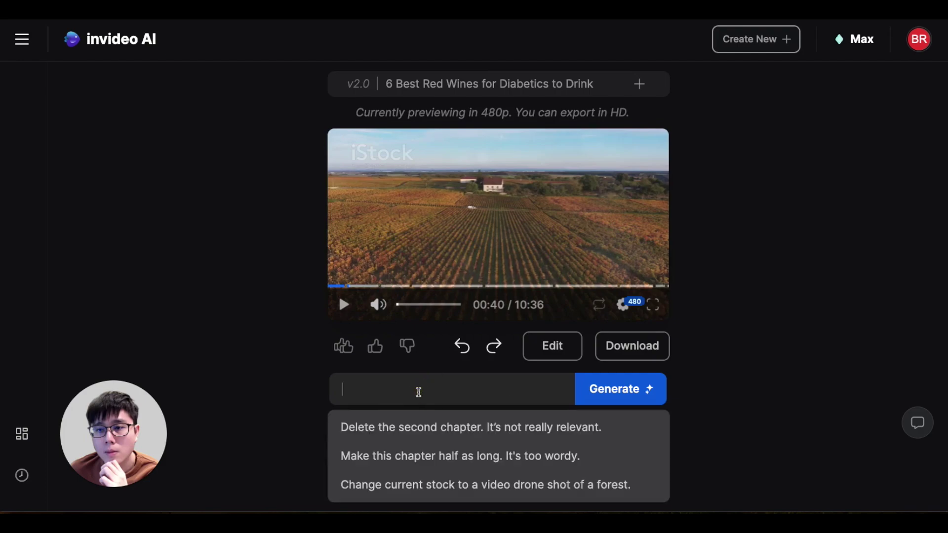
type("use sta")
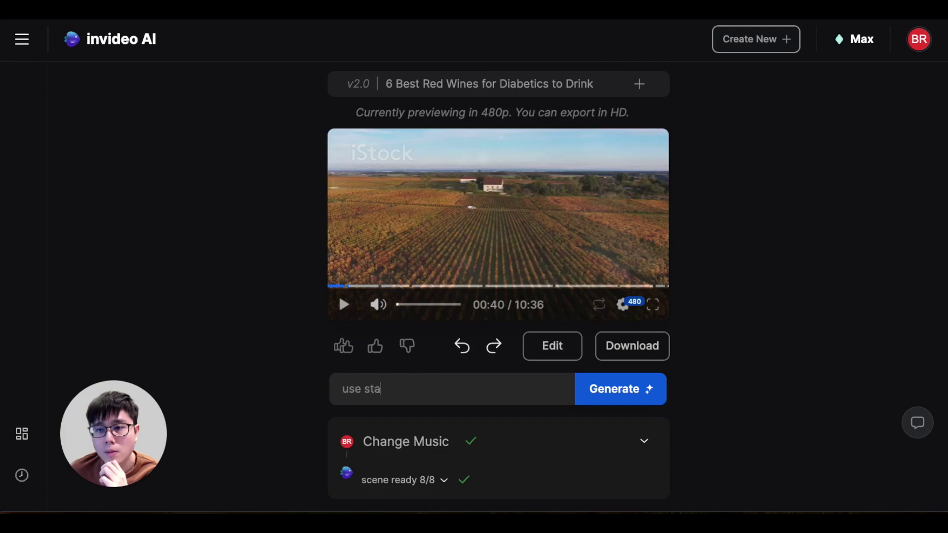
type("ndard style subtitle for entire video")
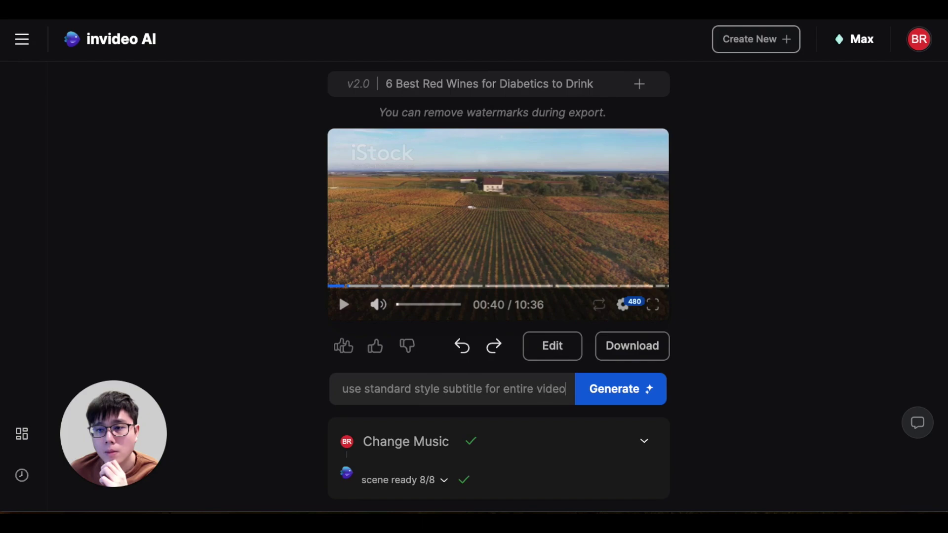
left_click_drag(482, 389, 550, 389)
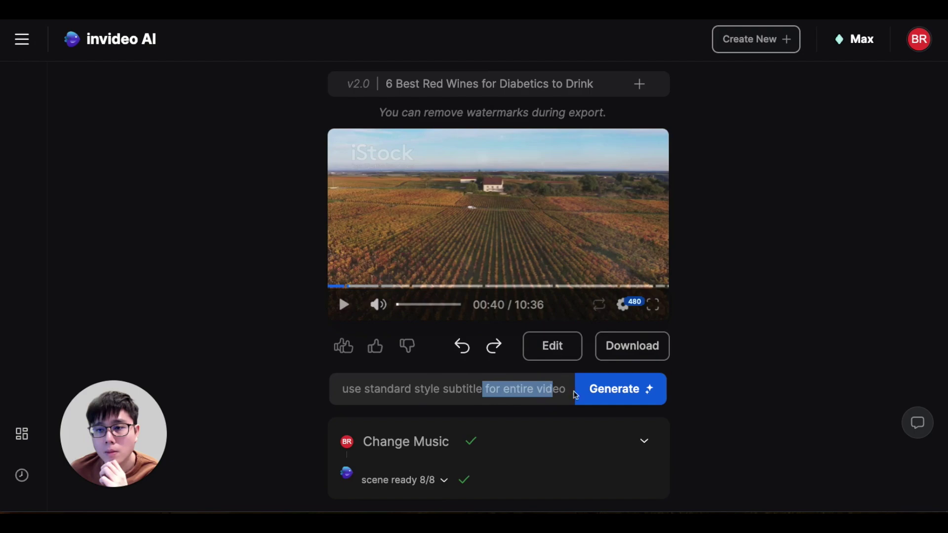
left_click(611, 397)
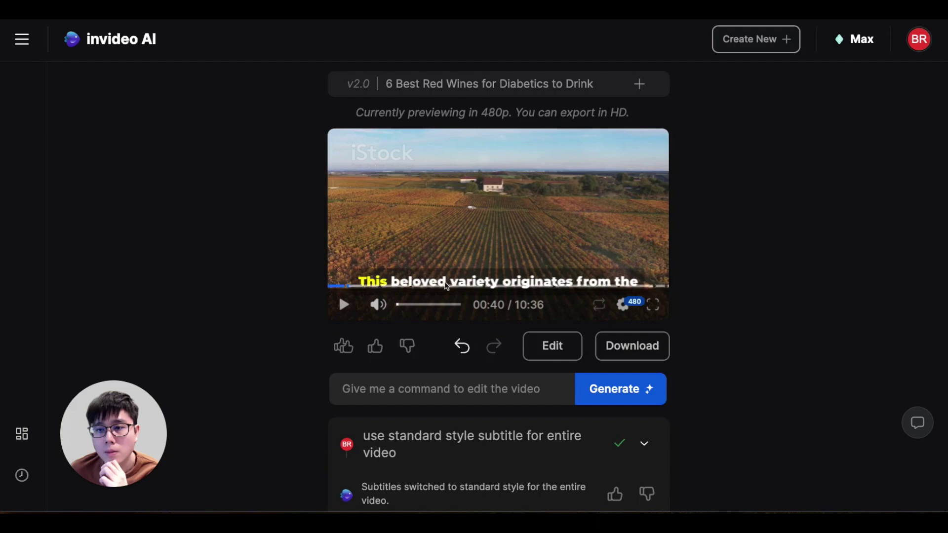
left_click(472, 286)
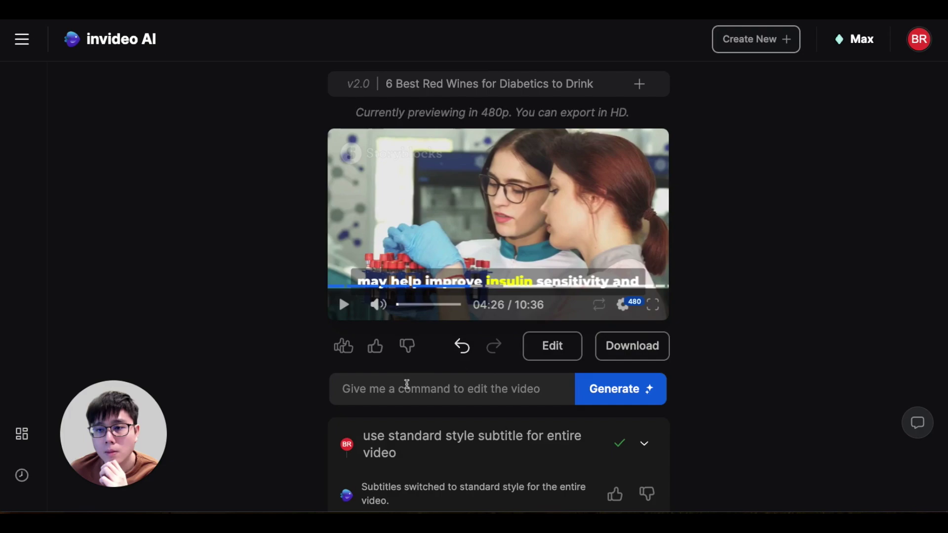
Review the video's media, script and music editing options without making changes
left_click(438, 381)
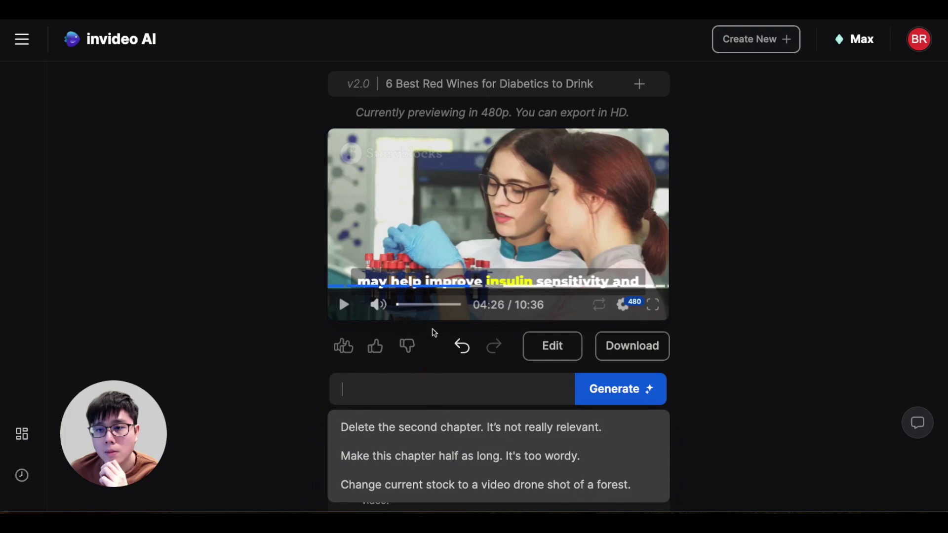
left_click(543, 346)
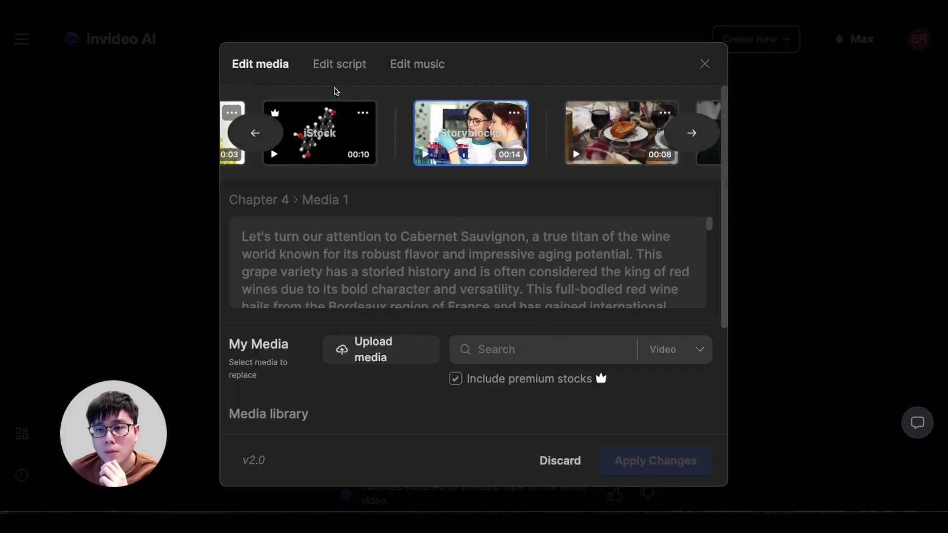
left_click(340, 68)
scroll(394, 152, "up", 5)
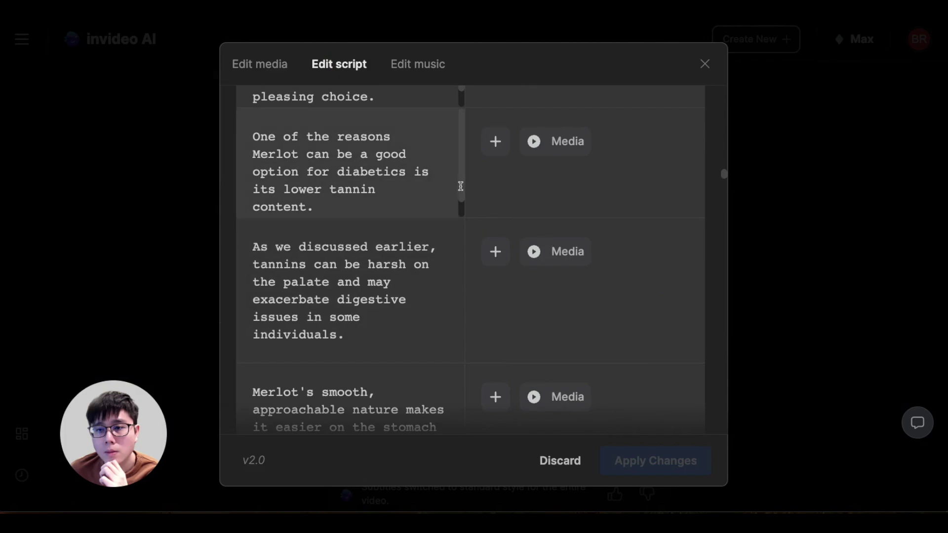
left_click(422, 69)
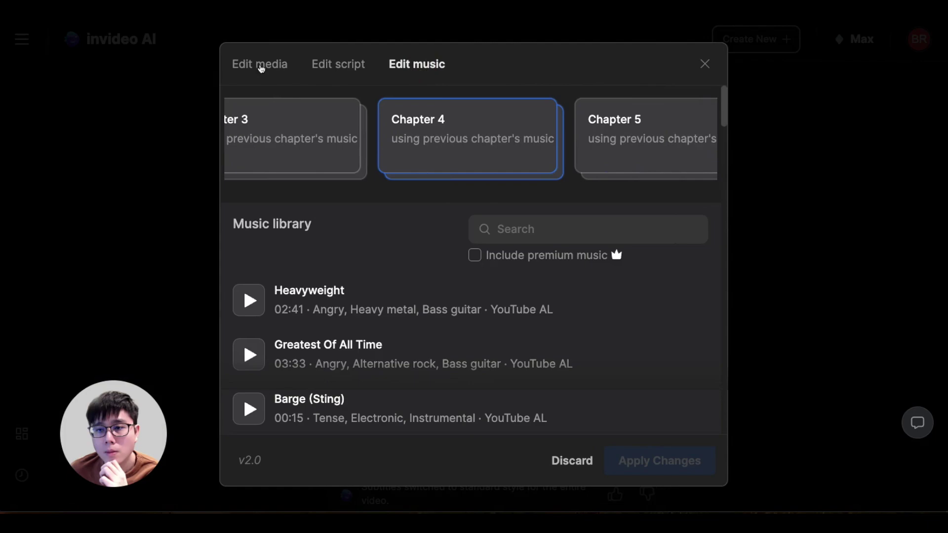
left_click(274, 74)
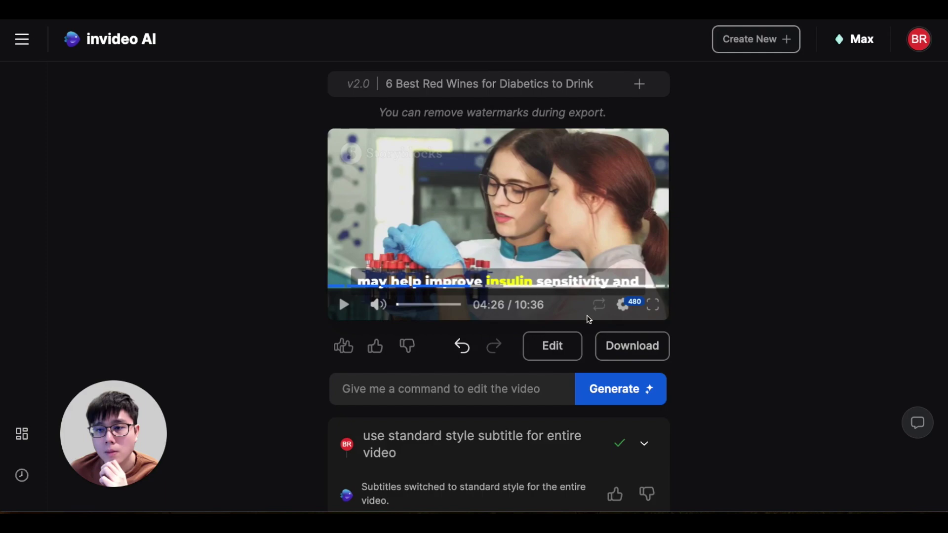
Check the iStock licenses the export will use and the remaining quota in the download settings, without exporting
left_click(632, 346)
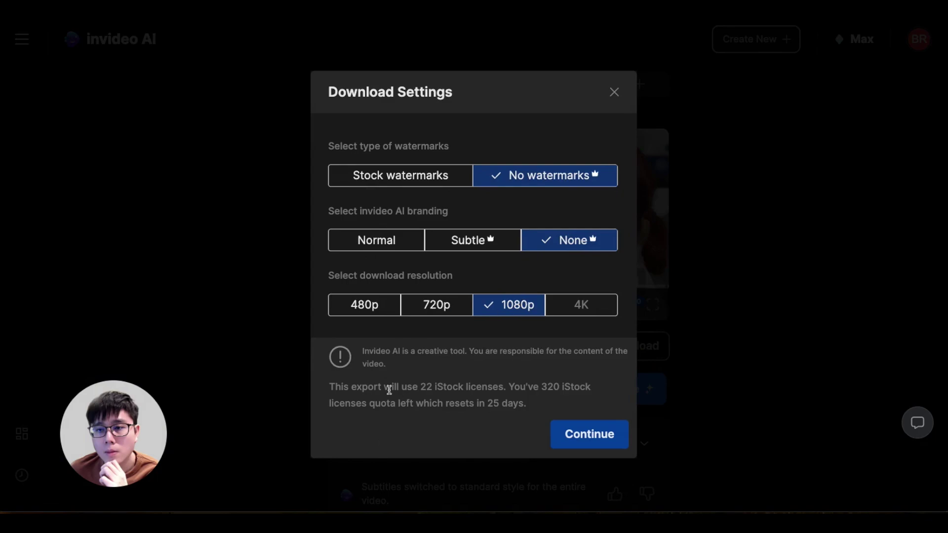
left_click_drag(421, 388, 502, 395)
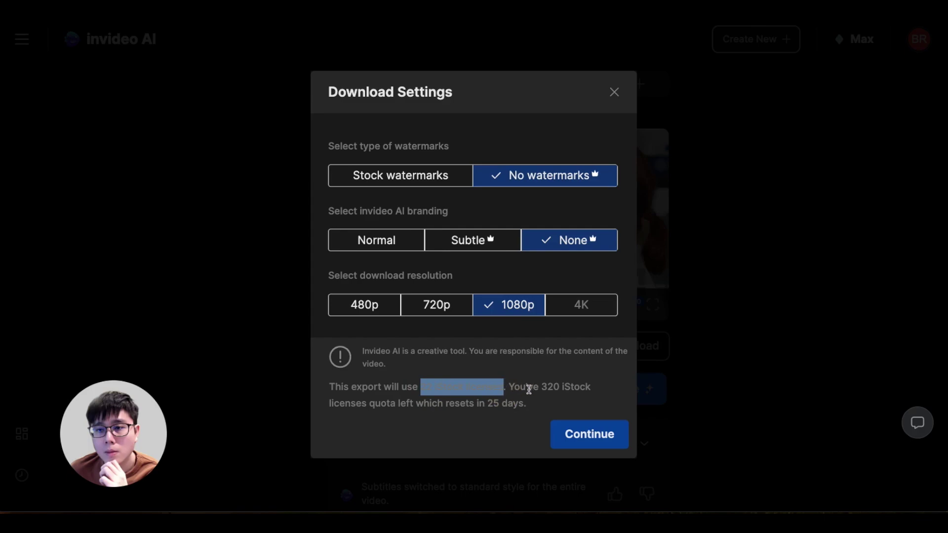
left_click_drag(532, 389, 564, 392)
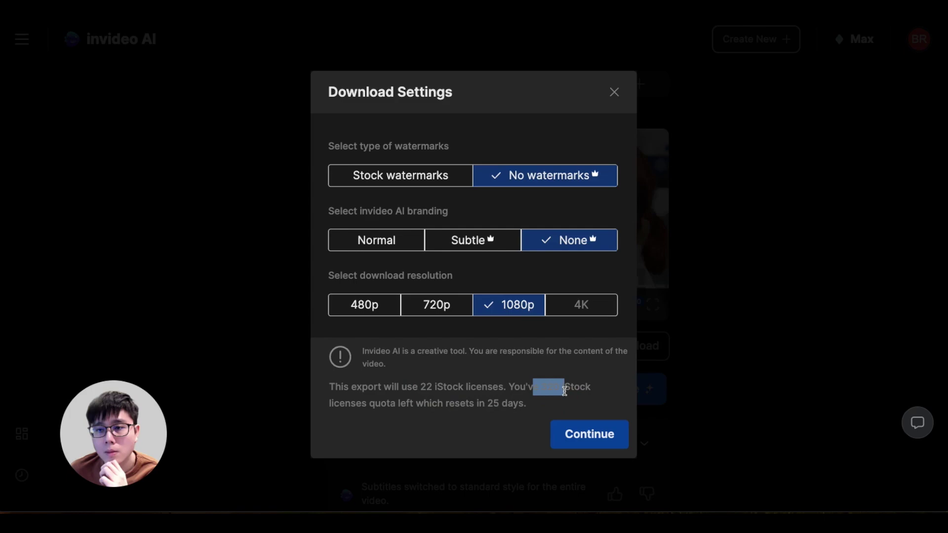
left_click(543, 387)
left_click_drag(538, 386, 565, 386)
left_click(549, 386)
left_click_drag(418, 387, 443, 387)
left_click(446, 387)
left_click_drag(420, 386, 445, 384)
left_click(460, 386)
left_click(614, 92)
Generate the edit "use fewer istock for entire video"
left_click(432, 388)
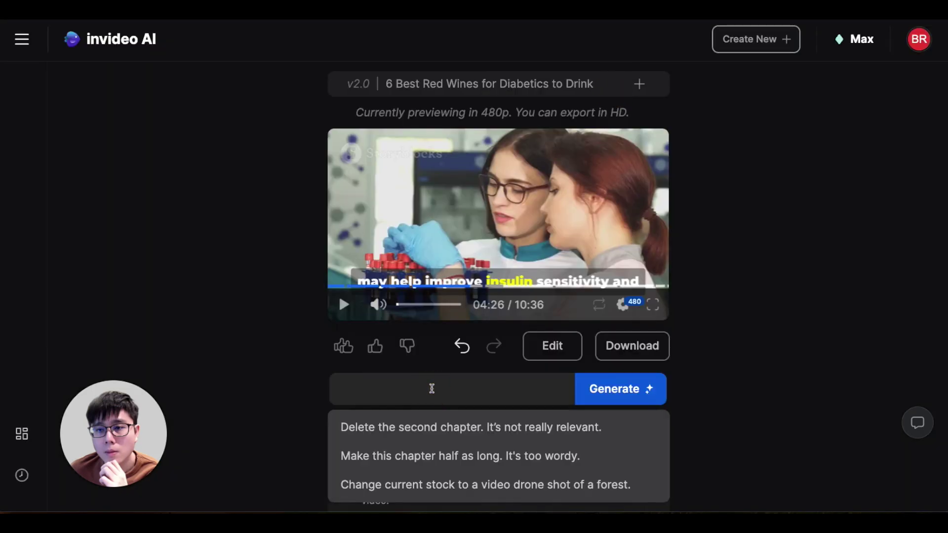
type("use fewer isto")
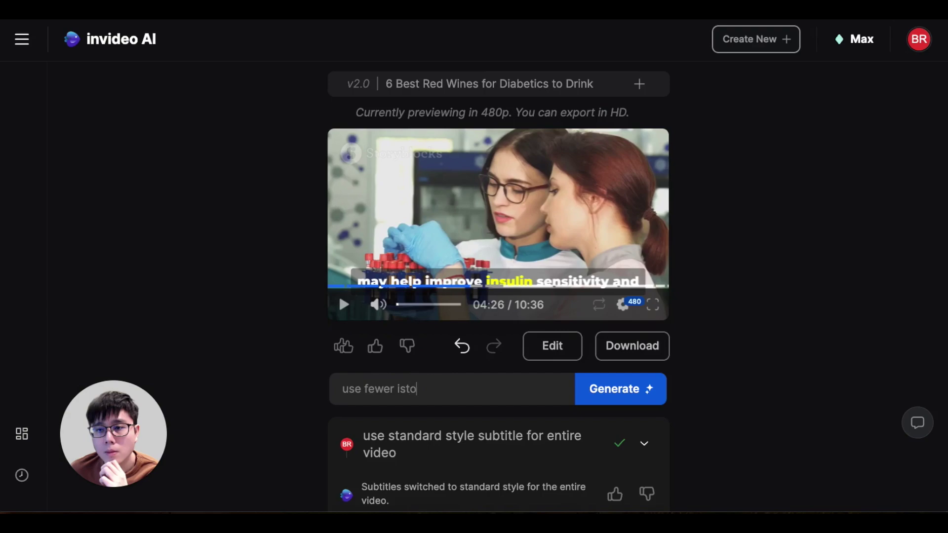
type("ck for entire video")
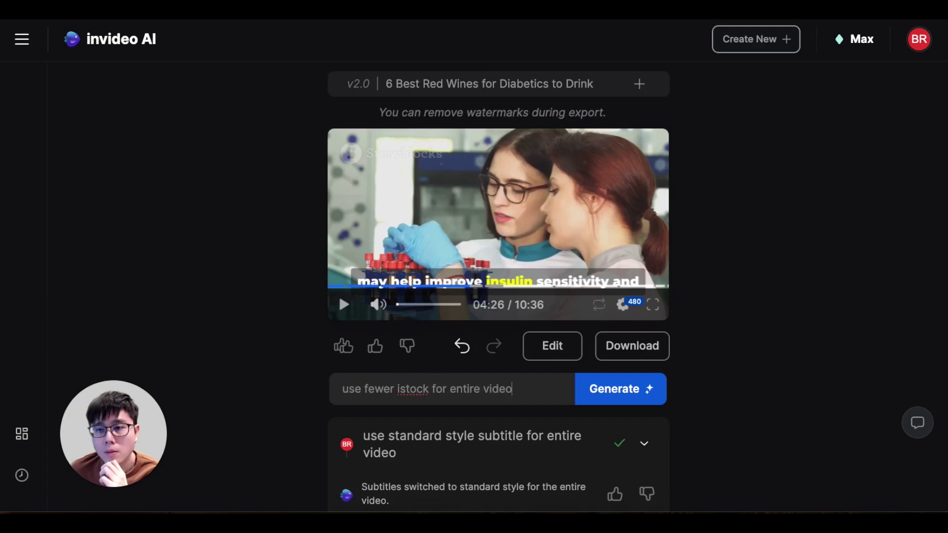
left_click(611, 397)
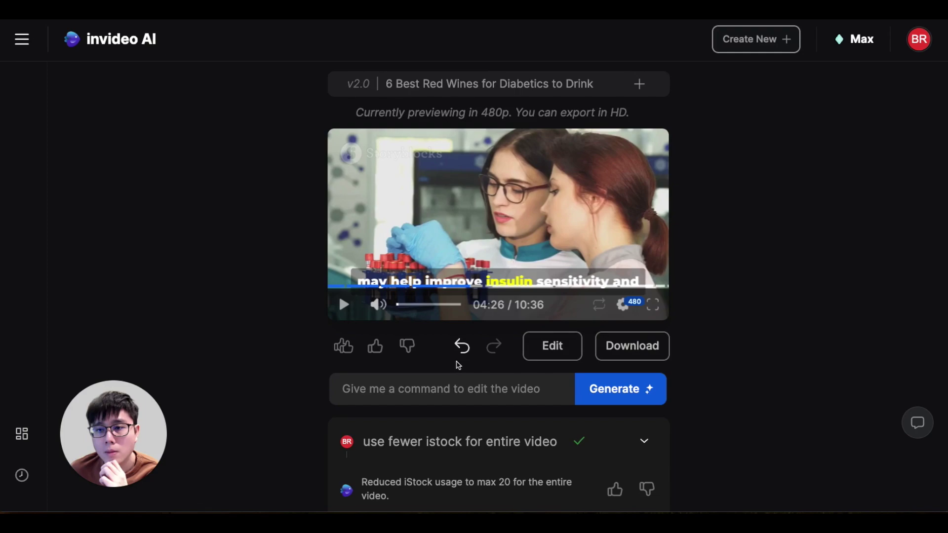
Recheck the export's iStock license usage in the download settings after the reduction edit, and close them without exporting
left_click(611, 345)
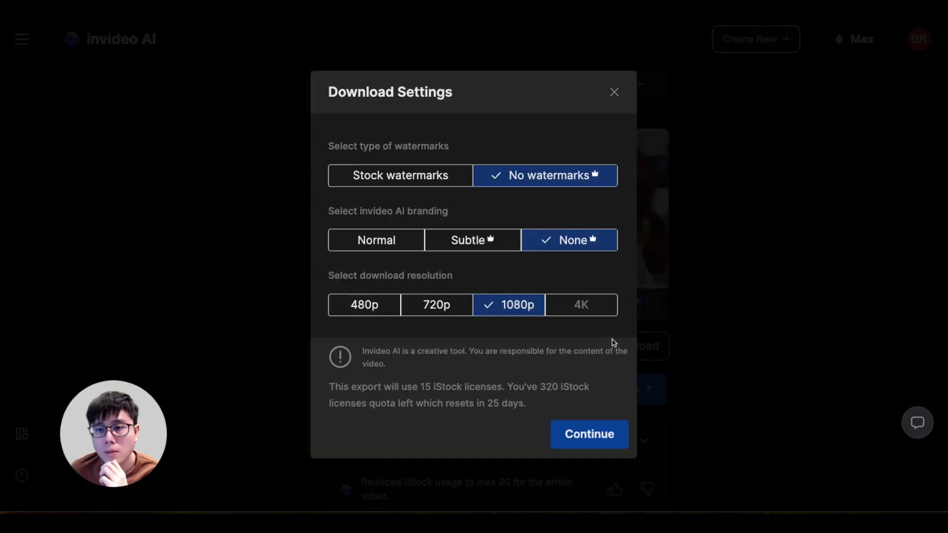
left_click(428, 386)
left_click_drag(428, 385, 475, 385)
left_click(478, 385)
left_click(546, 385)
double_click(547, 385)
left_click(573, 394)
left_click_drag(417, 386, 450, 384)
left_click(618, 96)
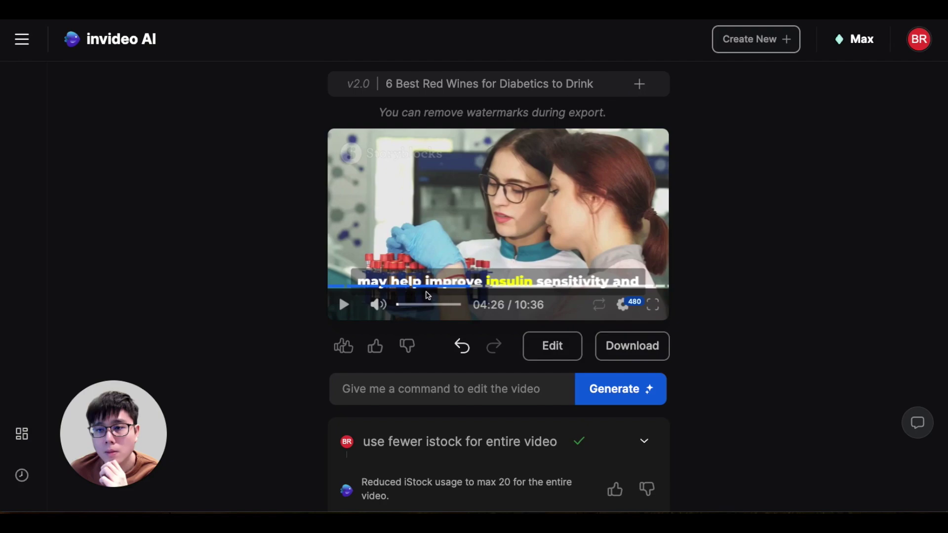